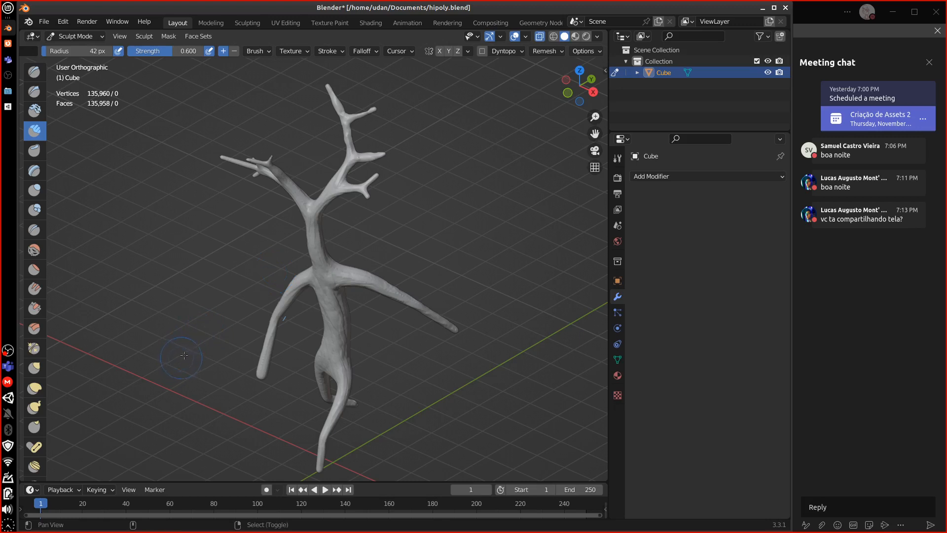
- Switch the sculpted tree from Sculpt Mode to Object Mode
middle_click_drag(192, 351, 179, 337, "shift")
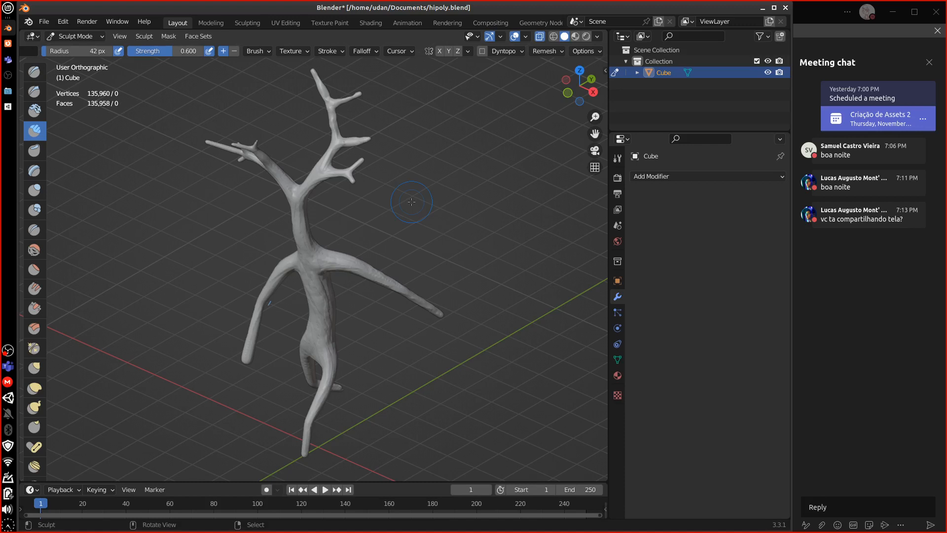
mouse_move(411, 202)
middle_mouse_down()
mouse_move(173, 235)
mouse_move(225, 197)
mouse_move(340, 259)
mouse_move(402, 250)
mouse_move(385, 257)
middle_mouse_up()
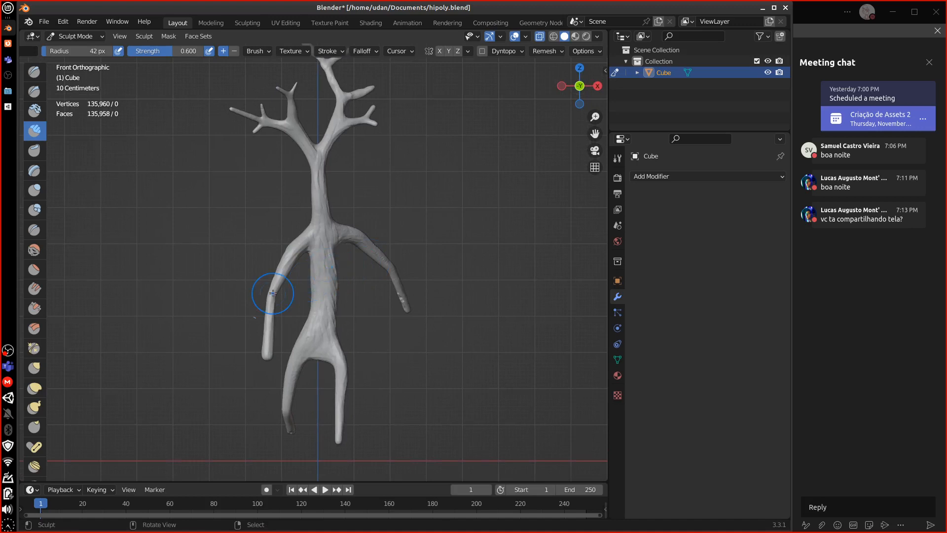
mouse_move(341, 266)
middle_mouse_down()
mouse_move(350, 249)
mouse_move(322, 251)
middle_mouse_up()
scroll(322, 253, "up", 2)
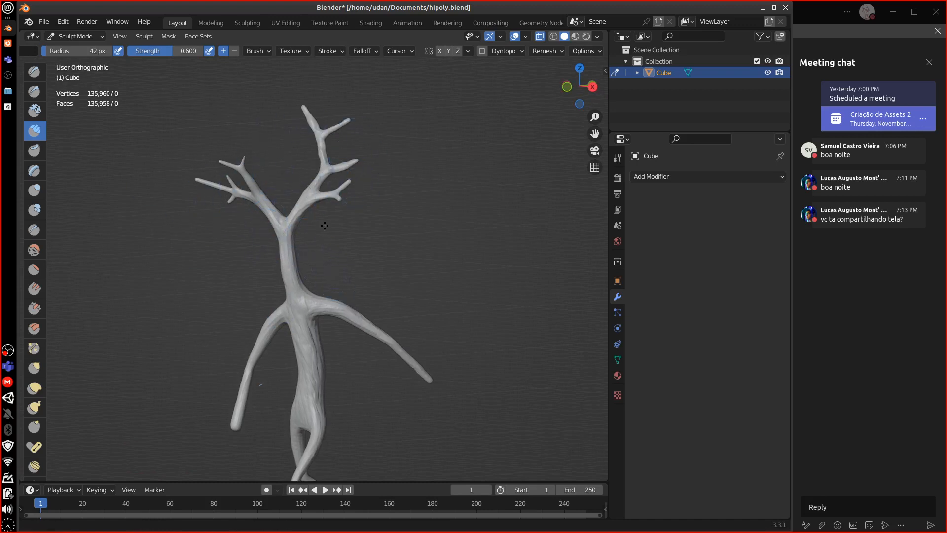
left_click_drag(324, 225, 307, 137, "alt+shift")
mouse_move(327, 296)
left_mouse_down("alt+shift")
mouse_move(323, 367)
mouse_move(450, 274)
left_mouse_up("alt+shift")
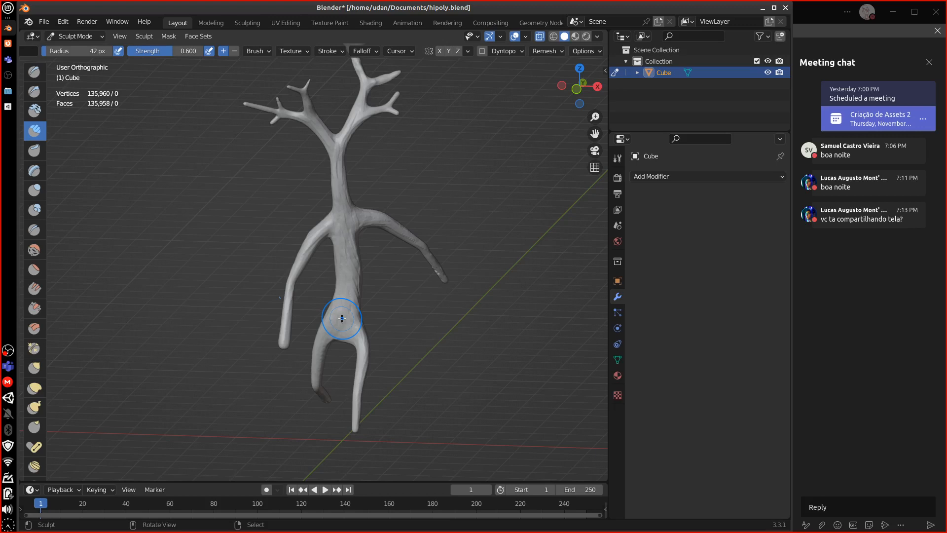
left_click(73, 37)
left_click(76, 50)
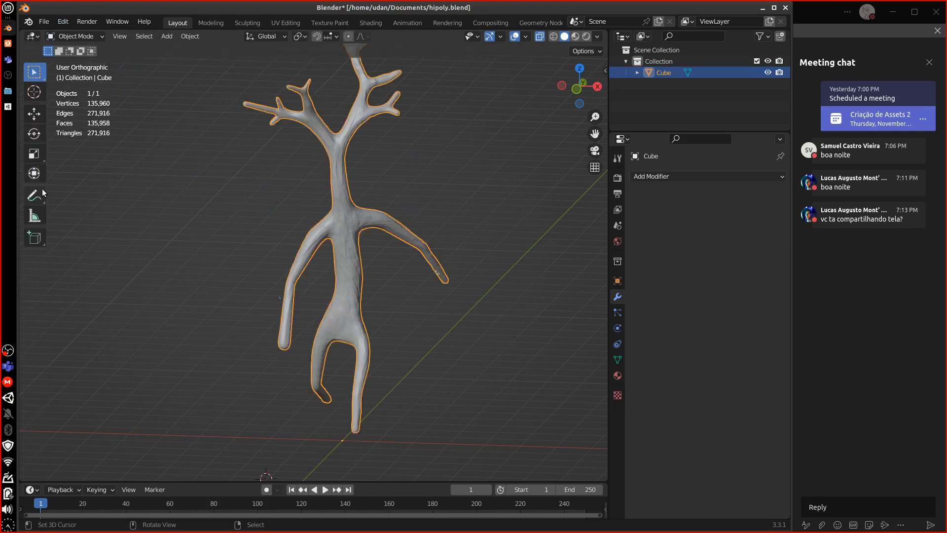
- Apply Shade Smooth to the whole tree object
middle_click_drag(168, 173, 114, 142)
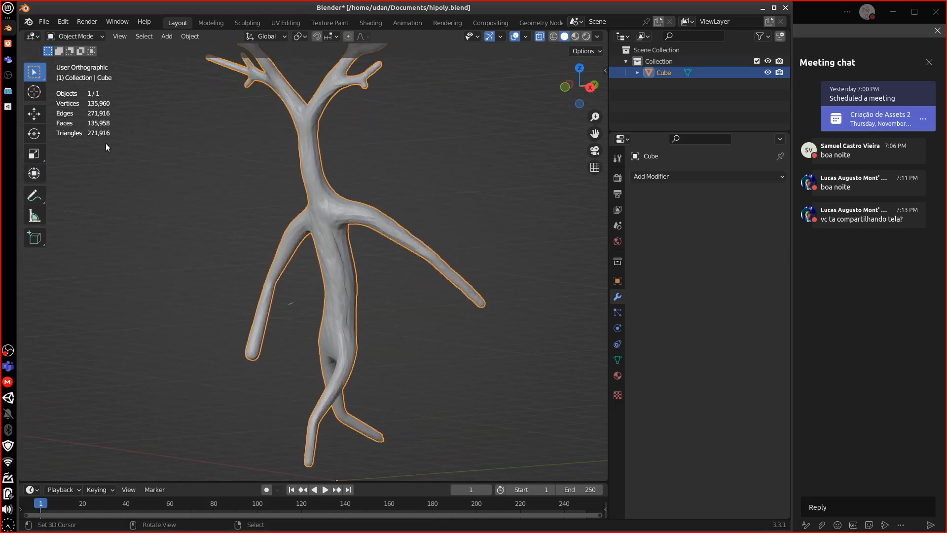
left_click_drag(90, 141, 116, 140)
middle_click_drag(417, 330, 334, 317)
scroll(335, 317, "up", 4)
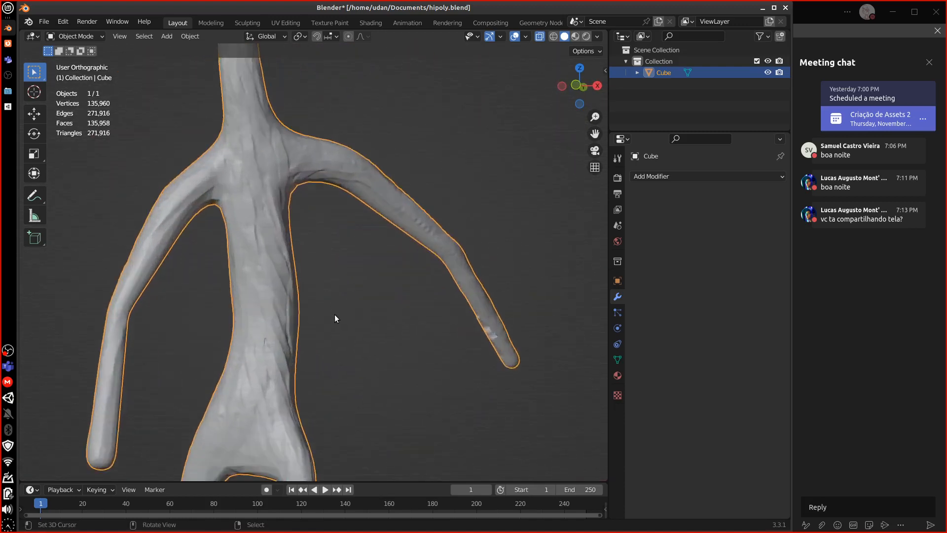
scroll(334, 318, "up", 6)
middle_click_drag(244, 250, 281, 264, "shift")
left_click(190, 36)
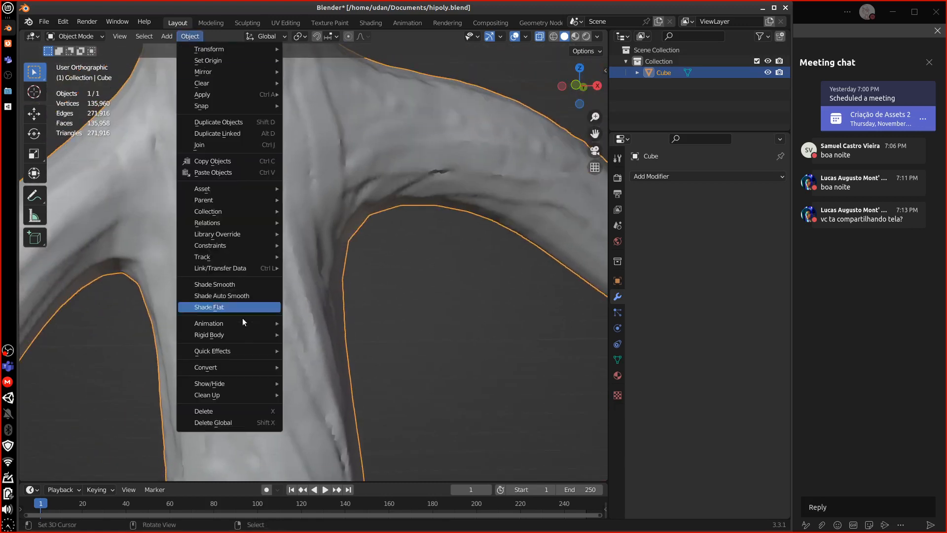
left_click(241, 295)
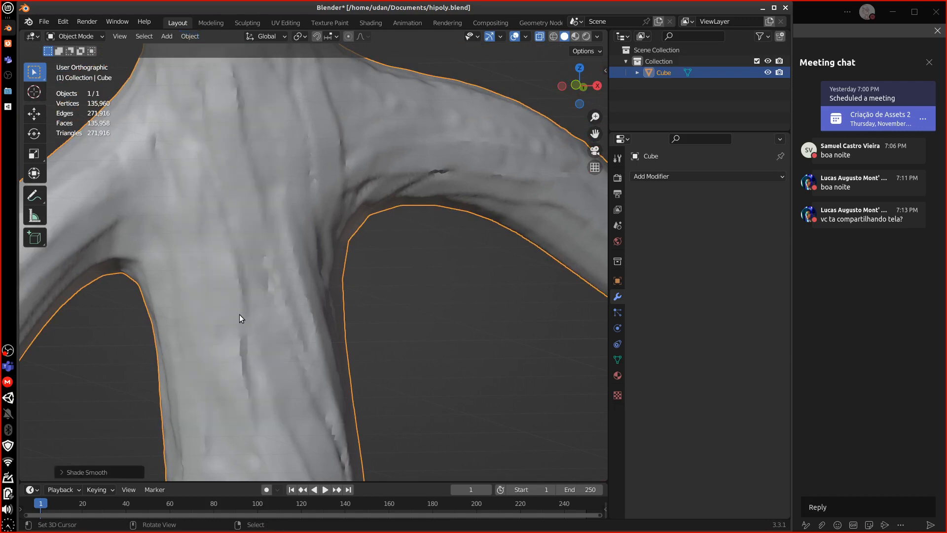
left_click(191, 36)
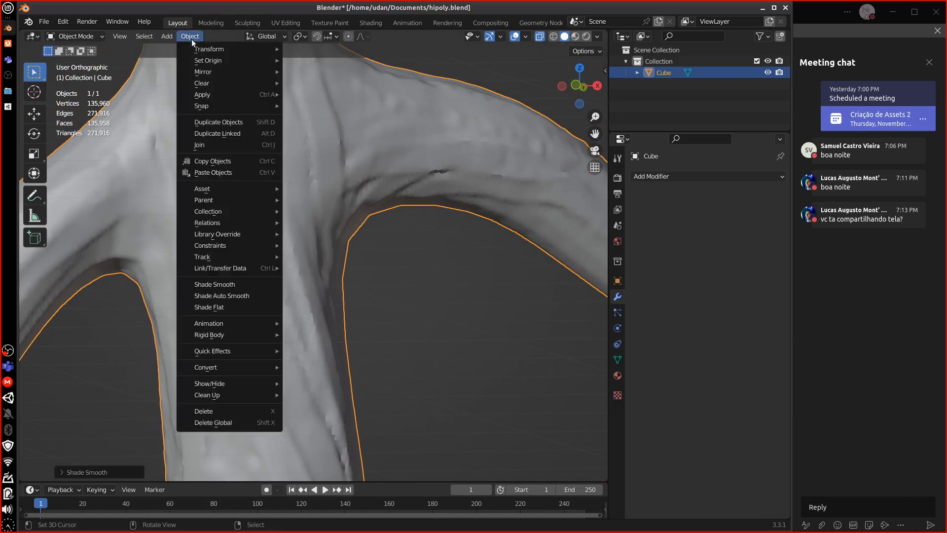
left_click(231, 285)
- Examine the smooth-shaded surface detail up close along the trunk, arm joints and upper branches
middle_click_drag(302, 331, 273, 321)
middle_click_drag(241, 207, 306, 259, "shift")
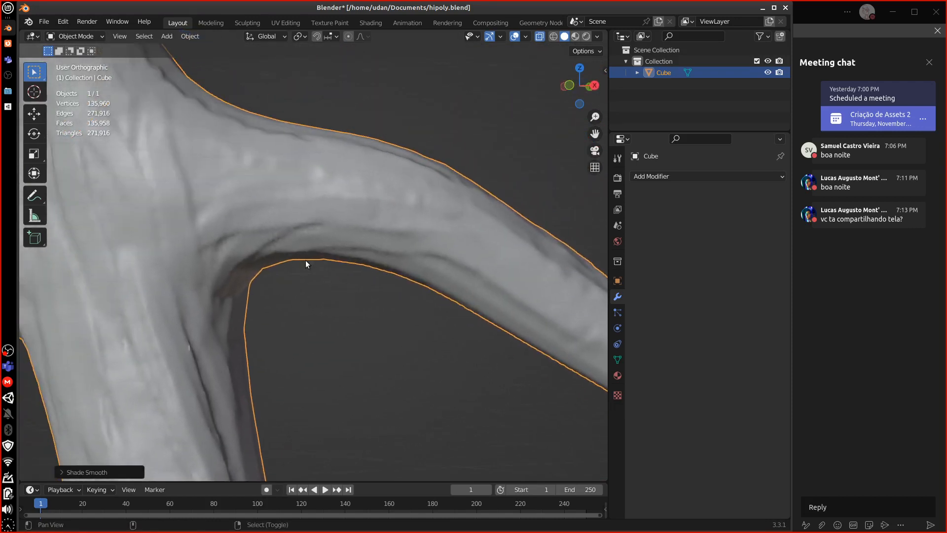
middle_click_drag(255, 229, 361, 334, "shift")
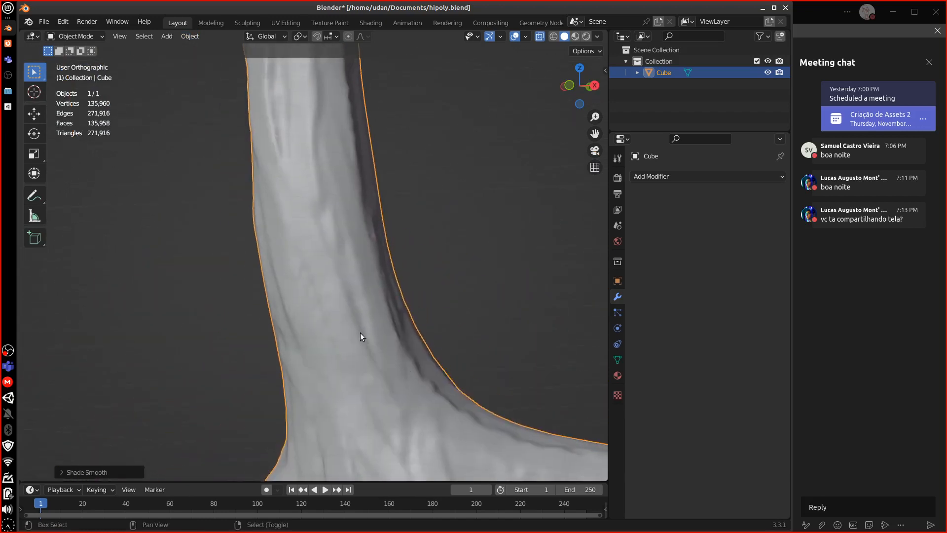
middle_click_drag(327, 234, 327, 292, "shift")
middle_click_drag(309, 203, 291, 321, "shift")
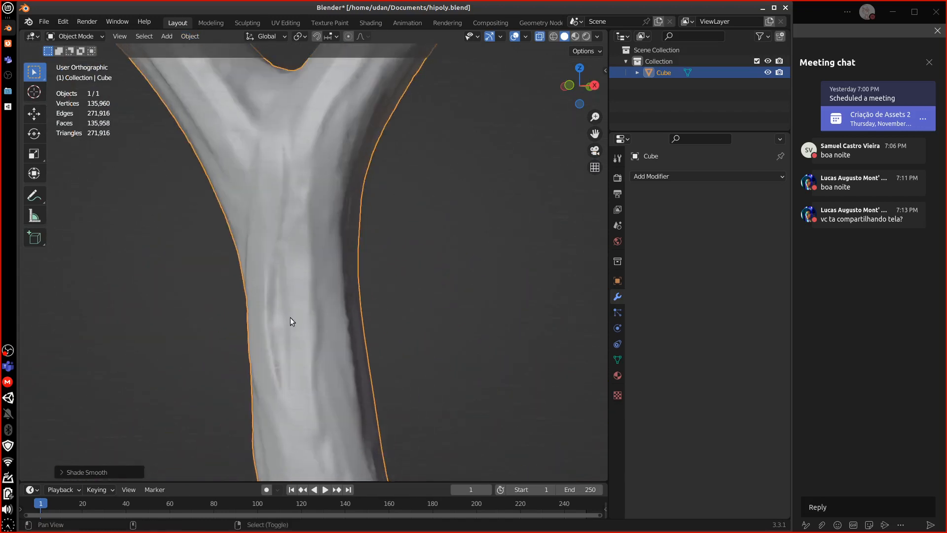
middle_click_drag(306, 201, 338, 205, "shift")
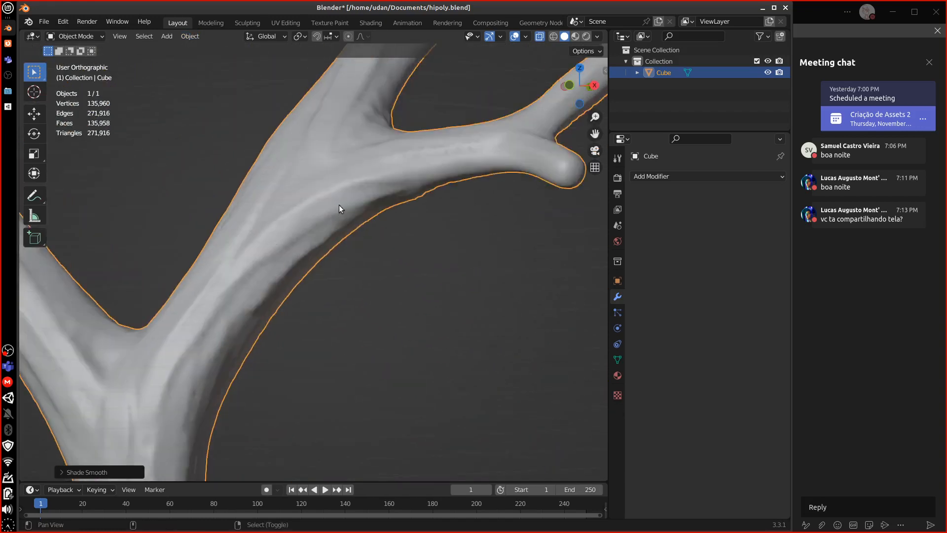
middle_click_drag(190, 348, 235, 170, "shift")
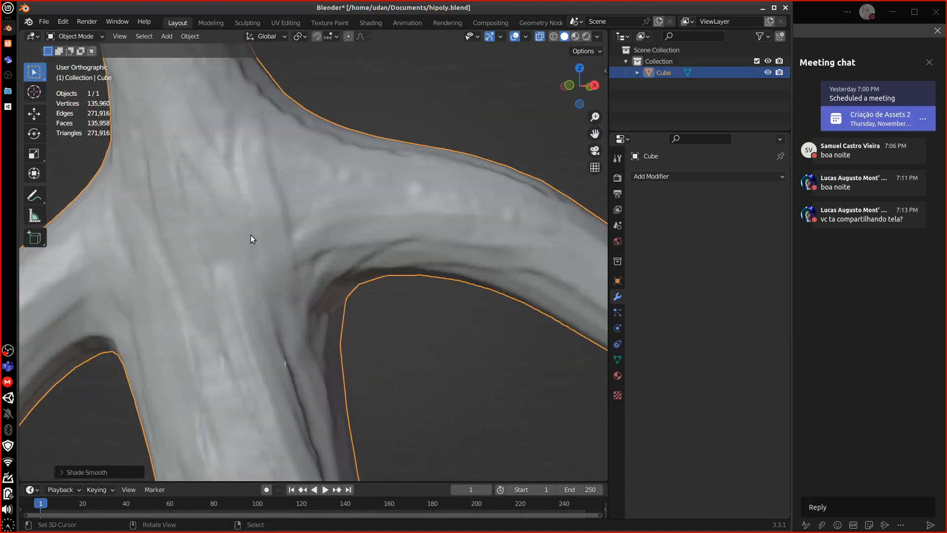
- Examine the tree's mesh density in Edit Mode around the trunk and arms, and return to Object Mode
key("Tab")
middle_click_drag(269, 228, 446, 120)
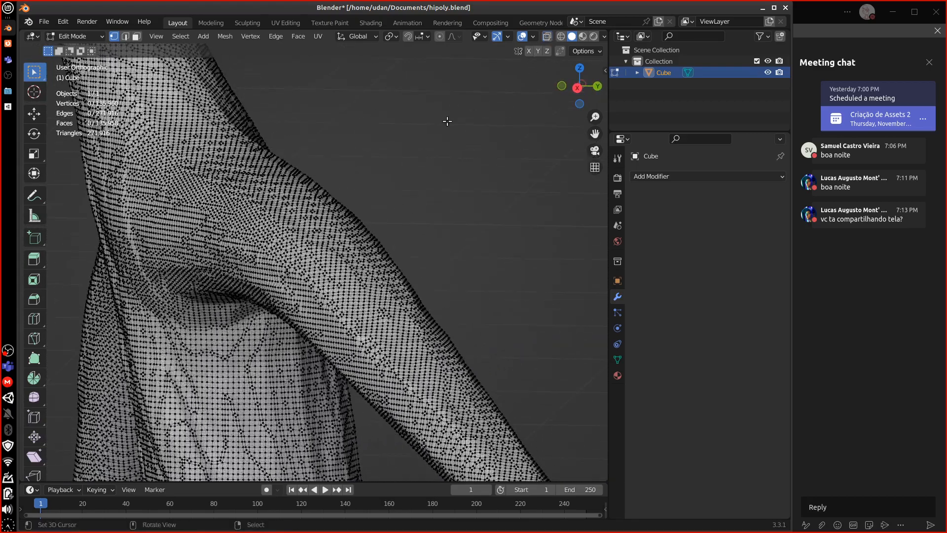
left_click_drag(291, 232, 419, 205, "alt")
left_click_drag(508, 172, 286, 206, "alt+shift")
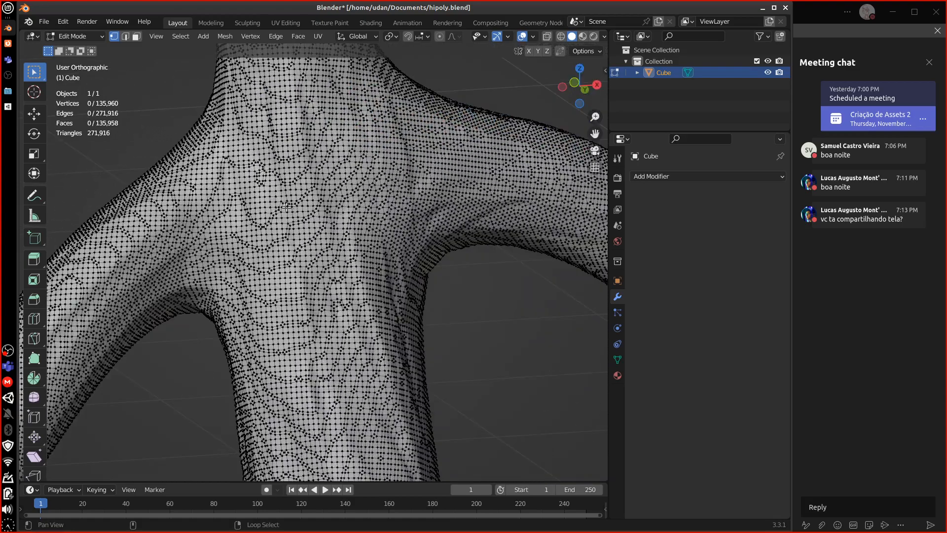
left_click_drag(340, 117, 344, 235, "alt+shift")
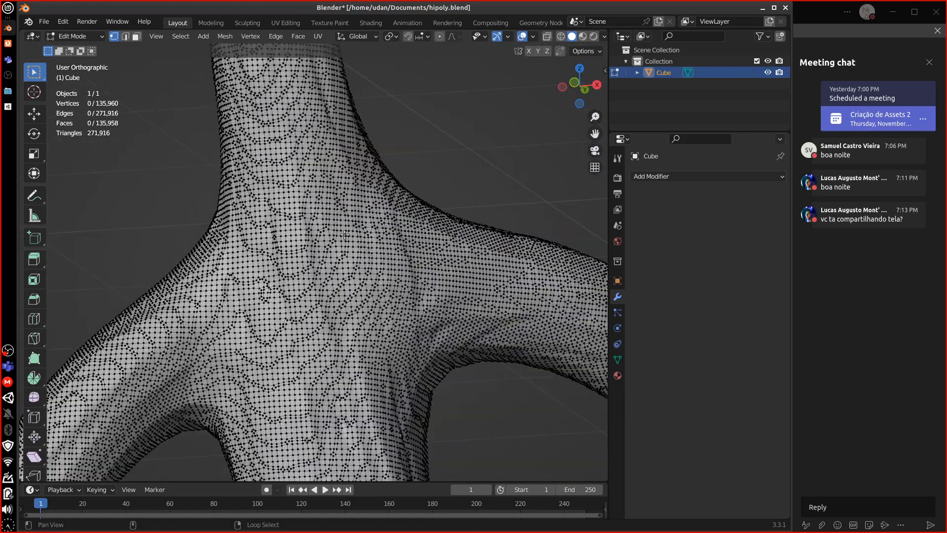
left_click_drag(299, 163, 313, 294, "alt+shift")
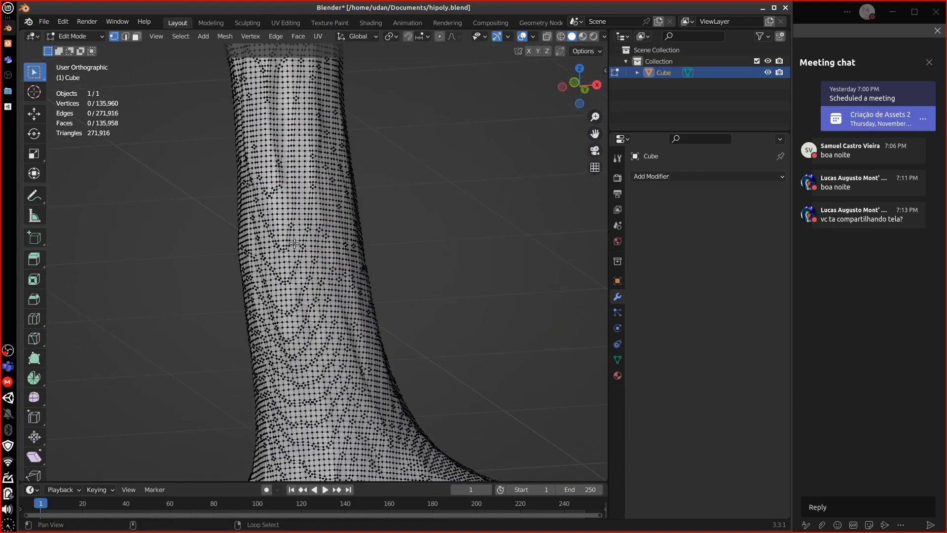
scroll(323, 235, "down", 2)
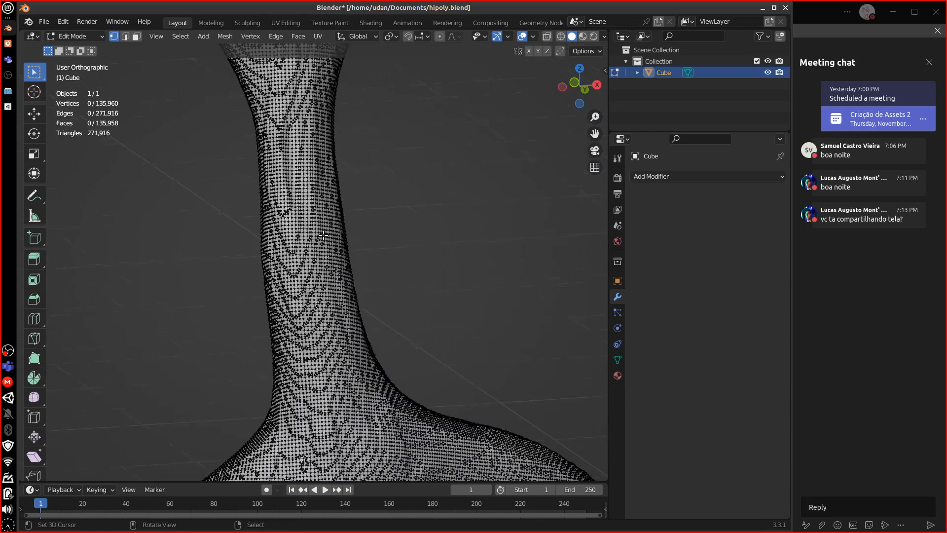
scroll(323, 235, "down", 5)
key("Tab")
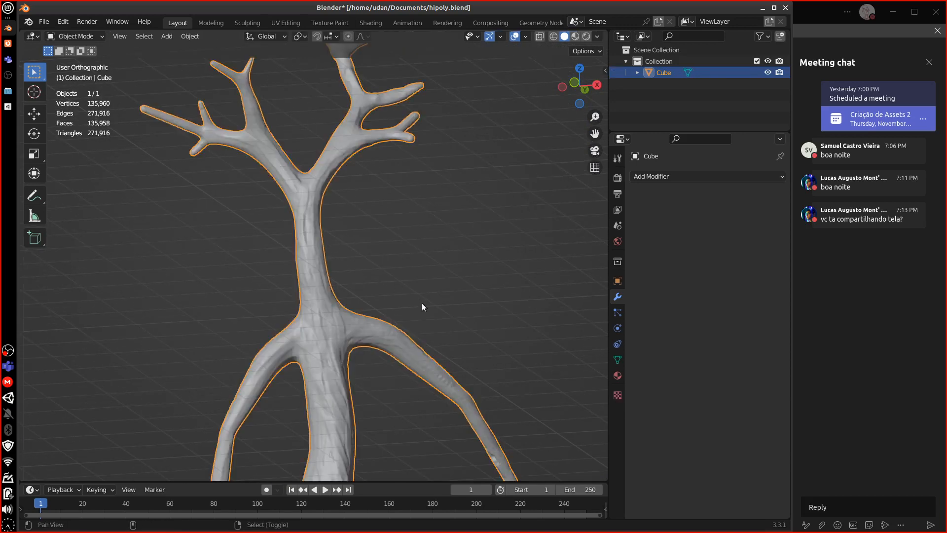
- Remove the material slot from the tree object
middle_click_drag(422, 302, 329, 205, "alt")
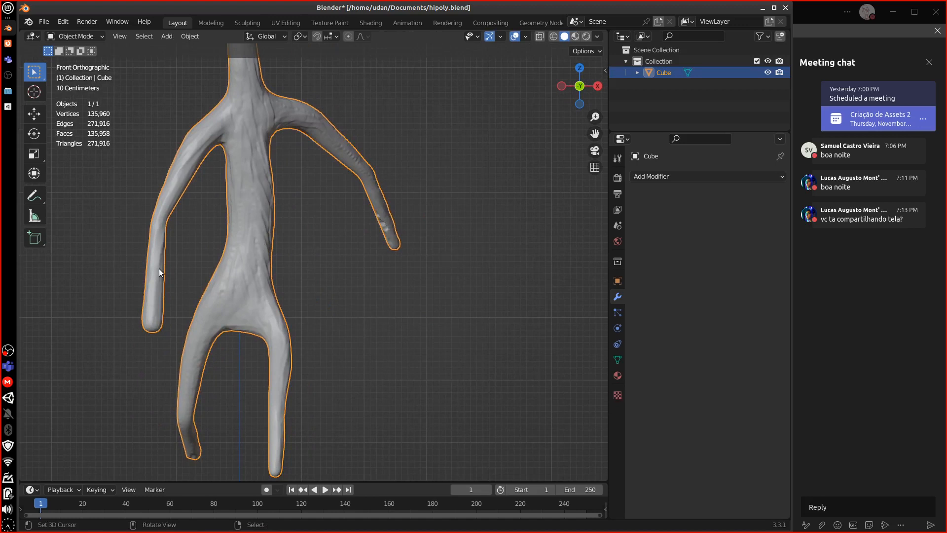
middle_click_drag(271, 159, 344, 156, "shift")
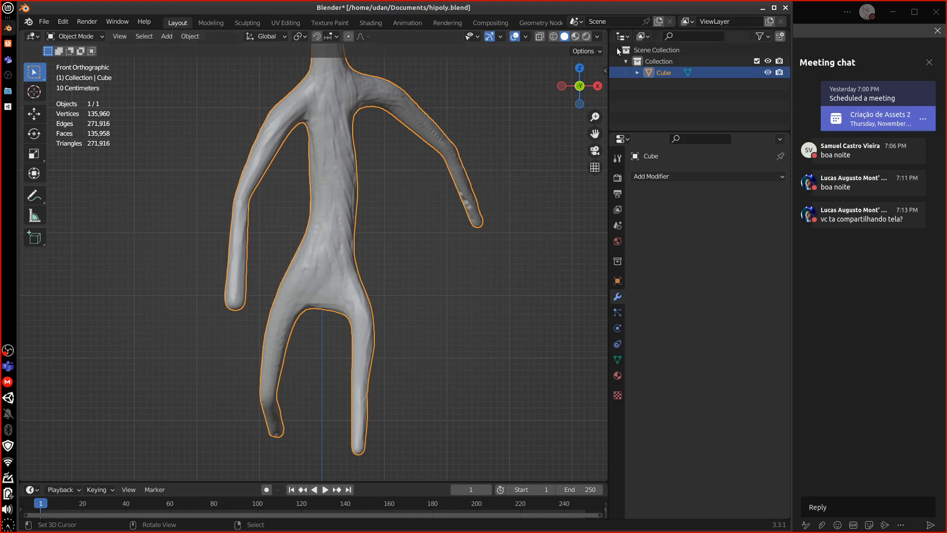
left_click(637, 73)
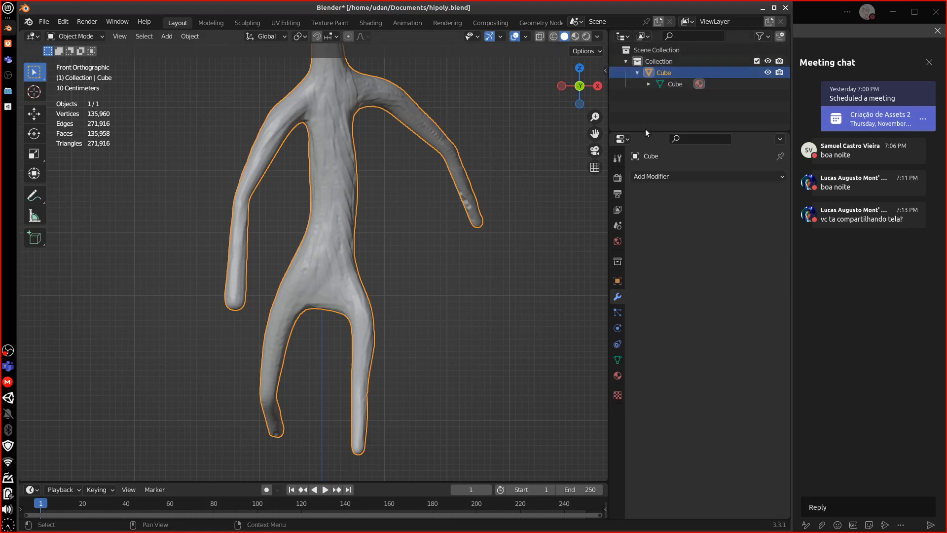
left_click(648, 84)
left_click(663, 95)
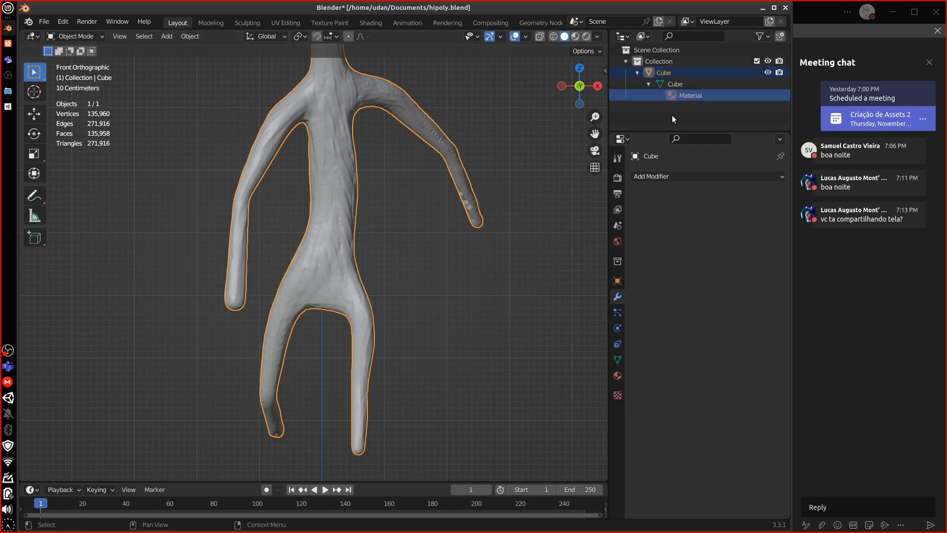
left_click(618, 375)
left_click(781, 188)
- Rename the tree object as HipolyTree
left_click(664, 73)
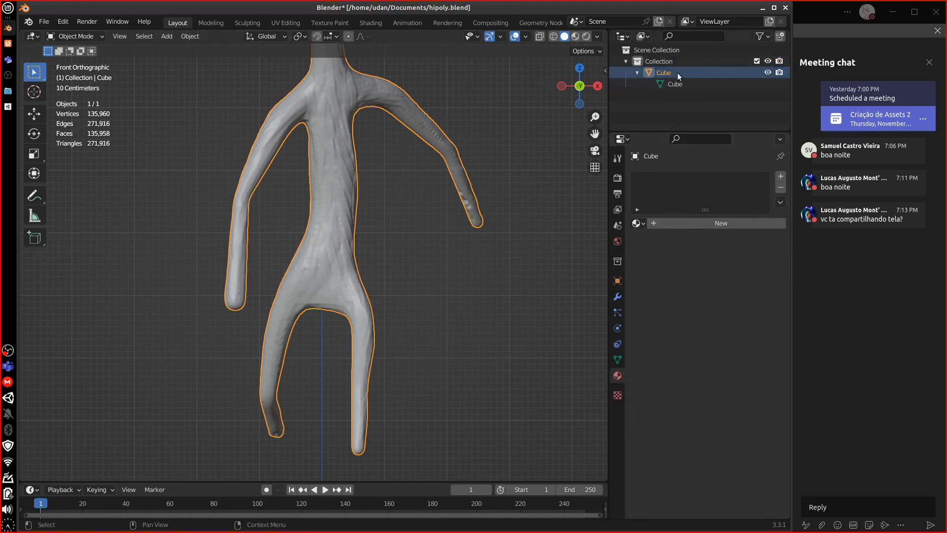
double_click(664, 73)
type("HIGH")
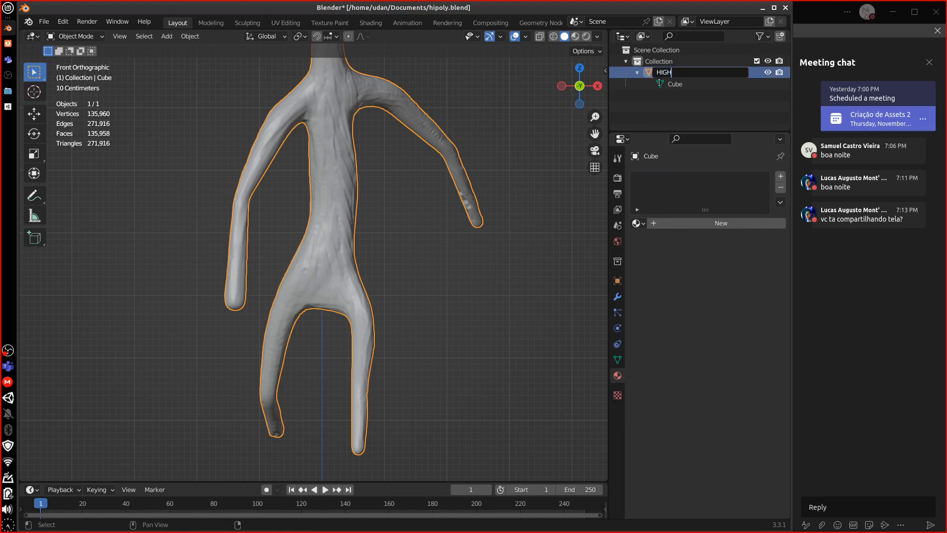
key("BackSpace")
key("BackSpace")
type("POLY")
key("BackSpace")
key("BackSpace")
key("BackSpace")
key("BackSpace")
type("polyTree")
- Copy the object's name and use it to rename the tree's mesh data as HipolyTree
left_click_drag(703, 75, 615, 70)
key("ctrl+c")
left_click(688, 82)
double_click(689, 84)
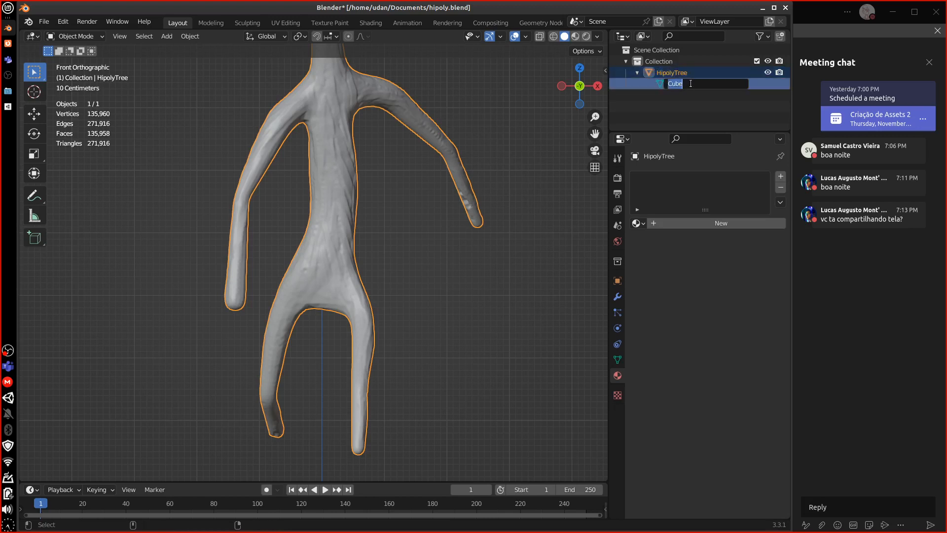
key("ctrl+v")
key("Return")
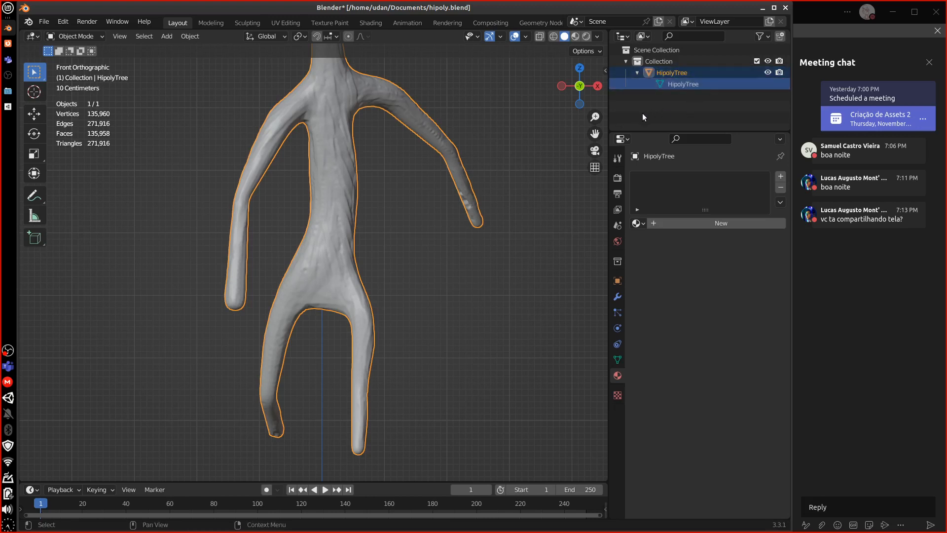
- Duplicate the HipolyTree object, keeping the copy in the same place as the original
key("shift+d")
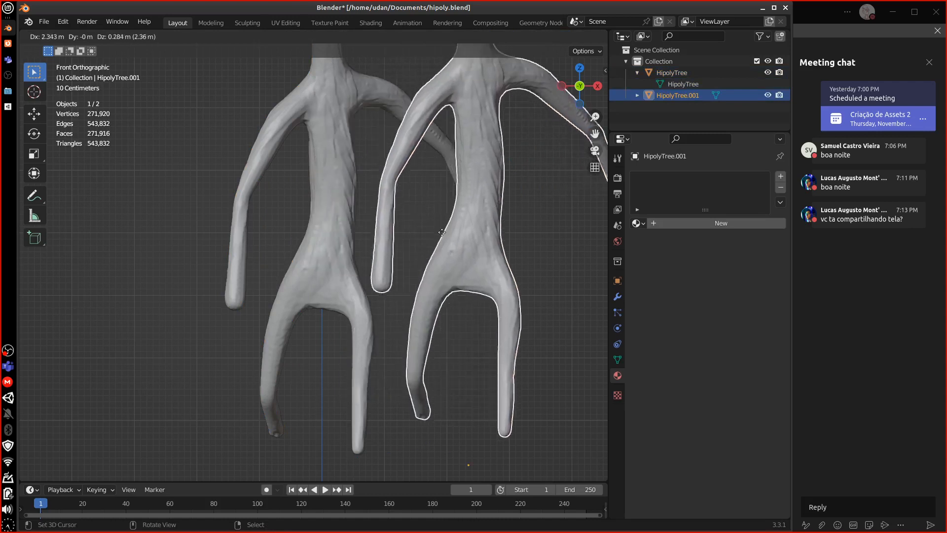
key("Escape")
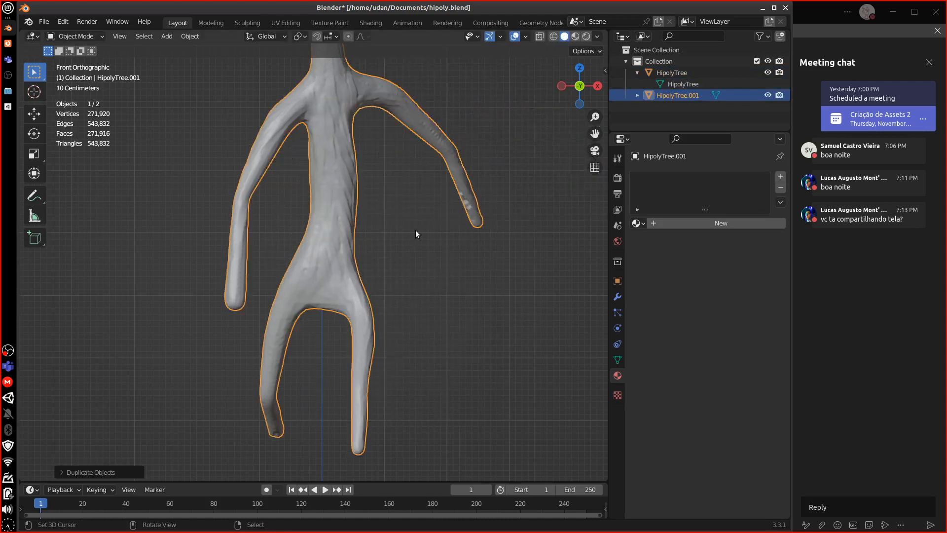
double_click(666, 96)
key("Escape")
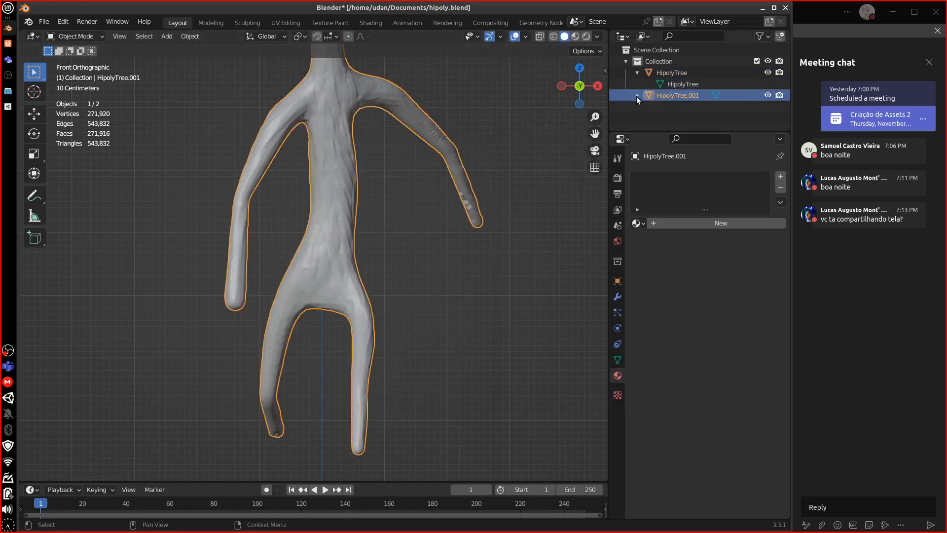
- Expand the duplicated tree in the scene hierarchy and rename the object as LopolyTree
left_click(636, 96)
double_click(695, 94)
left_click(711, 95)
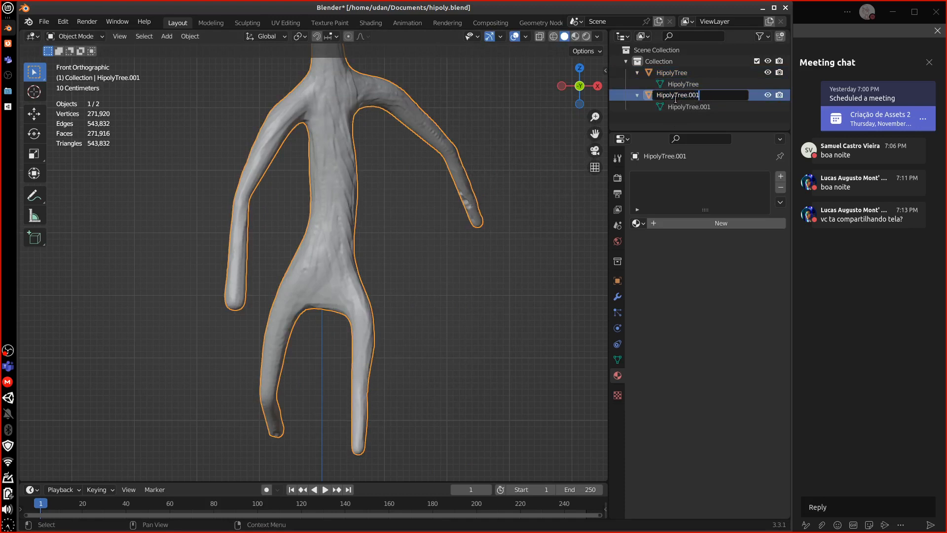
key("BackSpace")
key("BackSpace")
key("BackSpace")
key("BackSpace")
key("BackSpace")
key("BackSpace")
type("Lo")
key("Return")
- Copy the duplicate's object name and use it to rename its mesh data as LopolyTree
left_click(701, 106)
double_click(693, 96)
key("ctrl+c")
double_click(707, 107)
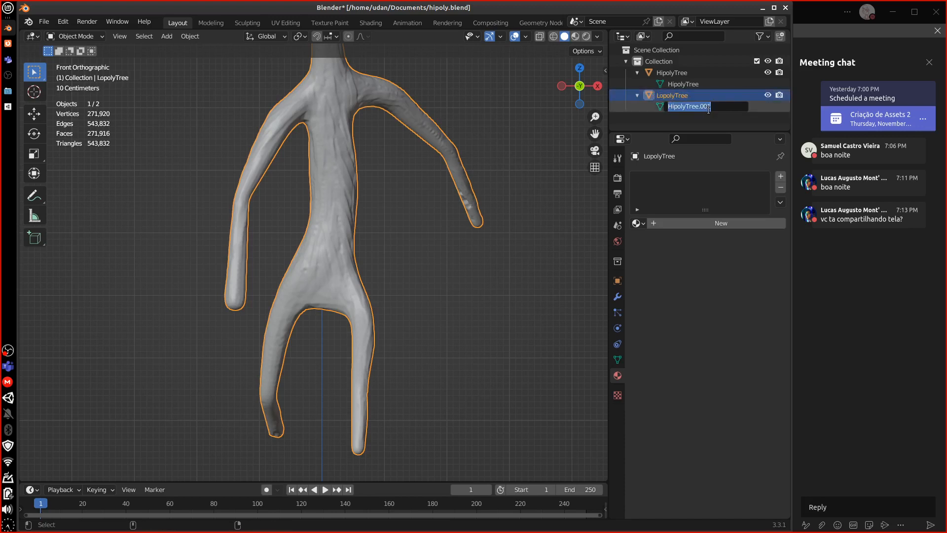
key("ctrl+v")
key("Return")
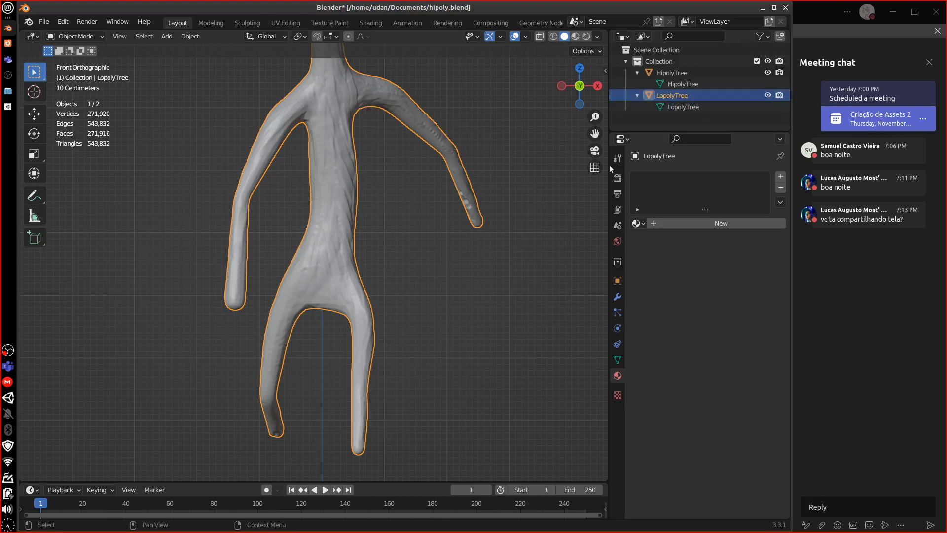
- Hide HipolyTree in the viewport and add a Remesh modifier to LopolyTree
left_click(617, 297)
left_click(767, 72)
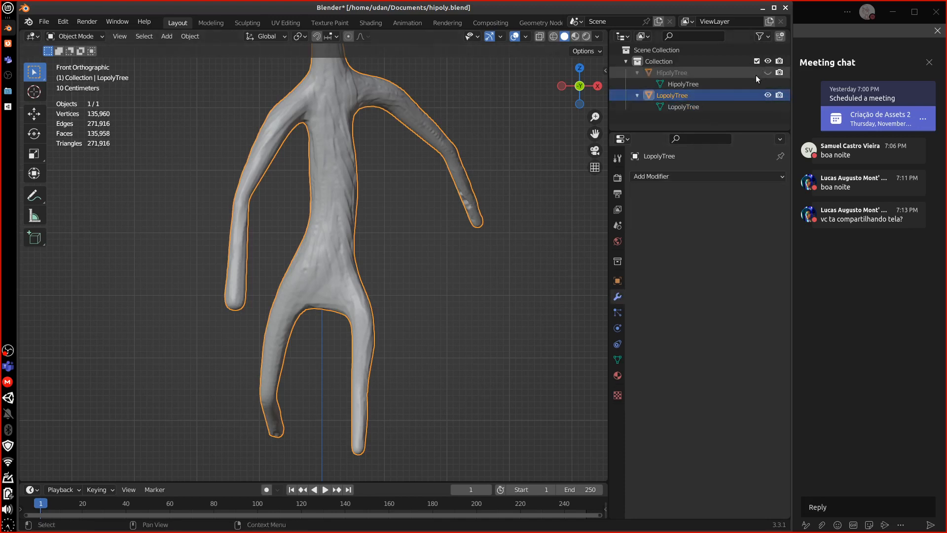
middle_click_drag(409, 223, 473, 222)
left_click(662, 177)
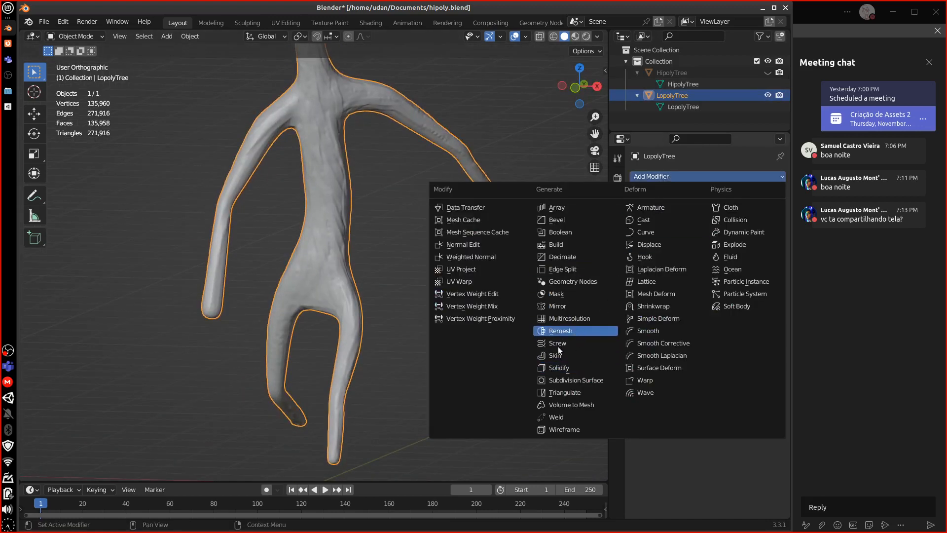
left_click(567, 331)
- Enable Smooth Shading on the Remesh modifier, inspect the trunk and limbs, and remove the modifier
mouse_move(449, 220)
middle_mouse_down()
mouse_move(460, 275)
mouse_move(412, 269)
mouse_move(410, 249)
mouse_move(375, 276)
middle_mouse_up()
left_click(695, 252)
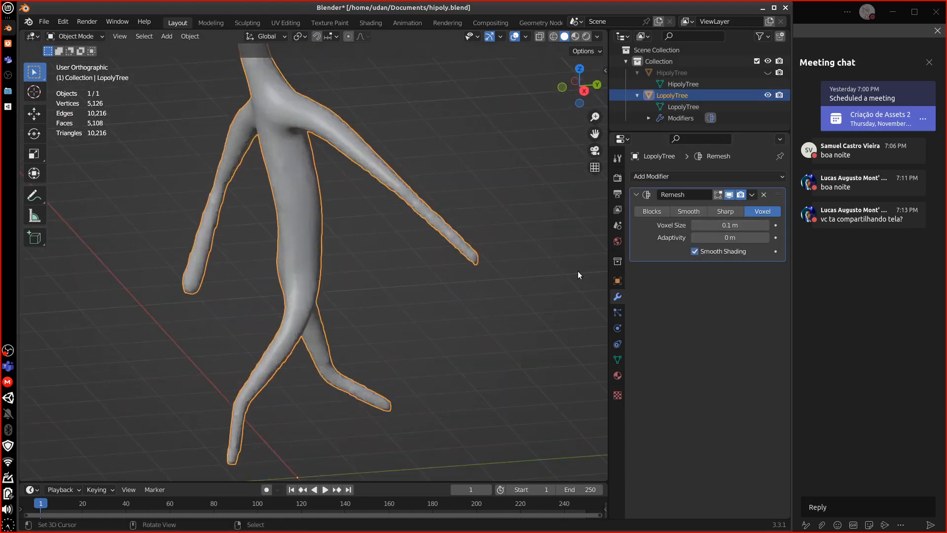
mouse_move(399, 259)
middle_mouse_down()
mouse_move(457, 240)
mouse_move(448, 198)
middle_mouse_up()
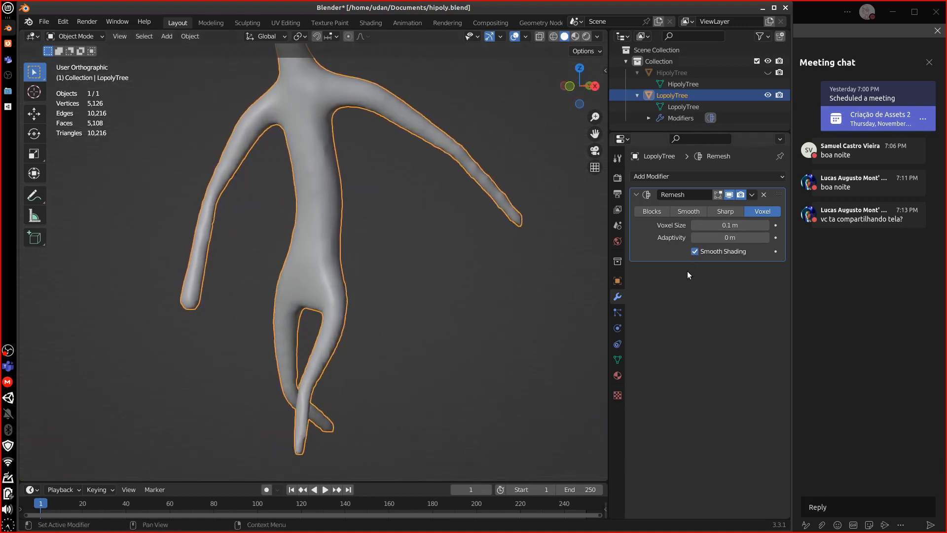
left_click(764, 195)
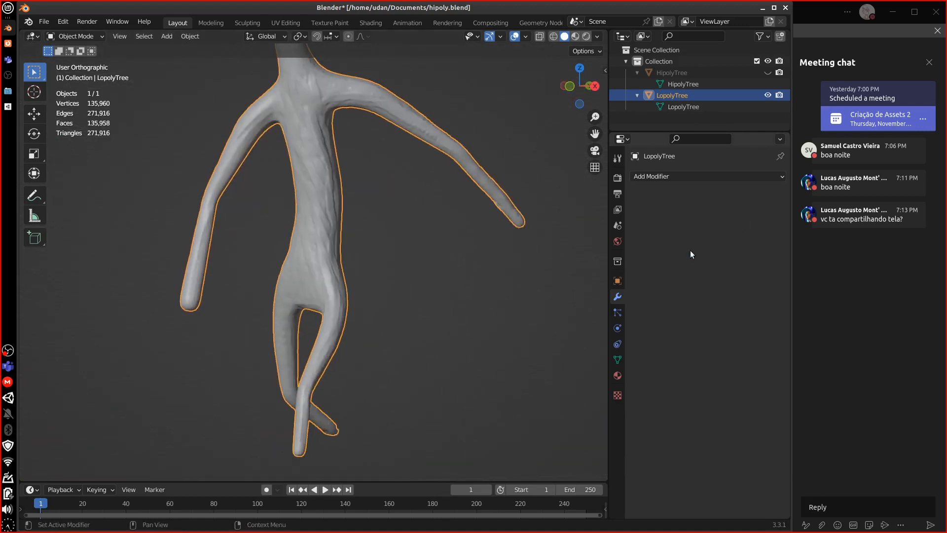
- Add a Voxel Remesh modifier to LopolyTree and turn on the wireframe overlay to show its topology
left_click(662, 179)
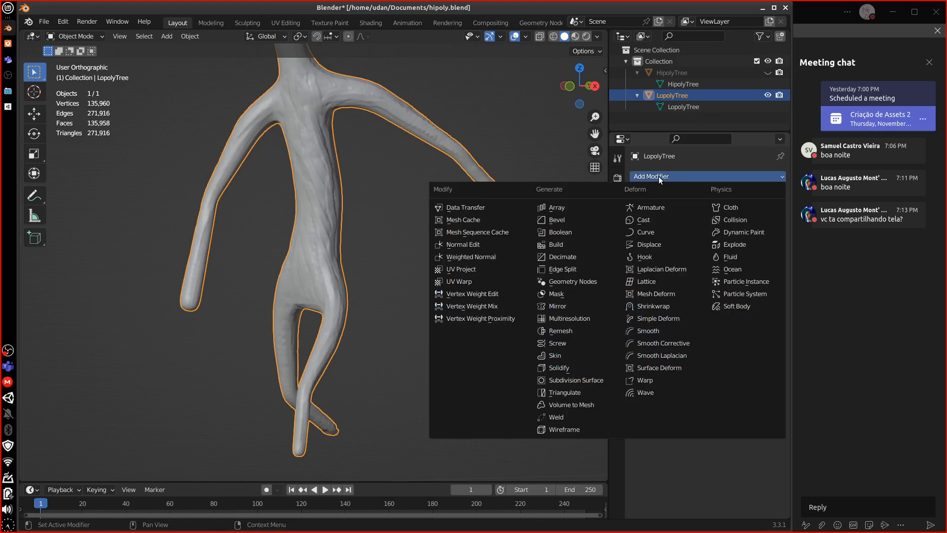
left_click(566, 330)
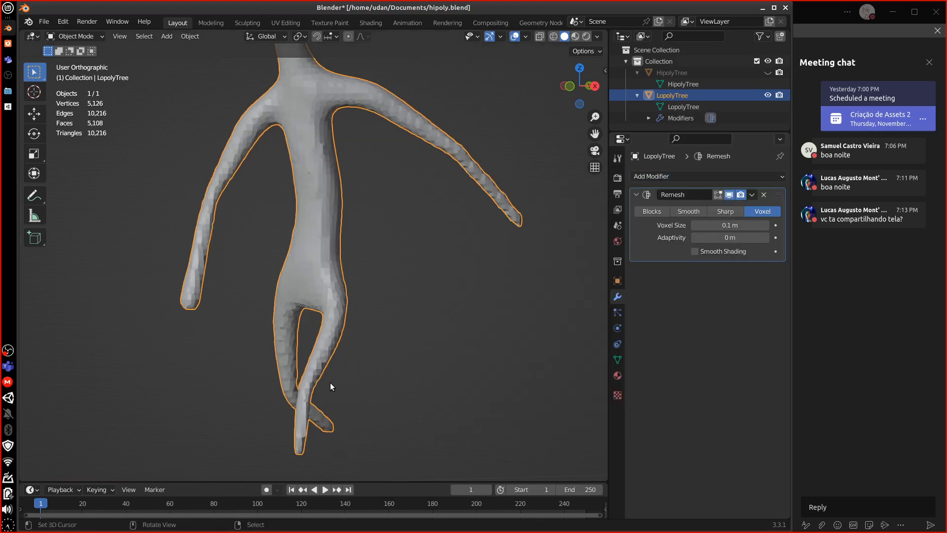
left_click(597, 37)
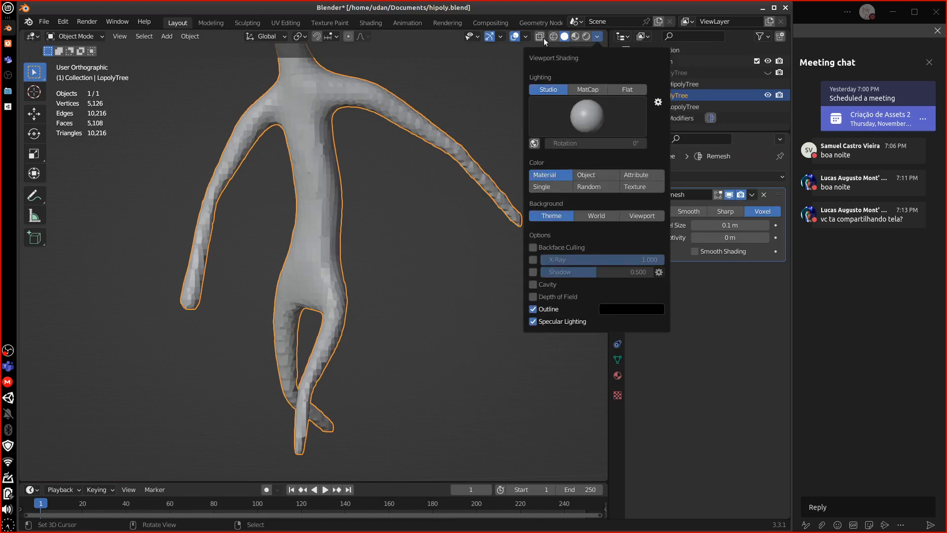
left_click(521, 36)
left_click(456, 224)
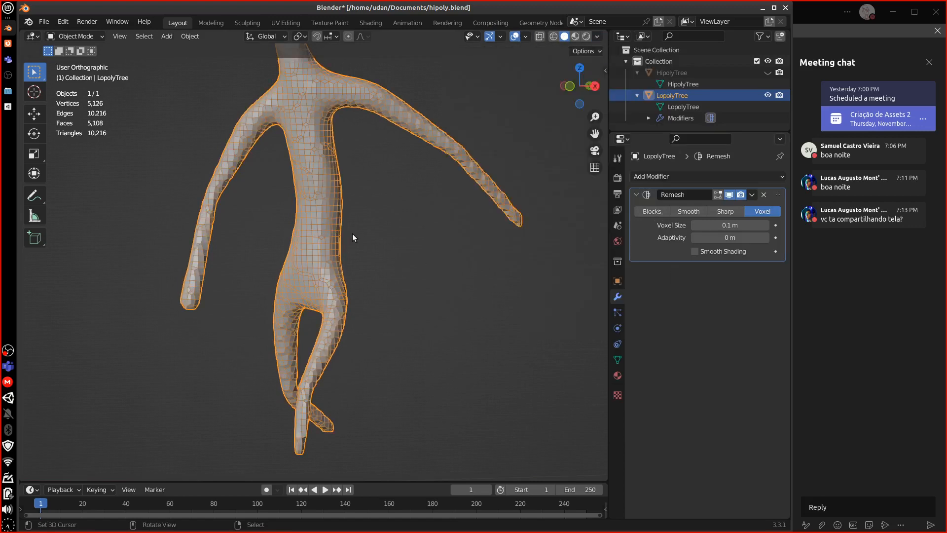
- Inspect the remeshed topology around the trunk and limbs up close, and remove the Remesh modifier from LopolyTree
scroll(360, 229, "up", 3)
scroll(382, 177, "up", 4)
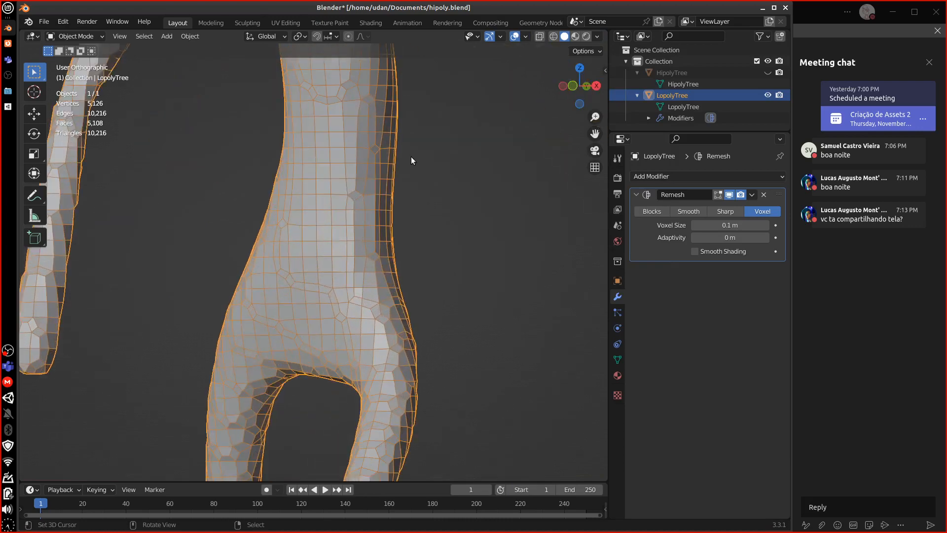
scroll(401, 321, "up", 2)
scroll(400, 325, "down", 4)
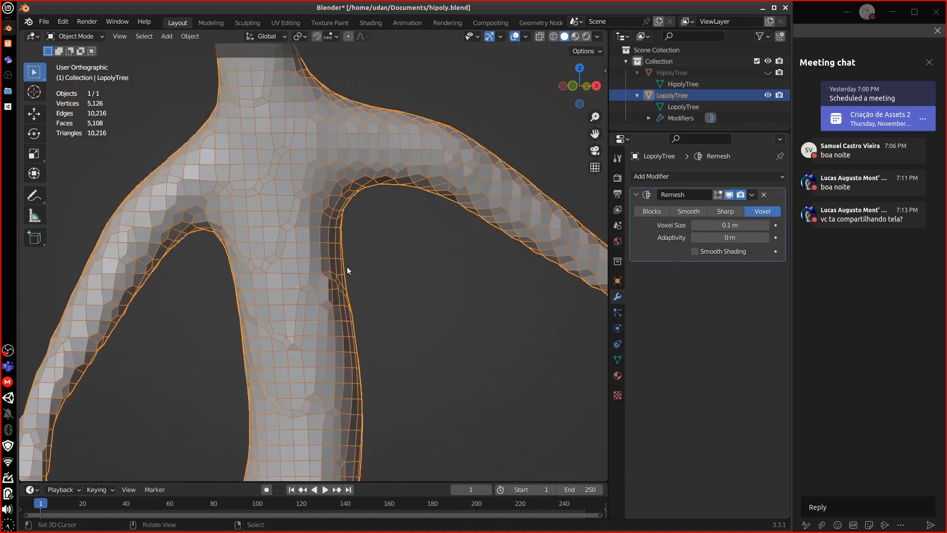
scroll(381, 254, "up", 2)
middle_click_drag(330, 265, 286, 262)
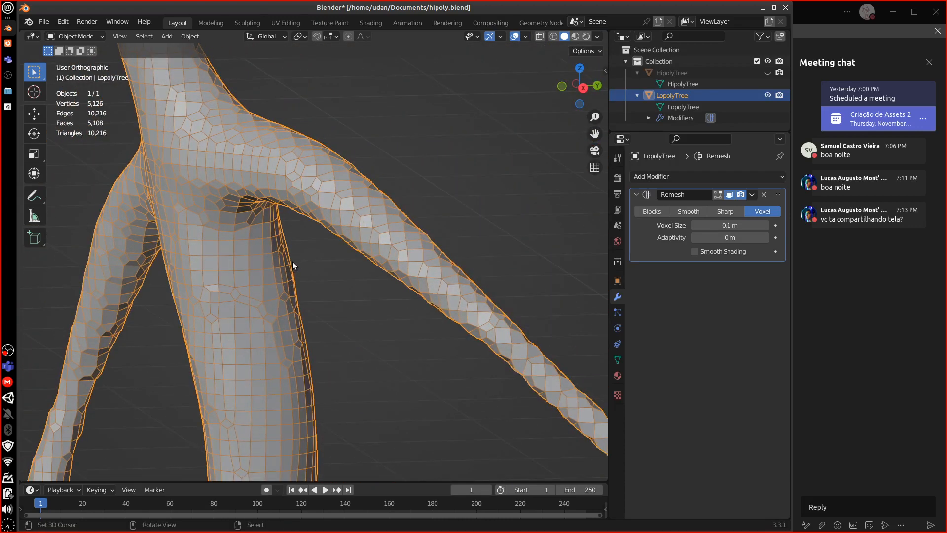
left_click(764, 195)
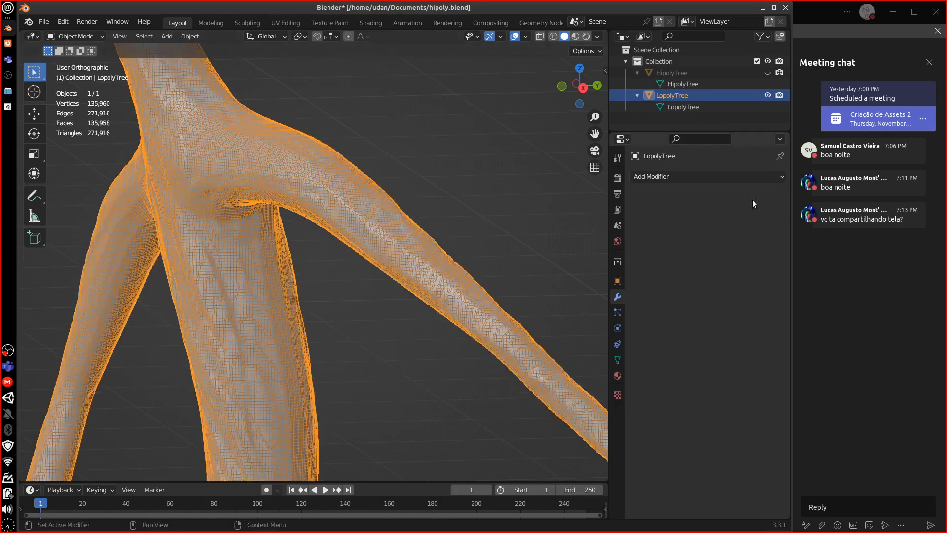
- Add a Decimate modifier to LopolyTree in Collapse mode with a ratio of 0.1
left_click(661, 177)
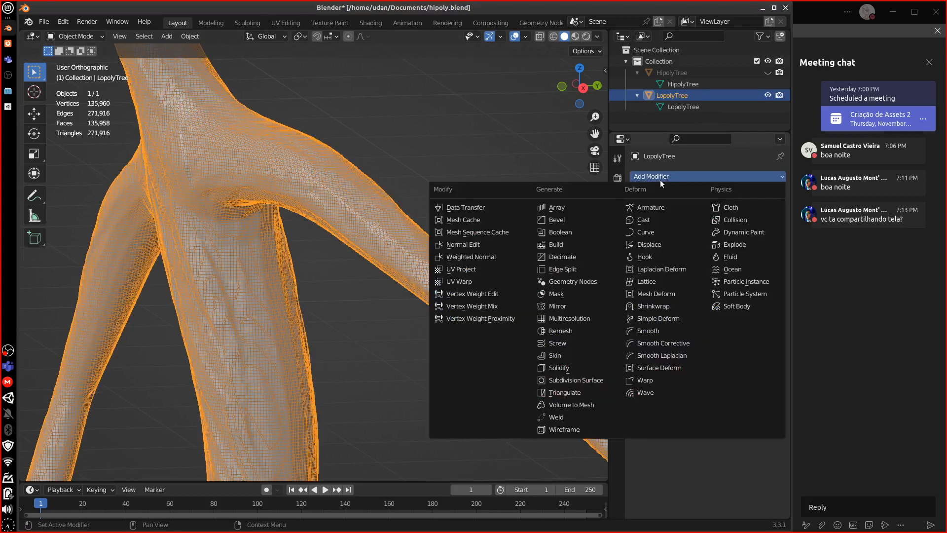
left_click(562, 256)
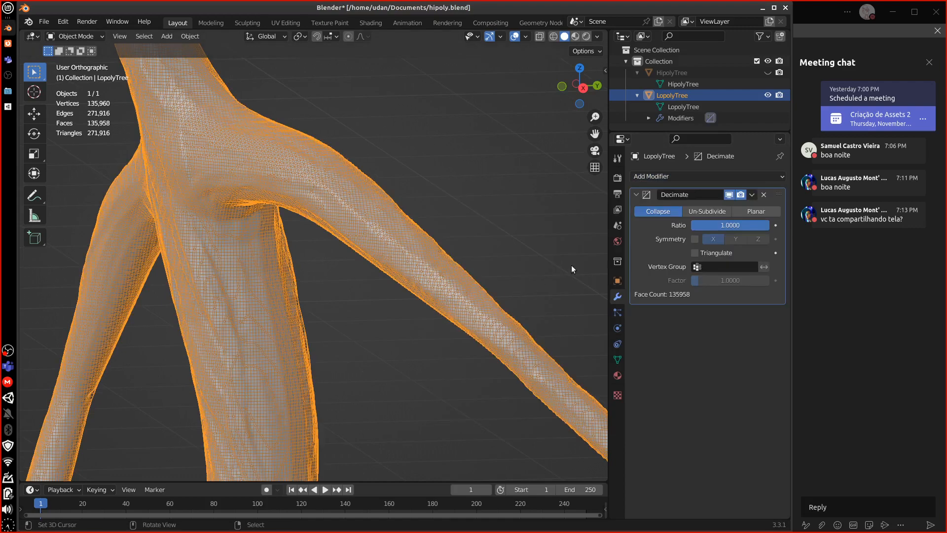
left_click(719, 229)
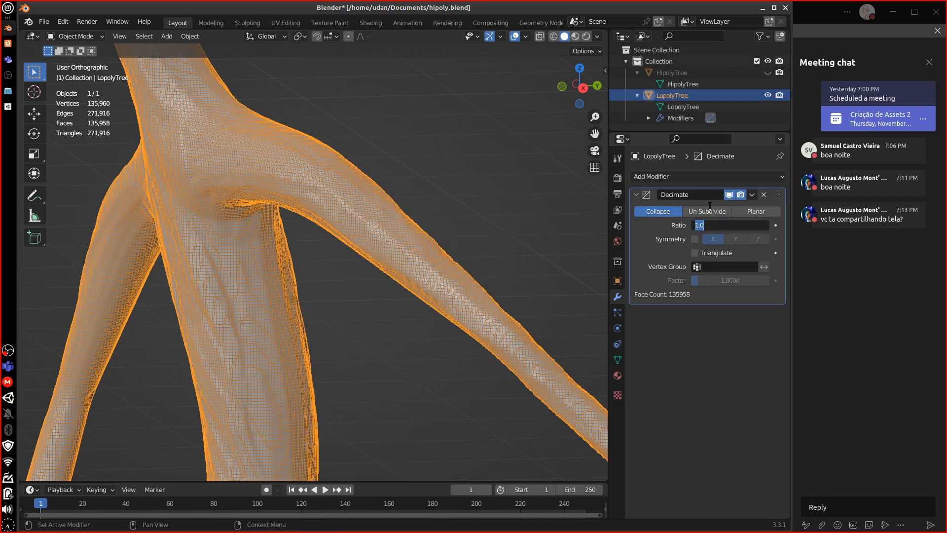
type("0.1")
key("Return")
- Inspect the decimated mesh around the trunk and lower the Decimate ratio to 0.01
middle_click_drag(334, 258, 401, 231)
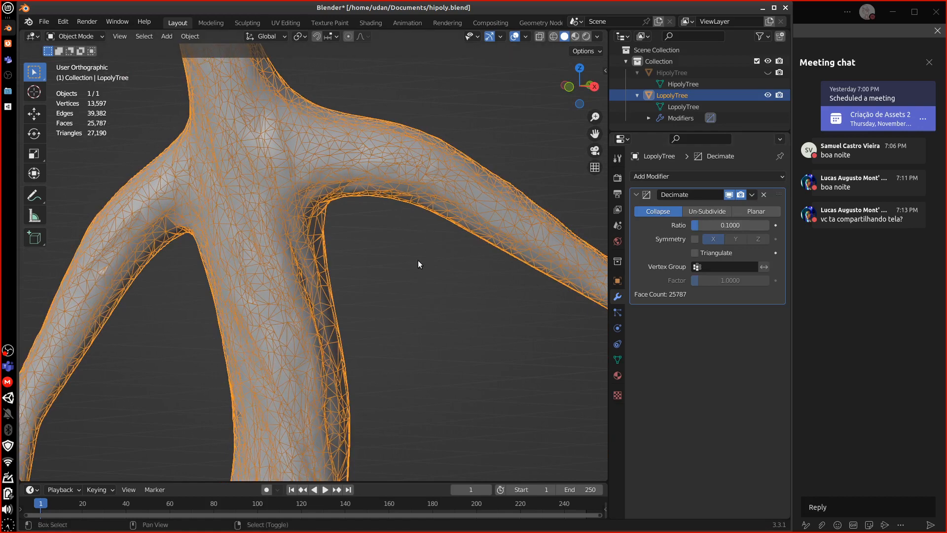
middle_click_drag(418, 265, 512, 261, "shift")
left_click_drag(475, 232, 423, 242)
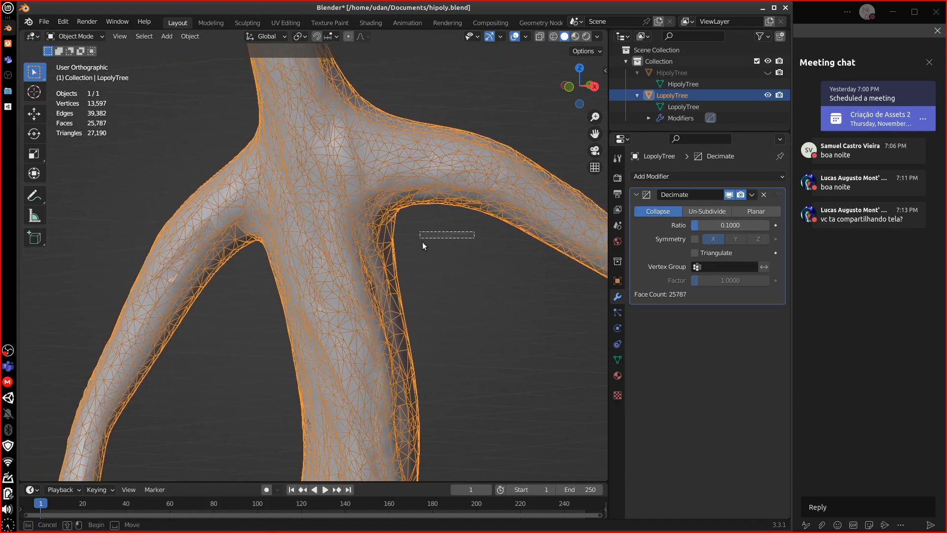
left_click(725, 224)
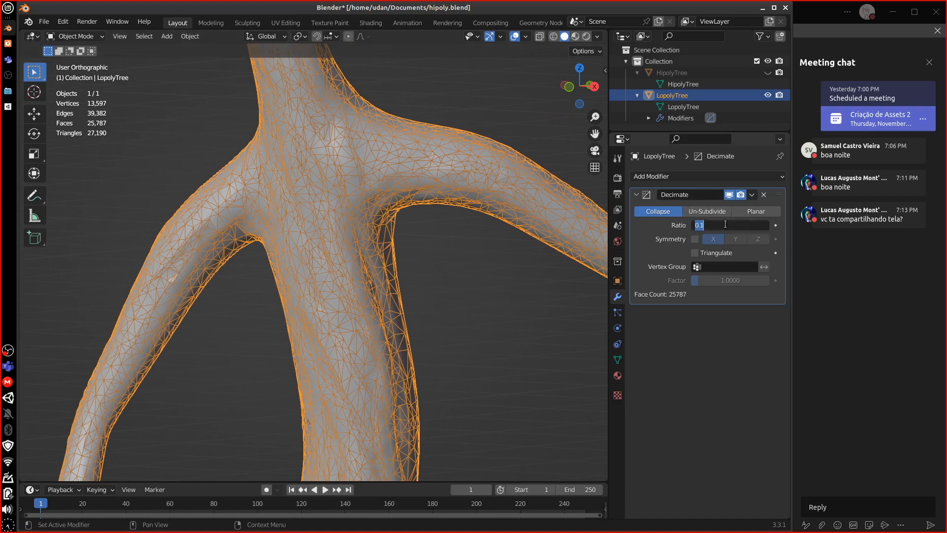
type("0.01")
key("Return")
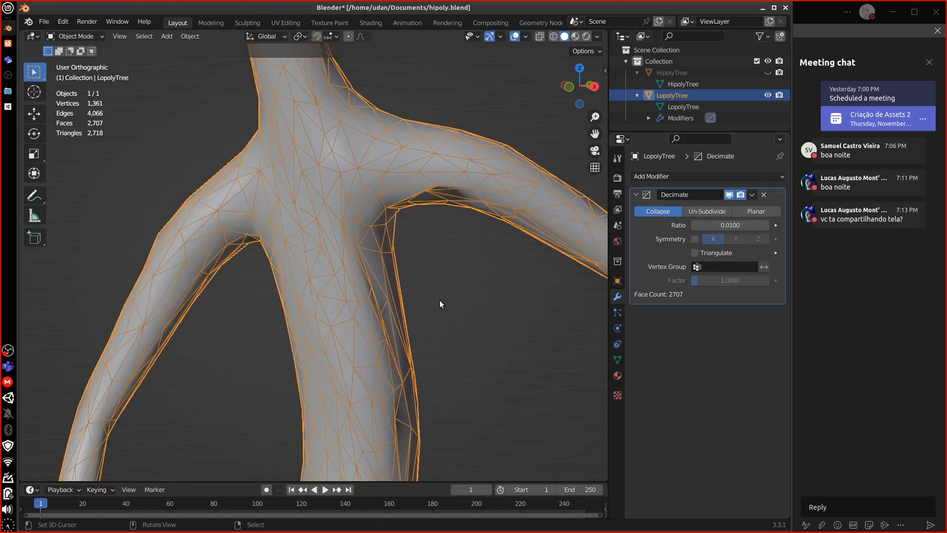
- Mark areas of the decimated mesh around the trunk and side limbs with freehand annotation strokes, erasing strokes between marks
scroll(432, 313, "down", 5)
scroll(415, 315, "up", 5)
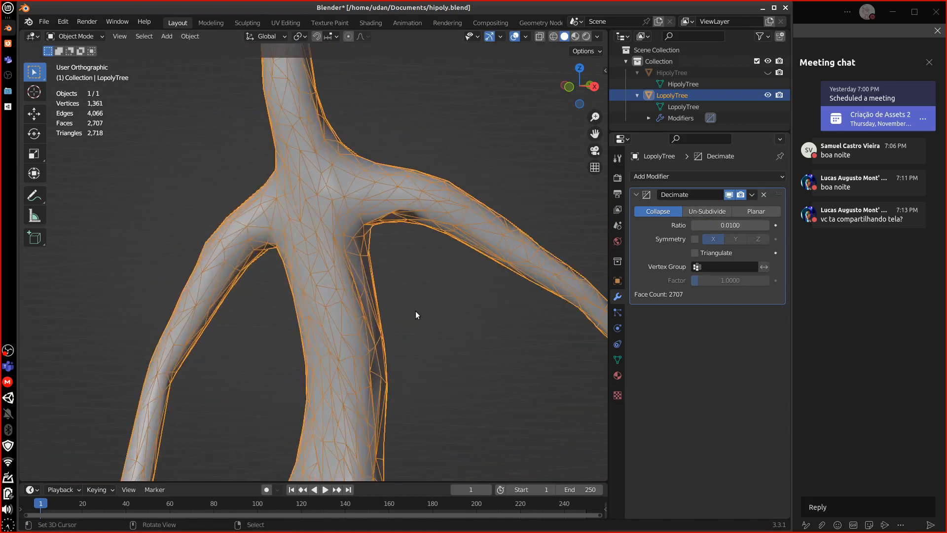
middle_click_drag(415, 315, 441, 308)
middle_click_drag(507, 302, 391, 233, "shift")
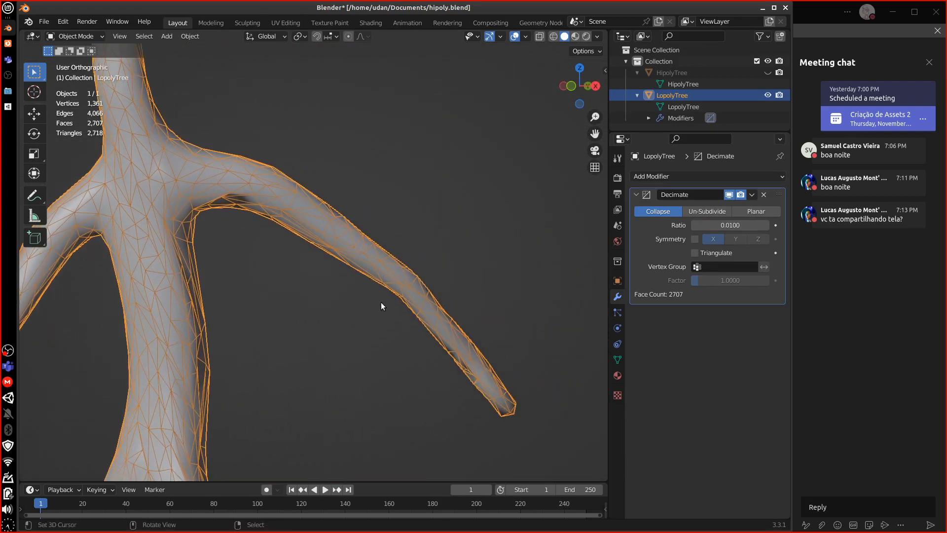
left_click_drag(366, 316, 461, 258)
left_click_drag(367, 298, 434, 241)
left_click_drag(394, 318, 494, 284)
mouse_move(236, 178)
left_mouse_down()
mouse_move(138, 199)
mouse_move(69, 198)
mouse_move(193, 212)
left_mouse_up()
left_click_drag(101, 179, 211, 151)
mouse_move(85, 241)
right_mouse_down()
mouse_move(169, 159)
mouse_move(190, 232)
mouse_move(222, 211)
mouse_move(429, 266)
mouse_move(503, 234)
mouse_move(465, 307)
right_mouse_up()
left_click_drag(169, 274, 170, 283)
middle_click_drag(259, 333, 436, 303, "shift")
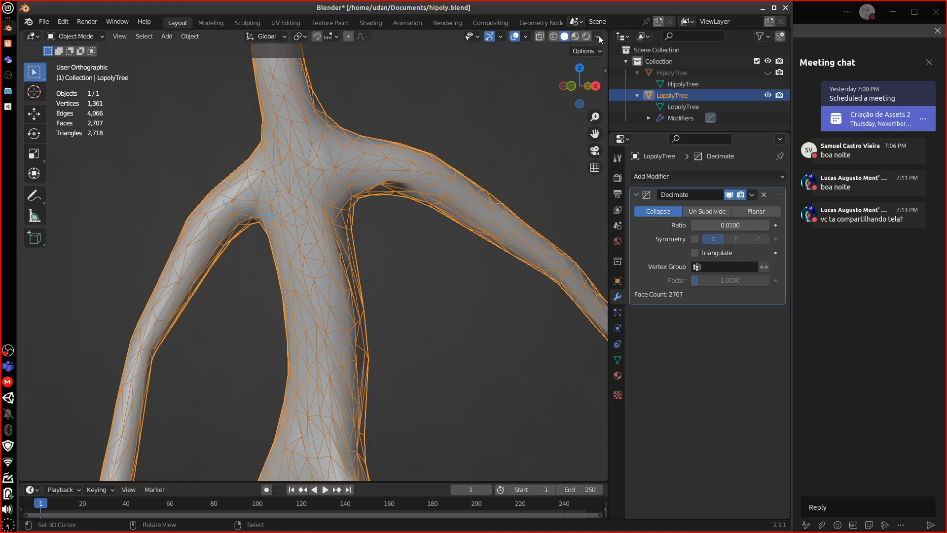
- Turn off the wireframe overlay and examine the decimated tree's trunk and branches from the front view
left_click(526, 37)
left_click(456, 223)
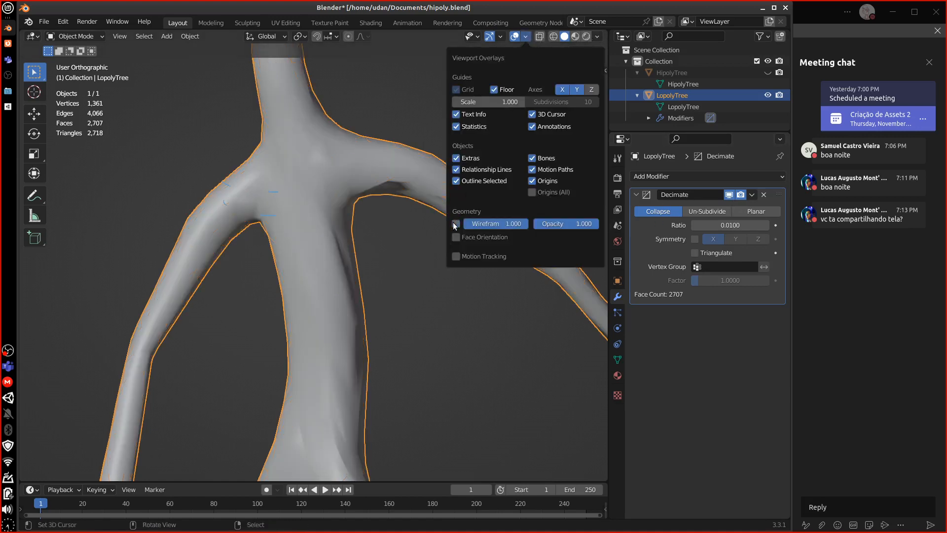
key("KP_1")
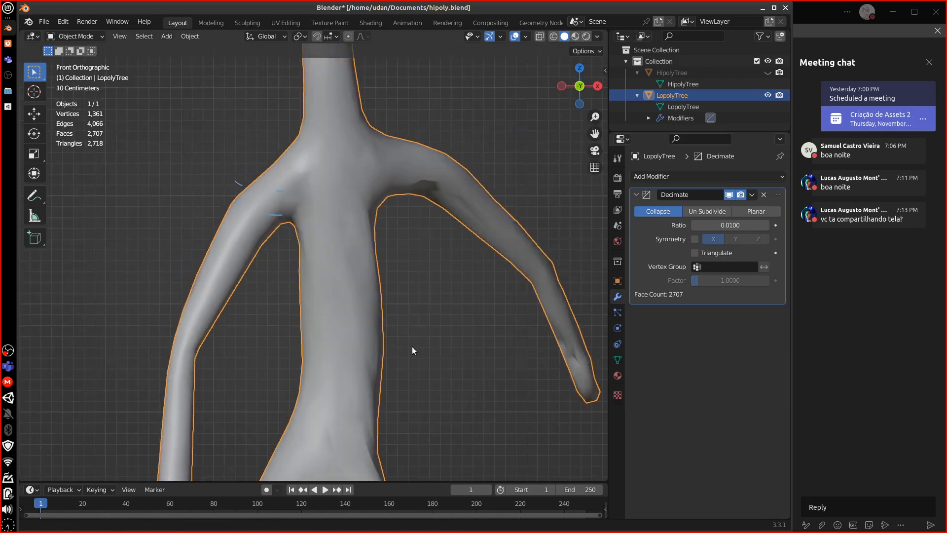
middle_click_drag(412, 346, 453, 425, "shift")
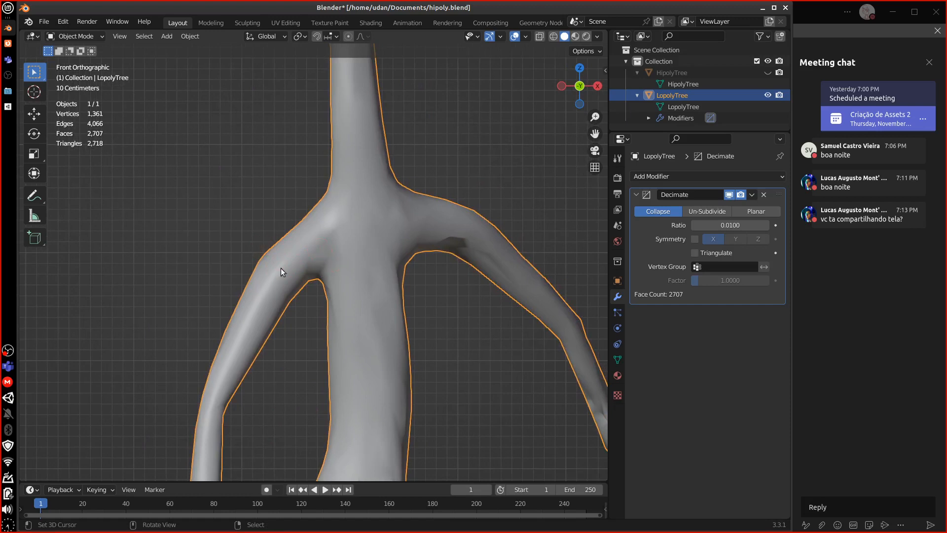
middle_click_drag(404, 299, 365, 424, "shift")
middle_click_drag(408, 297, 363, 429, "shift")
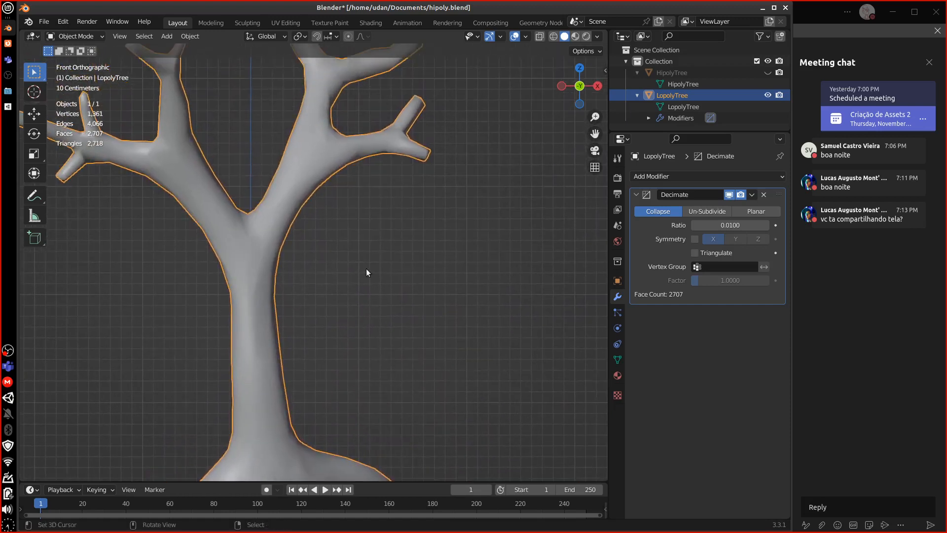
middle_click_drag(378, 268, 367, 357, "shift")
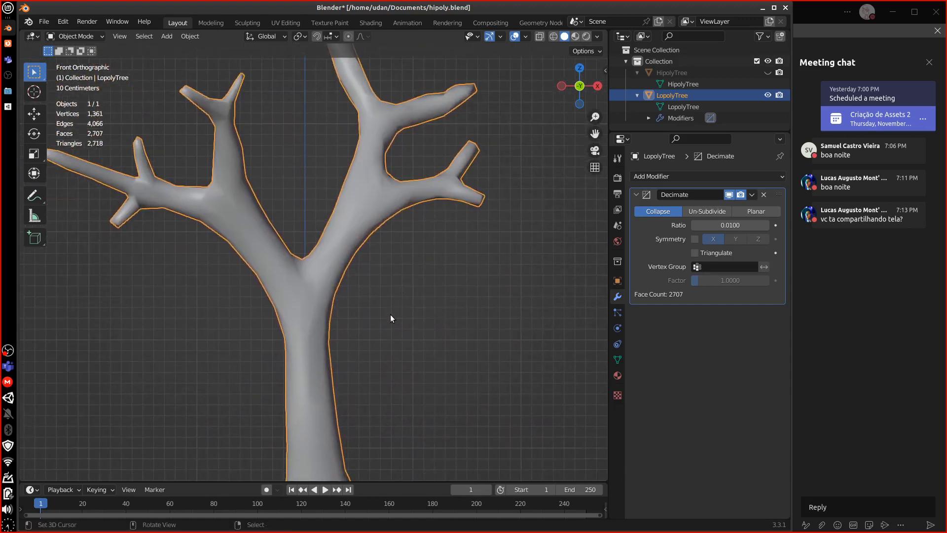
middle_click_drag(389, 315, 449, 200, "shift")
- Remove the Decimate modifier from LopolyTree and delete the LopolyTree object
left_click(764, 195)
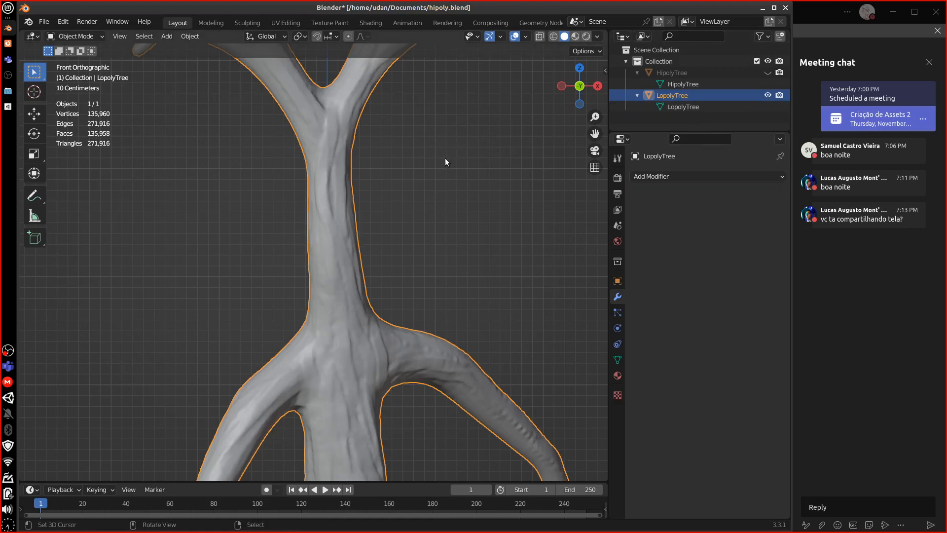
key("Delete")
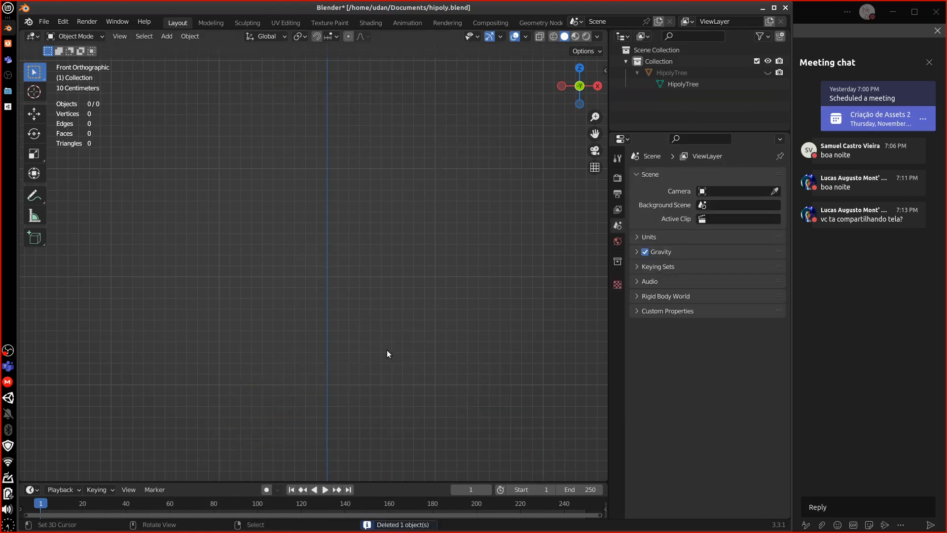
- Unhide HipolyTree, select it, and frame the whole tree in the front view
left_click(685, 73)
left_click(767, 72)
middle_click_drag(389, 239, 409, 76, "shift")
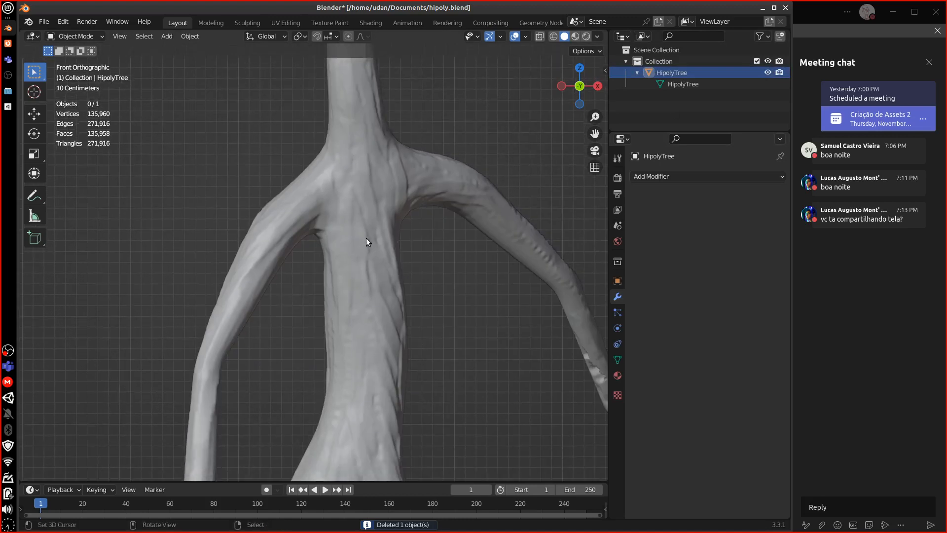
right_click(364, 239)
scroll(360, 241, "down", 9)
scroll(358, 249, "up", 5)
scroll(358, 257, "down", 4)
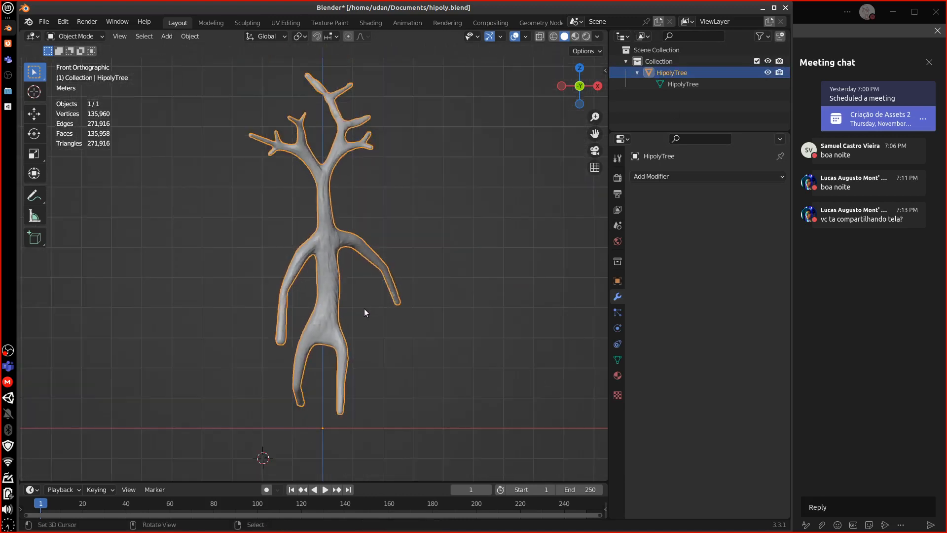
key("shift+s")
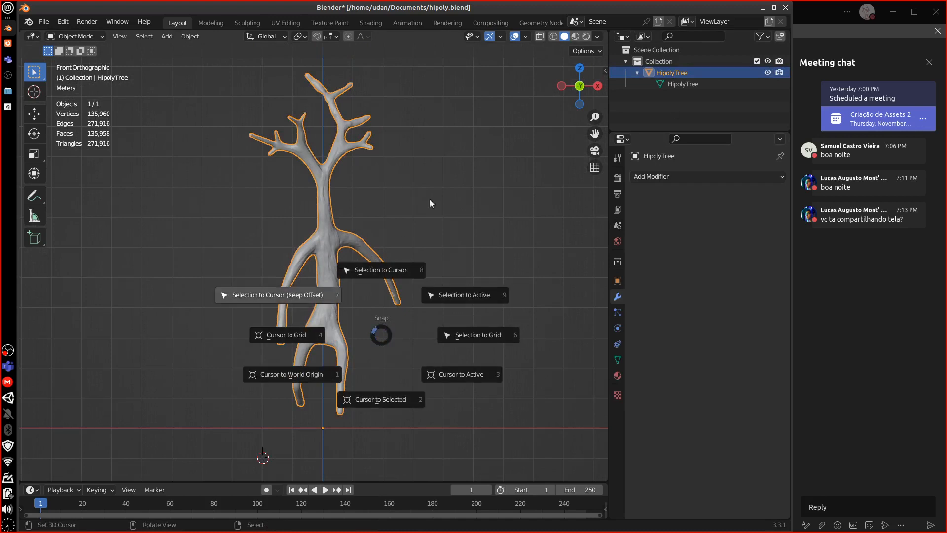
key("Escape")
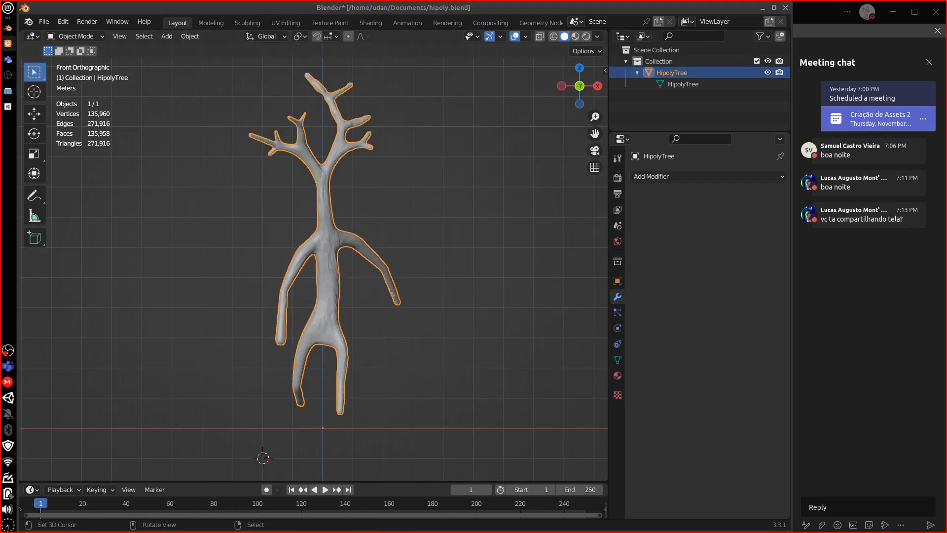
- Start the Screenkey key-display utility and test it in Blender with a cancelled scale of the tree
left_click(8, 7)
type("scr")
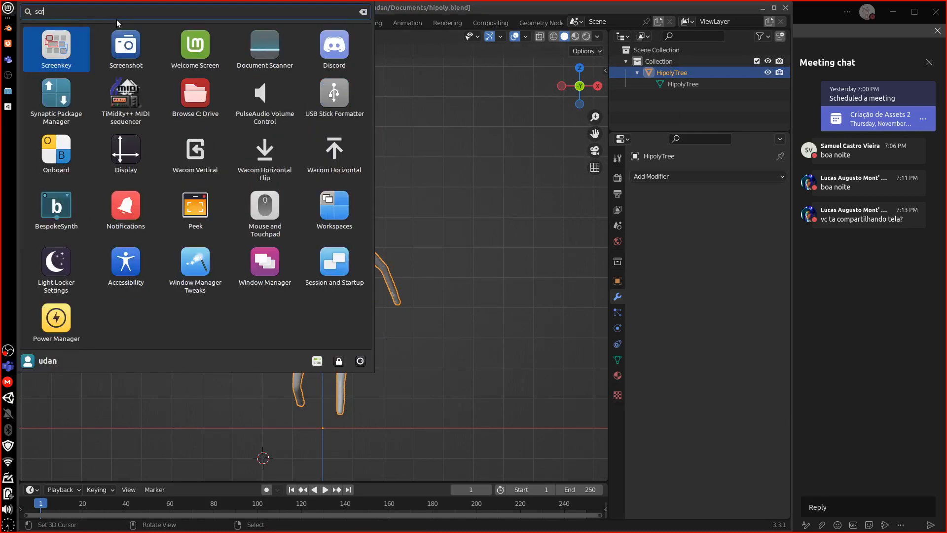
left_click(56, 47)
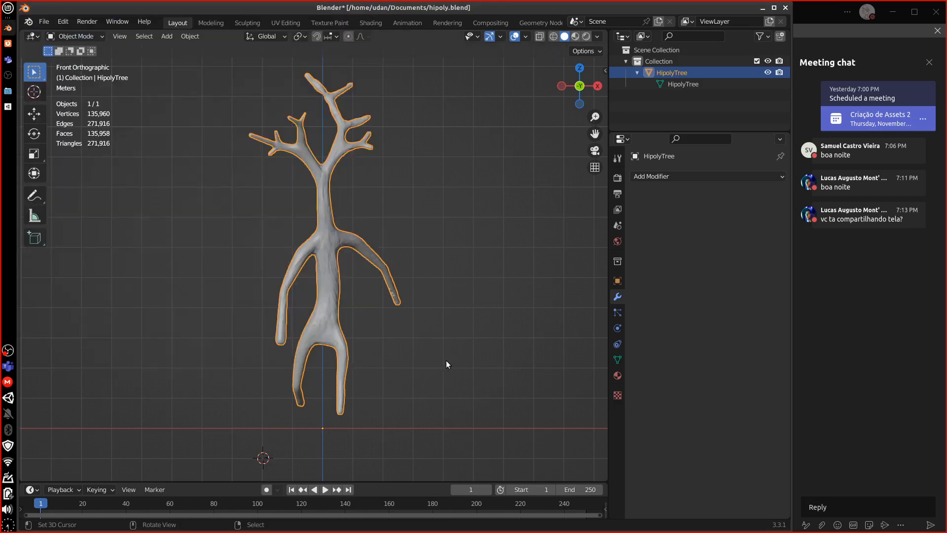
key("s")
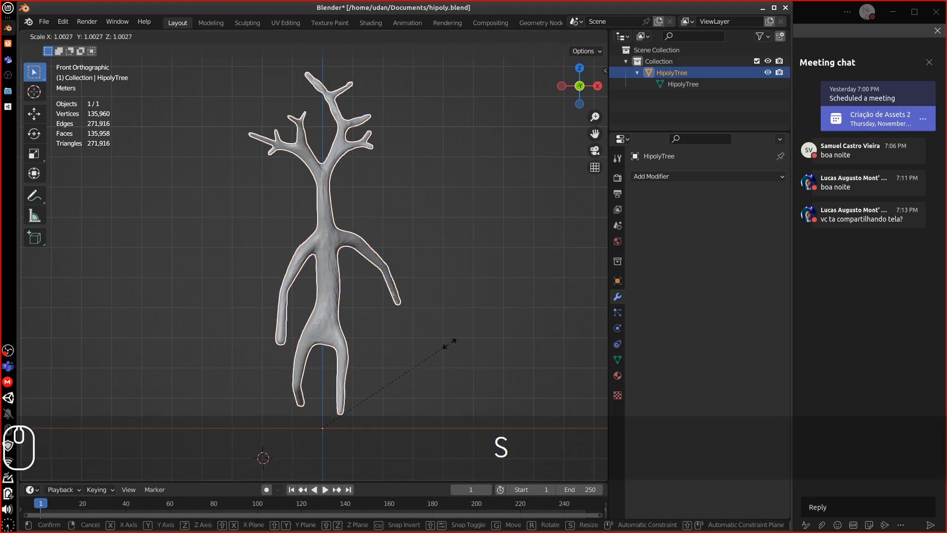
key("Escape")
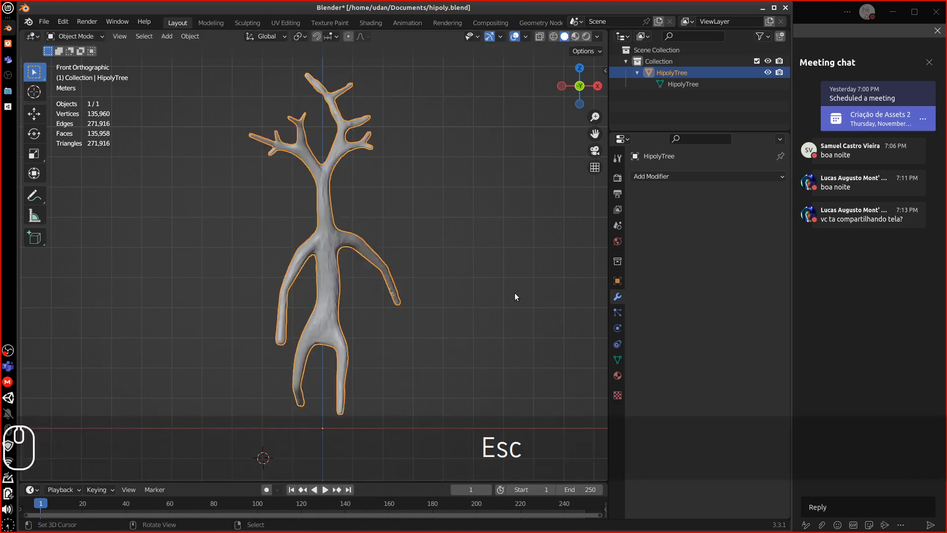
left_click(617, 282)
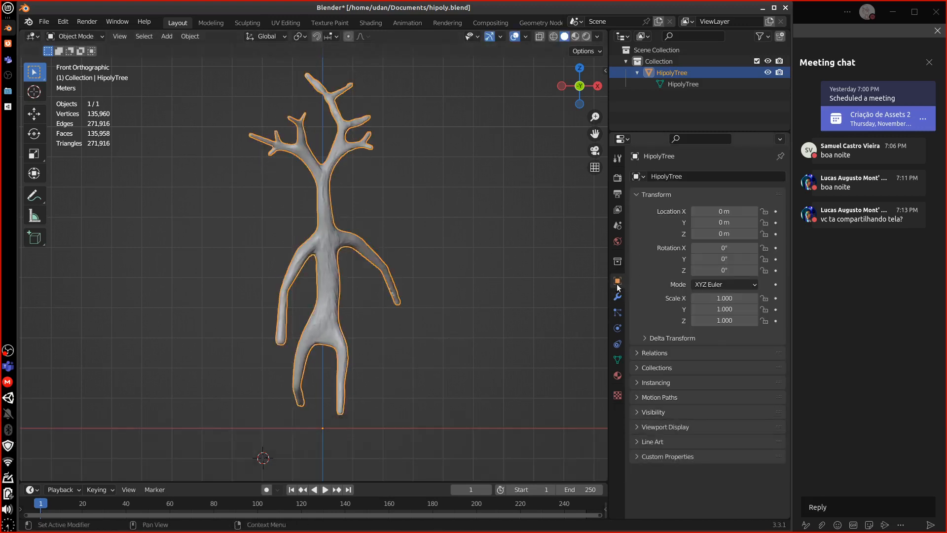
left_click(617, 178)
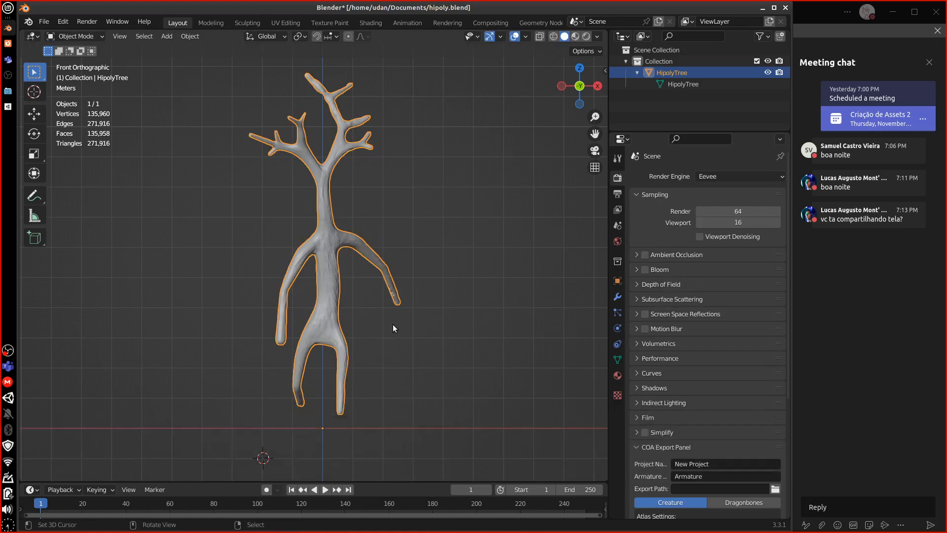
- Snap the 3D cursor to the selected HipolyTree's origin
middle_click_drag(389, 337, 389, 304, "shift")
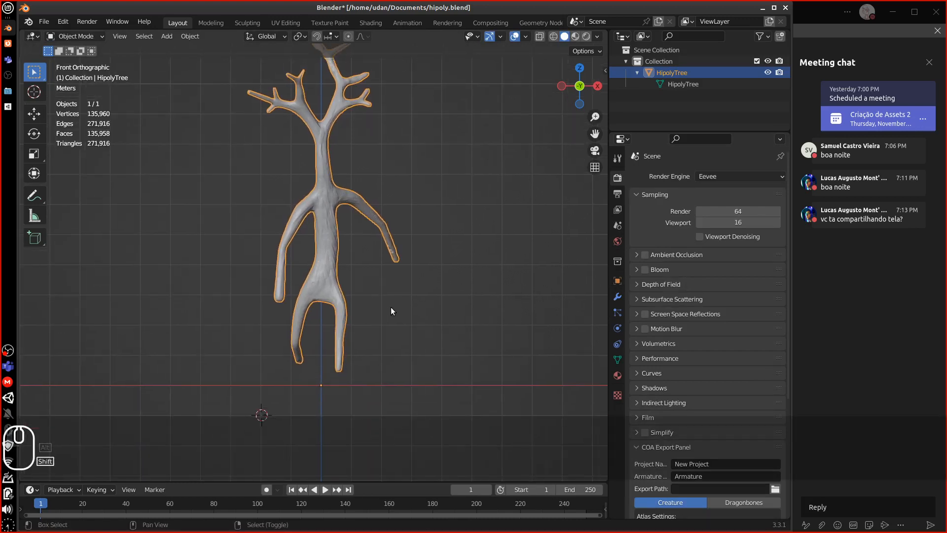
key("shift+a")
key("shift+s")
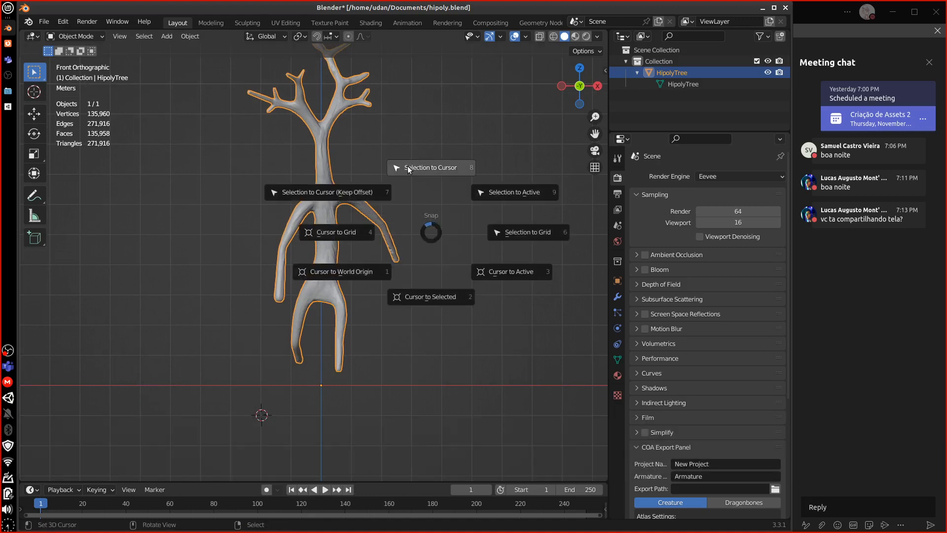
left_click(427, 297)
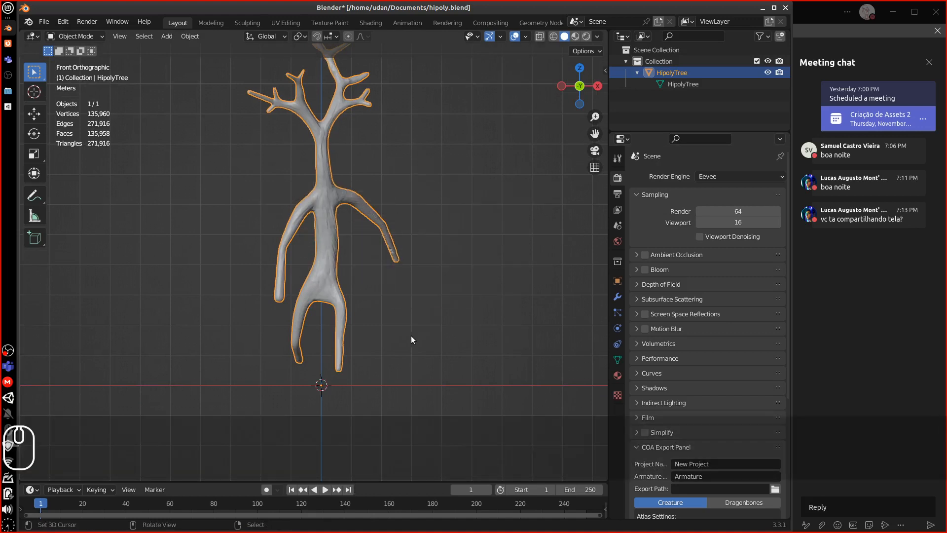
- Add a cylinder mesh at the 3D cursor with 8 vertices and its cap fill type set to Nothing
key("shift+a")
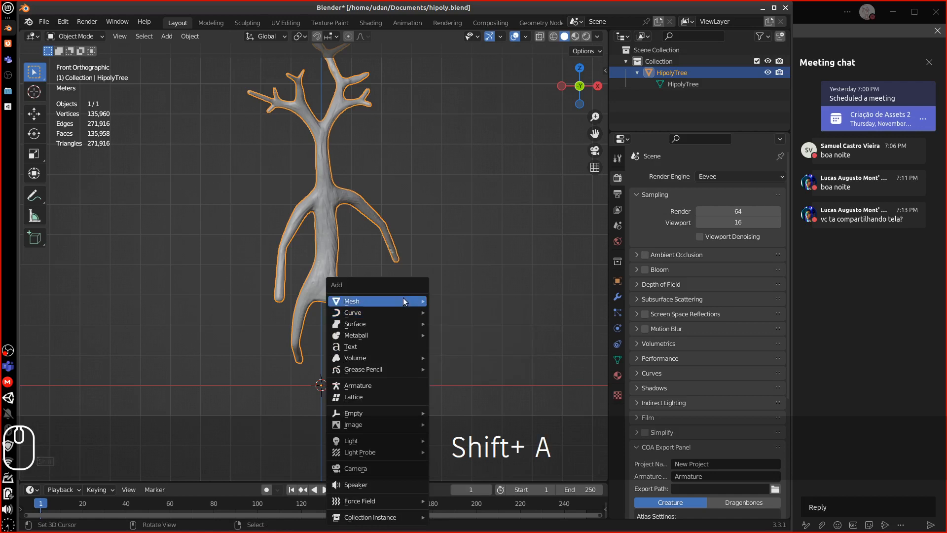
mouse_move(403, 297)
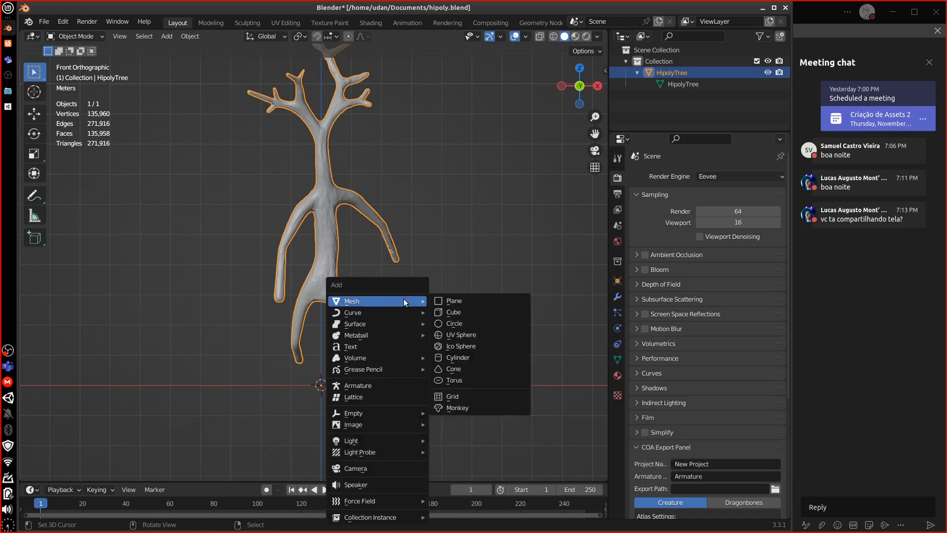
left_click(461, 358)
left_click(106, 472)
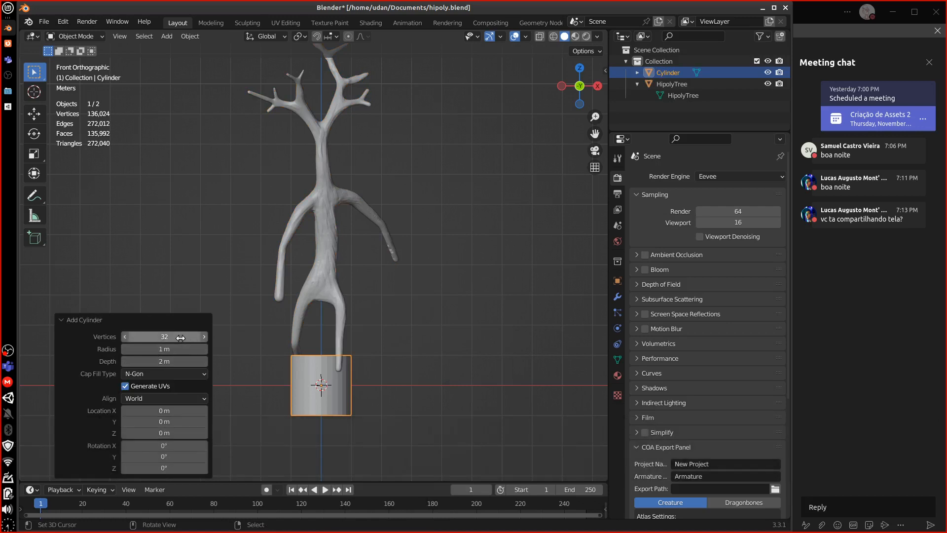
left_click_drag(175, 339, 180, 335)
left_click(177, 337)
type("8")
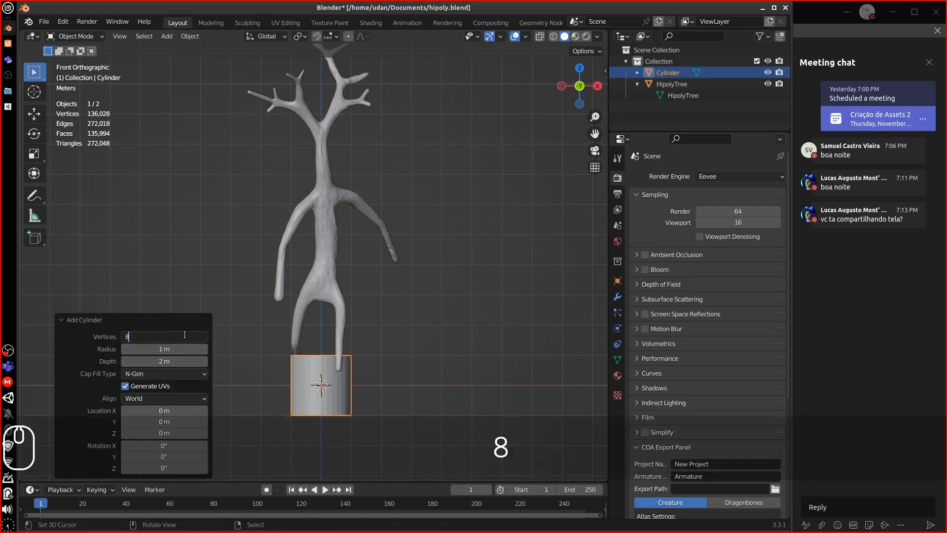
key("Return")
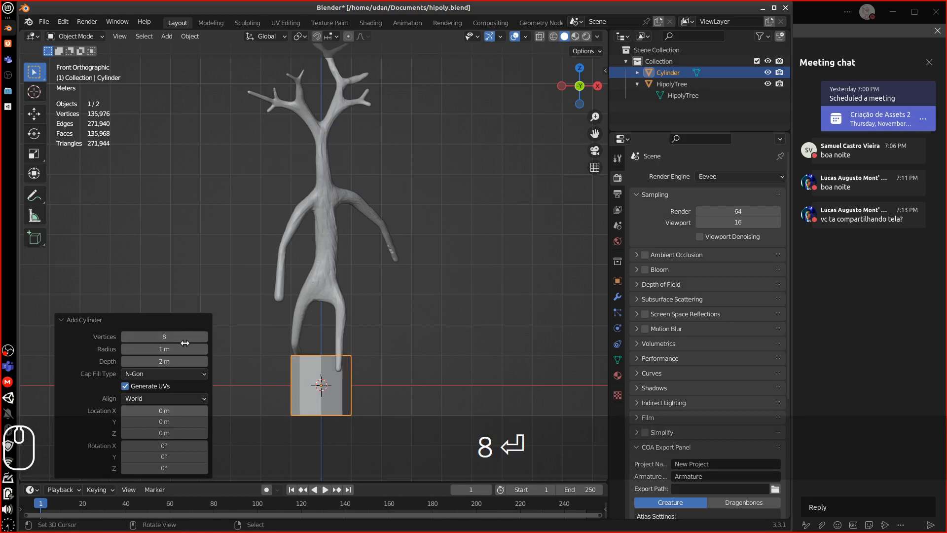
left_click(173, 371)
left_click(173, 387)
- Sketch an annotation ellipse with radial tick marks beside the tree, and erase it
key("d")
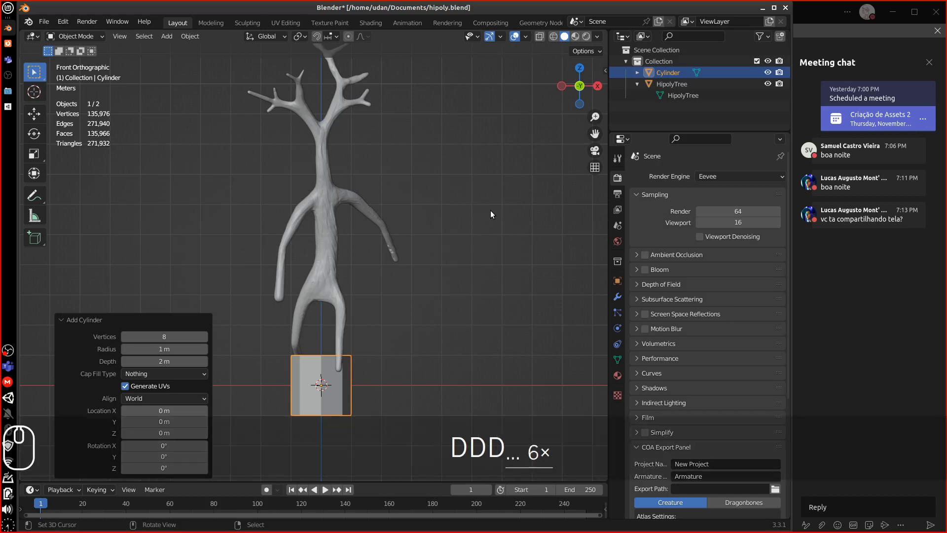
mouse_move(490, 210)
left_mouse_down()
mouse_move(524, 221)
mouse_move(495, 216)
mouse_move(498, 227)
left_mouse_up()
left_click_drag(497, 248, 496, 264)
left_click_drag(448, 239, 548, 232)
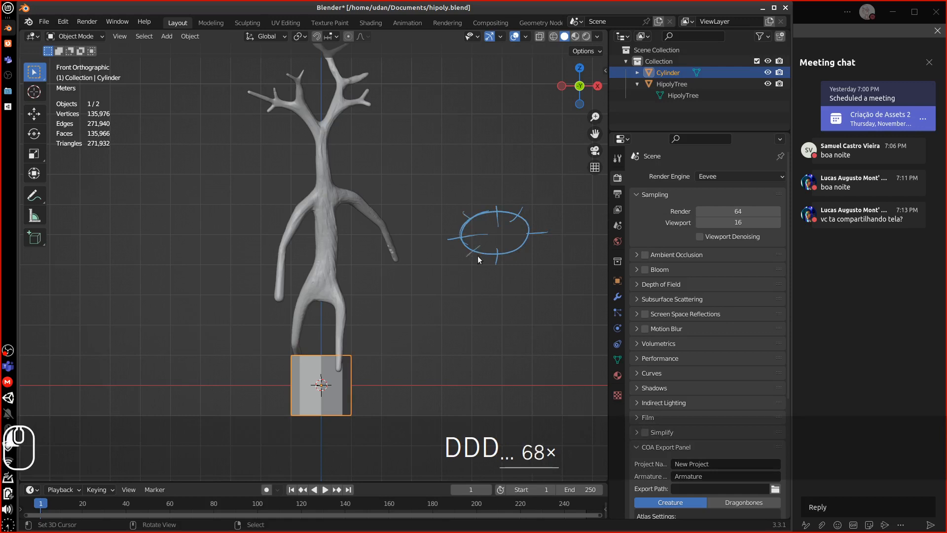
left_click_drag(458, 209, 459, 210)
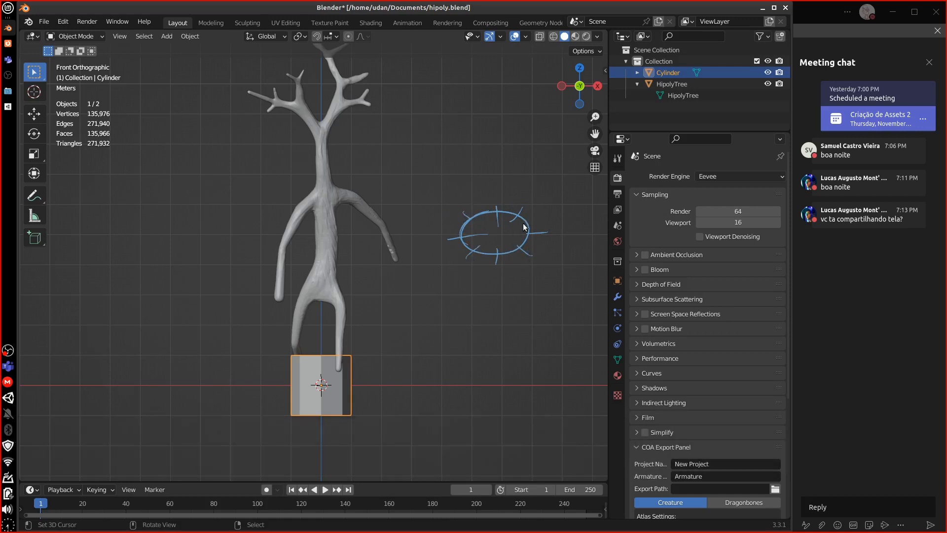
key("d")
left_click_drag(459, 219, 476, 224)
key("d")
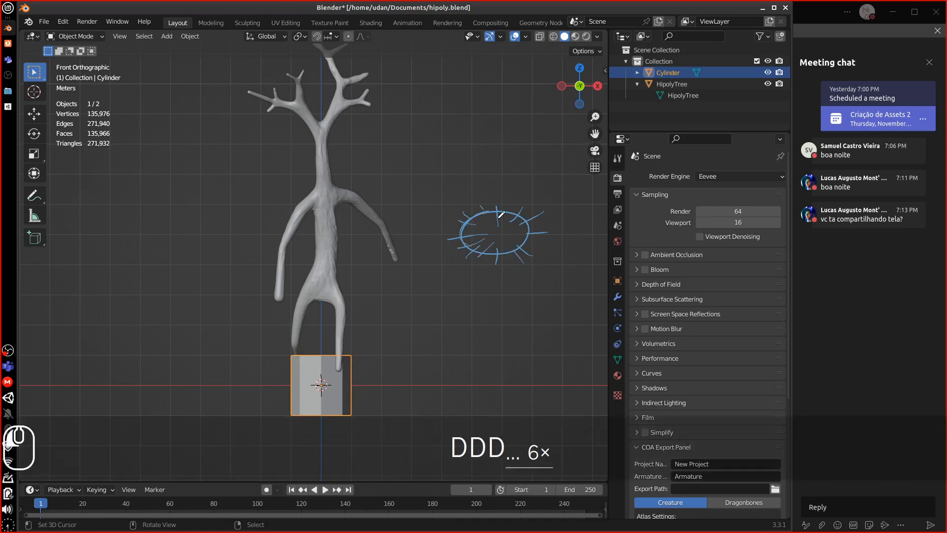
mouse_move(539, 213)
right_mouse_down()
mouse_move(478, 262)
mouse_move(477, 213)
right_mouse_up()
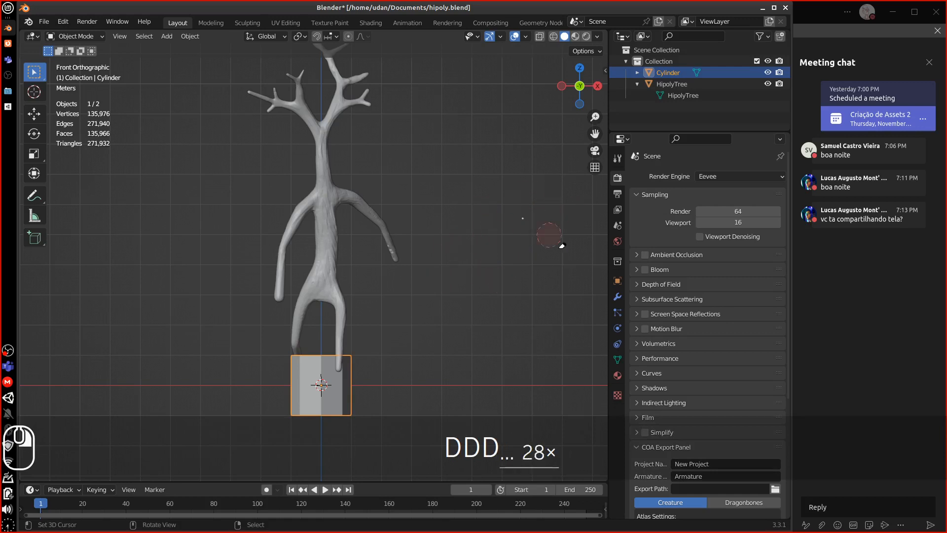
- In Edit Mode, move the whole cylinder about -0.82 m in Y and 1.2 m in Z, and scale it to 0.324
scroll(358, 296, "up", 4)
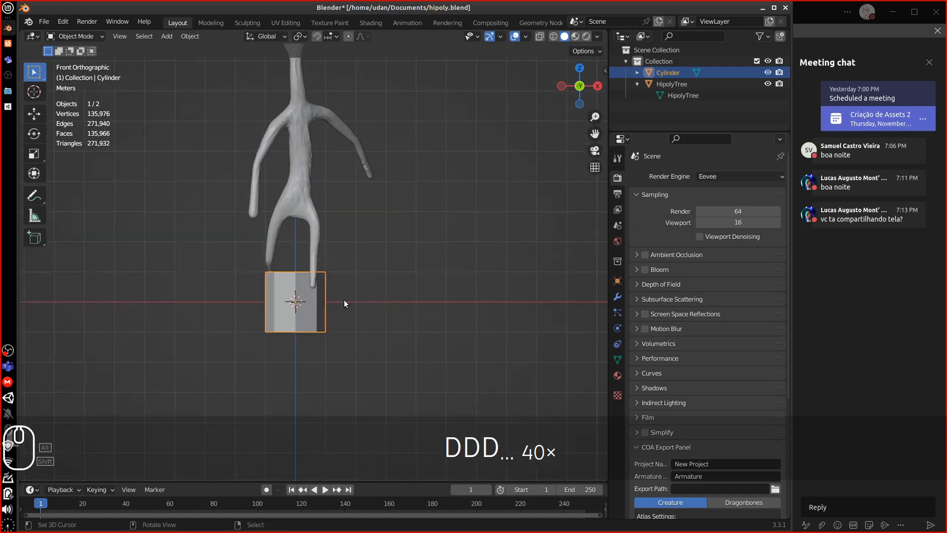
key("Tab")
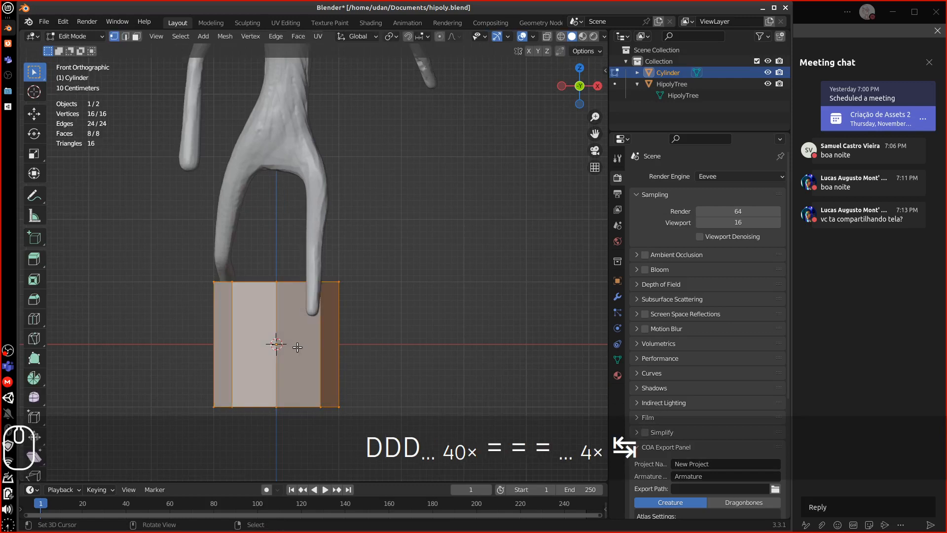
key("KP_3")
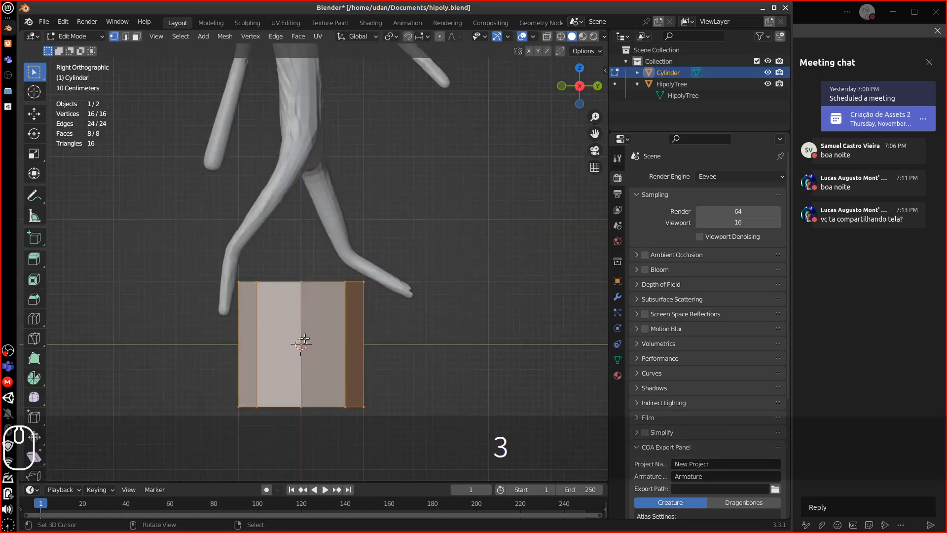
key("g")
left_click(287, 255)
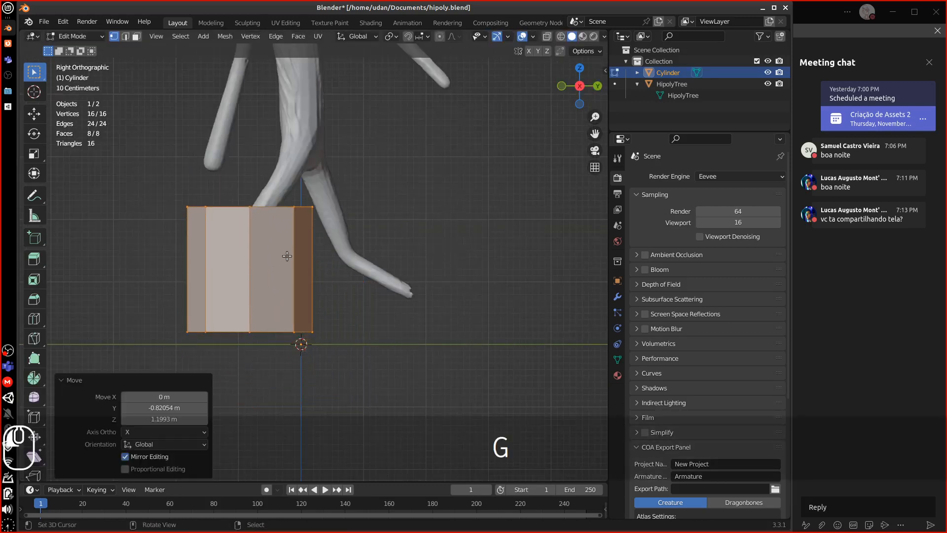
key("s")
left_click(277, 287)
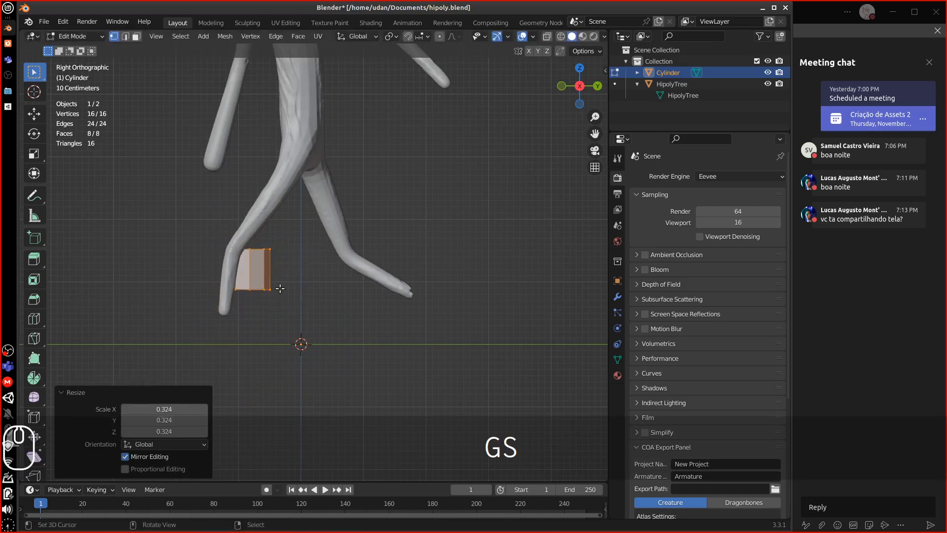
- Position the cylinder around the tree's front root tip, shifting it about 0.62 m in X and -0.32 m in Y using front and side views
key("KP_1")
key("g")
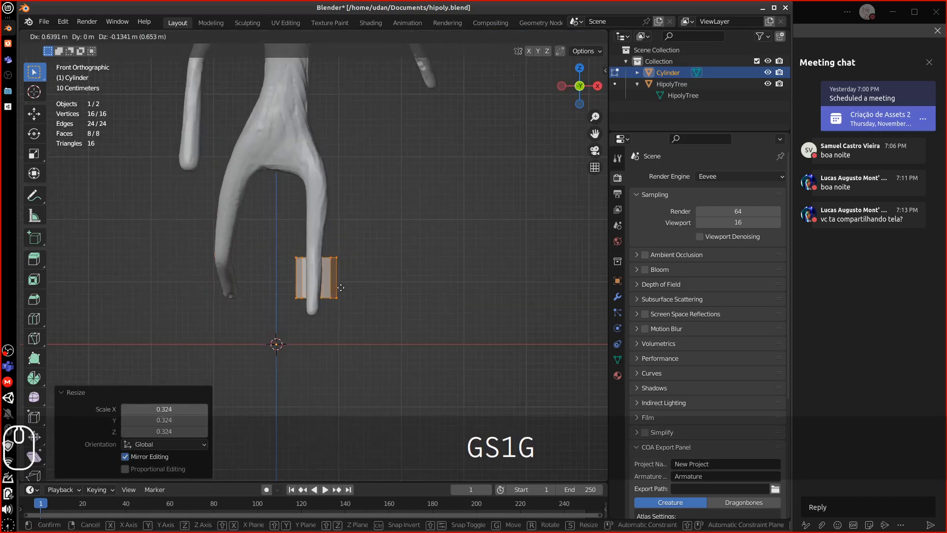
left_click(337, 288)
key("KP_3")
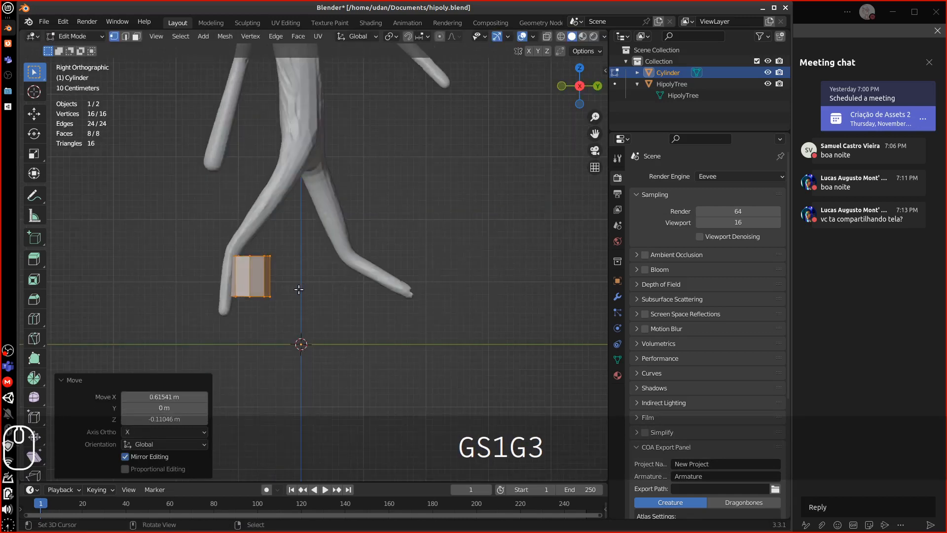
key("g")
left_click(265, 296)
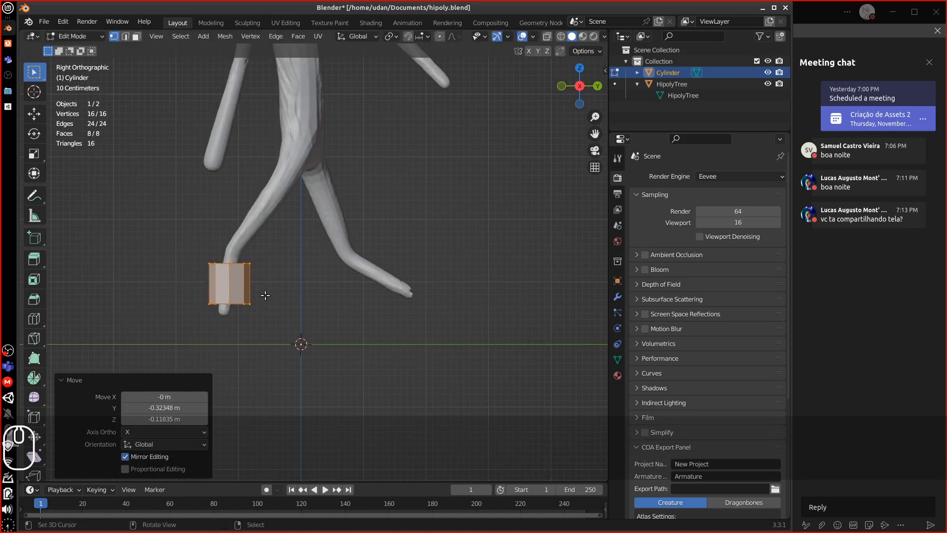
- Scale the cylinder to 0.594 and recentre it around the lower end of the front root
scroll(268, 292, "up", 3)
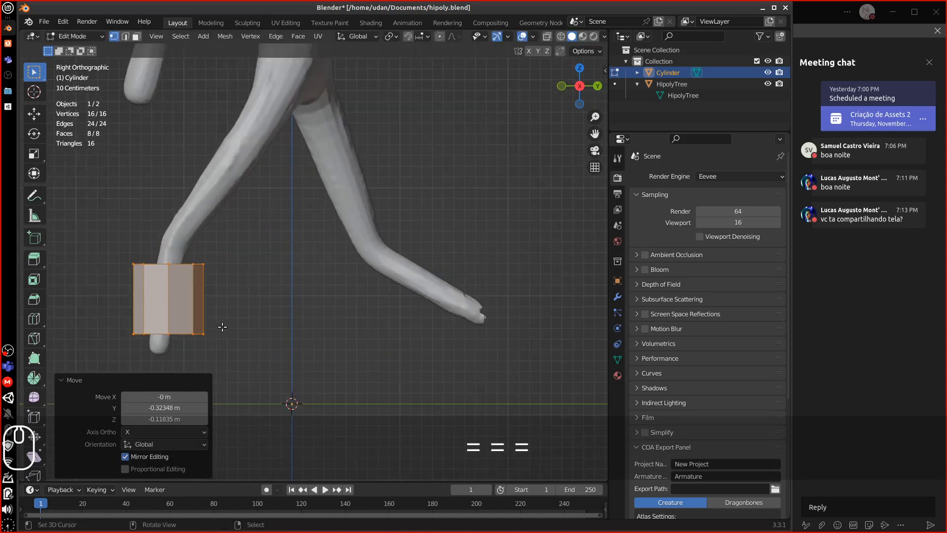
key("s")
left_click(201, 315)
key("g")
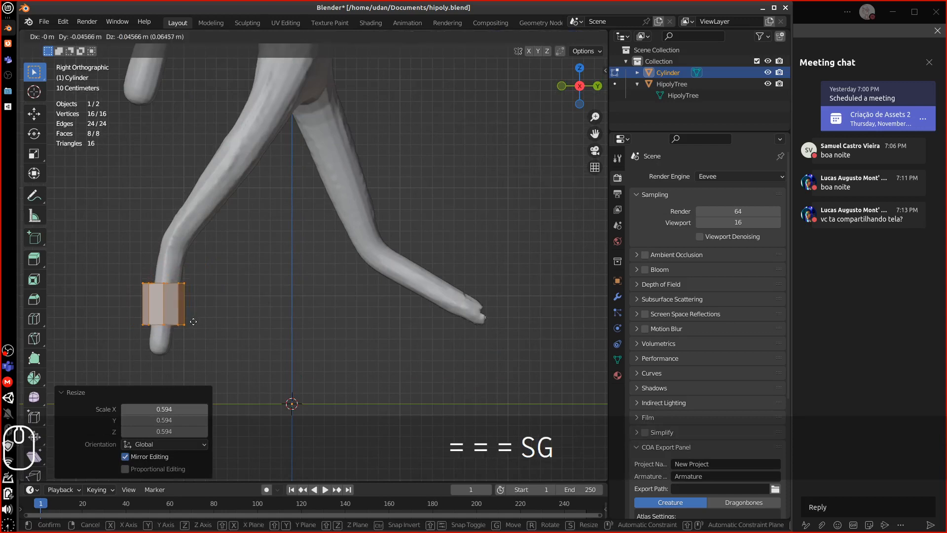
left_click(169, 293)
- Lengthen the cylinder along the root tip by raising its upper edge loop and lowering its bottom edge loop about 0.06 m
left_click(171, 291, "alt")
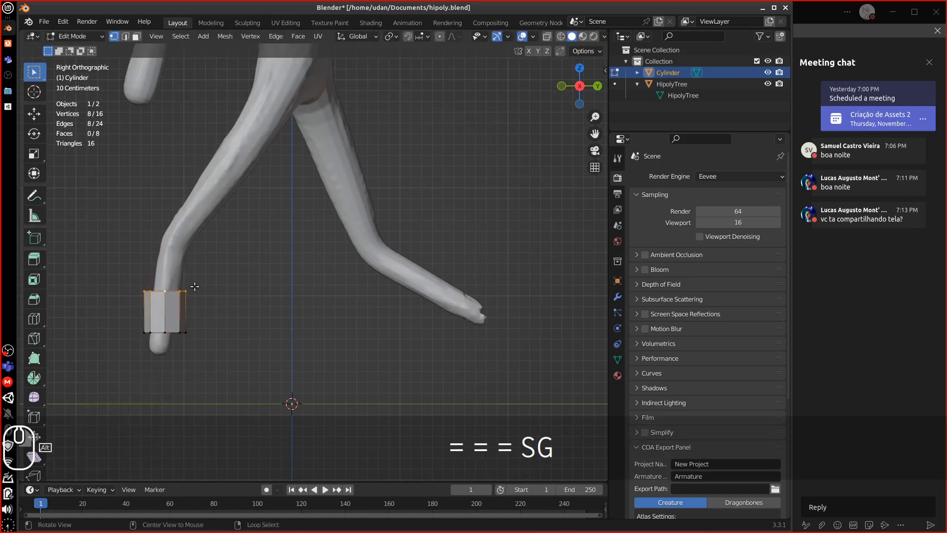
key("g")
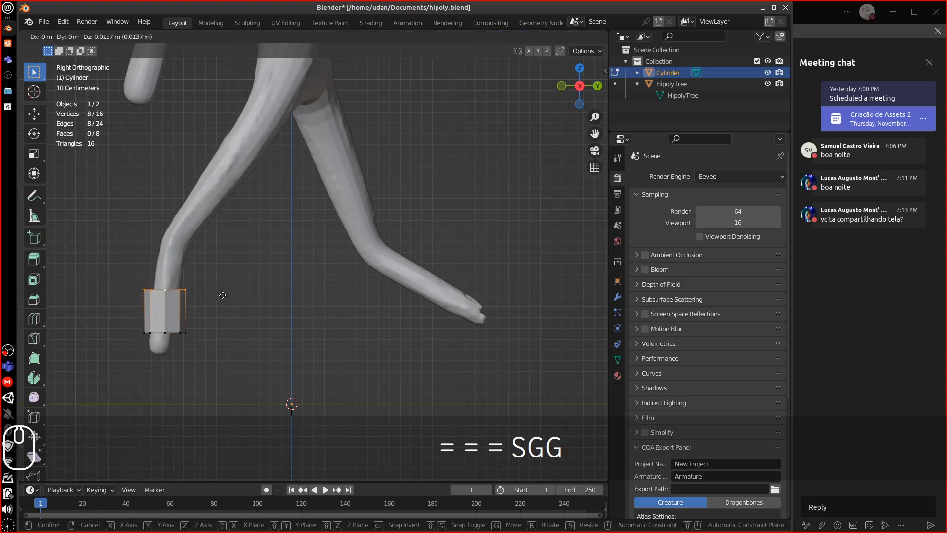
key("Escape")
key("g")
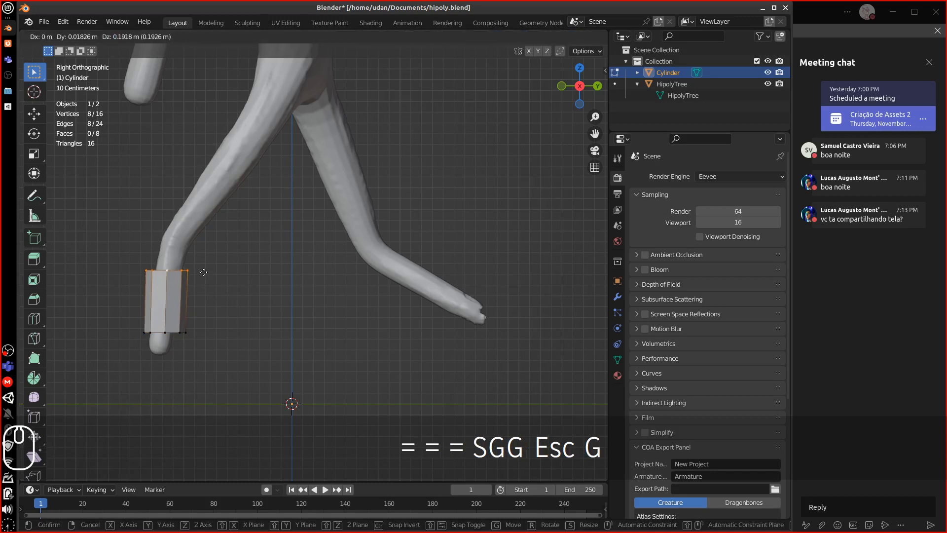
left_click(190, 270)
left_click(179, 335, "alt")
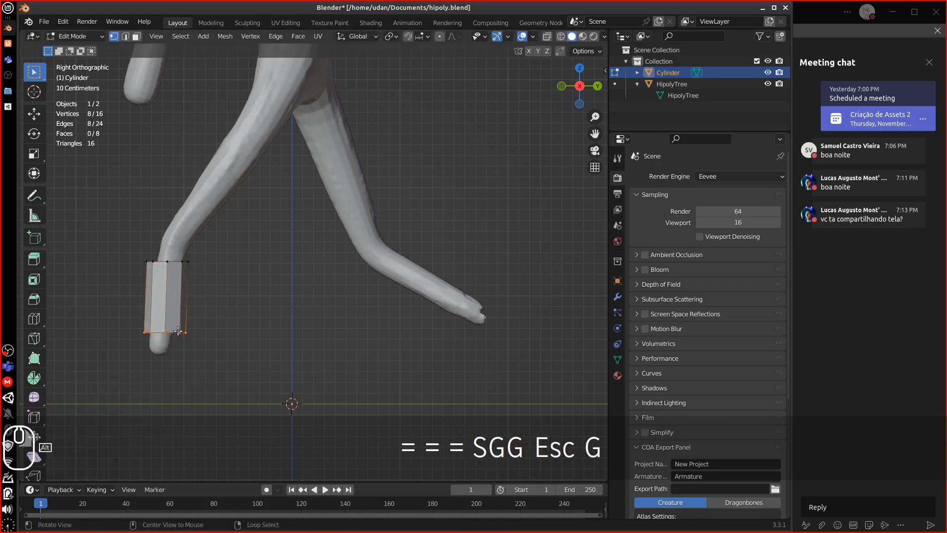
key("g")
left_click(193, 328)
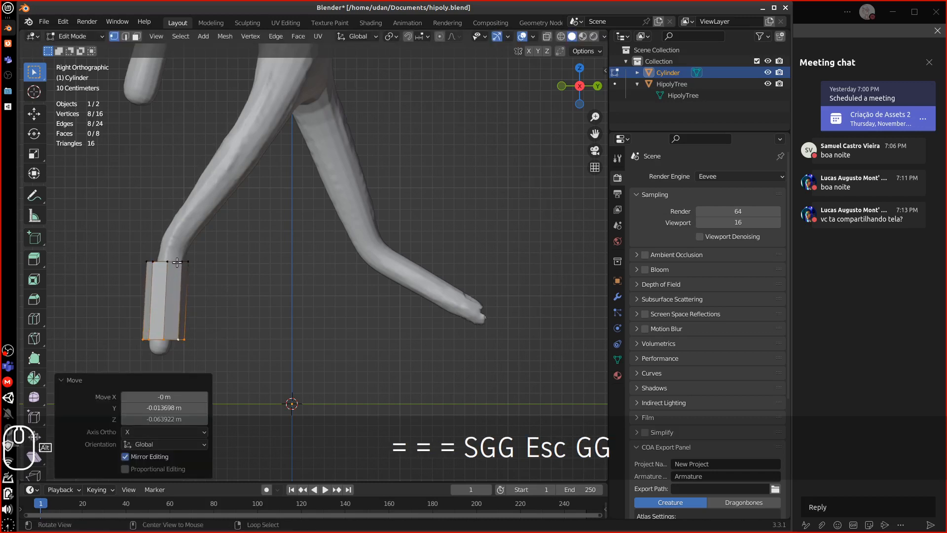
- Extrude the front root cylinder's upper edge loop about 0.06 m in Y and 0.17 m in Z, and rotate it 16.6°
key("e")
middle_click_drag(207, 256, 169, 292, "shift")
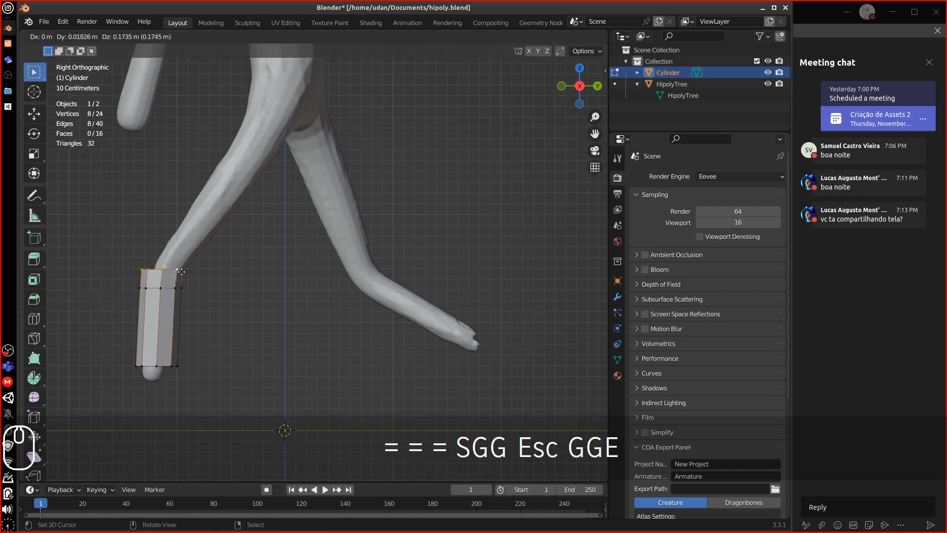
left_click(187, 271)
key("r")
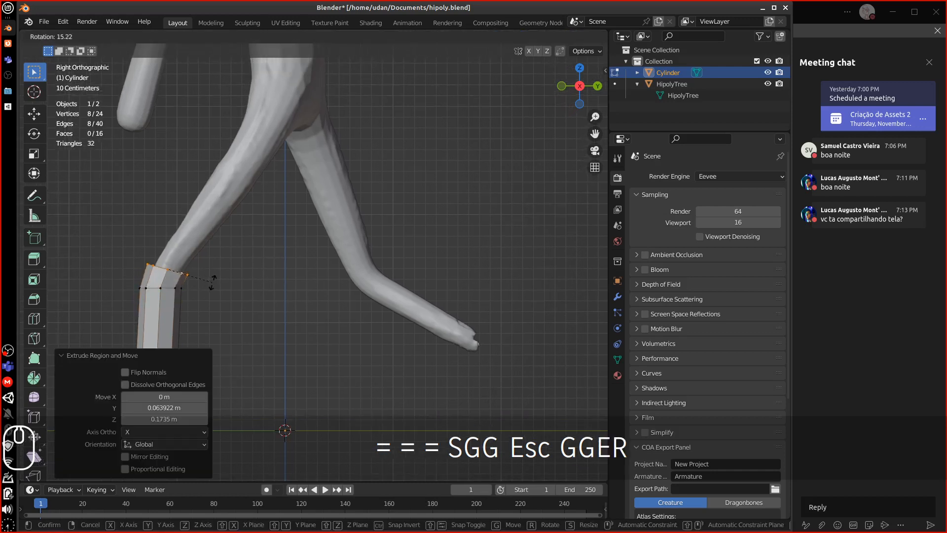
left_click(213, 280)
- Extrude the upper loop along the front root about 0.57 m in Y and 0.80 m in Z, and scale it to 1.41
key("e")
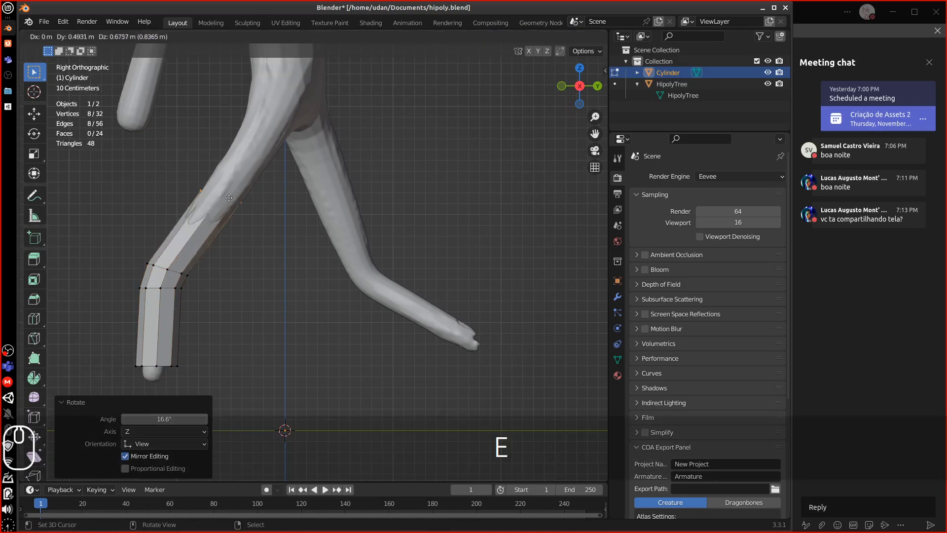
left_click(251, 194)
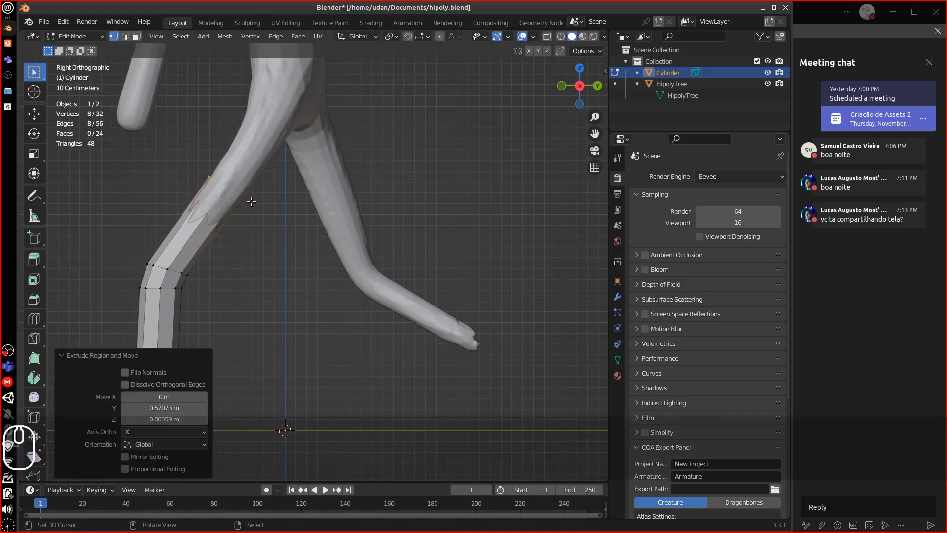
key("s")
left_click(257, 203)
- Extrude the front root's upper loop another 0.28 m in Y and 0.47 m in Z, and rotate it about 15.3°
middle_click_drag(270, 219, 386, 248, "shift")
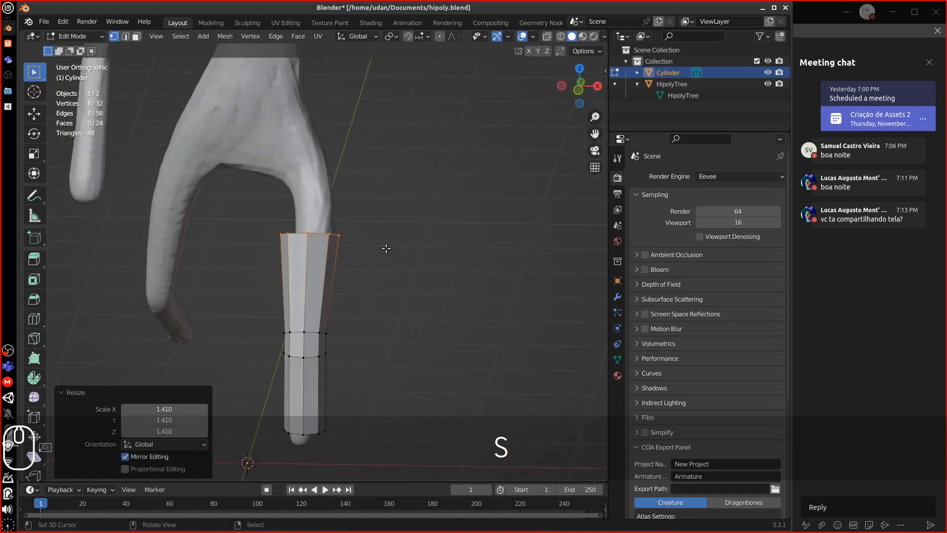
key("1")
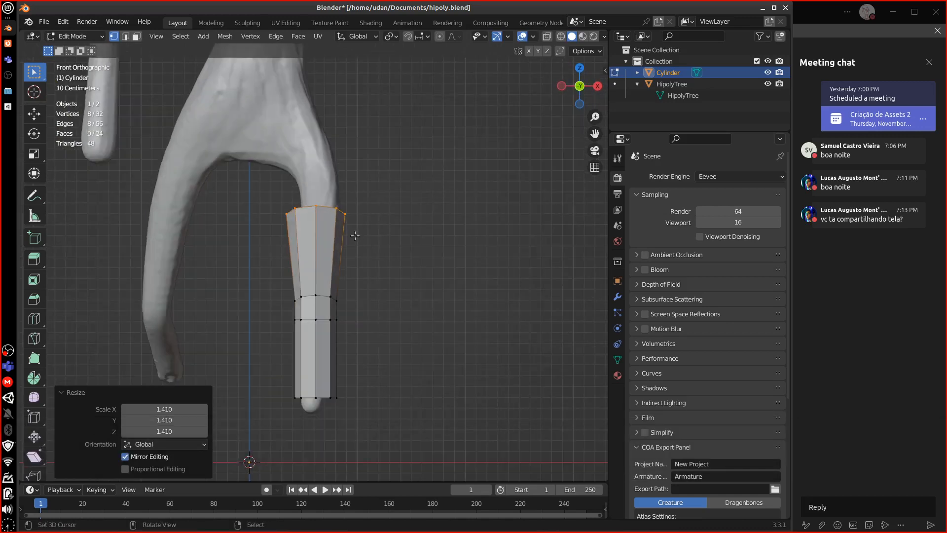
key("3")
key("e")
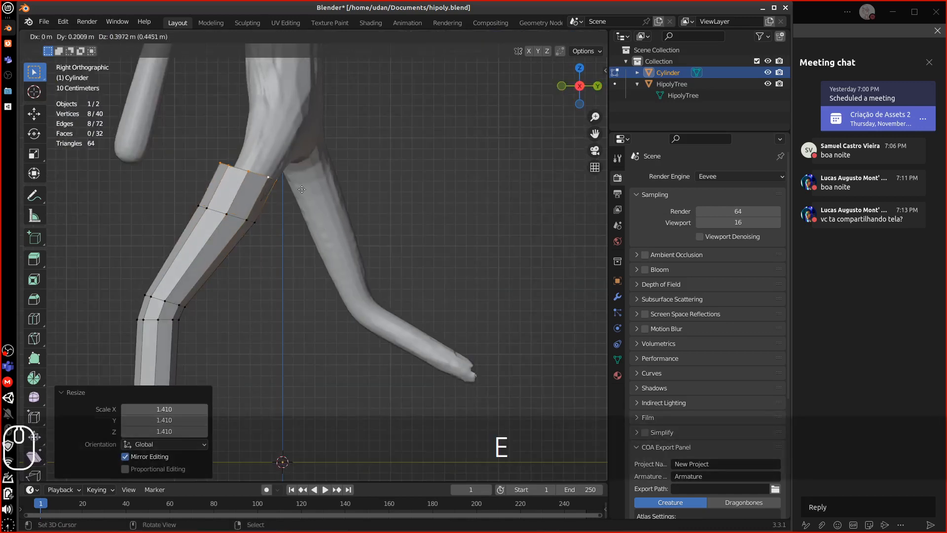
left_click(307, 185)
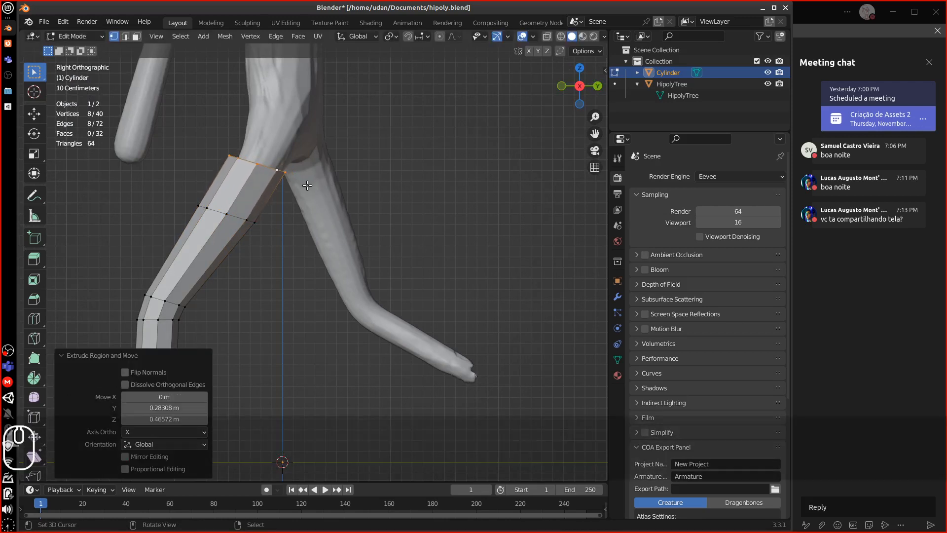
key("r")
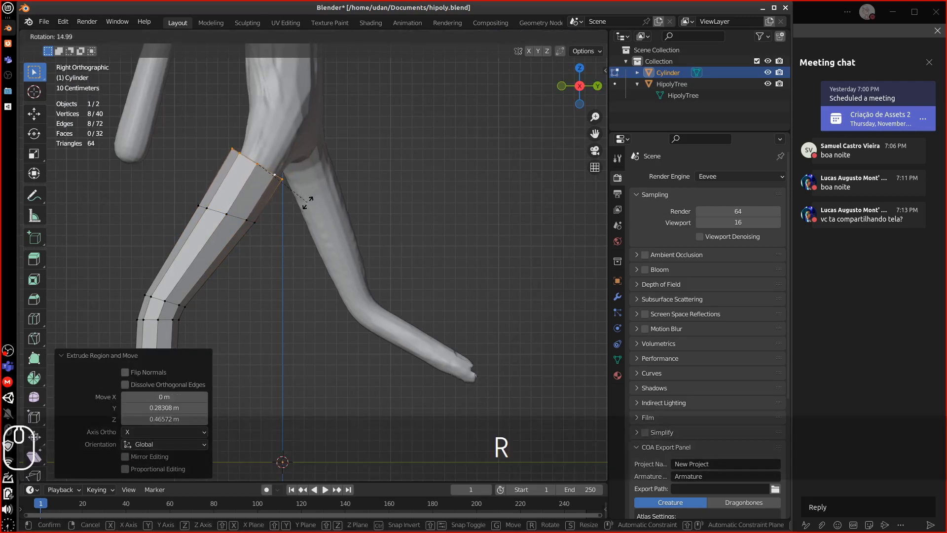
left_click(308, 203)
- Duplicate the lowest face loop of the front root and move the copy about -1.42 m in X and 0.03 m in Z
key("KP_1")
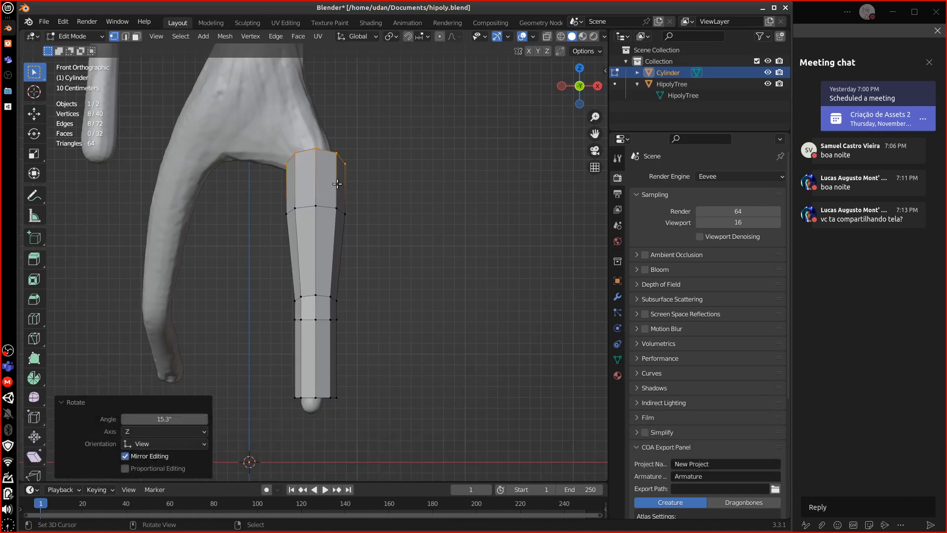
middle_click_drag(348, 190, 330, 211)
key("KP_1")
left_click(341, 209)
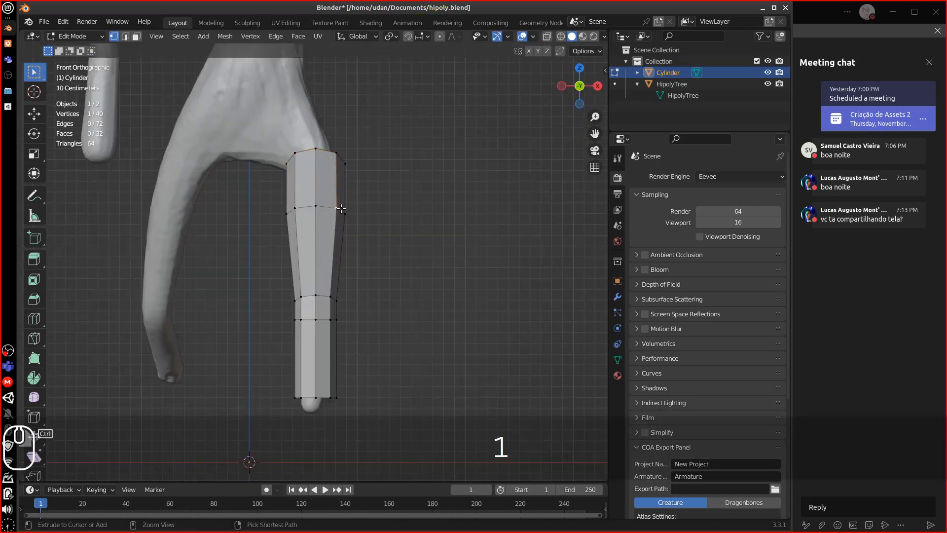
left_click(336, 395, "alt")
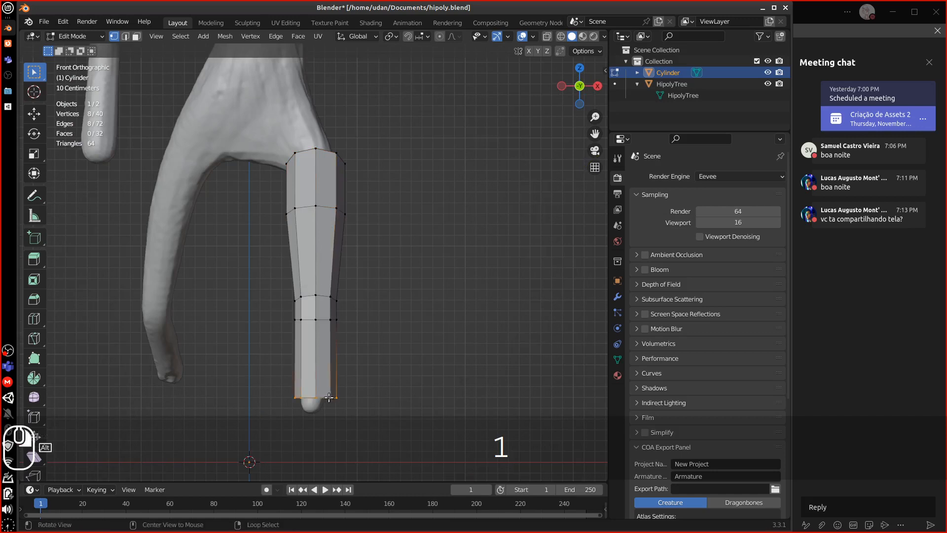
left_click(138, 37)
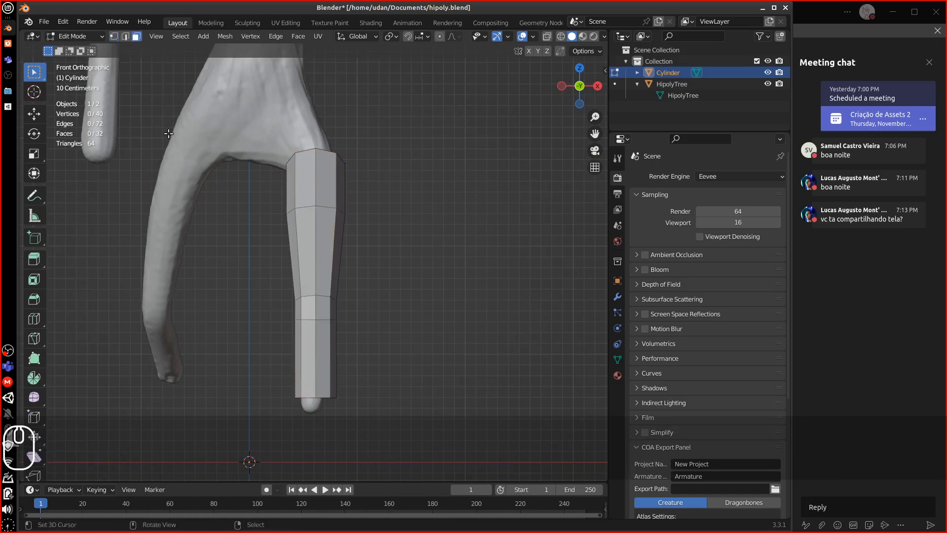
left_click(312, 345, "alt")
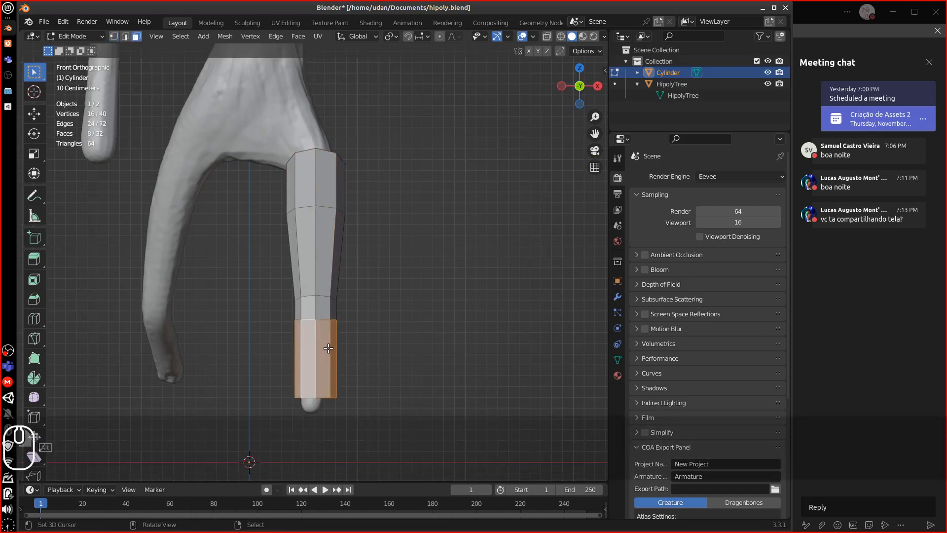
key("shift+d")
left_click(176, 345)
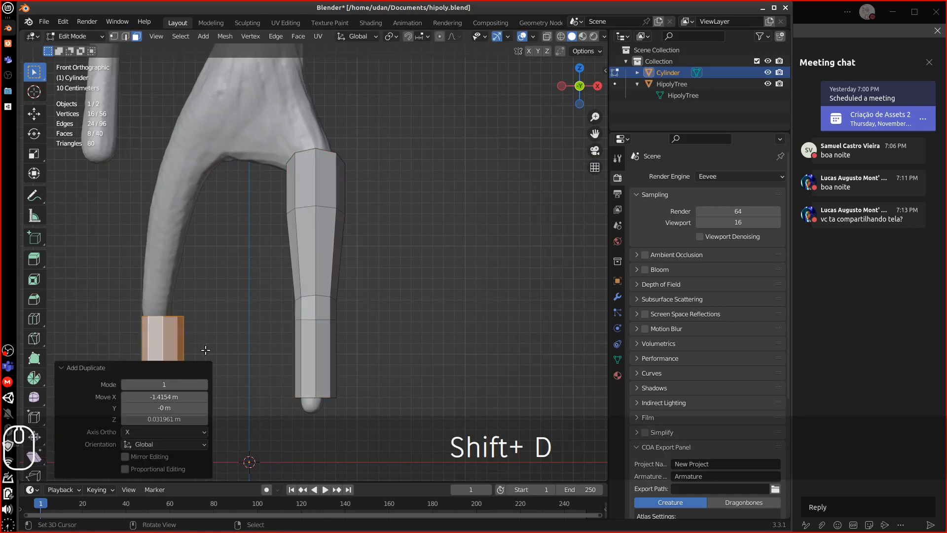
- Move the duplicated segment to the rear root tip, about 2.49 m in Y and 0.12 m in Z, and rotate it -61.2°
key("KP_3")
middle_click_drag(150, 365, 133, 311, "shift")
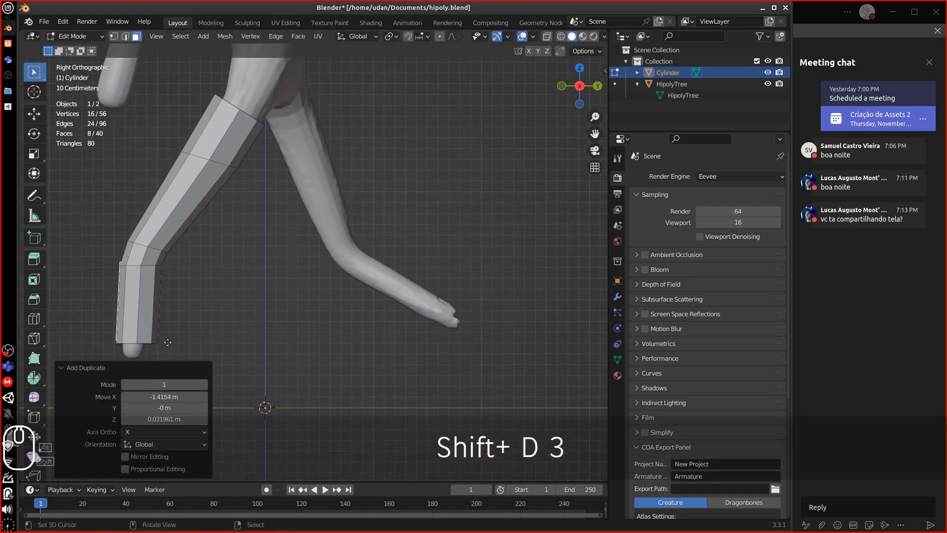
key("g")
left_click(425, 333)
key("r")
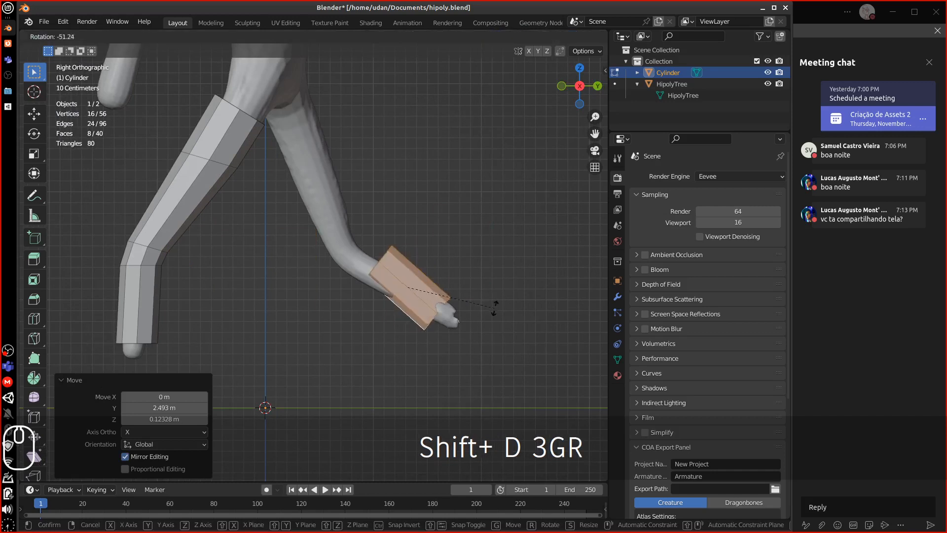
left_click(483, 292)
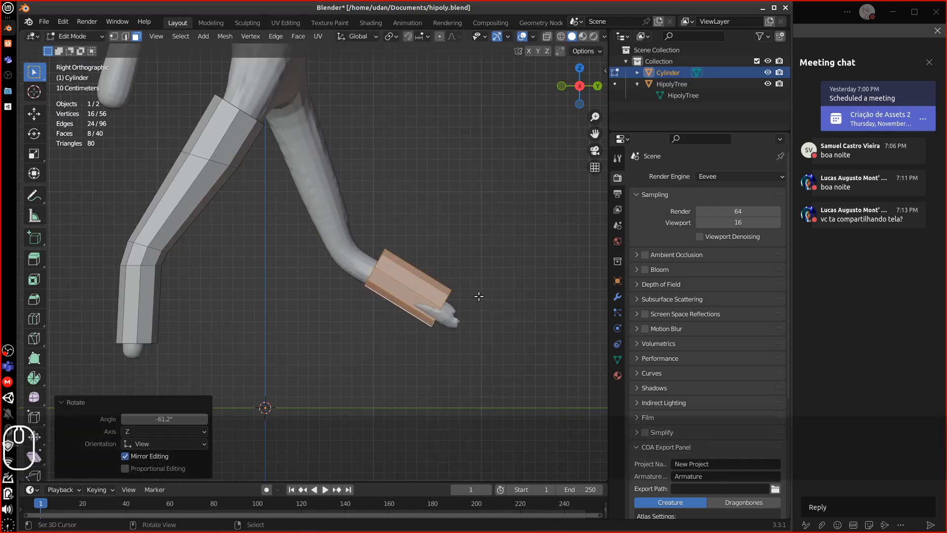
key("KP_1")
key("r")
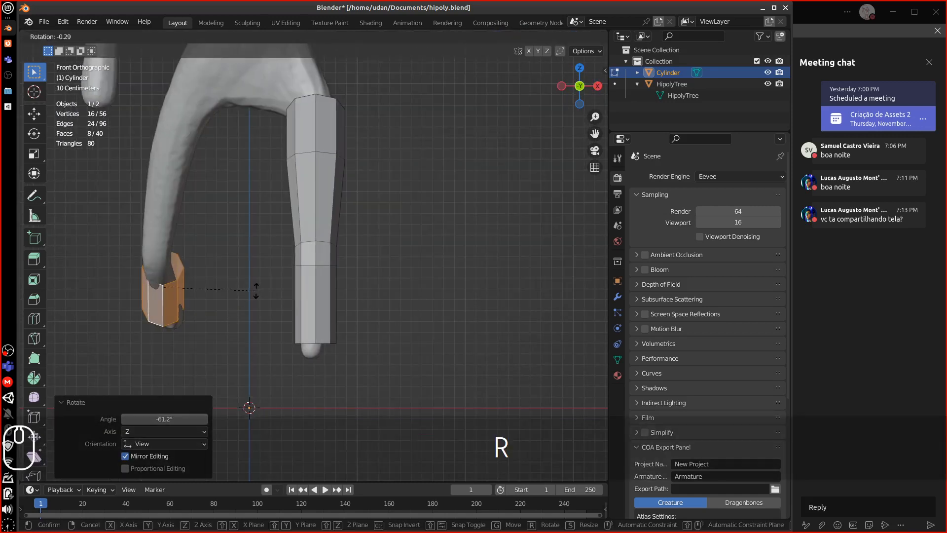
key("s")
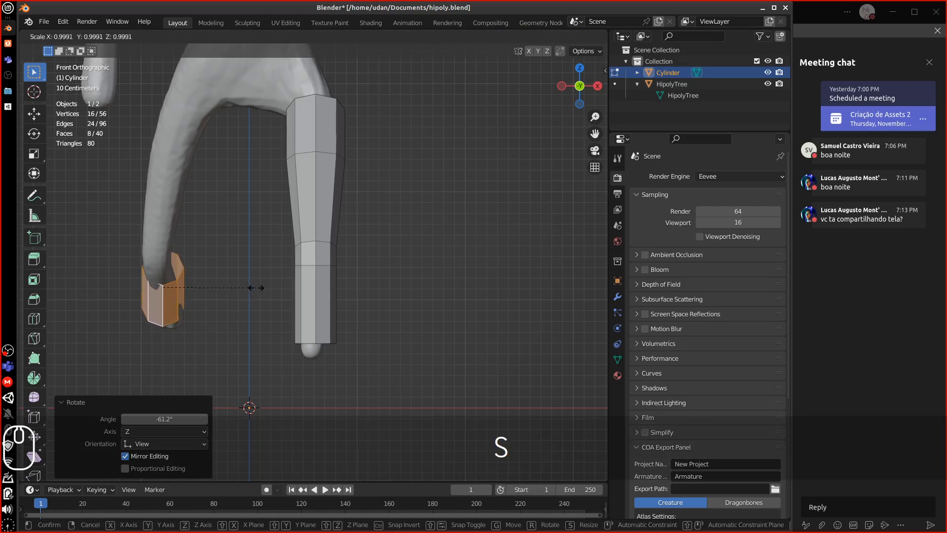
key("z")
key("Escape")
- Rotate the rear root segment about -7.6° around global Z and shift it slightly, about -0.03 m in Z
key("r")
key("z")
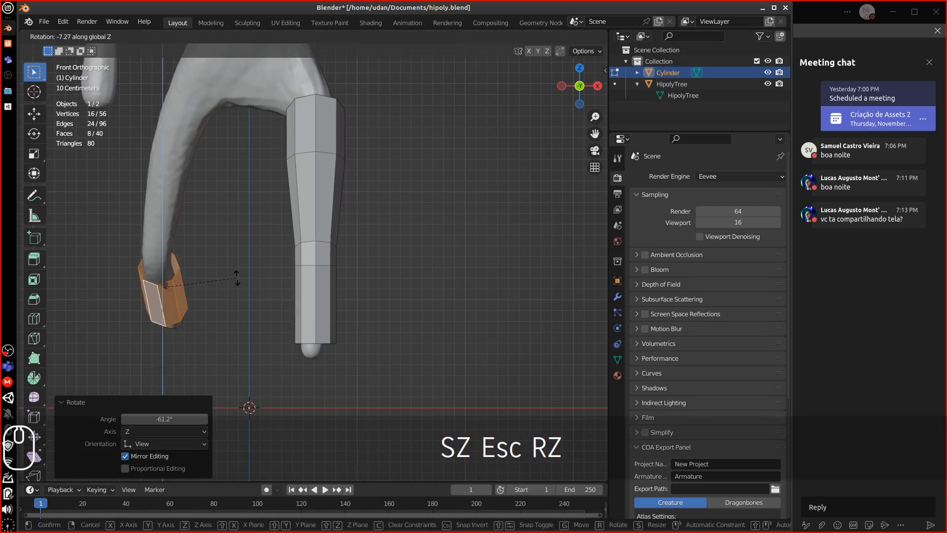
left_click(230, 278)
key("g")
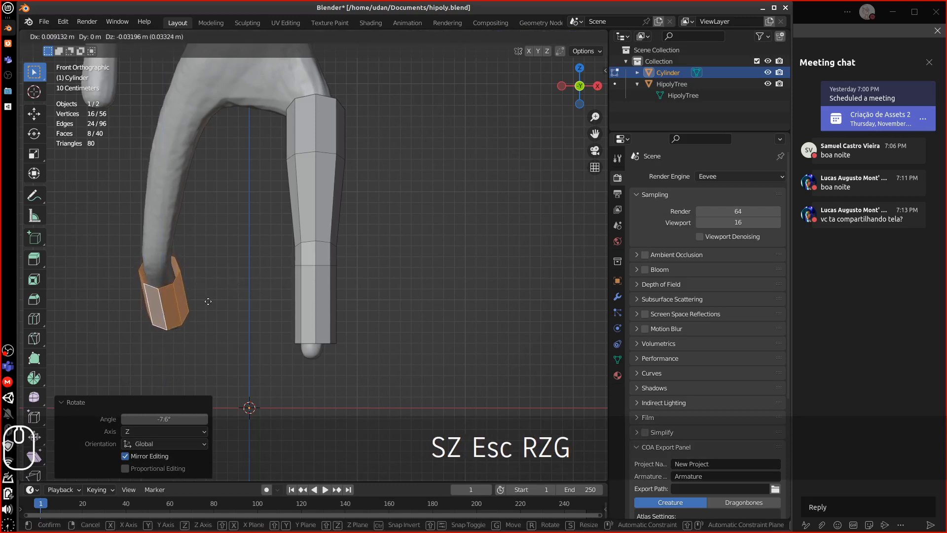
left_click(195, 298)
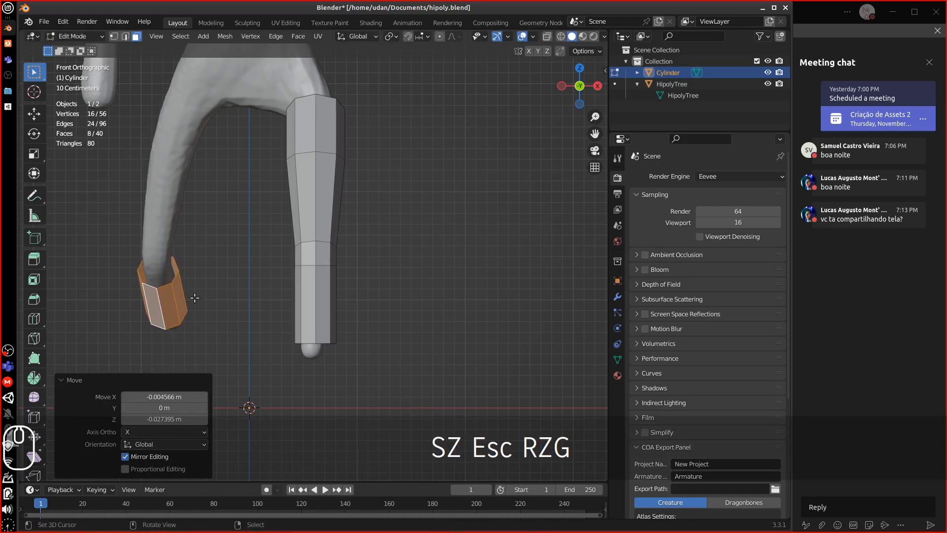
- Extrude the rear segment's upper edge loop about -0.15 m in Y and 0.11 m in Z, rotate it 5.14°, and shift it -0.05 m in Y
left_click(113, 36)
left_click(163, 287, "alt")
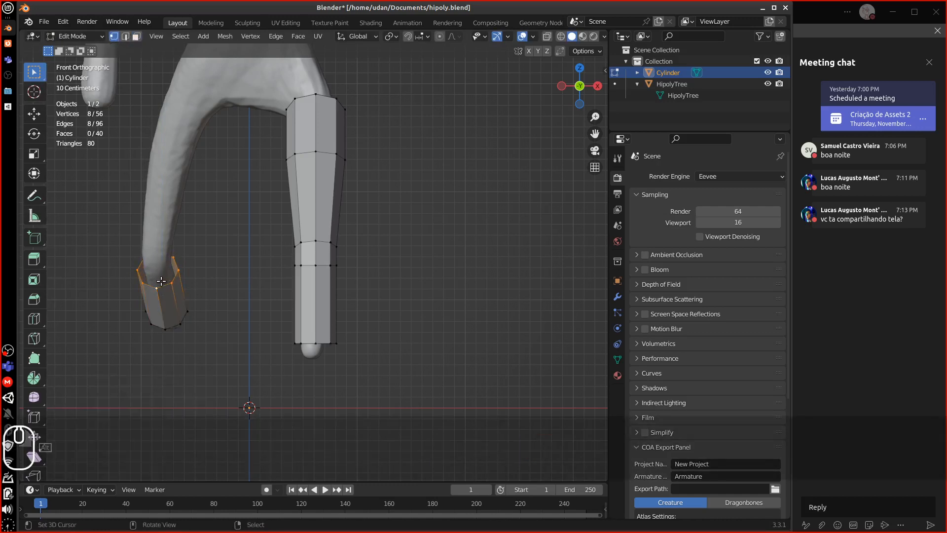
key("3")
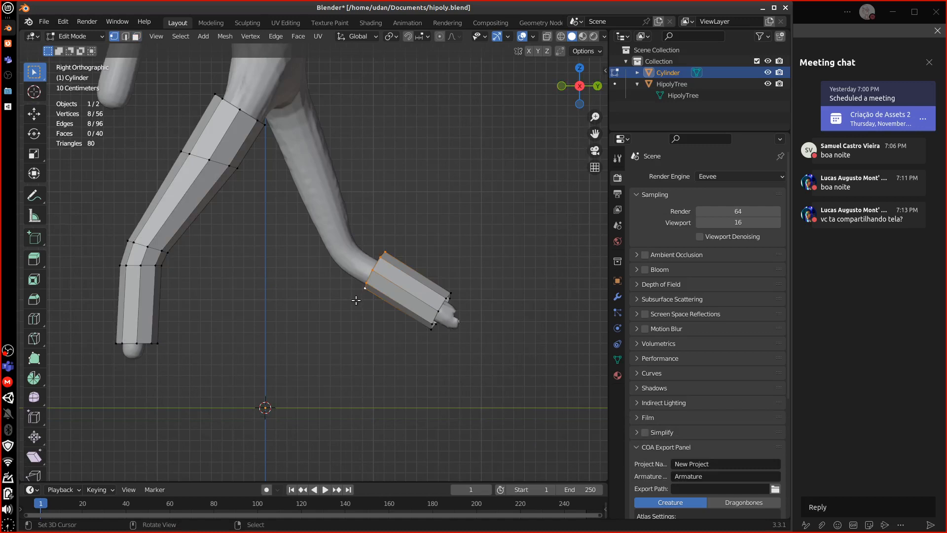
key("e")
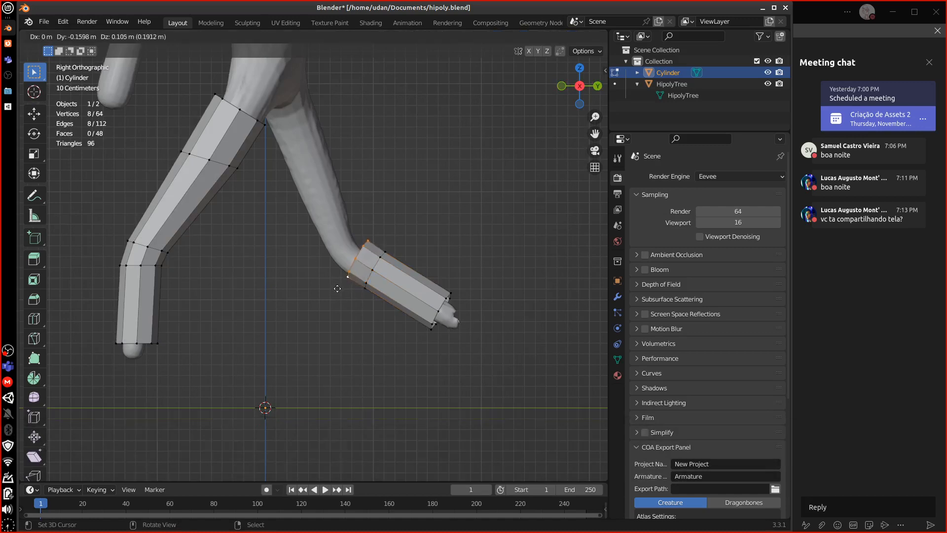
left_click(337, 287)
key("r")
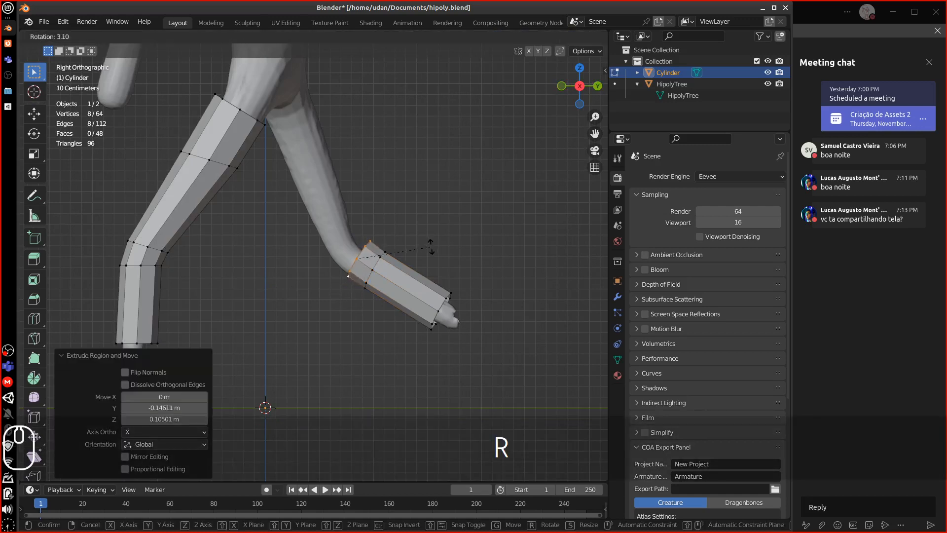
left_click(429, 250)
key("g")
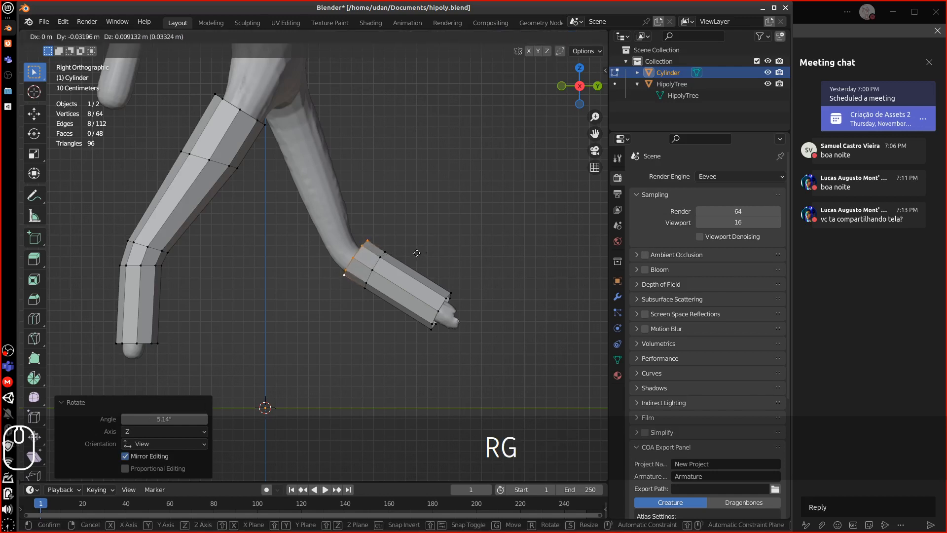
left_click(415, 254)
- Extrude the loop around the rear root's bend about -0.20 m in Y and 0.27 m in Z, and rotate it about 31.1°
key("KP_1")
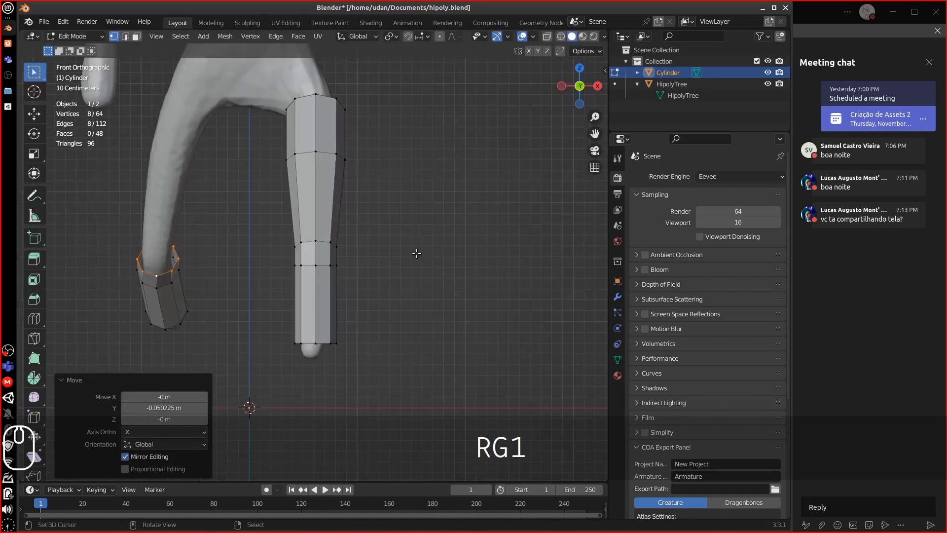
key("KP_3")
key("e")
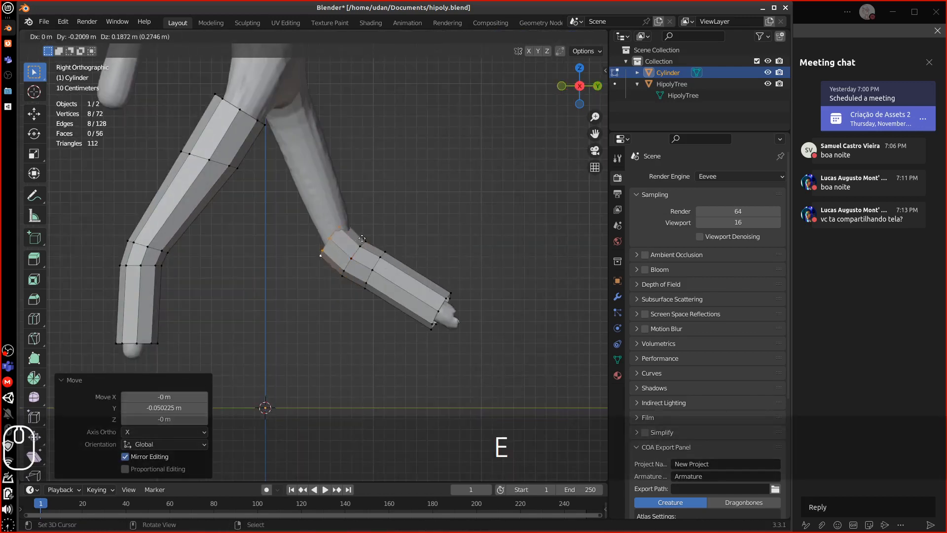
left_click(370, 215)
key("r")
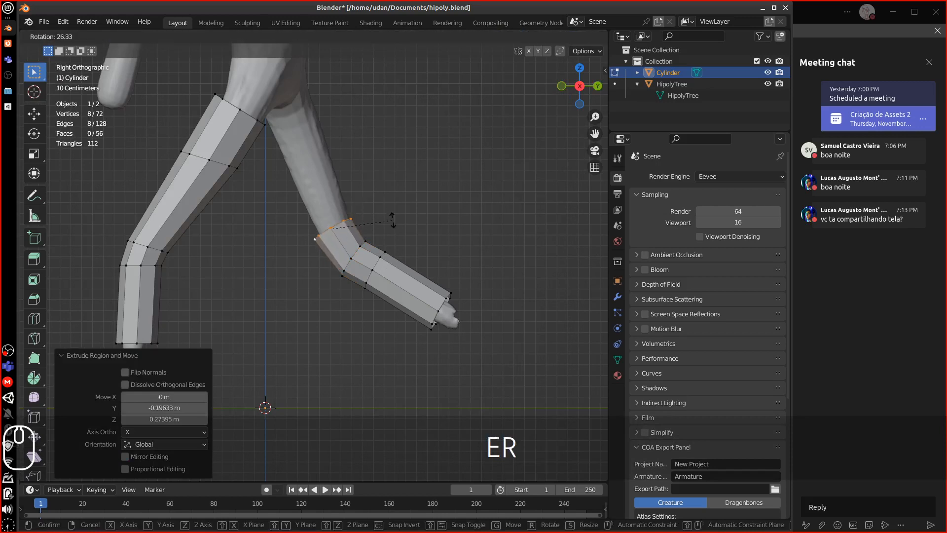
left_click(393, 223)
- Extrude the rear root's upper edge loop about -0.25 m in Y and 0.66 m in Z, shift it onto the root, and scale it 1.315
key("KP_1")
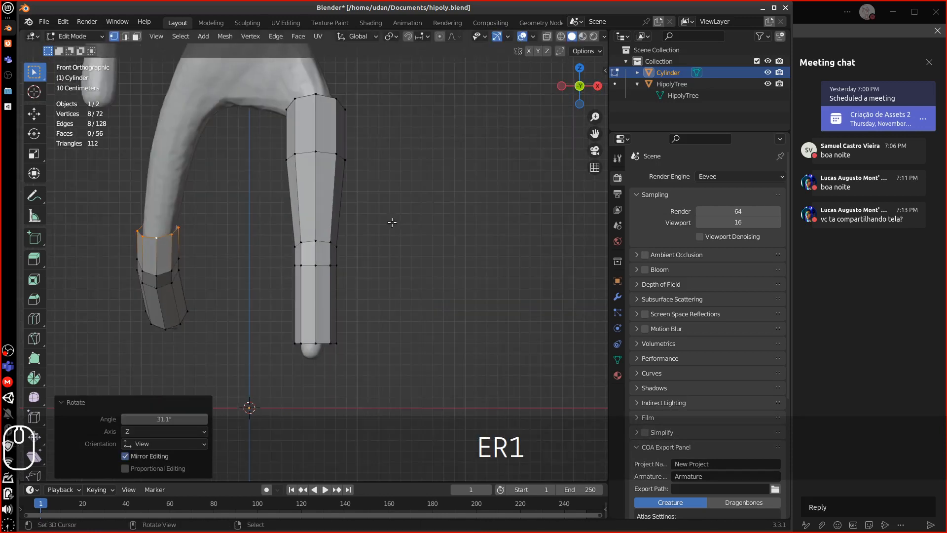
key("KP_3")
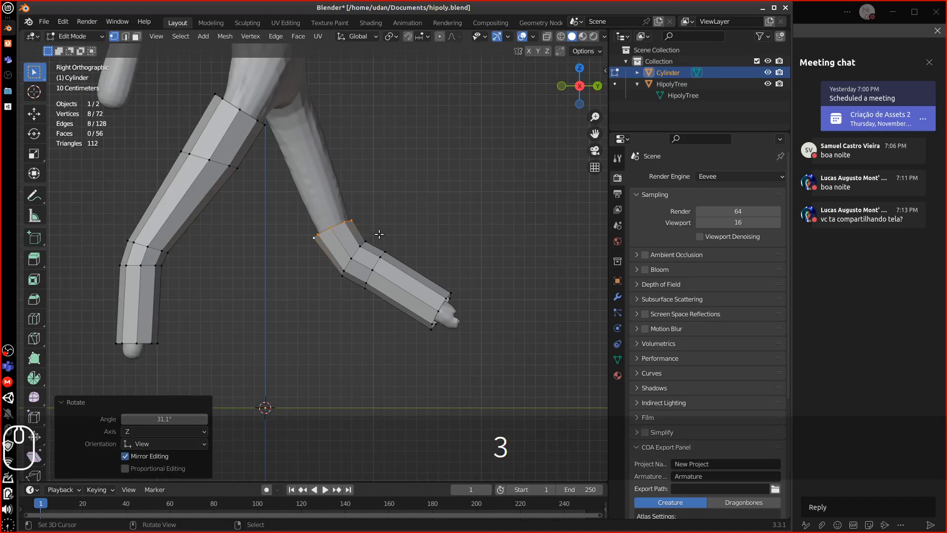
key("e")
left_click(359, 169)
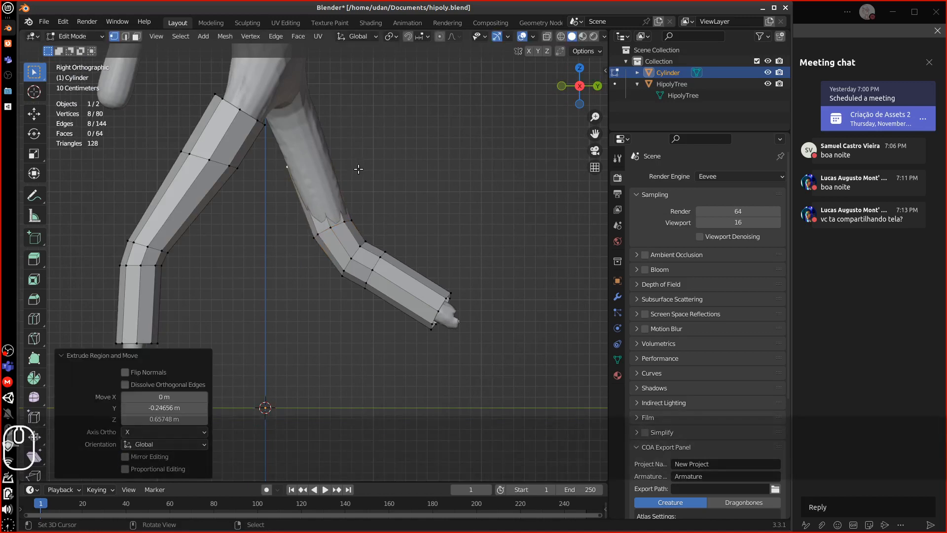
key("KP_1")
key("g")
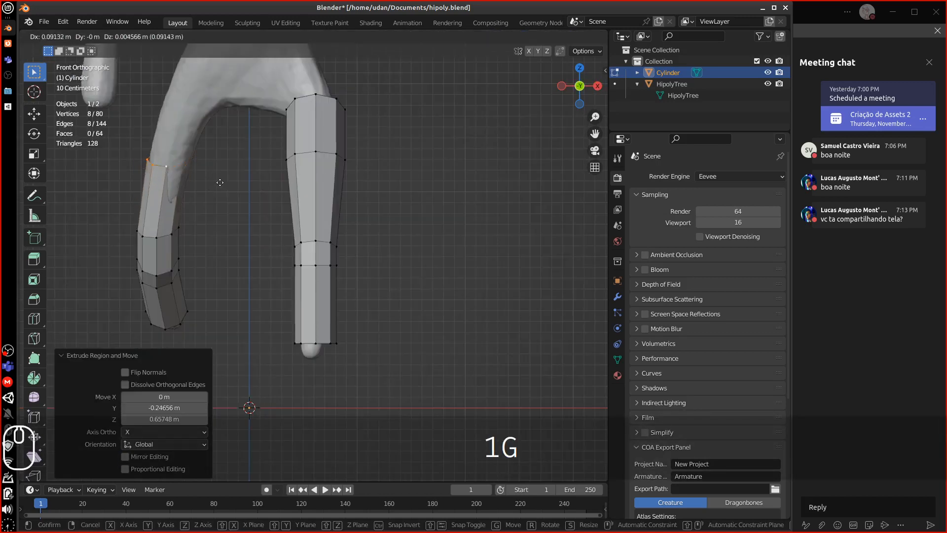
left_click(220, 186)
key("s")
left_click(239, 192)
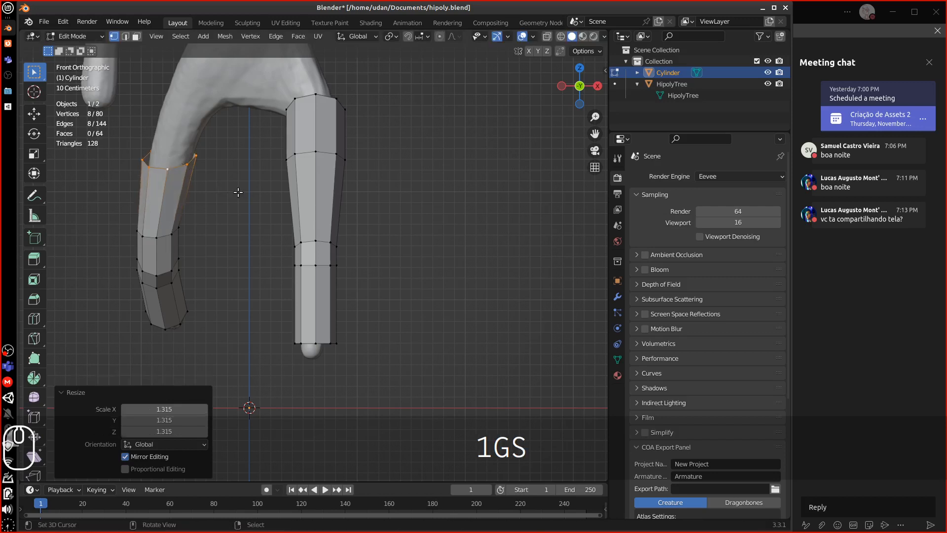
- Extrude the rear root's loop up to the trunk, scale it 1.227, and shift it about -0.12 m in Y and -0.09 m in Z
key("e")
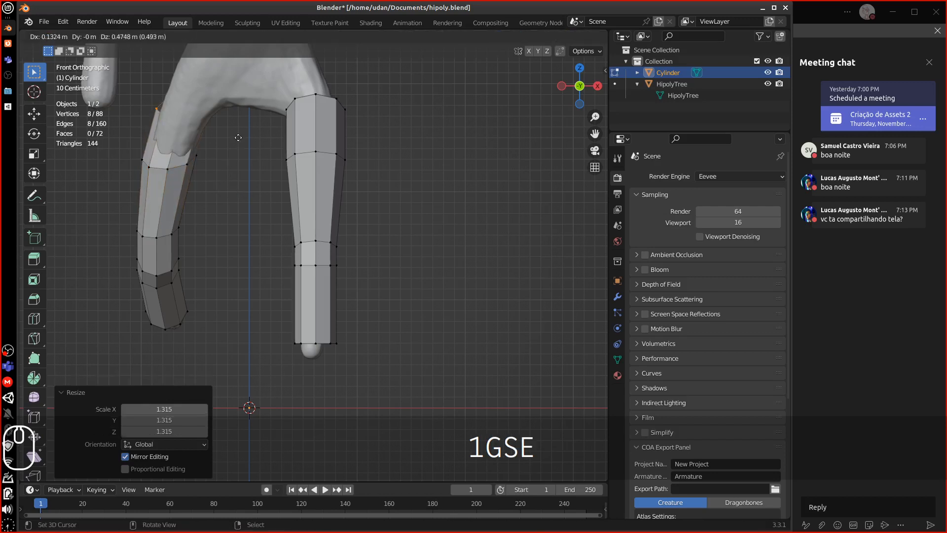
left_click(234, 149)
key("s")
left_click(243, 156)
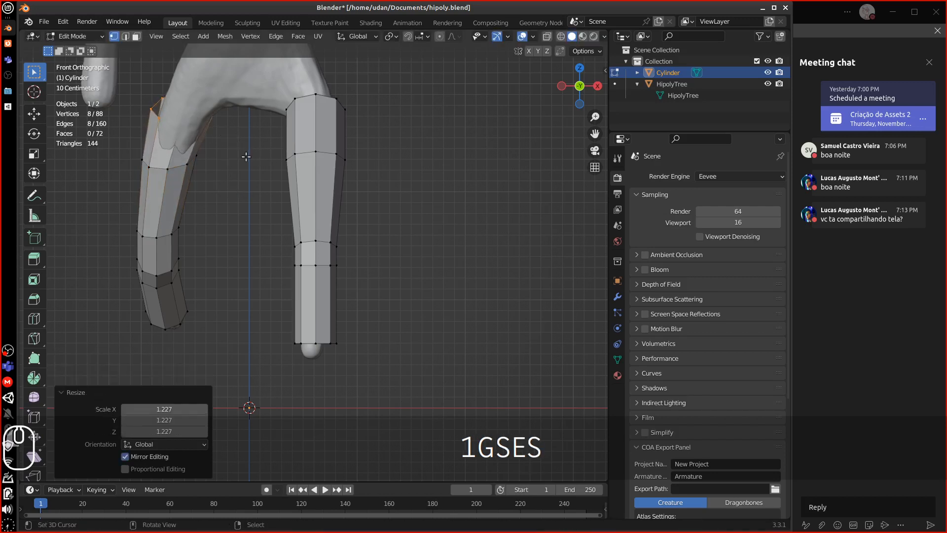
key("3")
key("g")
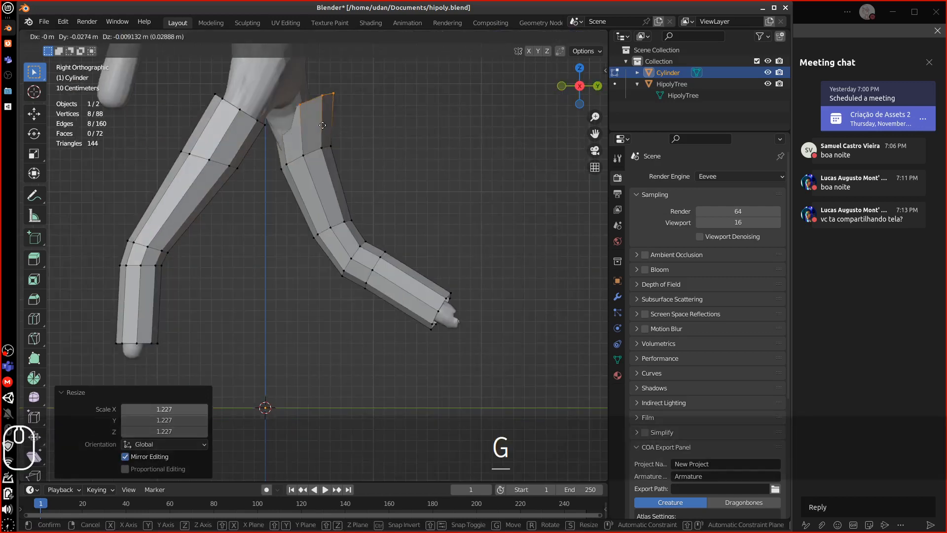
left_click(314, 156)
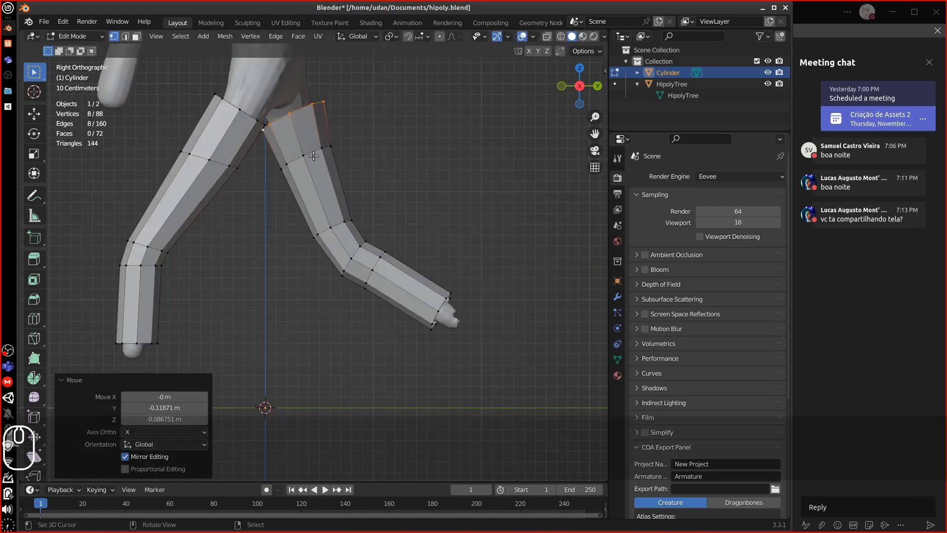
- Slide the edge loop in the middle of the rear root's upper section down toward the bend
key("super")
key("super")
key("g")
key("g")
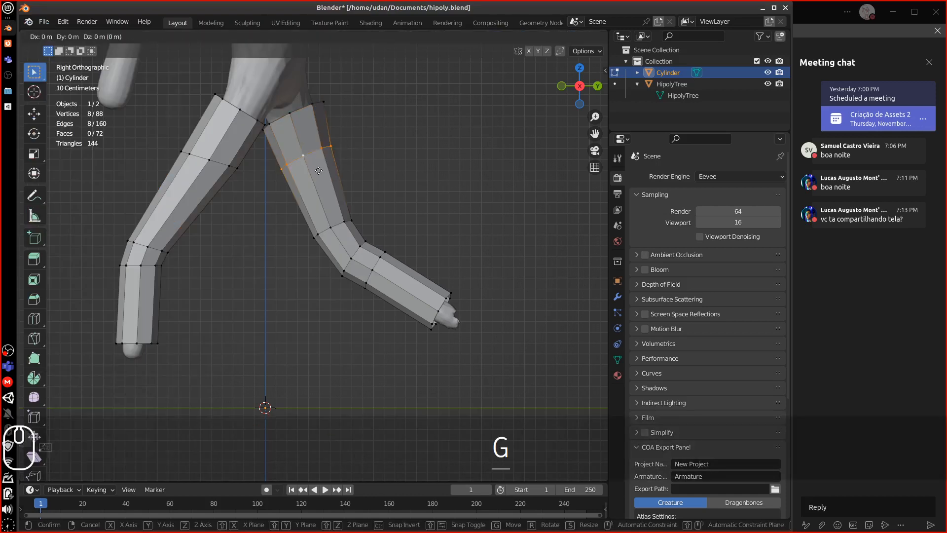
left_click(311, 178)
- Slide the front root's middle edge loop down toward its bend with a factor of about -0.239
left_click(209, 163, "alt")
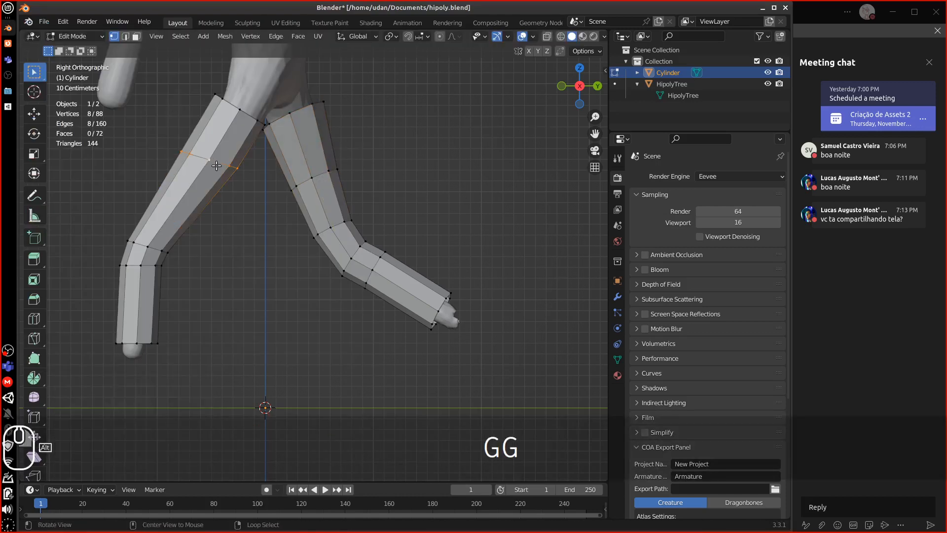
key("g")
key("g")
left_click(232, 189)
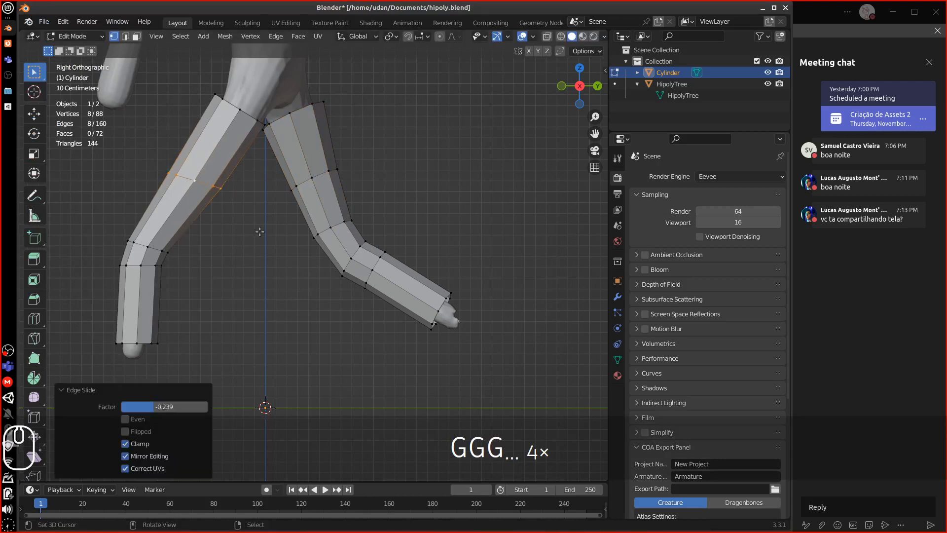
- Add a centred loop cut to the rear root's tip section and one to the front root's lowest section with factor 0.280
middle_click_drag(366, 260, 400, 266, "shift")
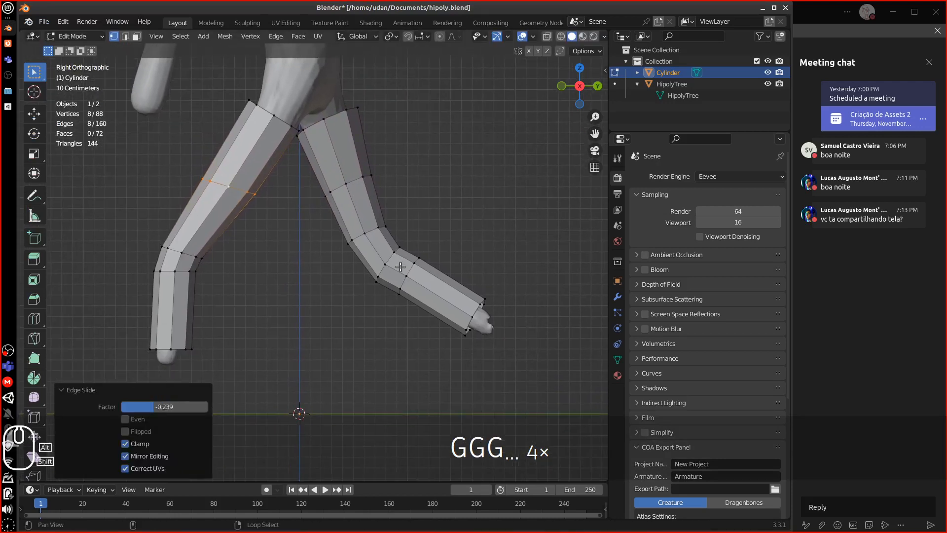
key("ctrl+r")
left_click(444, 291)
key("Escape")
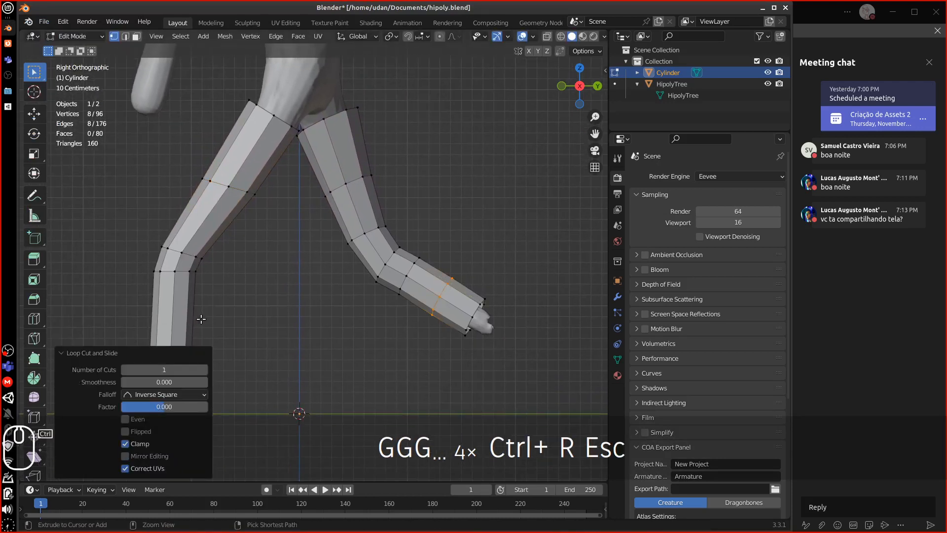
key("ctrl+r")
left_click(199, 319)
left_click(196, 332)
- Select the ring of faces on the front root between its bend and the new loop cut
left_click_drag(254, 311, 247, 339, "alt+shift")
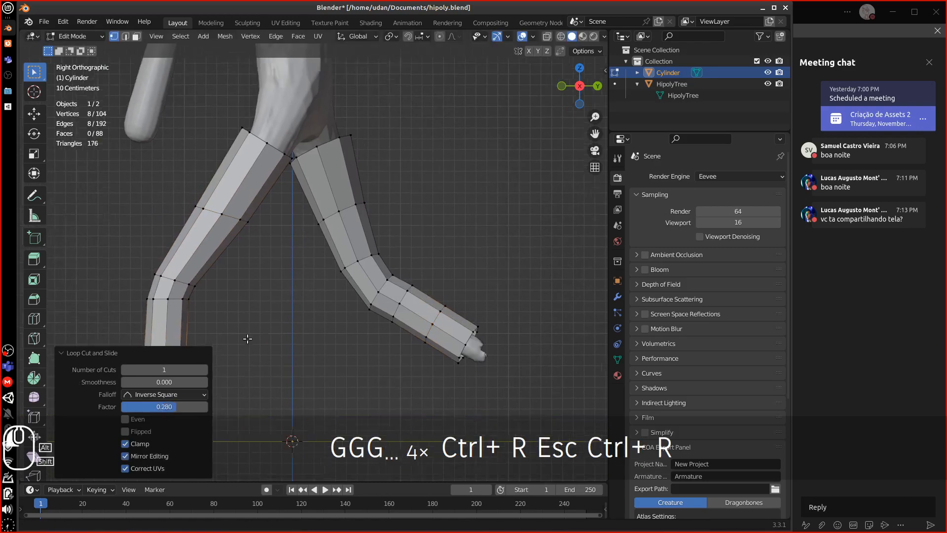
middle_click_drag(247, 339, 289, 313, "shift")
key("1")
middle_click_drag(417, 251, 393, 382, "shift")
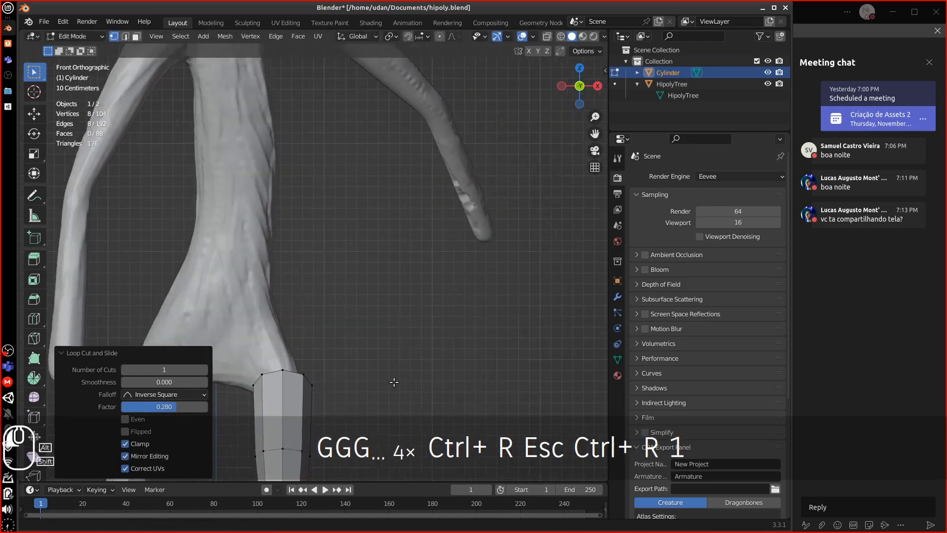
left_click_drag(394, 382, 339, 126, "alt+shift")
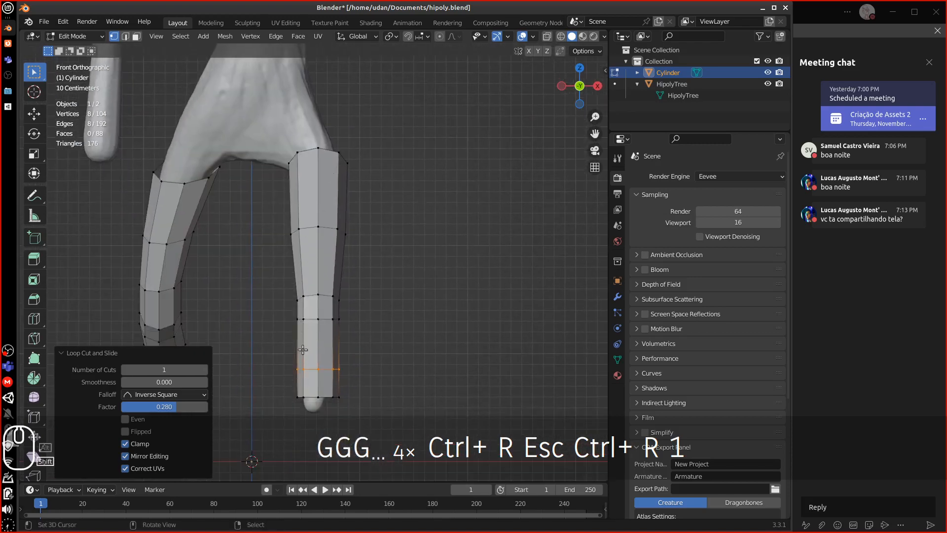
left_click(136, 36)
left_click(338, 348, "alt")
left_click_drag(345, 341, 273, 403, "alt+shift")
key("shift+s")
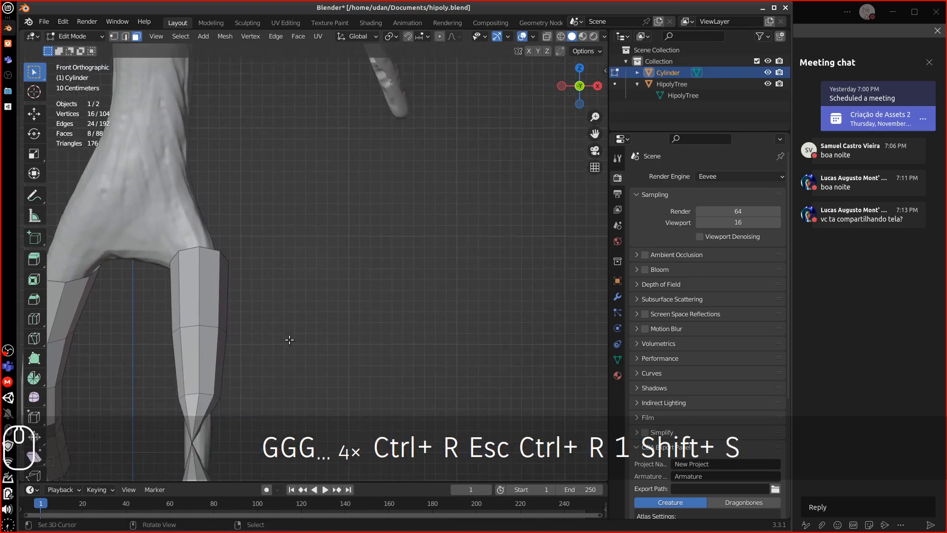
key("Escape")
key("ctrl+z")
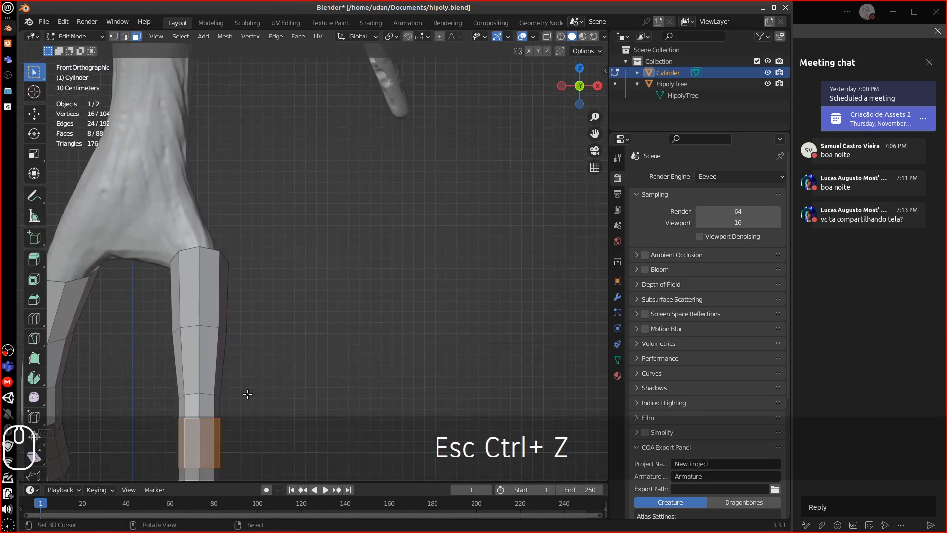
- Duplicate the face ring about 1.82 m in X and 3.22 m in Z, and move it 3.26 m in Y and 0.13 m in Z to the branch tip
key("shift+d")
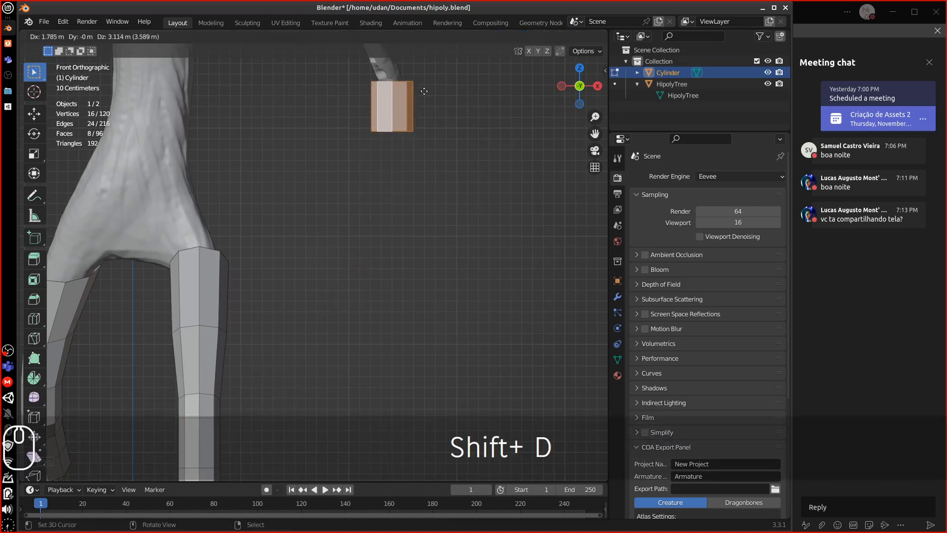
left_click(424, 91)
key("3")
left_click_drag(402, 147, 474, 242, "alt+shift")
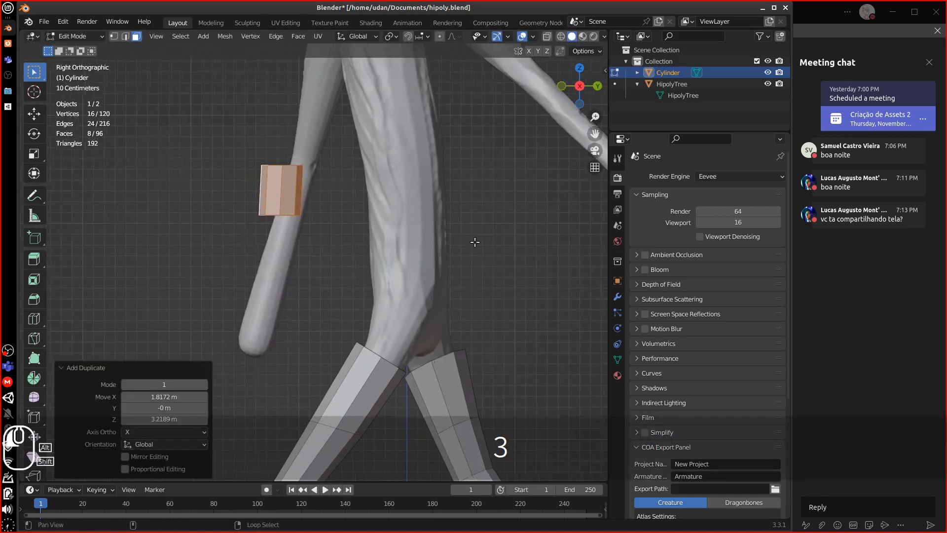
middle_click_drag(508, 215, 299, 233, "shift")
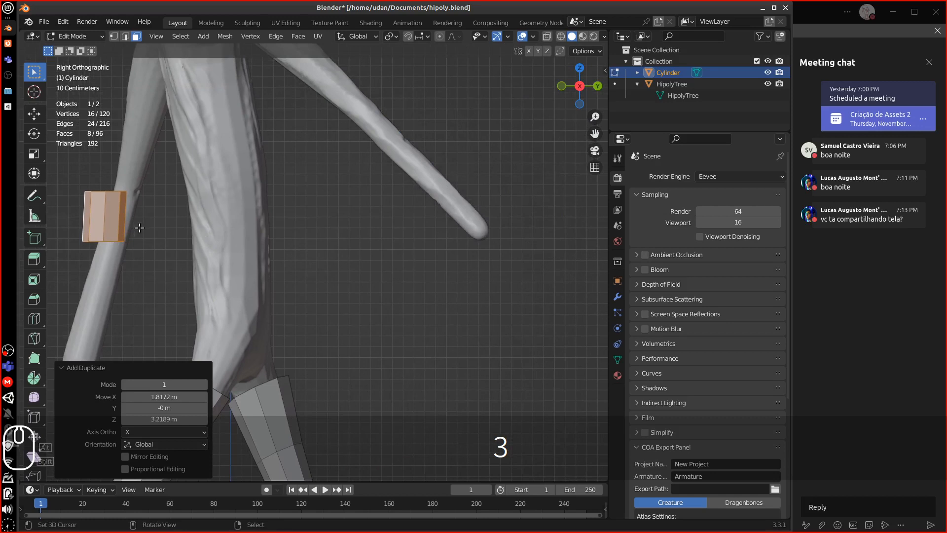
key("g")
left_click(495, 216)
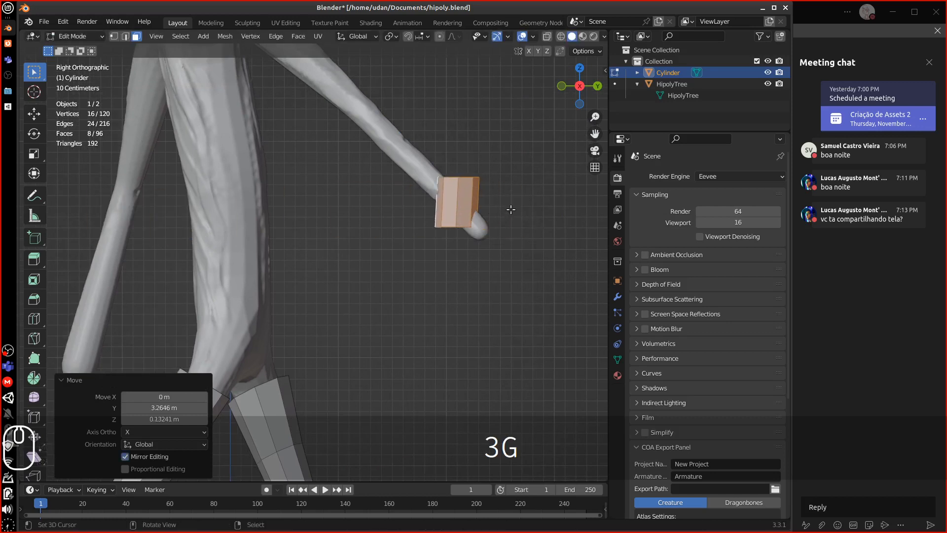
- Align the duplicated ring with the branch tip by rotating it -50.1° from the side and -14.1° from an oblique view, and shift it onto the branch
key("r")
left_click(489, 166)
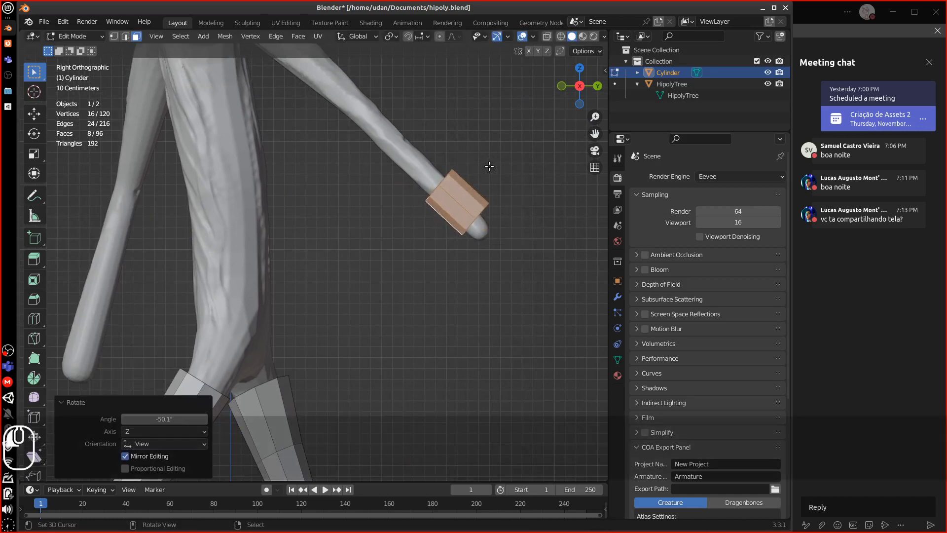
middle_click_drag(472, 198, 434, 193)
key("r")
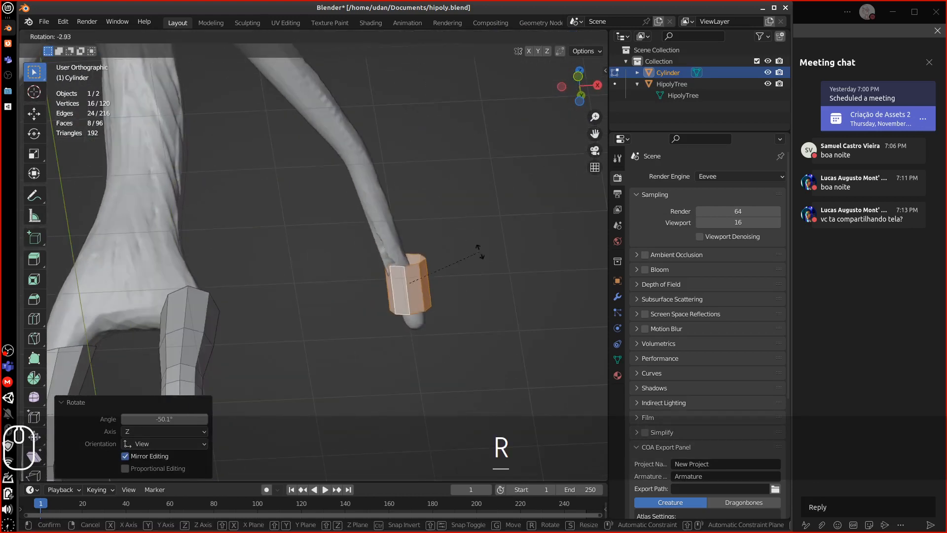
left_click(457, 244)
key("g")
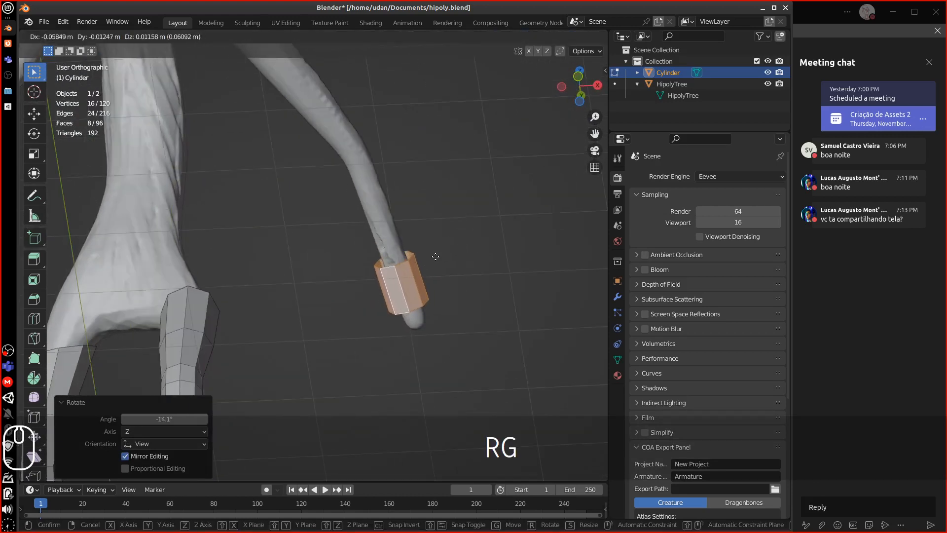
left_click(394, 260)
- Extrude the ring's upper edge loop twice along the branch, about -0.21, -0.50, 0.46 m and -0.17, -0.42, 0.40 m in X, Y, Z
left_click(115, 36)
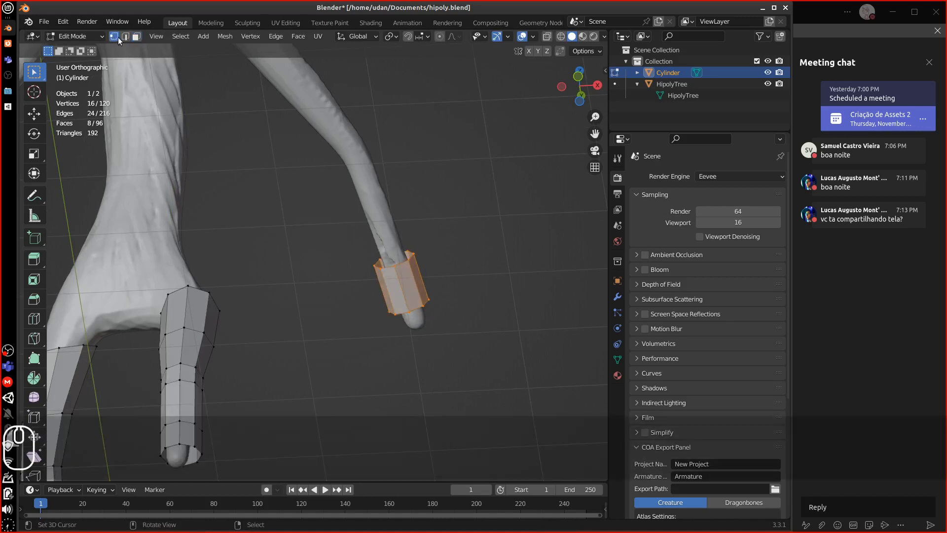
left_click(400, 261, "alt")
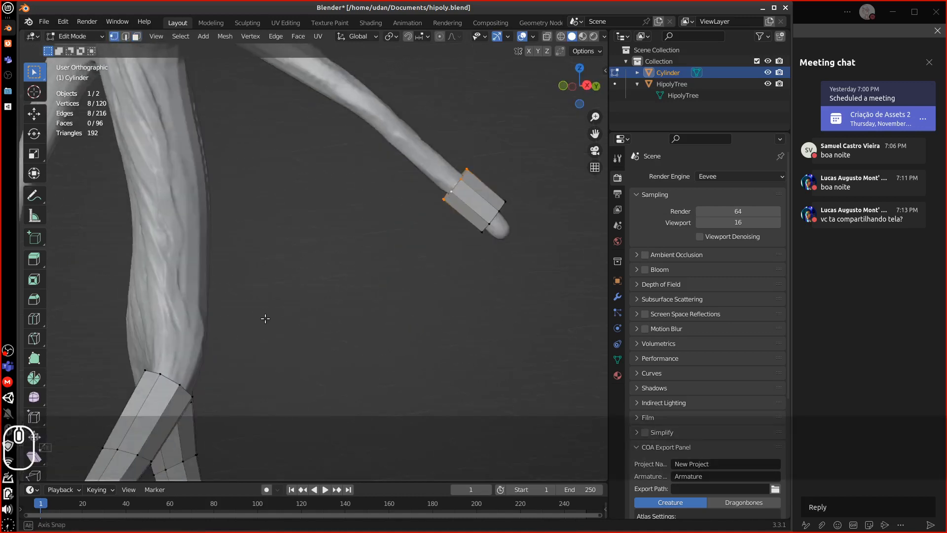
middle_click_drag(401, 261, 373, 391)
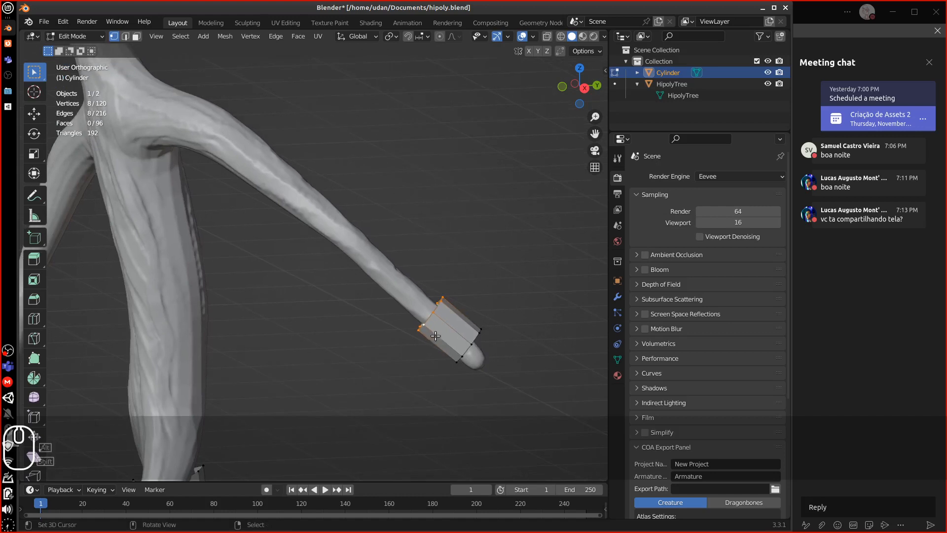
key("e")
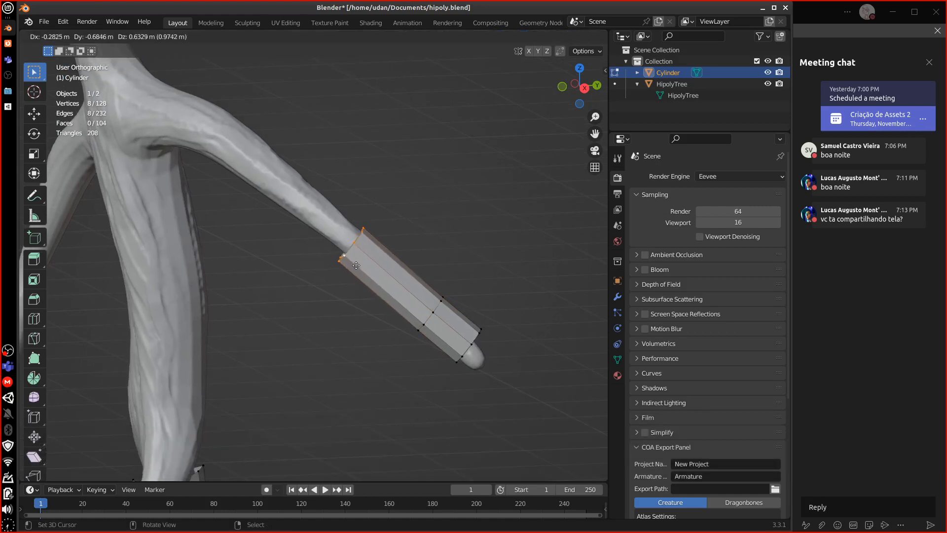
left_click(383, 277)
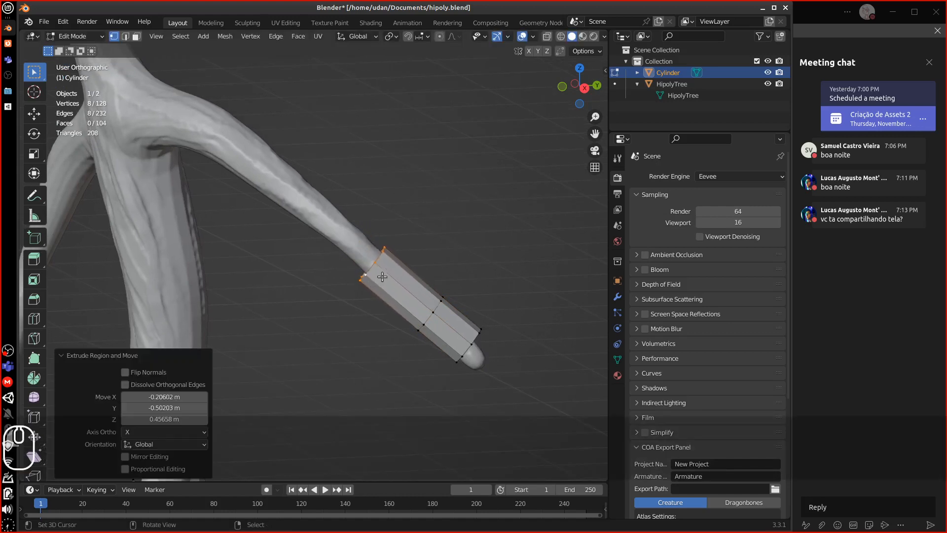
key("e")
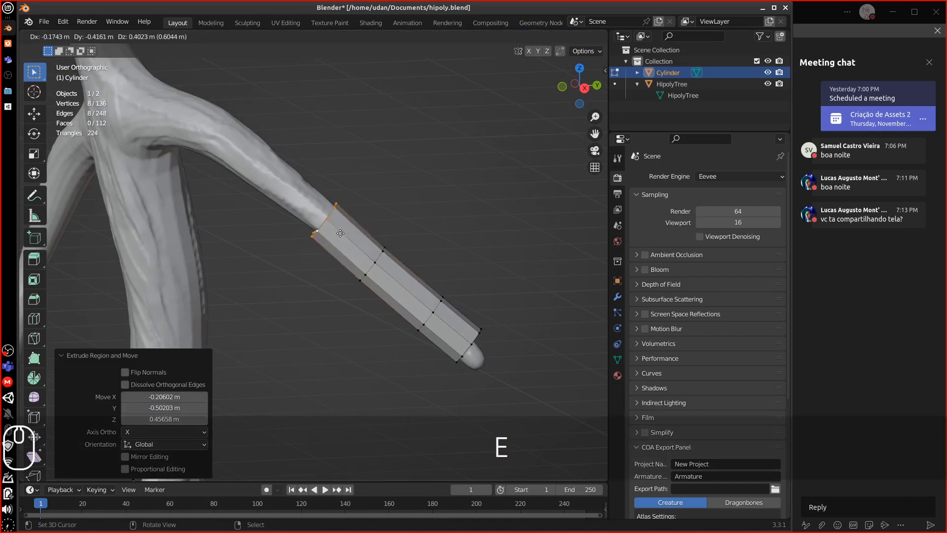
left_click(344, 245)
- Shift the branch's end loop slightly, rotate it -4.51°, and extrude it about -0.51 m in X, -0.32 m in Y and 0.51 m in Z
middle_click_drag(349, 248, 447, 202)
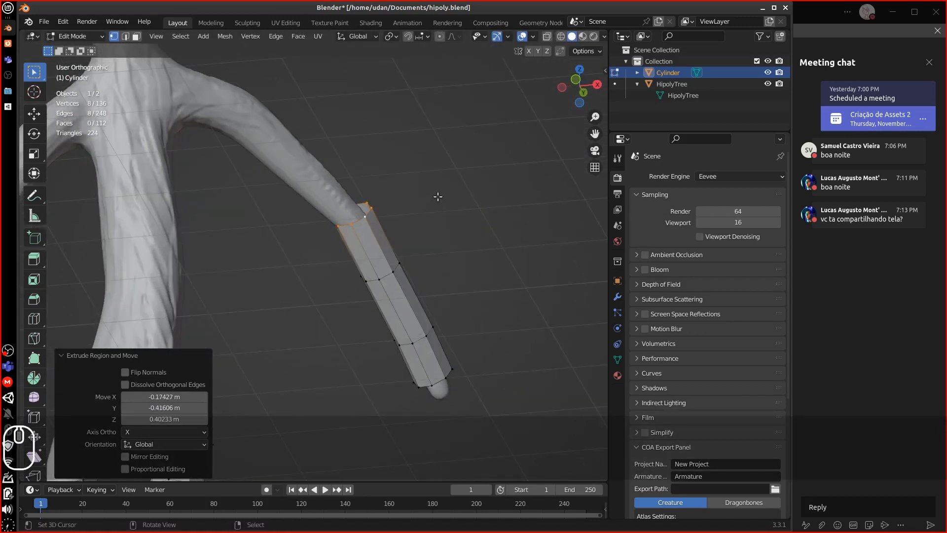
key("g")
left_click(443, 197)
key("r")
left_click(423, 202)
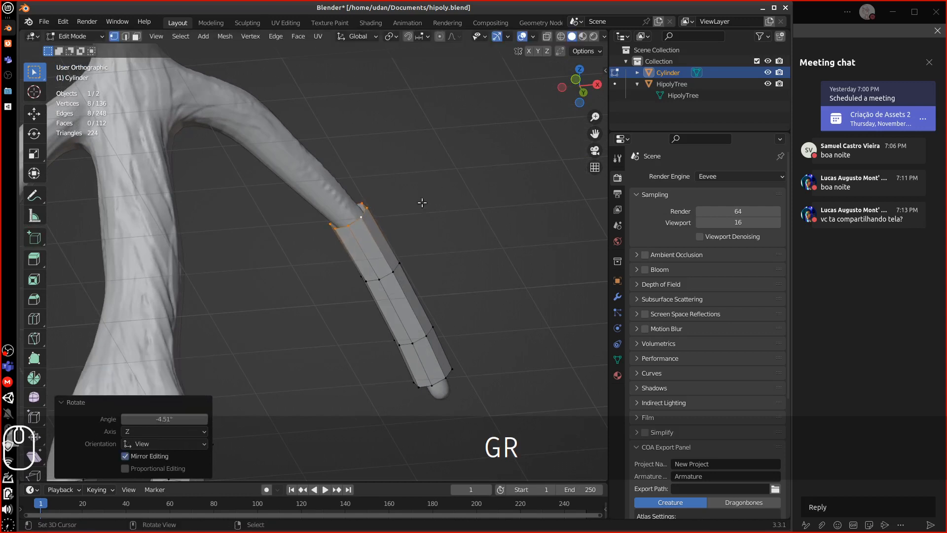
key("e")
left_click(348, 153)
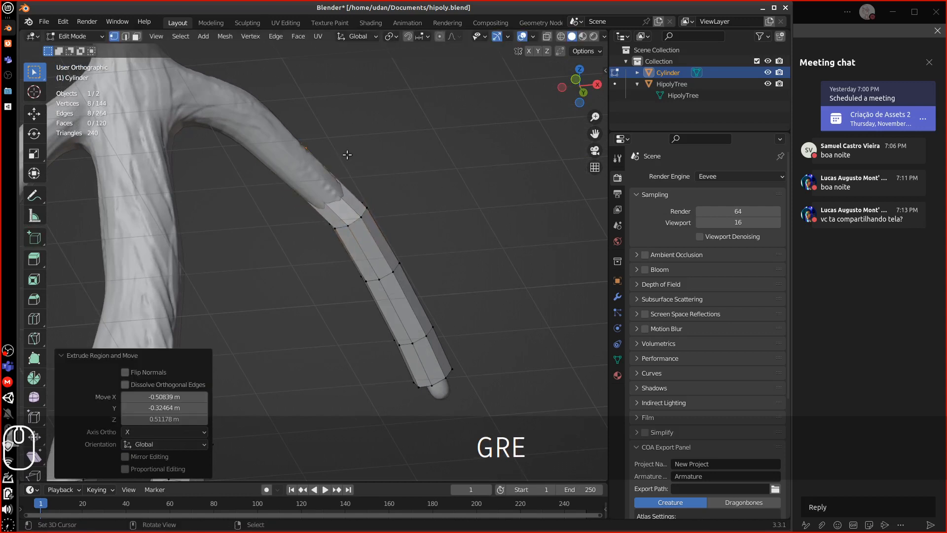
- Shift the branch's end loop about -0.11 m in Y and -0.07 m in Z, scale it by 1.419, and nudge it onto the branch from the front
middle_click_drag(348, 152, 309, 163)
key("g")
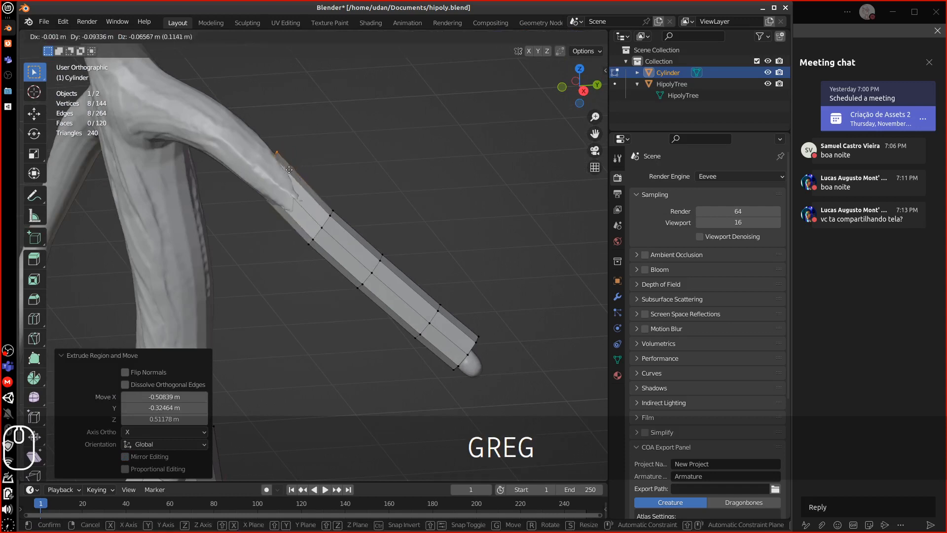
left_click(294, 165)
key("s")
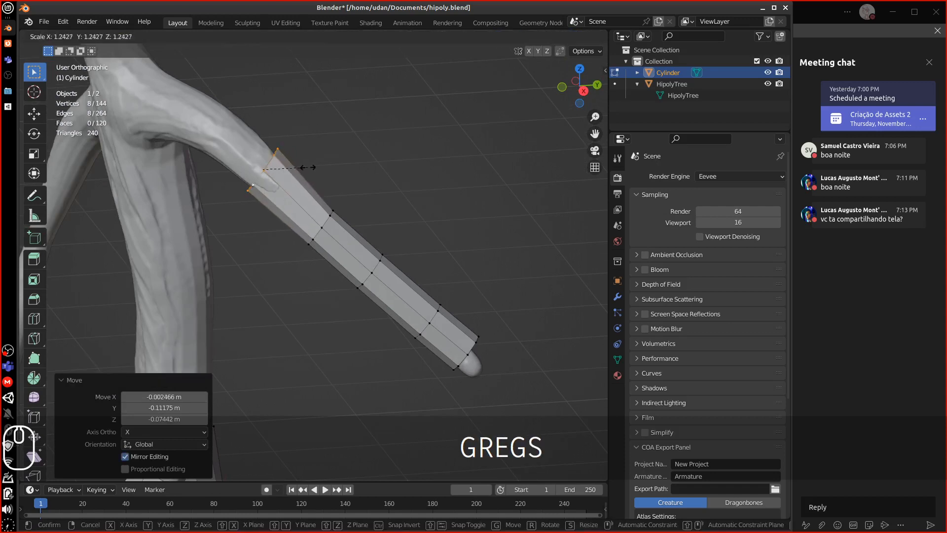
left_click(316, 165)
key("KP_1")
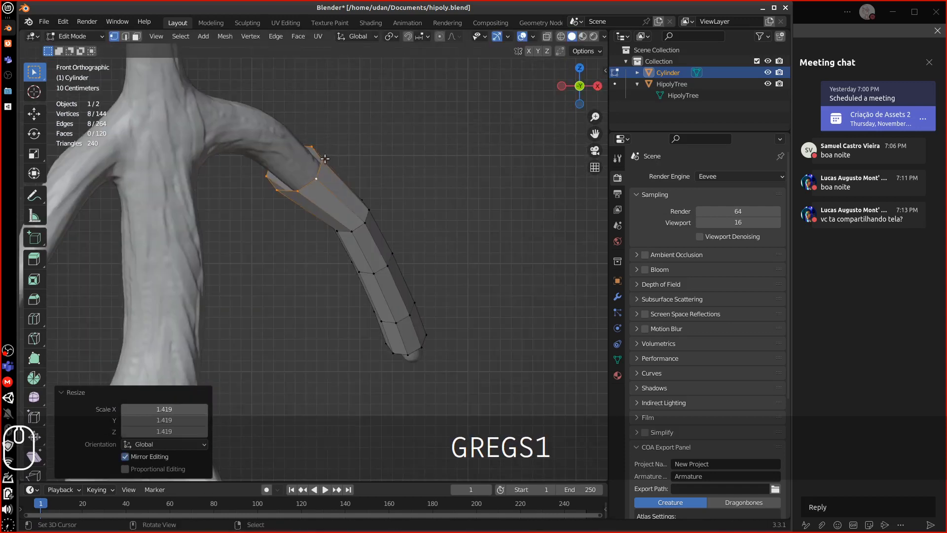
key("g")
left_click(320, 157)
- Extrude the end loop about -0.33, -0.24, 0.25 m in X, Y, Z, rotate it 21.9° in an oblique view, and center it around the branch
middle_click_drag(335, 175, 283, 186)
key("e")
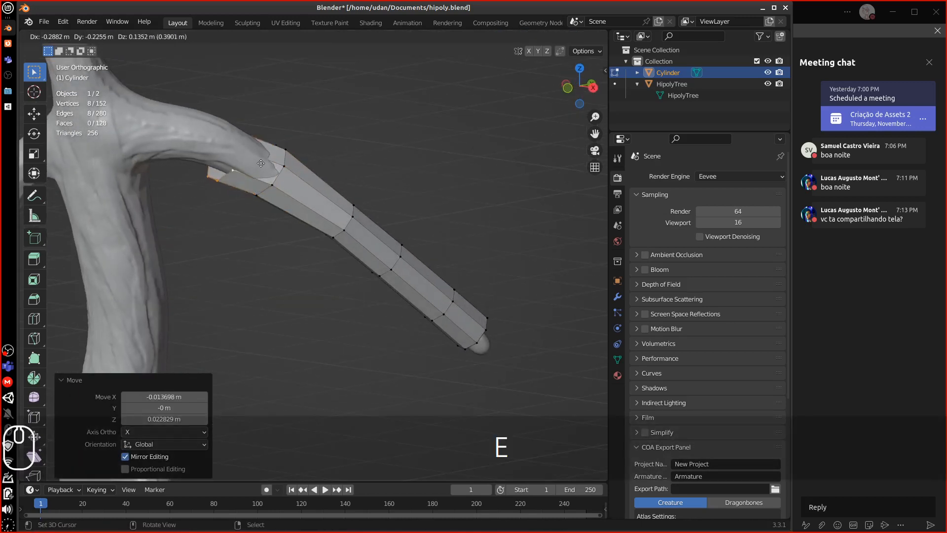
left_click(259, 155)
middle_click_drag(266, 167, 317, 163)
key("g")
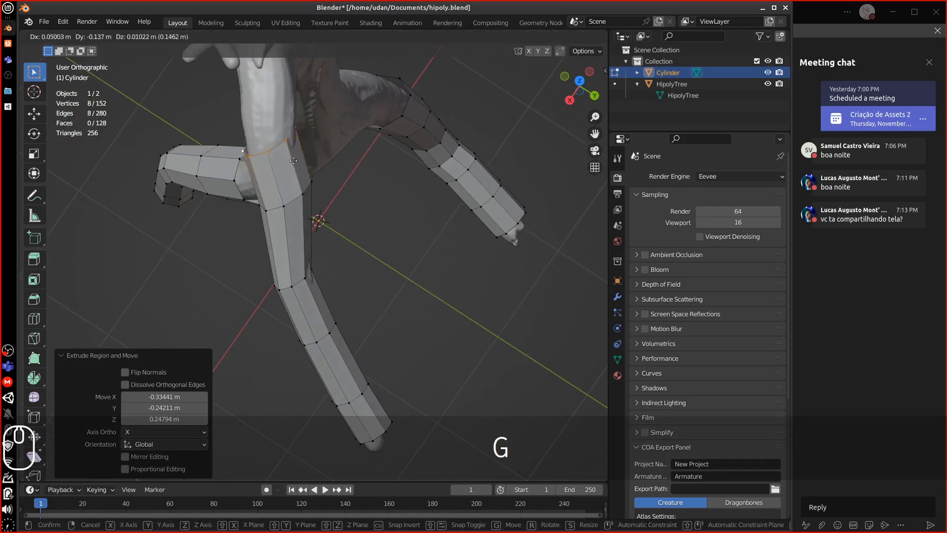
left_click(297, 157)
key("r")
left_click(331, 163)
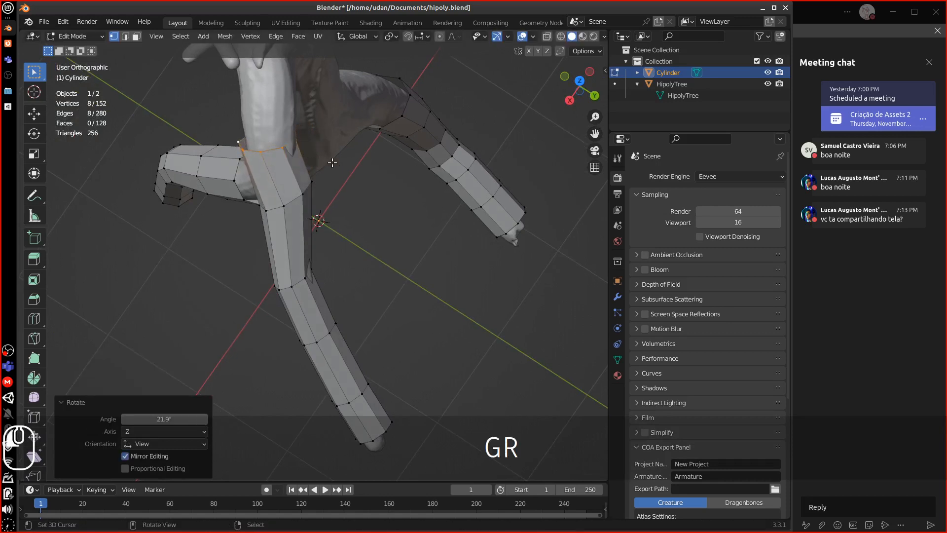
key("g")
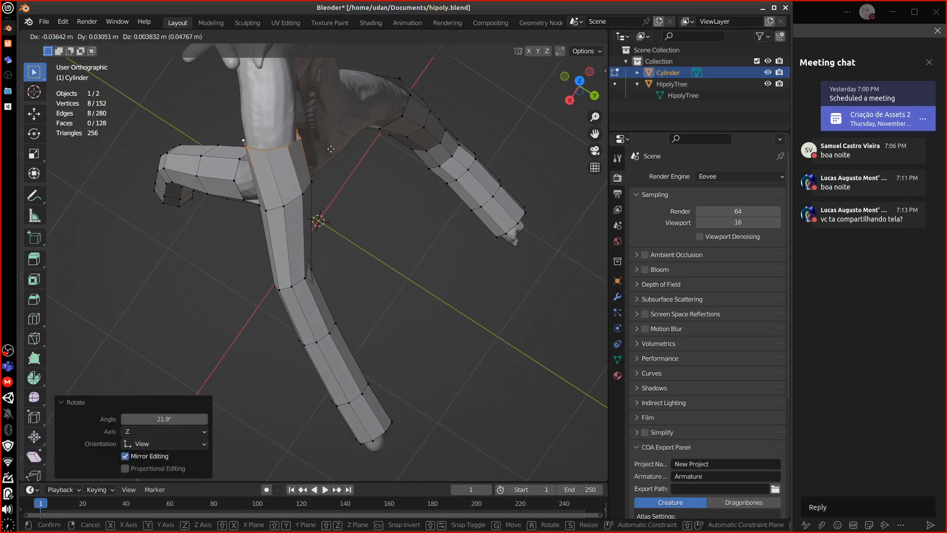
left_click(331, 148)
- Duplicate the face ring at the finished branch's tip and move the copy about -3.84 m in X and -0.62 m in Z toward the opposite branch
key("KP_1")
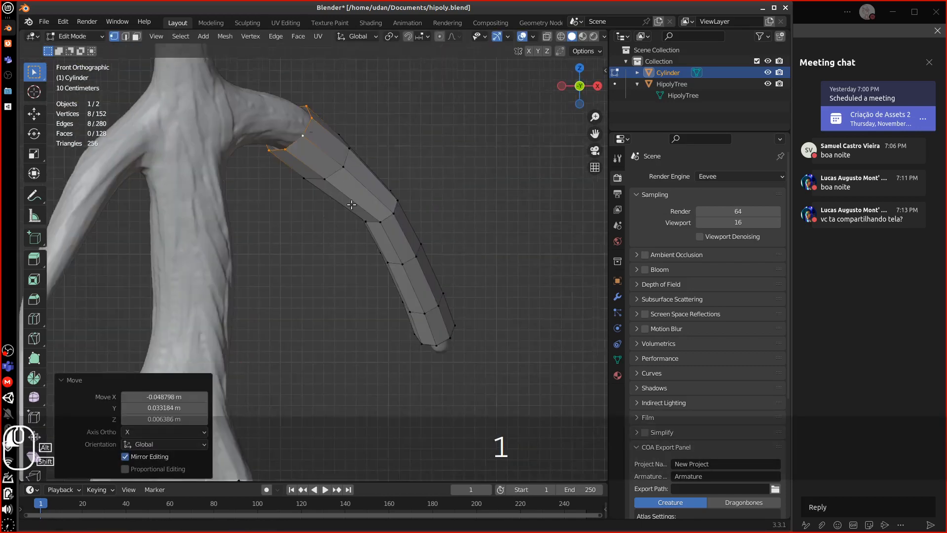
scroll(345, 207, "up", 3)
middle_click_drag(345, 207, 325, 219, "shift")
scroll(480, 223, "down", 3)
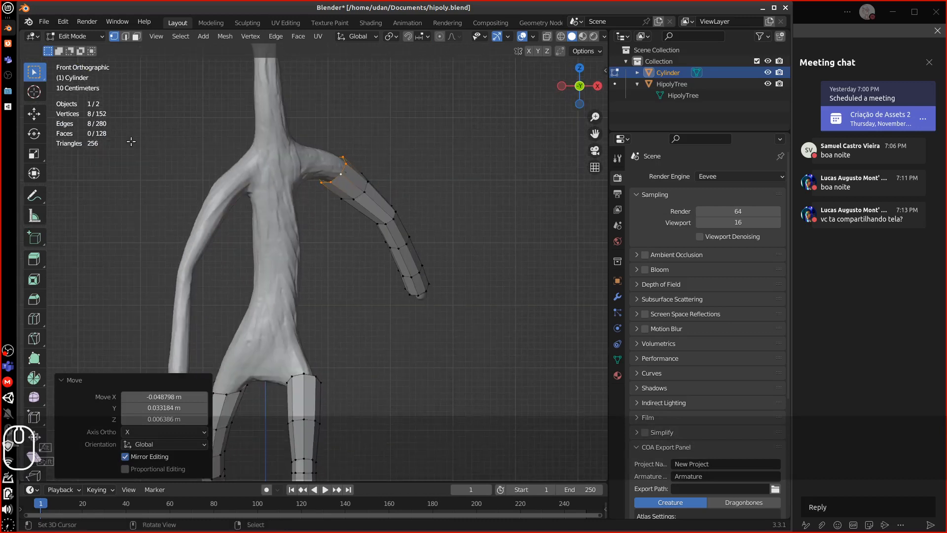
key("3")
left_click(420, 281, "alt")
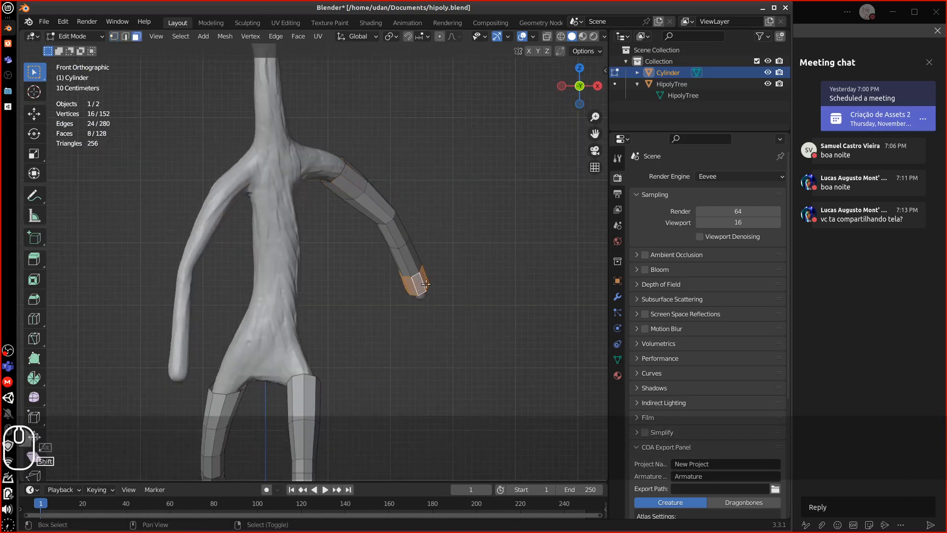
key("shift+d")
left_click(170, 315)
- Move the duplicated ring about -3.29 m in Y and -0.21 m in Z onto the opposite branch, and rotate it 64° in the side view
key("3")
middle_click_drag(170, 314, 194, 320)
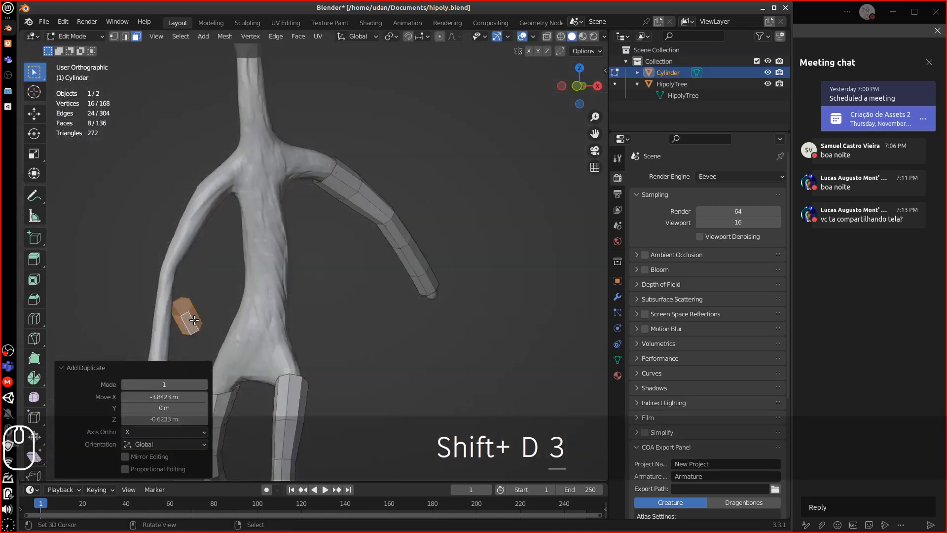
middle_click_drag(388, 327, 497, 268, "shift")
key("g")
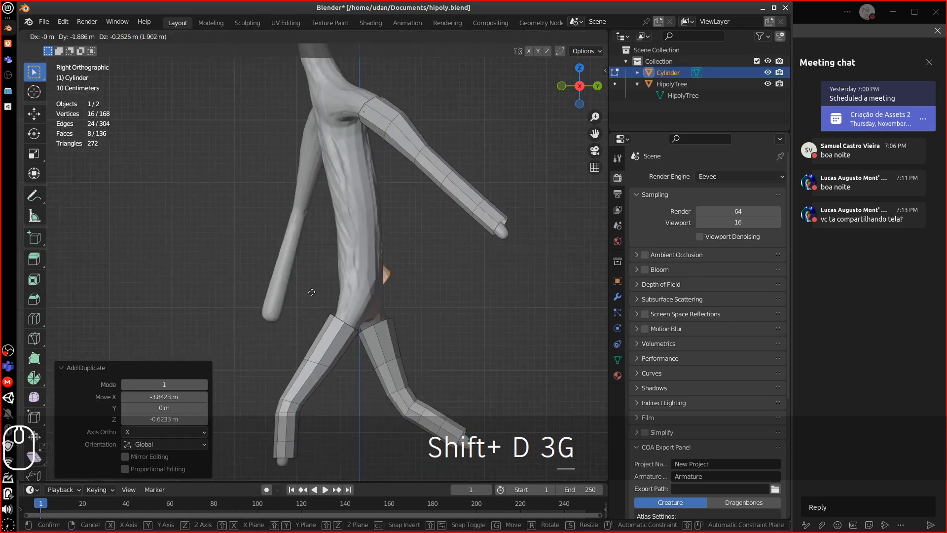
left_click(315, 269)
key("r")
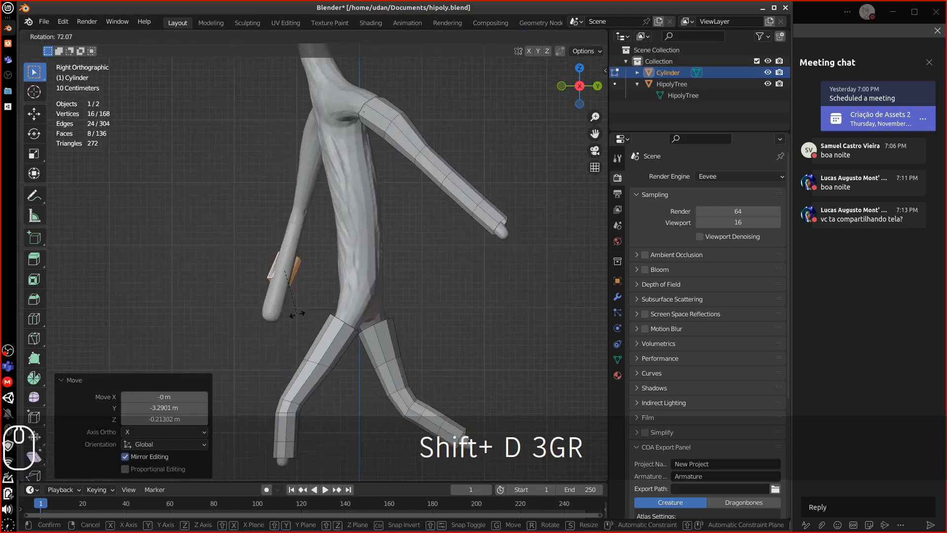
left_click(296, 311)
- Rotate the ring 19.1° in the front view, move it about 0.10 m in X and -0.21 m in Z, and scale it up about 1.3 times
key("1")
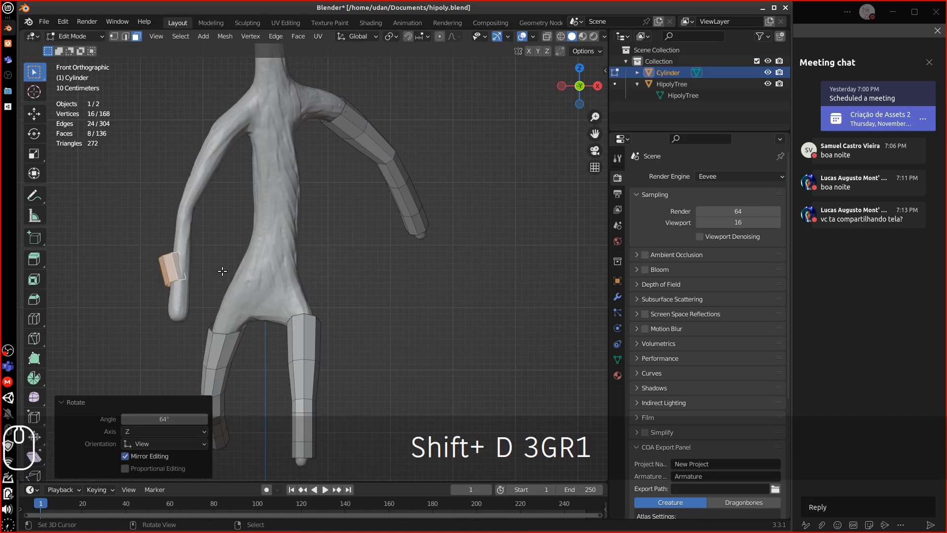
key("r")
left_click(232, 290)
key("g")
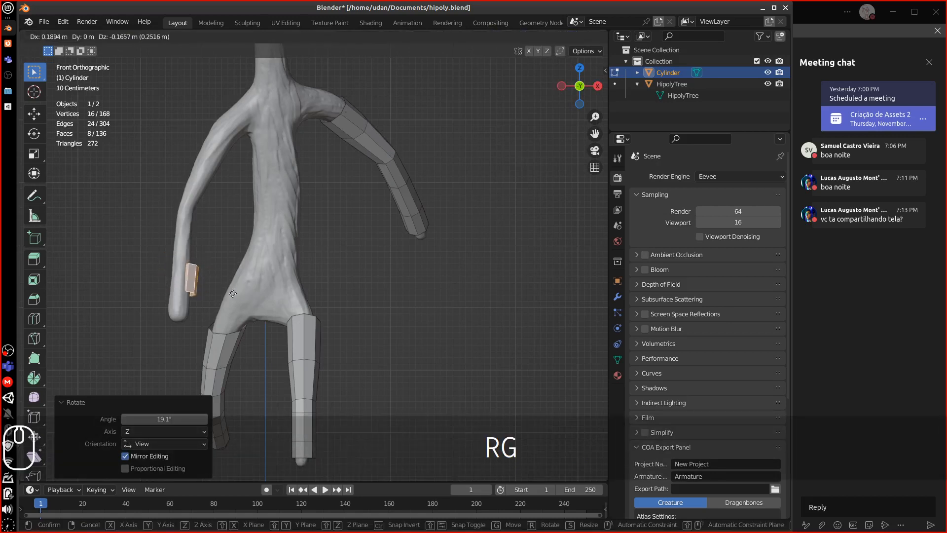
left_click(229, 296)
key("s")
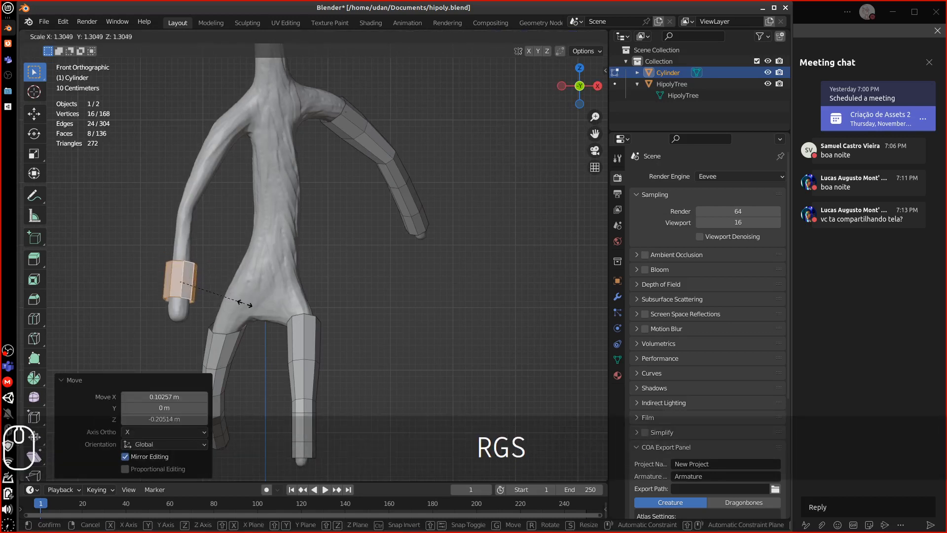
left_click(244, 303)
- Extrude the ring's upper edge loop about 0.06 m in X and 0.72 m in Z, and extrude a shorter segment above it
left_click(127, 36)
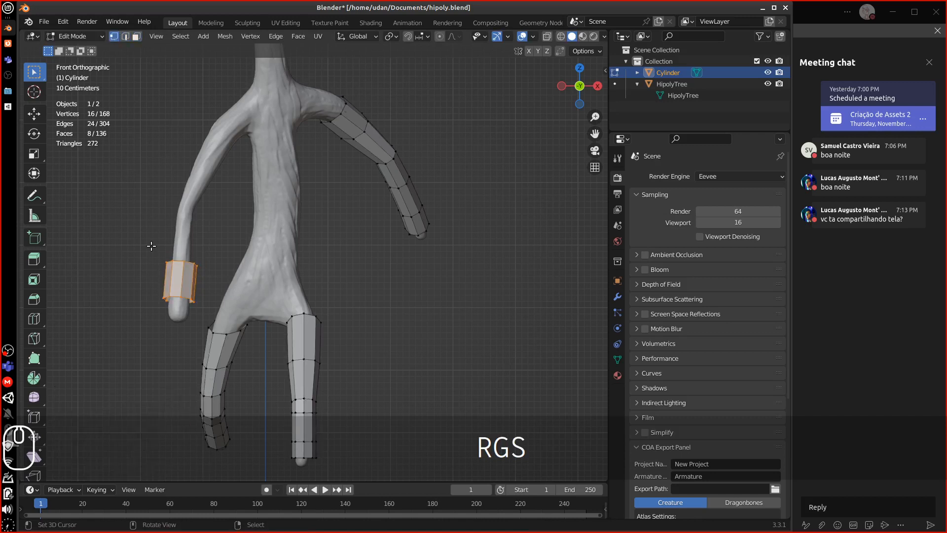
left_click(189, 260, "alt")
key("e")
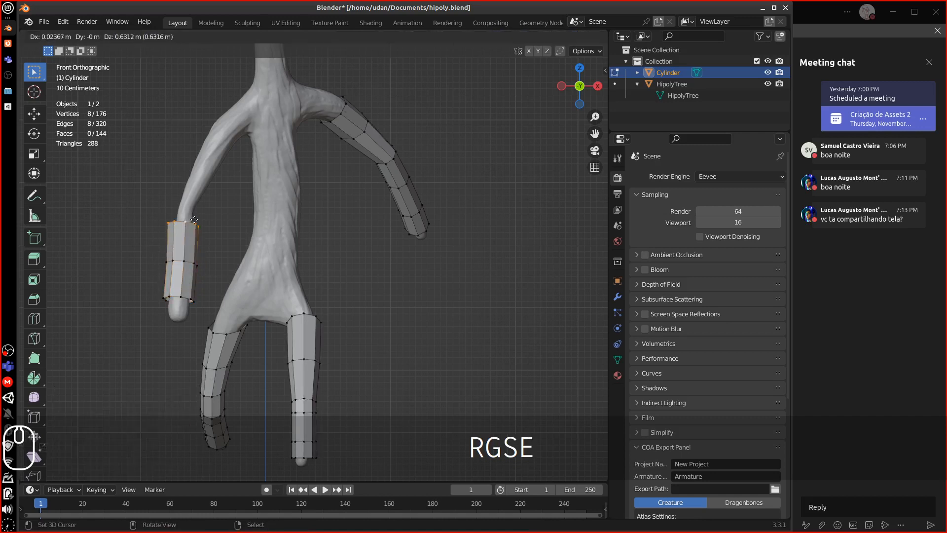
left_click(199, 217)
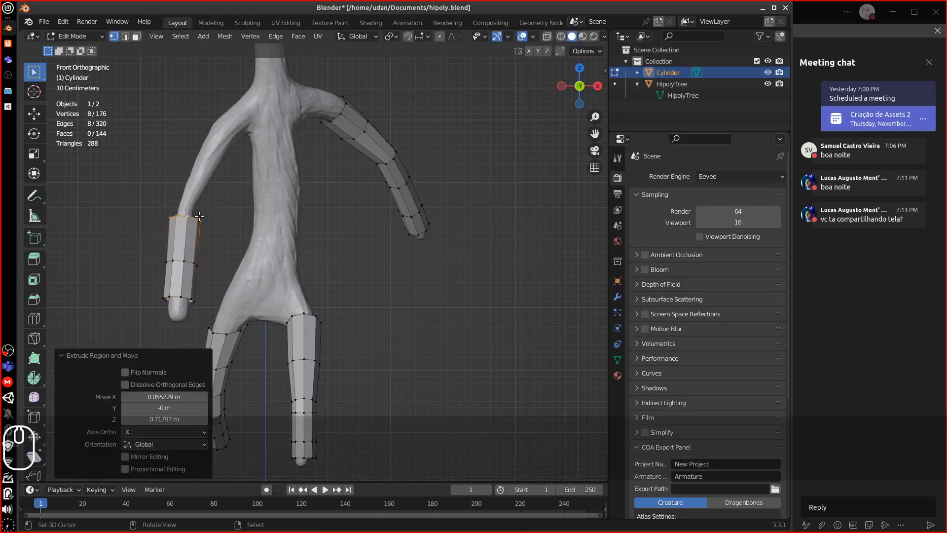
key("e")
left_click(200, 197)
- Select the two uppermost edge loops of the new segment and shift them in Y onto the branch in the side view
middle_click_drag(212, 204, 348, 197)
key("KP_3")
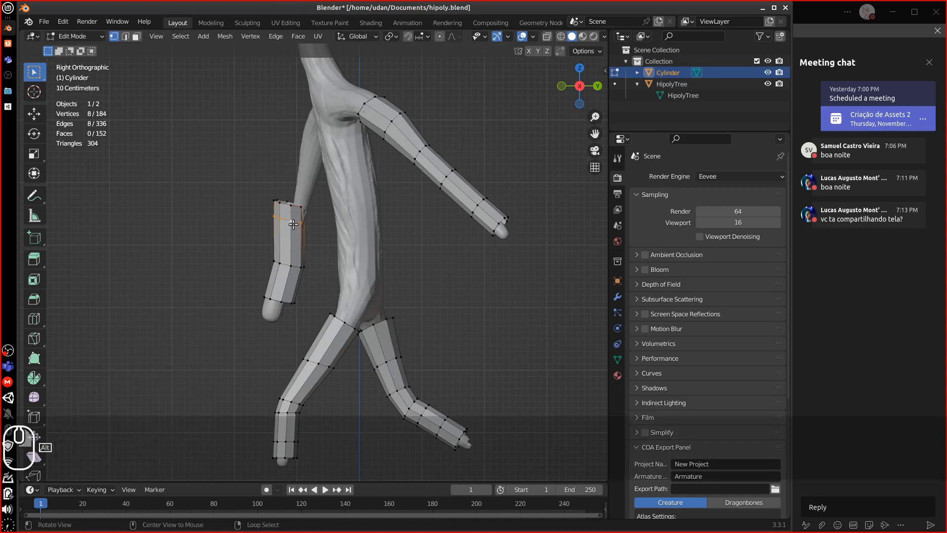
left_click(297, 210, "alt+shift")
key("g")
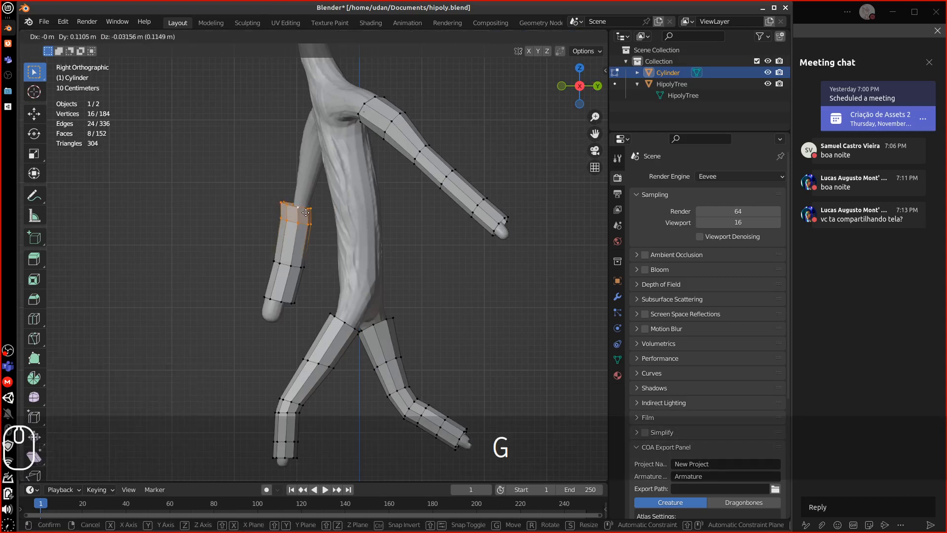
left_click(308, 208)
left_click(310, 209)
- Extrude the segment's top edge loop about 0.21 m in Y and 0.80 m in Z up the branch
left_click(311, 209, "alt")
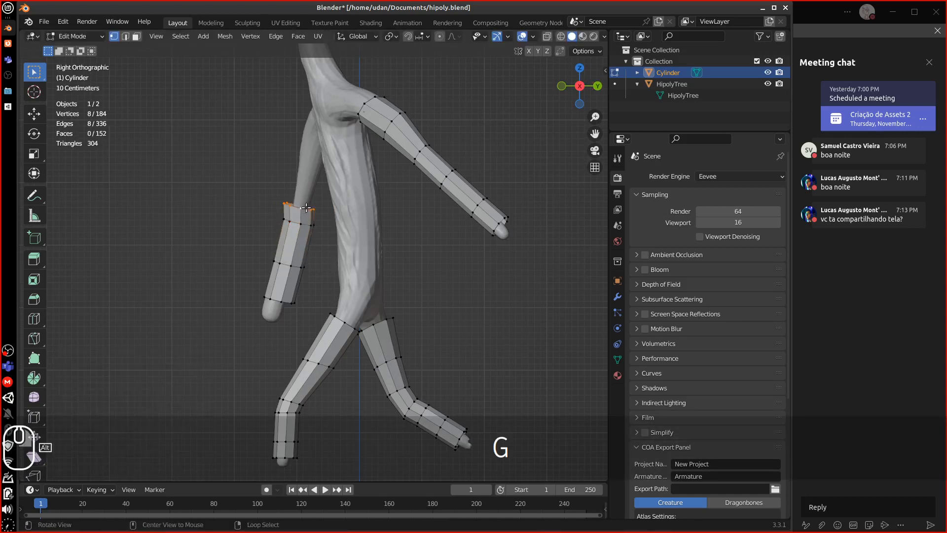
key("r")
key("Escape")
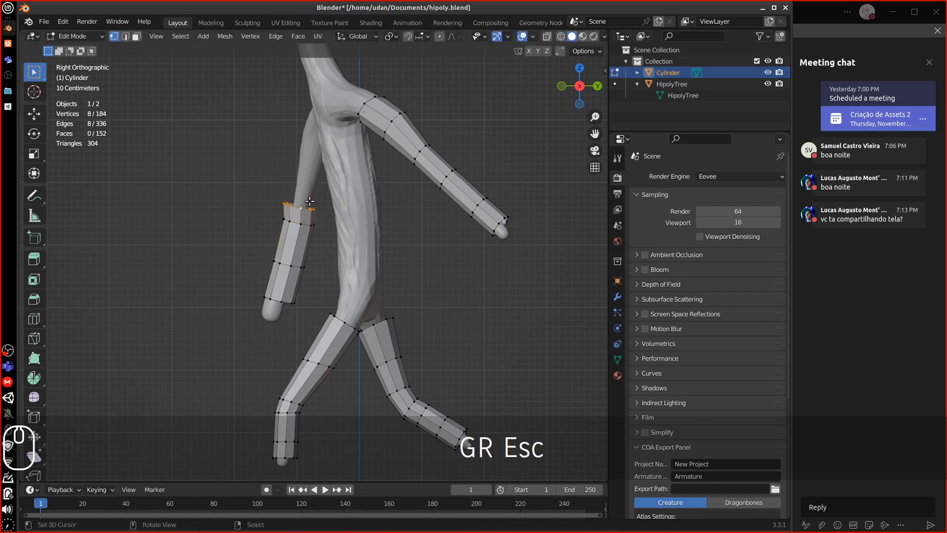
key("e")
left_click(315, 157)
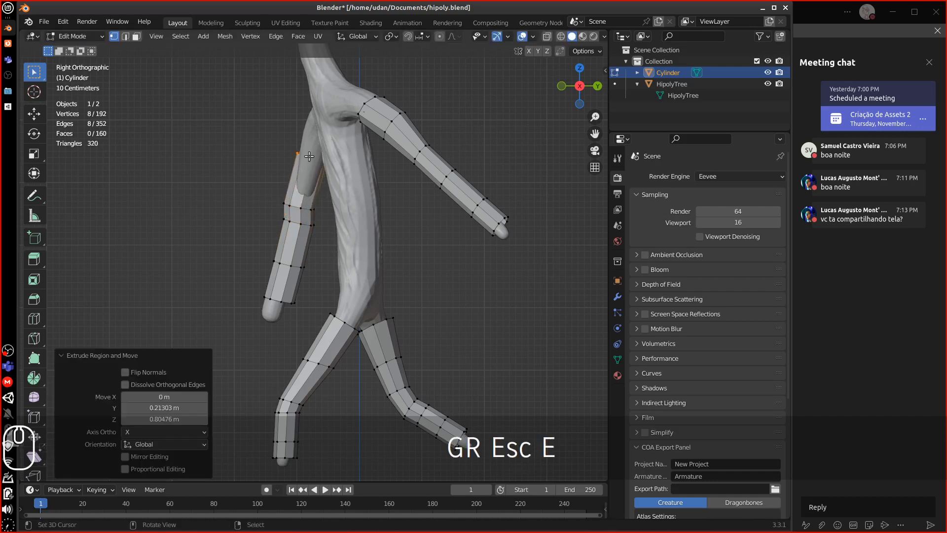
- Fit the extruded loop to the branch from the front, moving it about 0.36 m in X, rotating it 33.7°, and lowering it about 0.11 m
key("KP_1")
key("g")
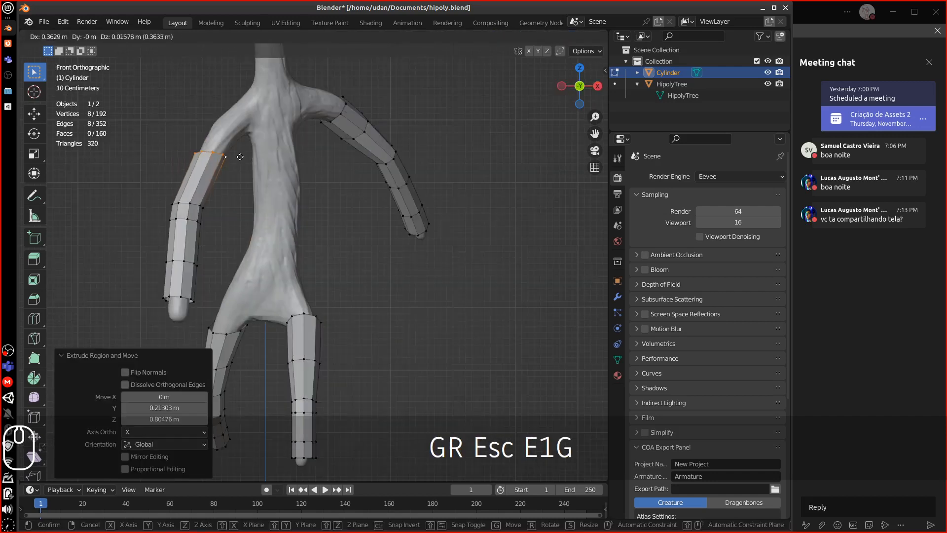
left_click(247, 155)
key("r")
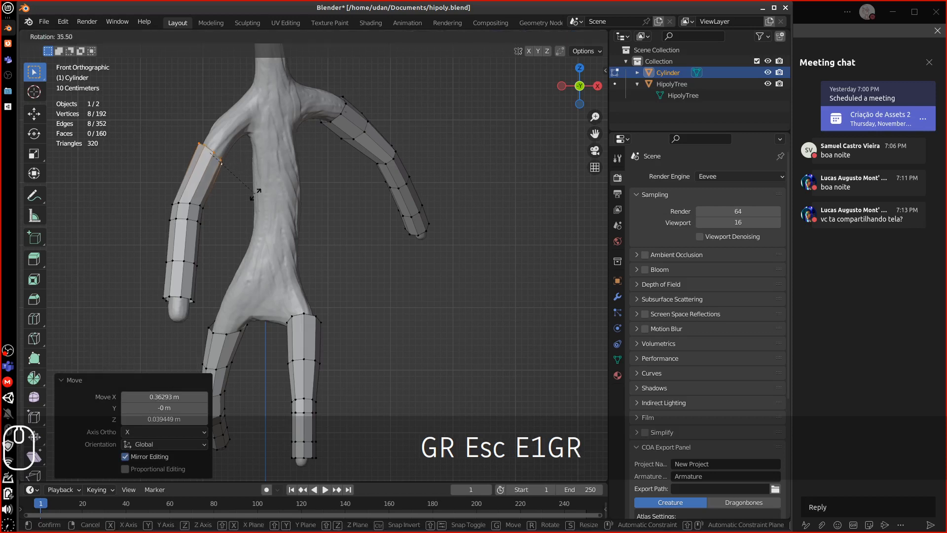
left_click(254, 188)
key("g")
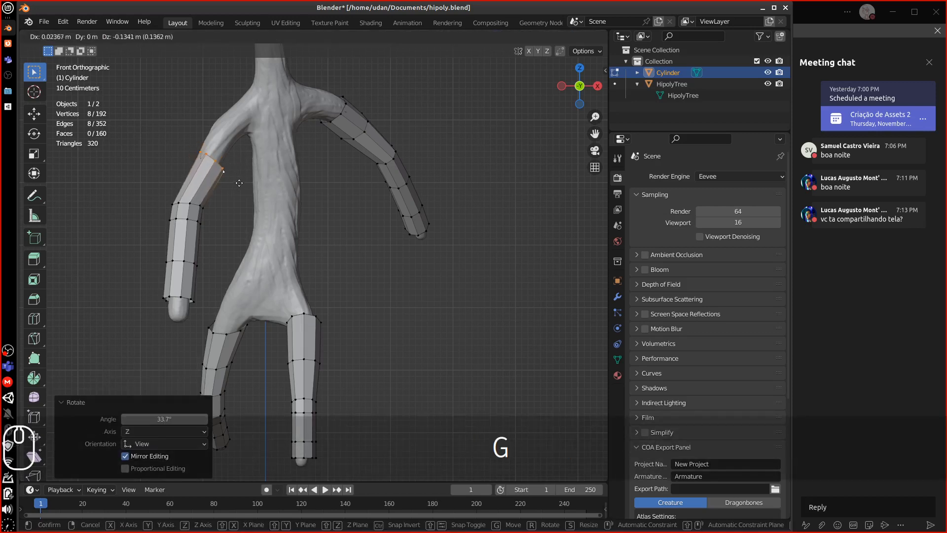
left_click(243, 170)
- Extrude the end loop about 0.26 m in X and 0.49 m in Z, rotate it 7.74°, and scale it up slightly
key("e")
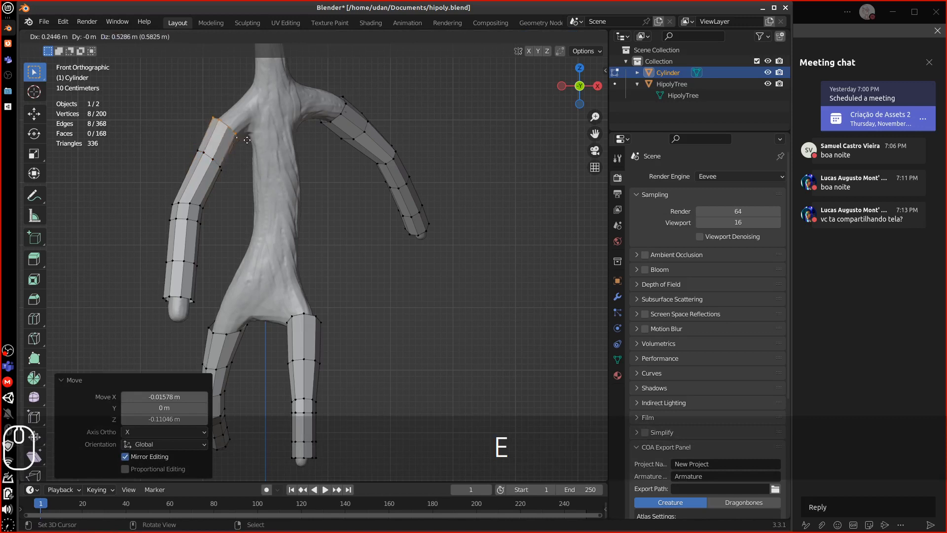
left_click(251, 142)
key("r")
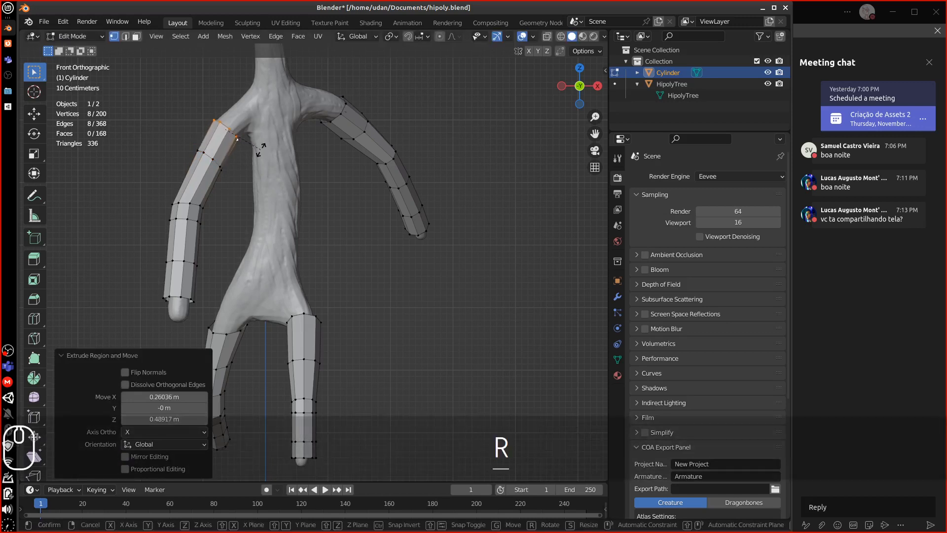
left_click(260, 157)
key("s")
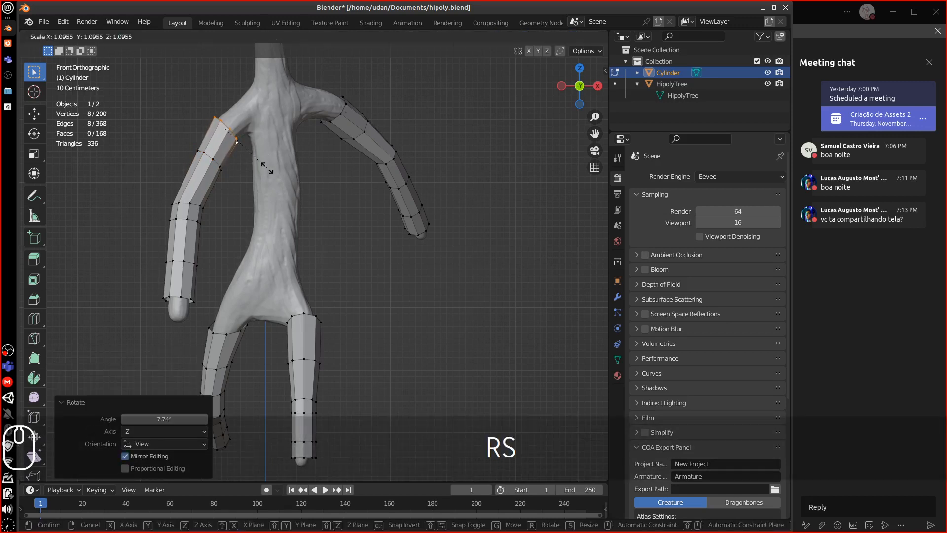
left_click(261, 170)
- Leave mesh editing and add a Shrinkwrap modifier to the Cylinder object with HipolyTree as its target
key("Tab")
middle_click_drag(479, 277, 194, 246)
key("1")
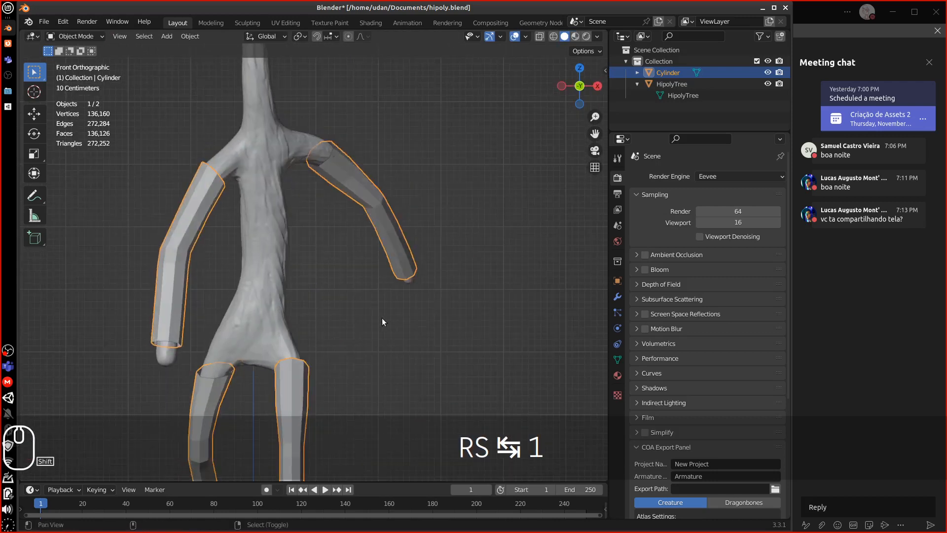
middle_click_drag(382, 317, 399, 276, "shift")
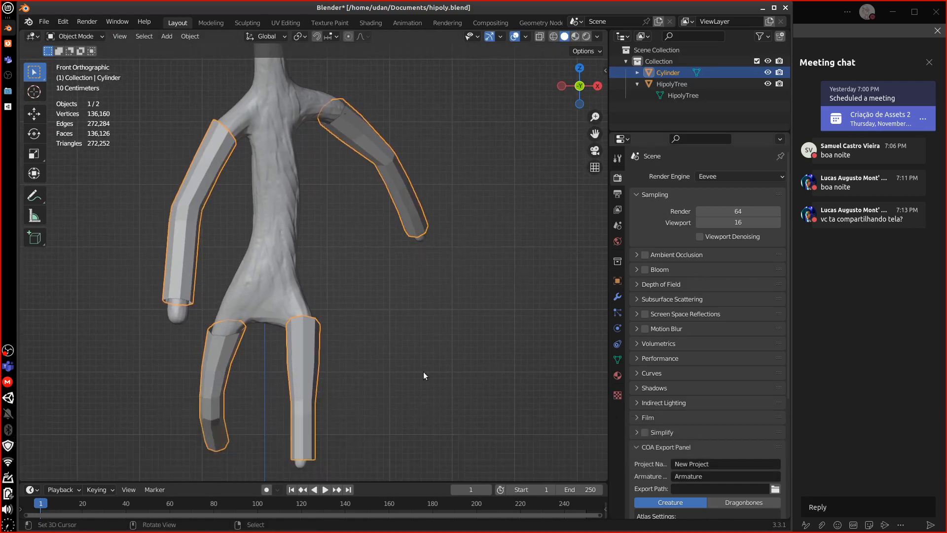
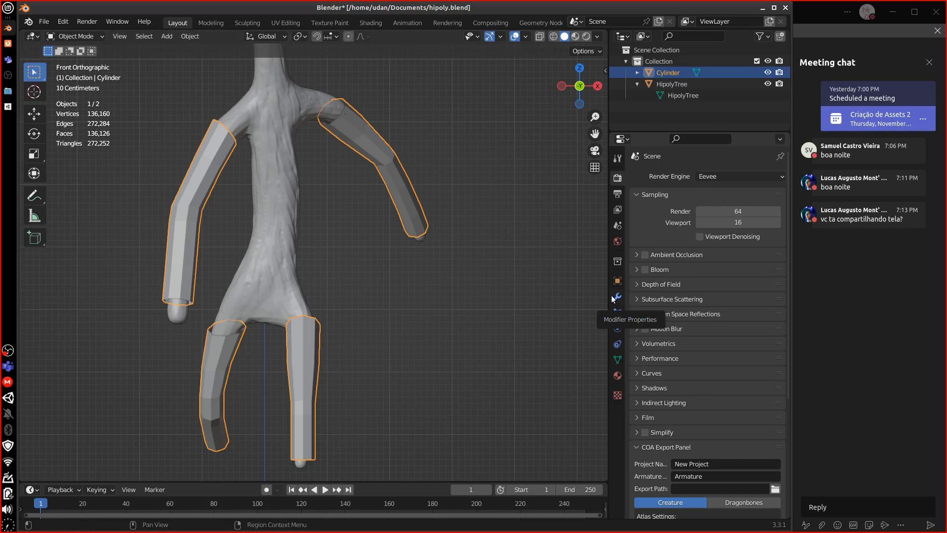
left_click(617, 296)
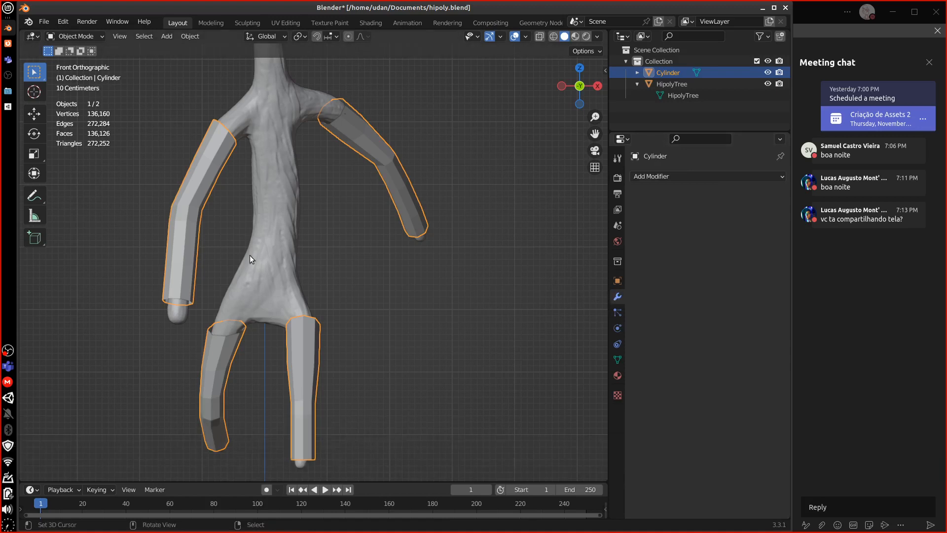
left_click(686, 177)
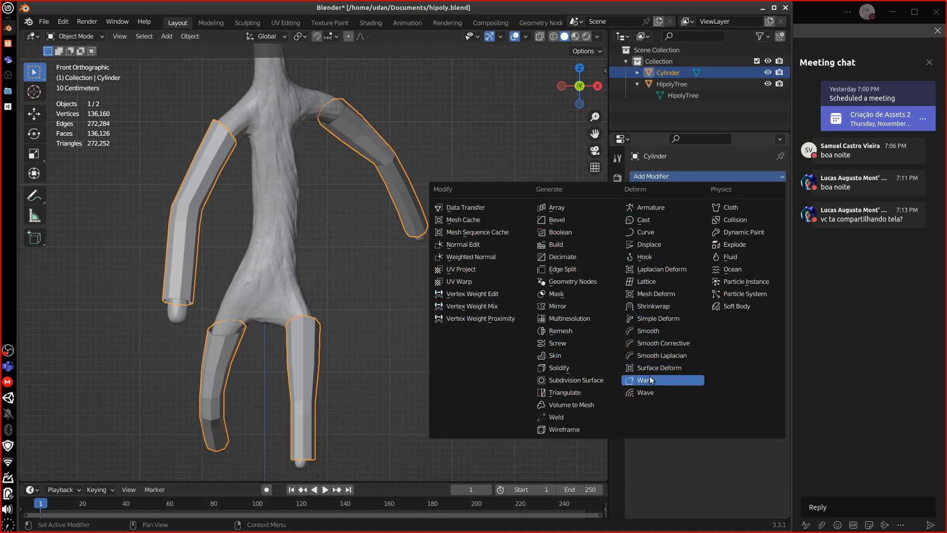
left_click(649, 306)
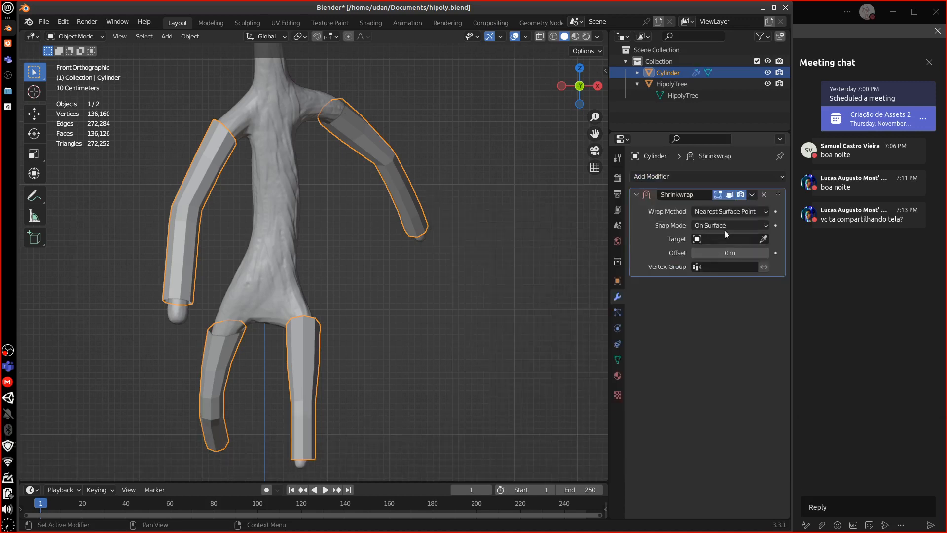
left_click(700, 239)
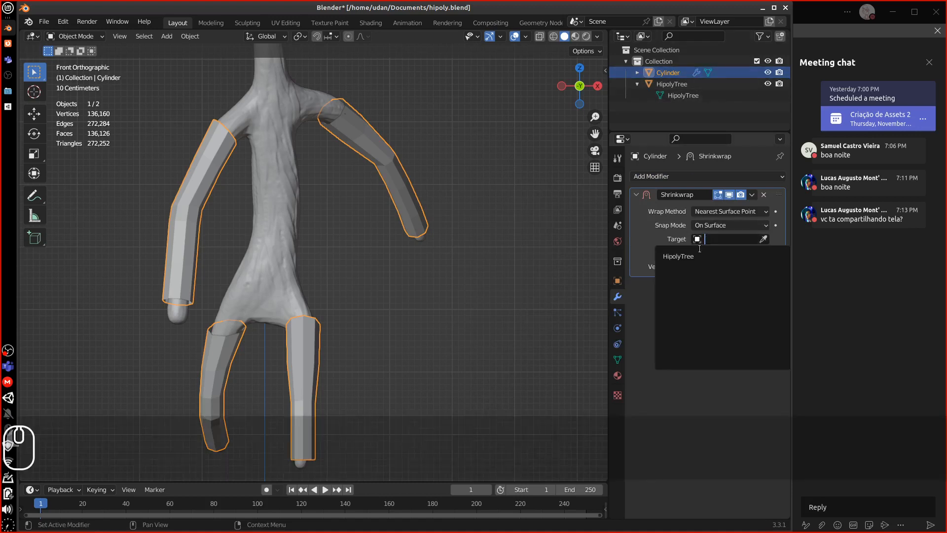
left_click(688, 256)
middle_click_drag(492, 263, 434, 276)
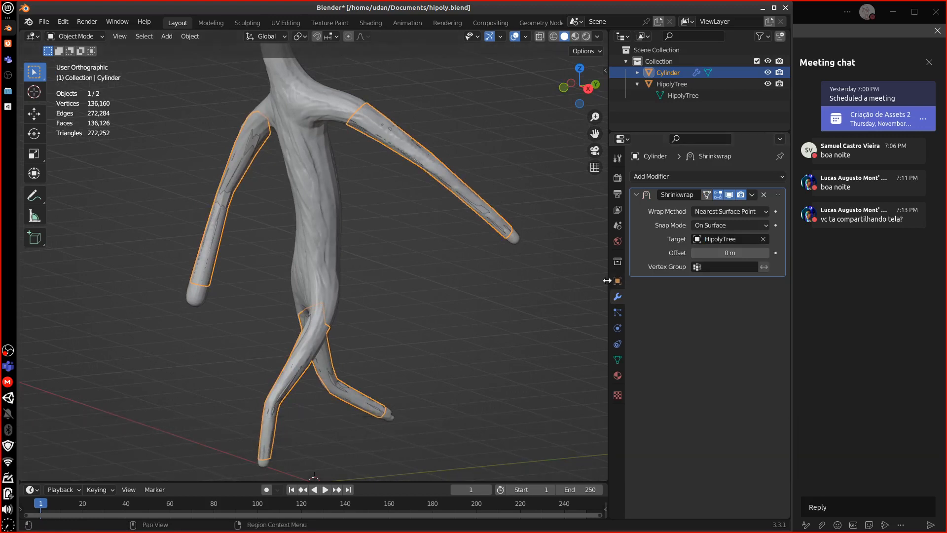
- Set the Cylinder object's viewport display to Wire and enable In Front
left_click(617, 281)
left_click(638, 194)
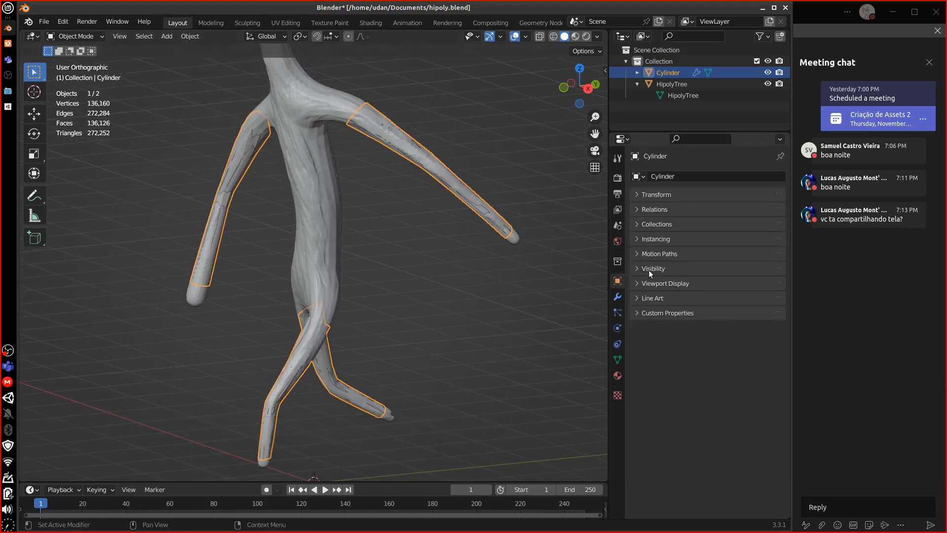
left_click(637, 282)
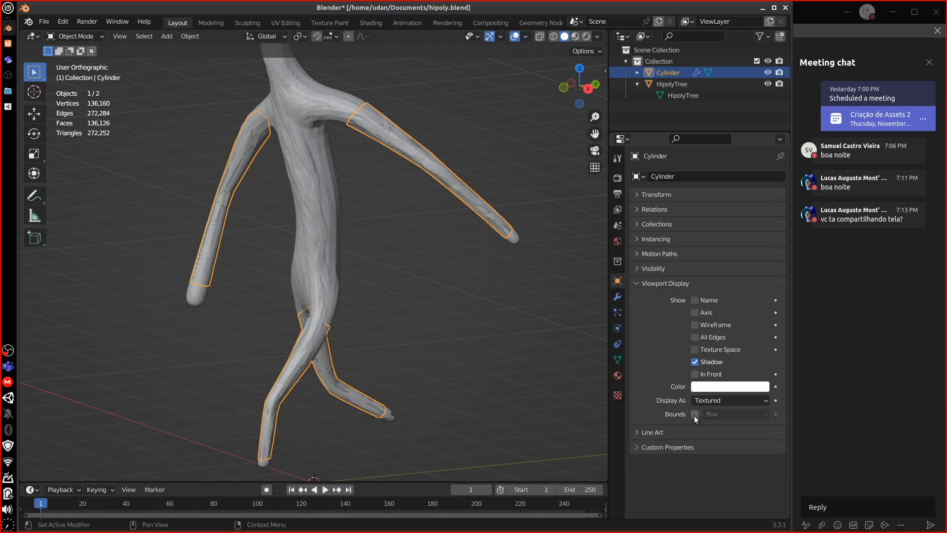
left_click(710, 400)
left_click(708, 425)
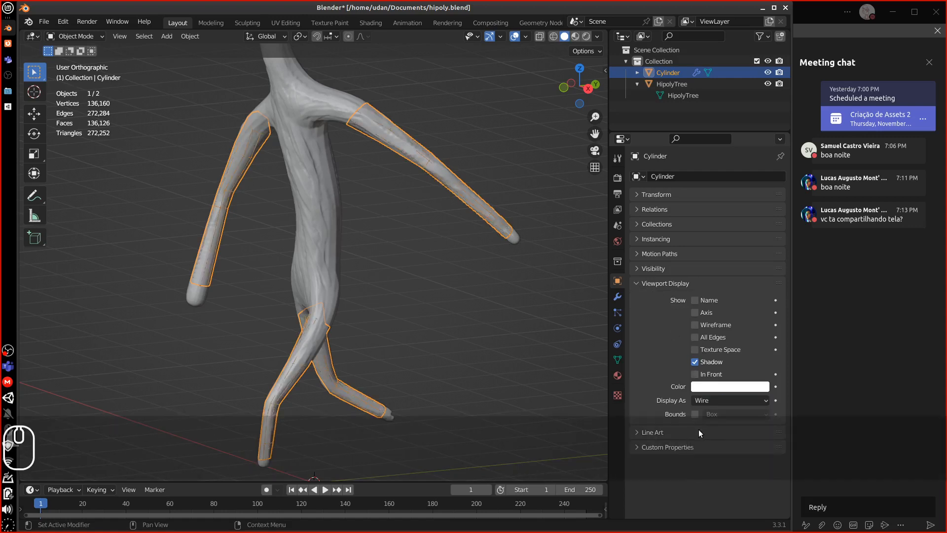
middle_click_drag(453, 285, 652, 294)
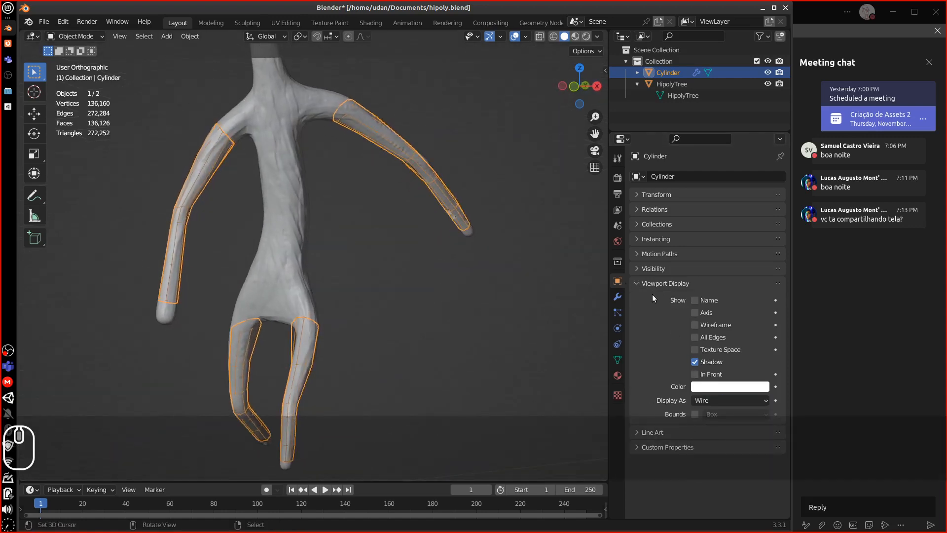
left_click(695, 373)
middle_click_drag(419, 315, 467, 258)
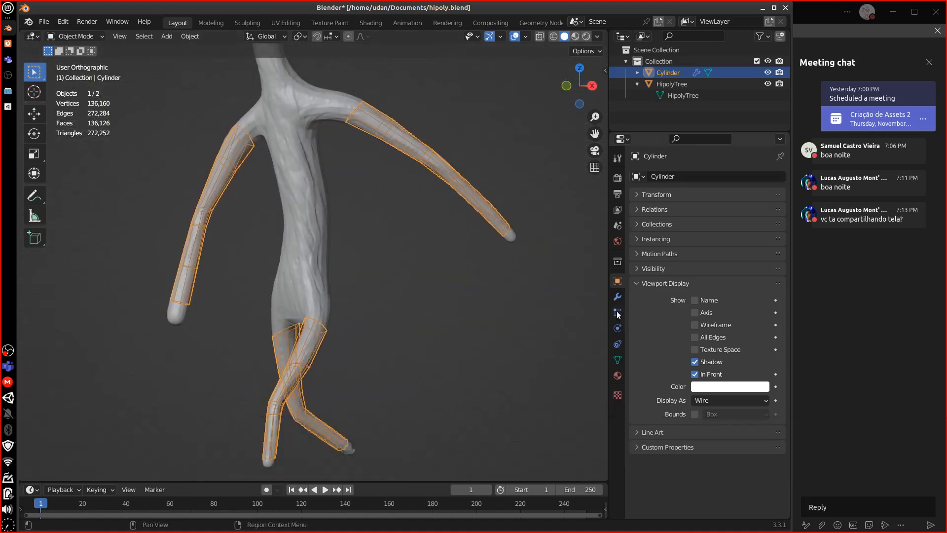
- Try the Project wrap method for the Shrinkwrap modifier with the Negative direction enabled, and check the fit on the limbs
left_click(617, 297)
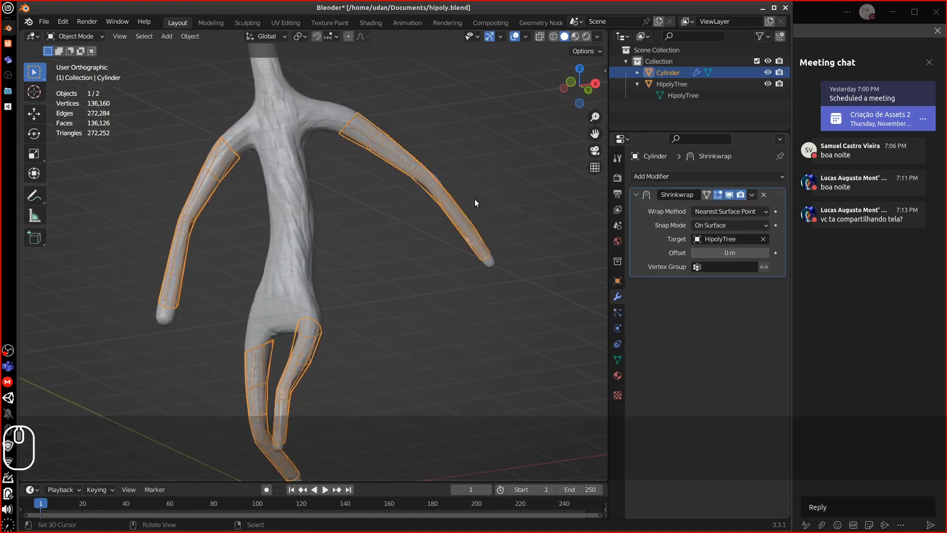
scroll(475, 199, "up", 5)
left_click_drag(459, 141, 492, 255, "alt+shift")
scroll(492, 256, "down", 4)
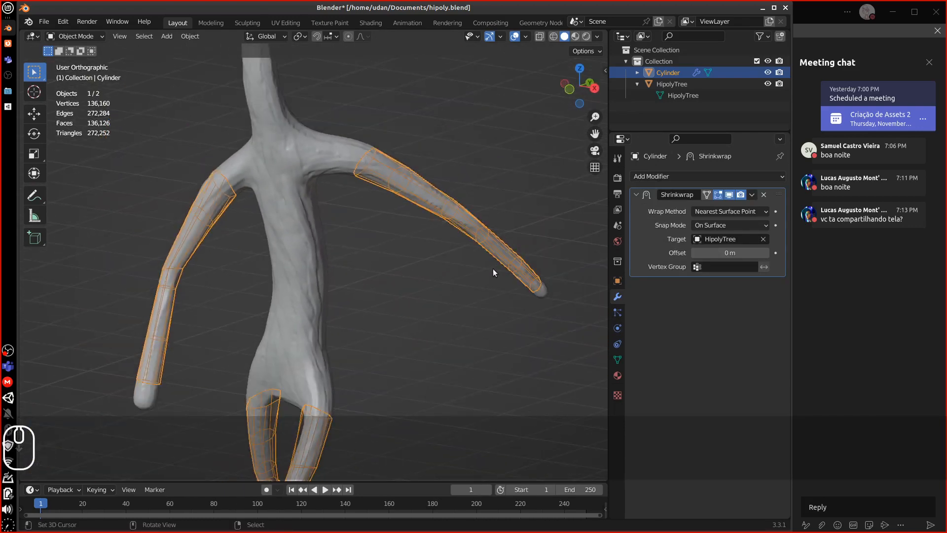
left_click(727, 214)
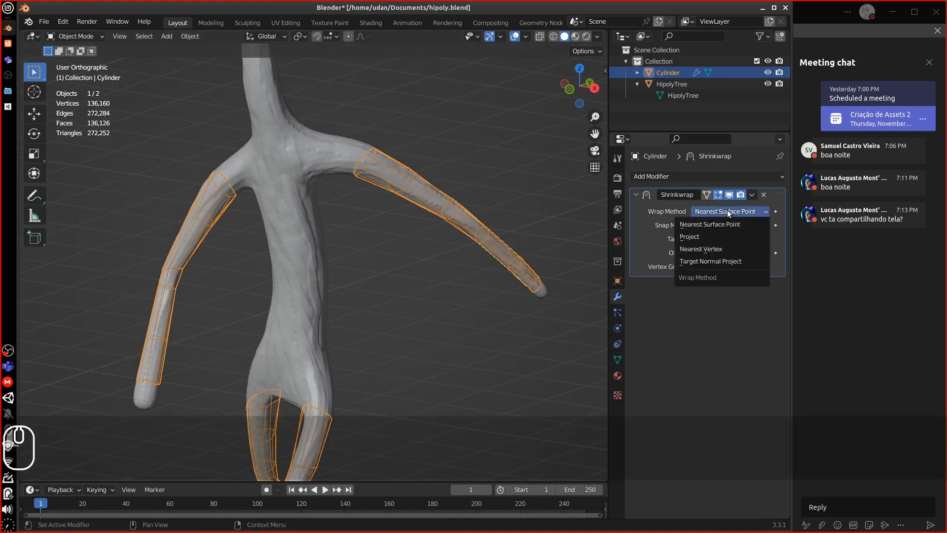
left_click(705, 238)
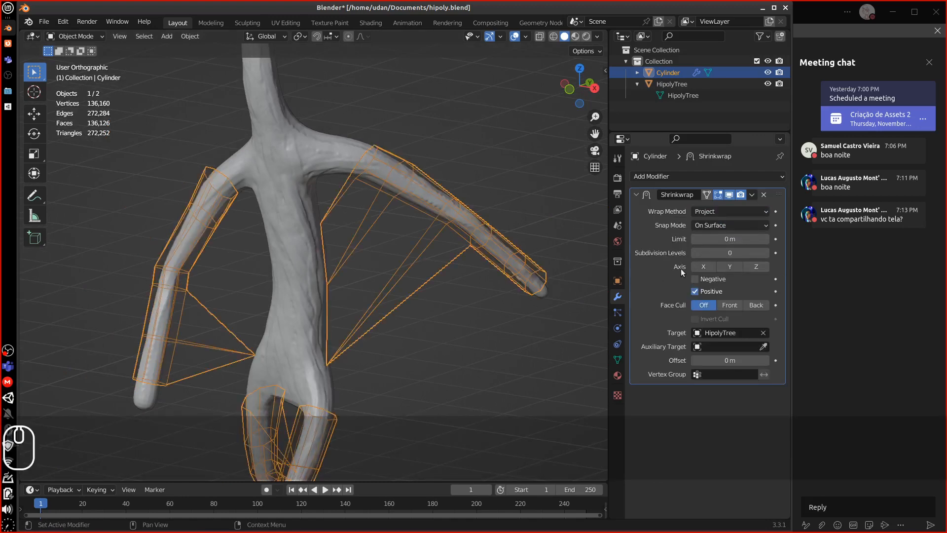
left_click(695, 279)
middle_click_drag(563, 308, 456, 359)
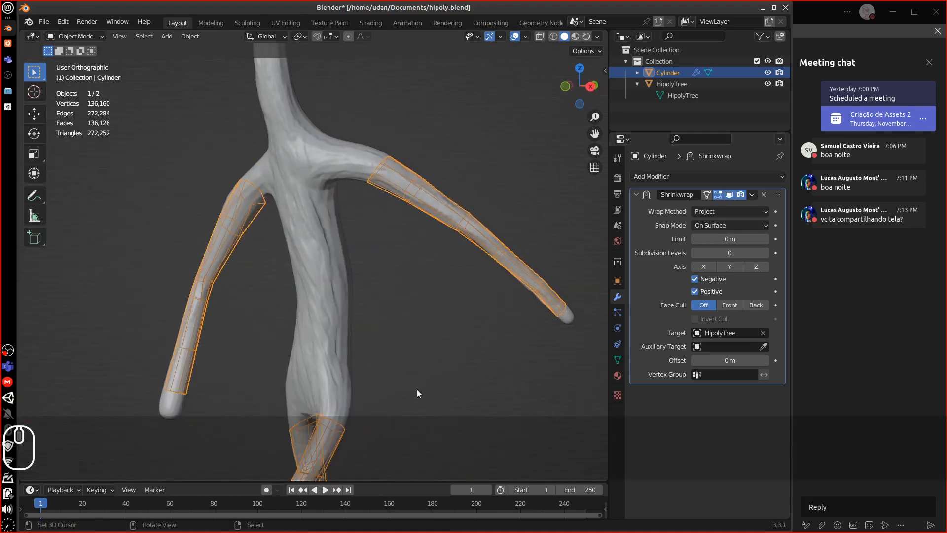
middle_click_drag(419, 393, 283, 285)
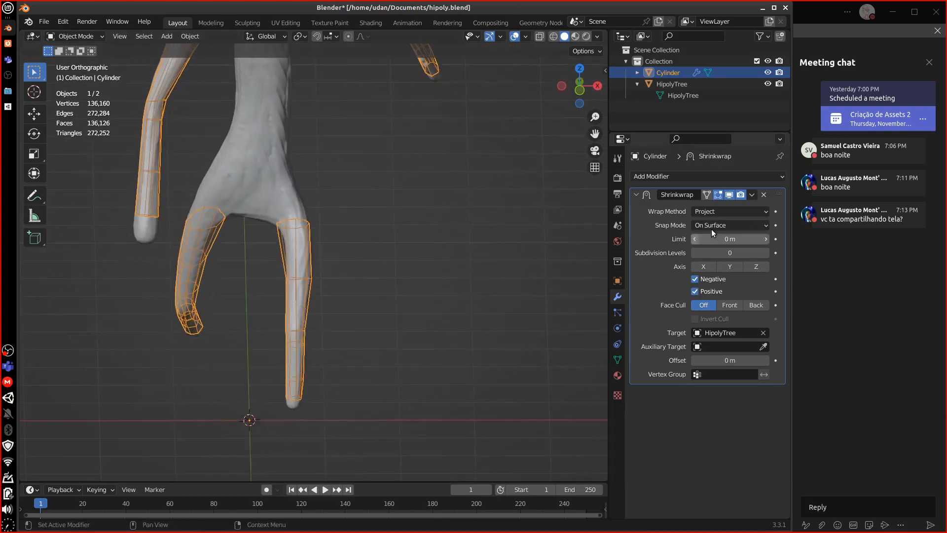
- Try the Nearest Surface Point and Nearest Vertex wrap methods in the Shrinkwrap modifier
left_click(726, 211)
left_click(713, 224)
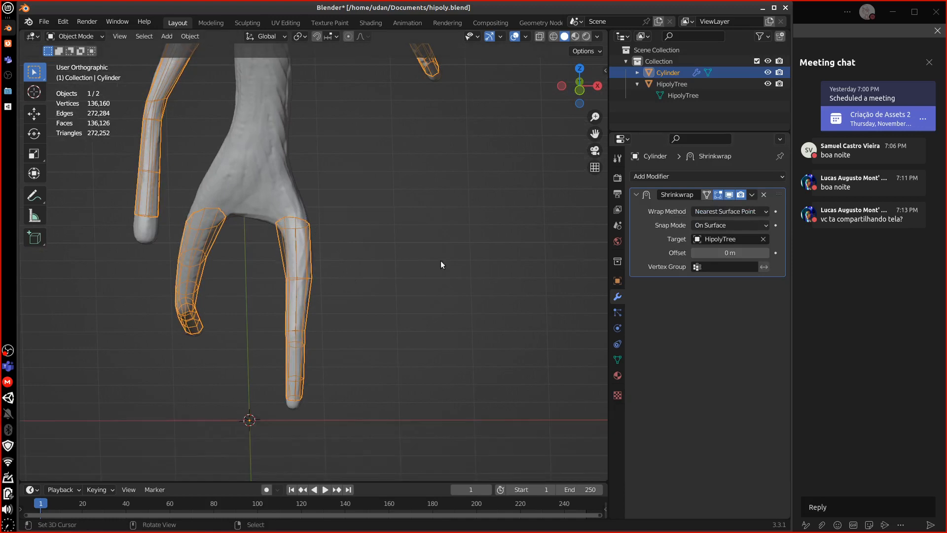
left_click(715, 211)
left_click(696, 250)
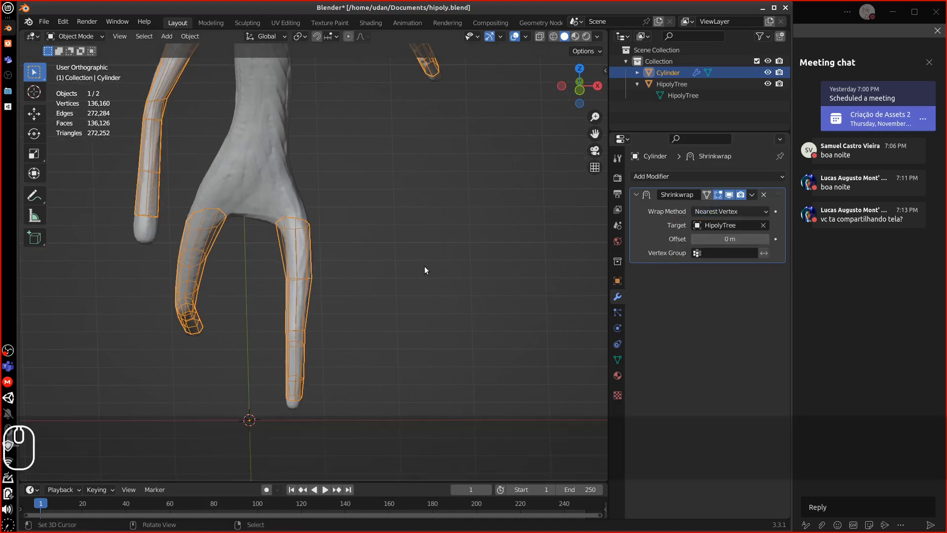
left_click(724, 212)
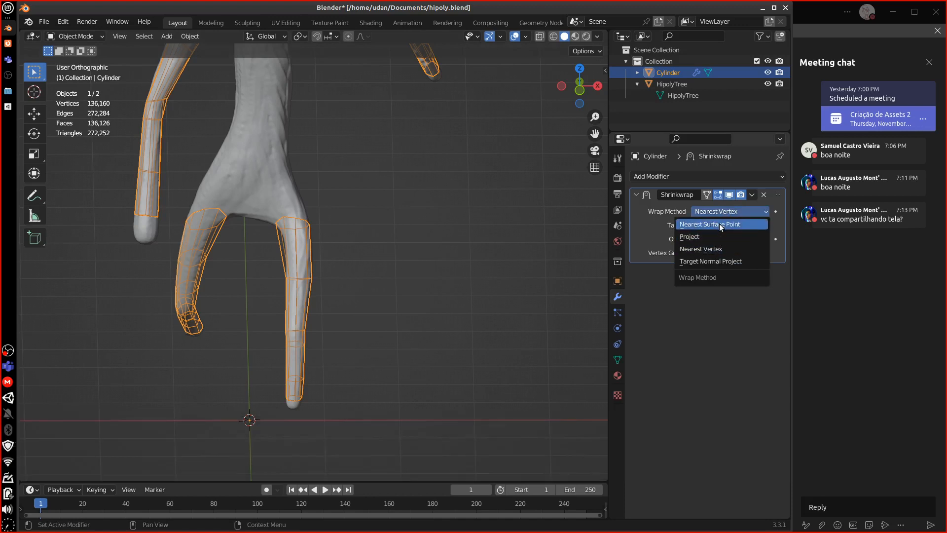
left_click(715, 251)
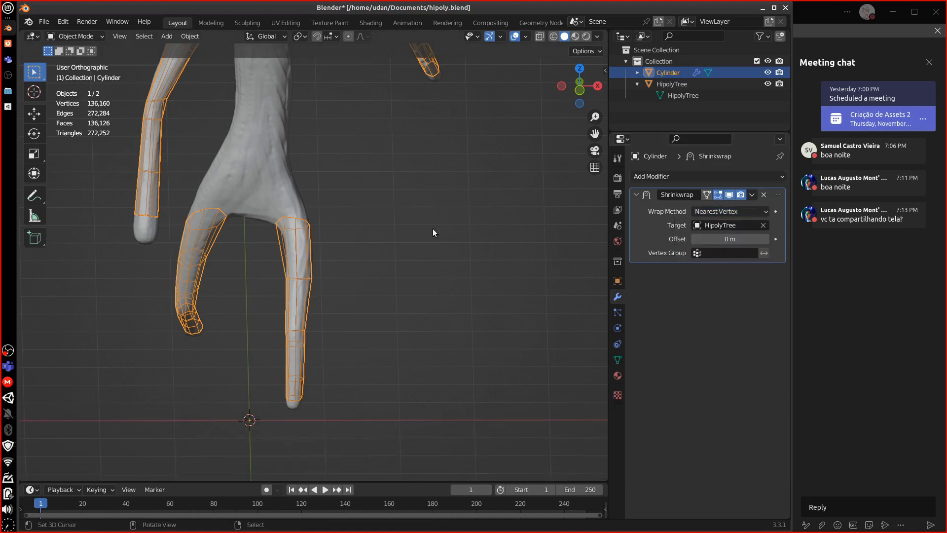
key("d")
left_click_drag(516, 270, 522, 265)
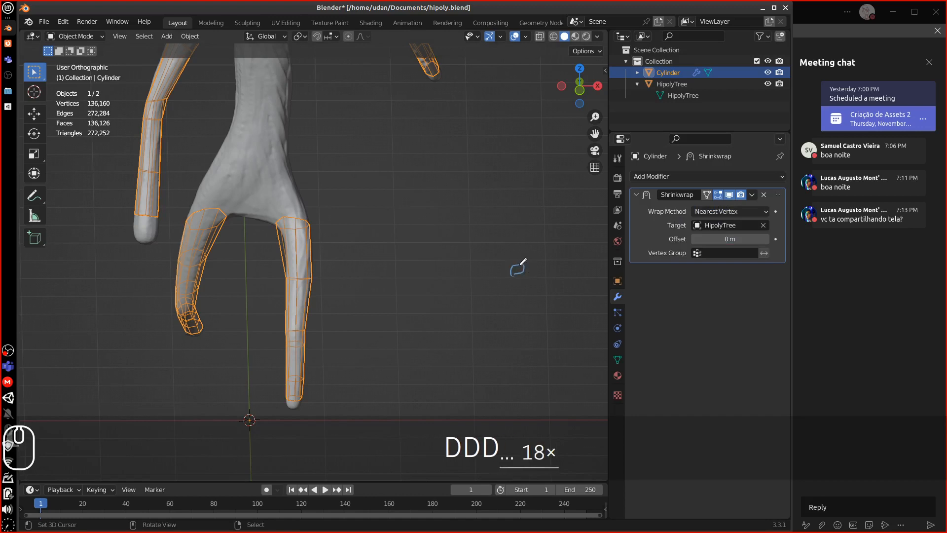
right_click_drag(522, 274, 498, 278)
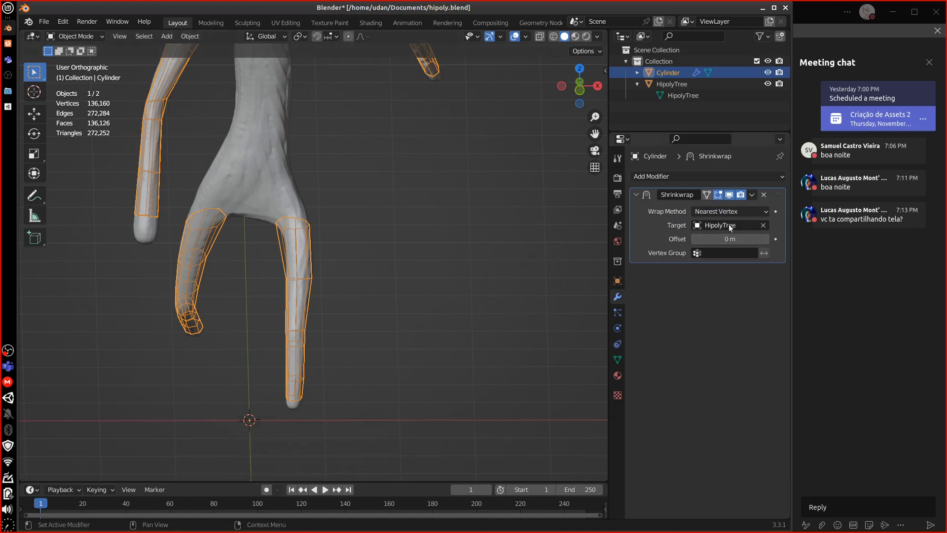
- Set the Shrinkwrap wrap method to Target Normal Project and check the wrapped segments around the limbs
left_click(733, 212)
left_click(706, 261)
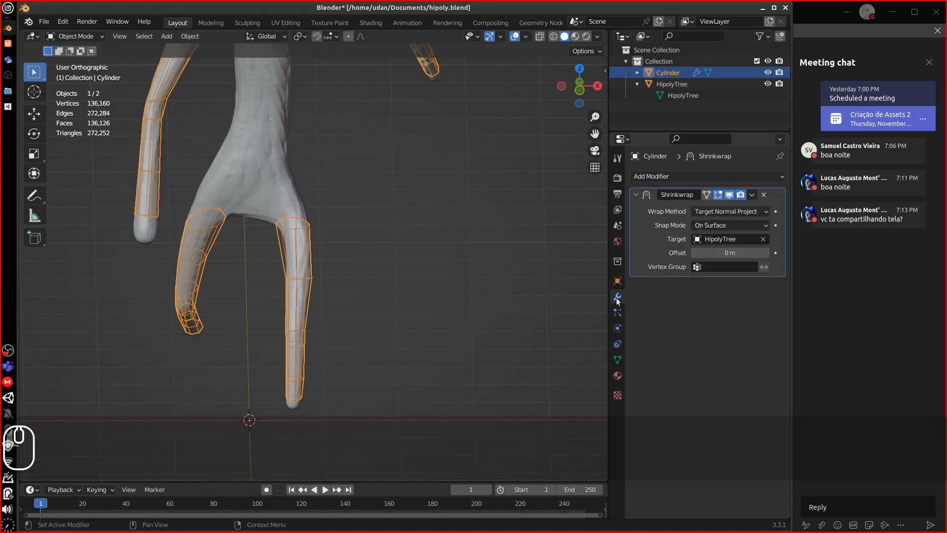
middle_click_drag(504, 291, 467, 241)
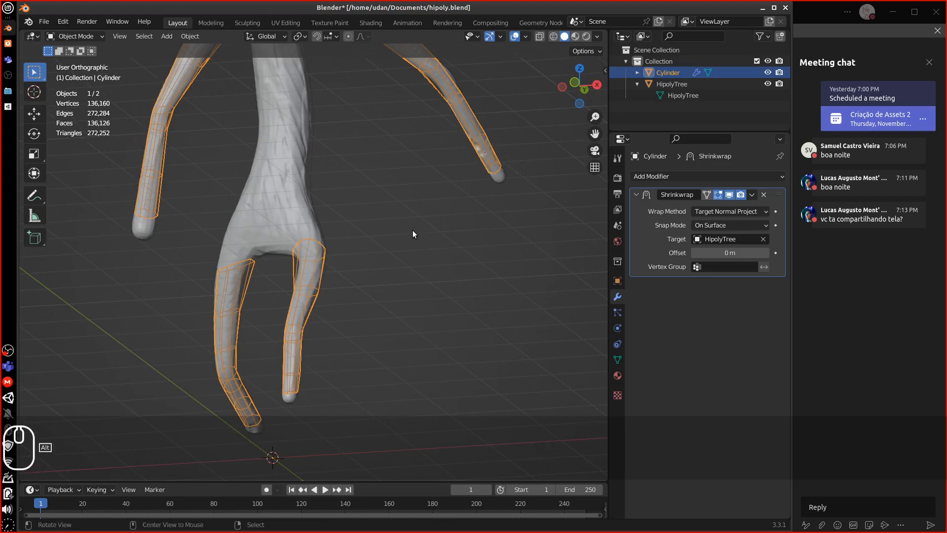
left_click_drag(412, 230, 422, 286, "alt+shift")
left_click_drag(505, 286, 412, 286, "alt")
left_click_drag(412, 281, 410, 389, "alt+shift")
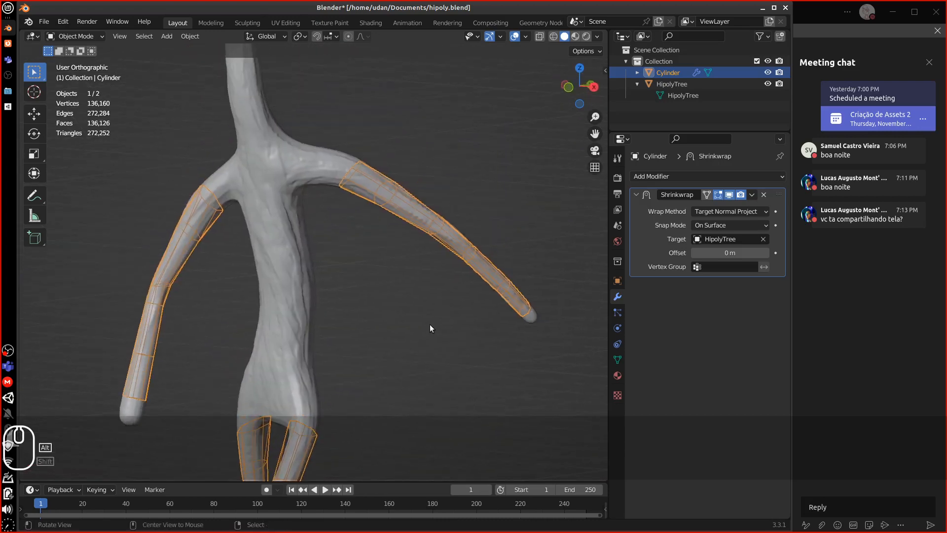
left_click_drag(430, 324, 490, 316, "alt")
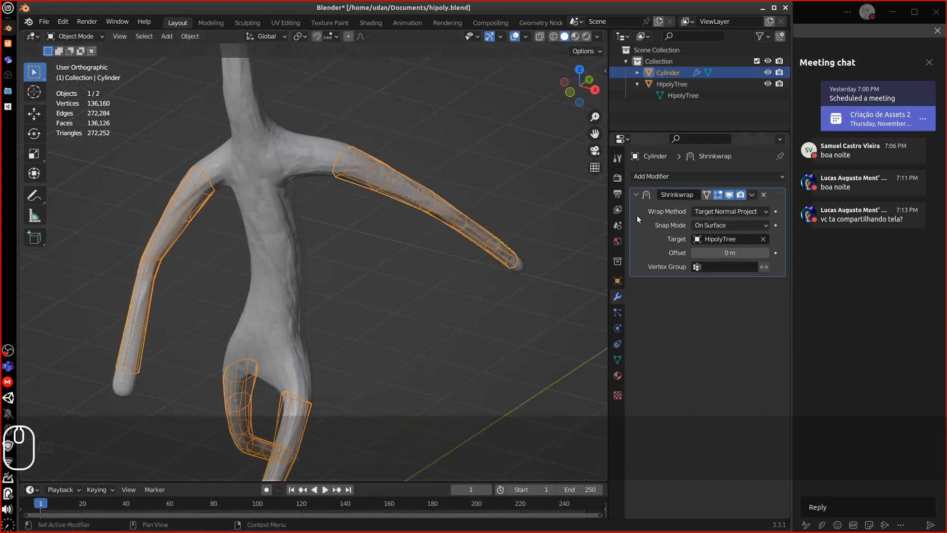
- Hide HipolyTree to examine the wrapped wireframe segments on their own, and show it again
left_click(767, 84)
left_click_drag(424, 253, 443, 229, "alt")
key("1")
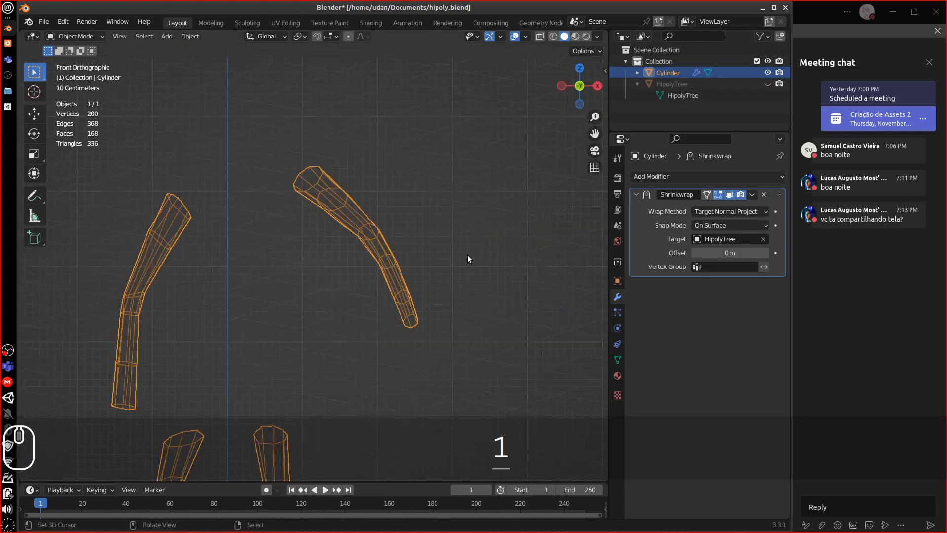
left_click_drag(408, 332, 387, 294, "alt")
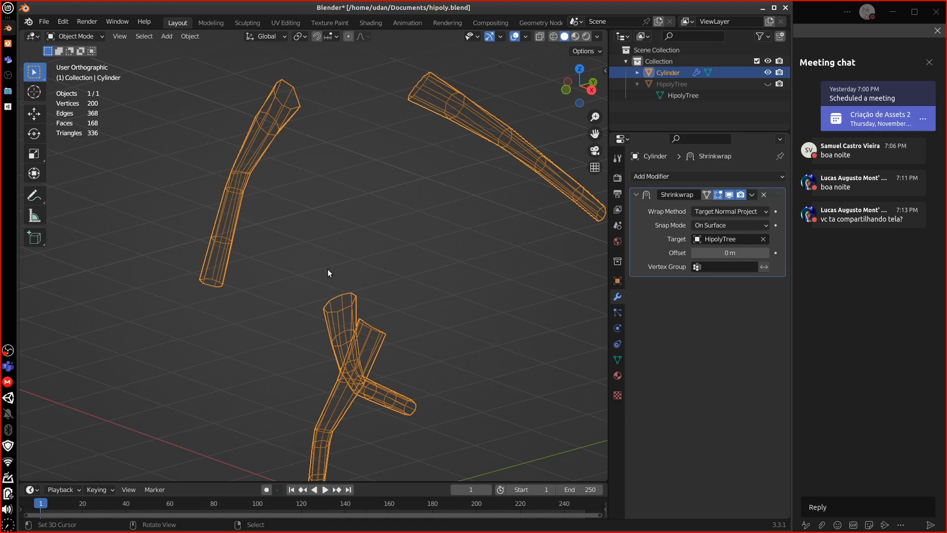
key("Tab")
key("Tab")
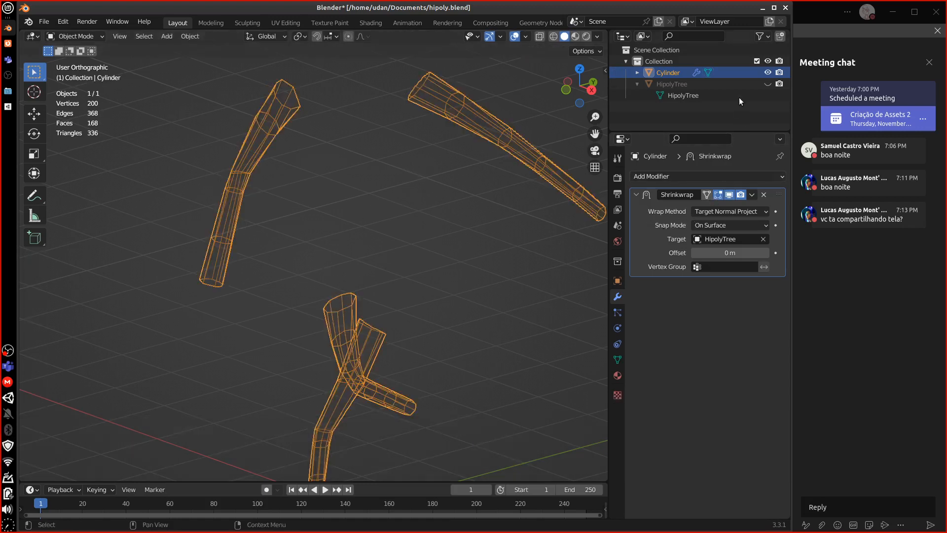
left_click(768, 84)
middle_click_drag(434, 282, 441, 283)
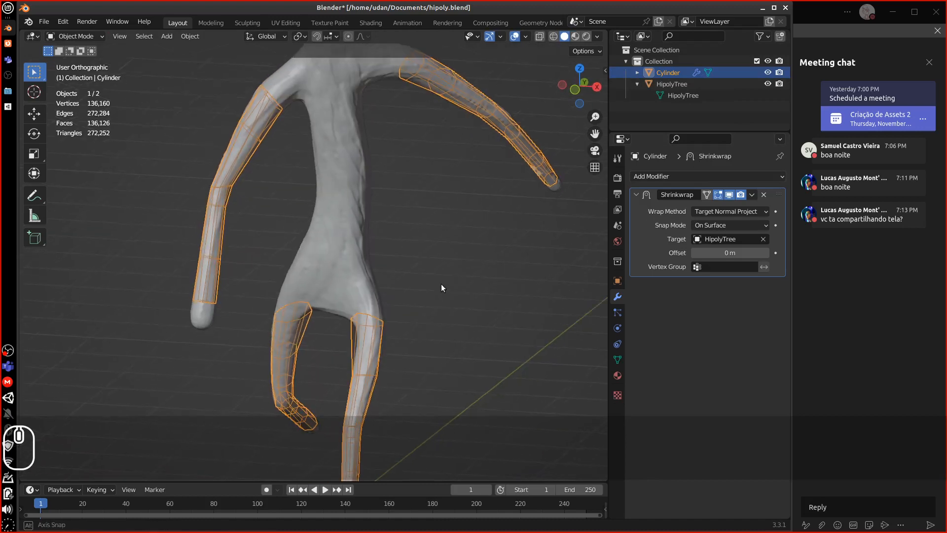
- Enter Edit Mode on the Cylinder and try extruding the upper edge loop of the right-hand root segment toward the trunk
key("Tab")
left_click(373, 315)
left_click(374, 315, "alt")
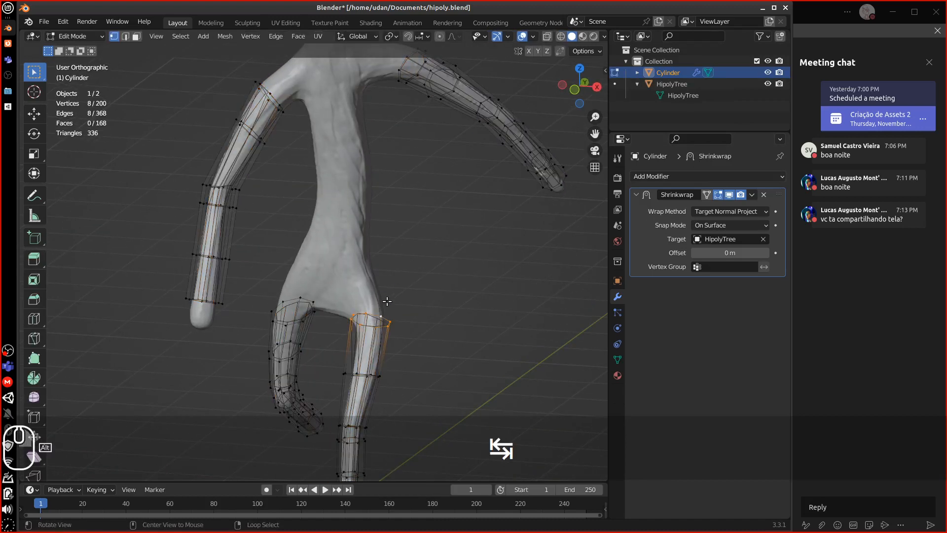
key("e")
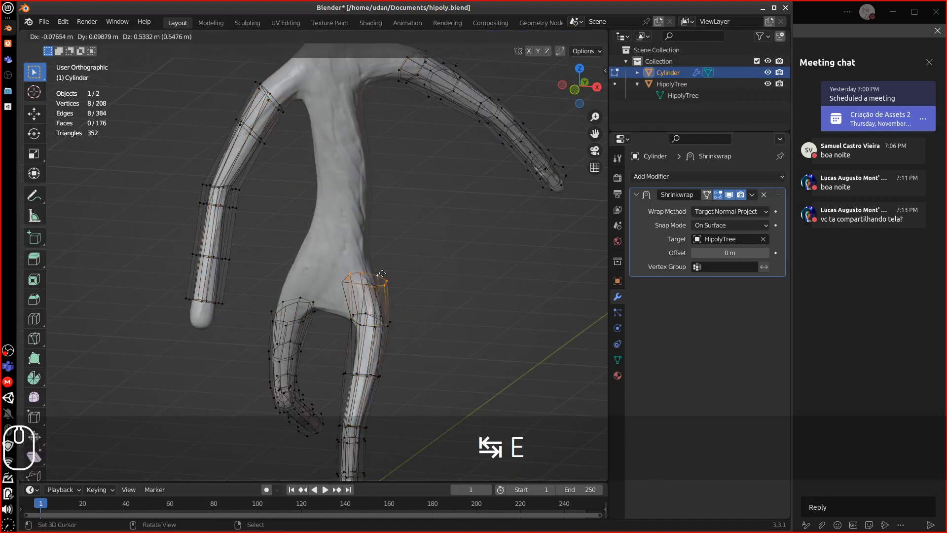
left_click(380, 284)
key("ctrl+z")
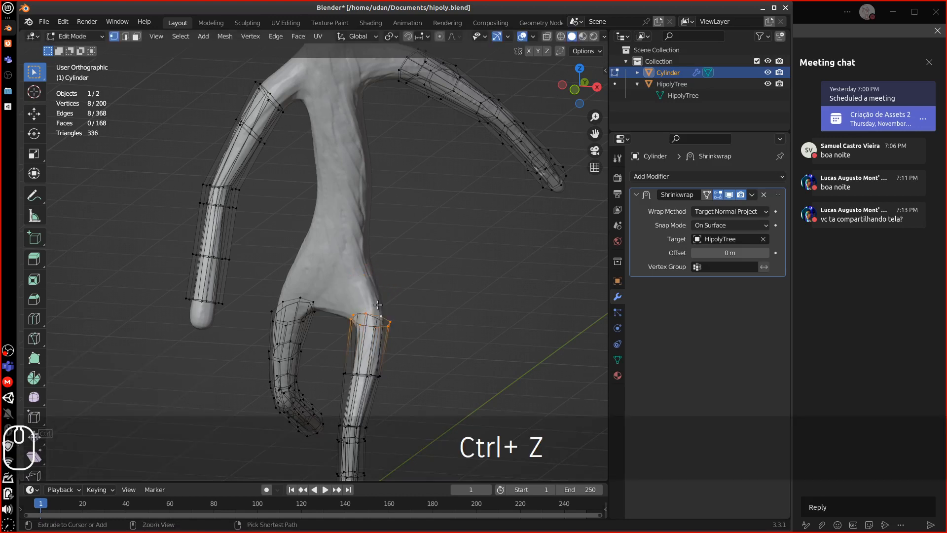
key("ctrl+z")
- Select the upper edge loop of the right-hand root segment and try moving it
middle_click_drag(461, 178, 460, 210, "shift")
middle_click_drag(390, 281, 424, 276)
middle_click_drag(391, 312, 422, 303, "shift")
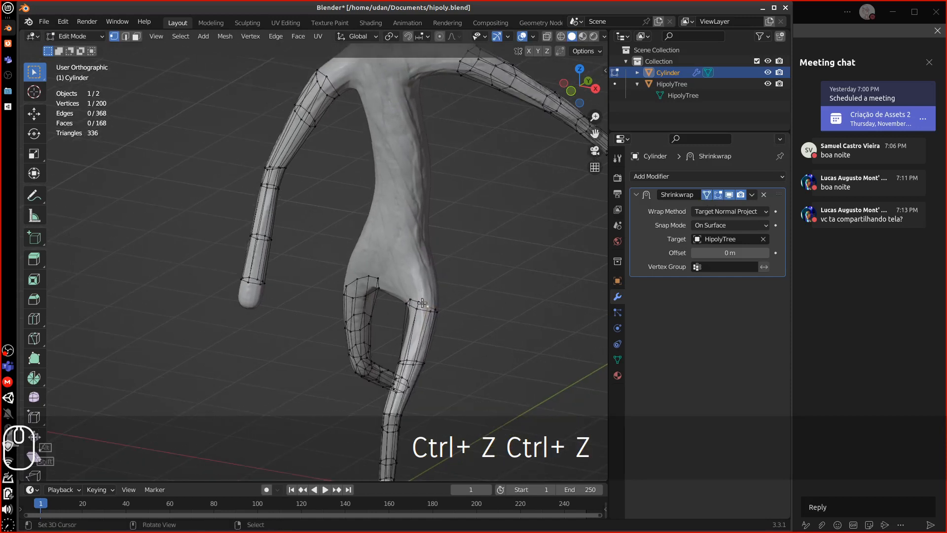
left_click(427, 304, "alt")
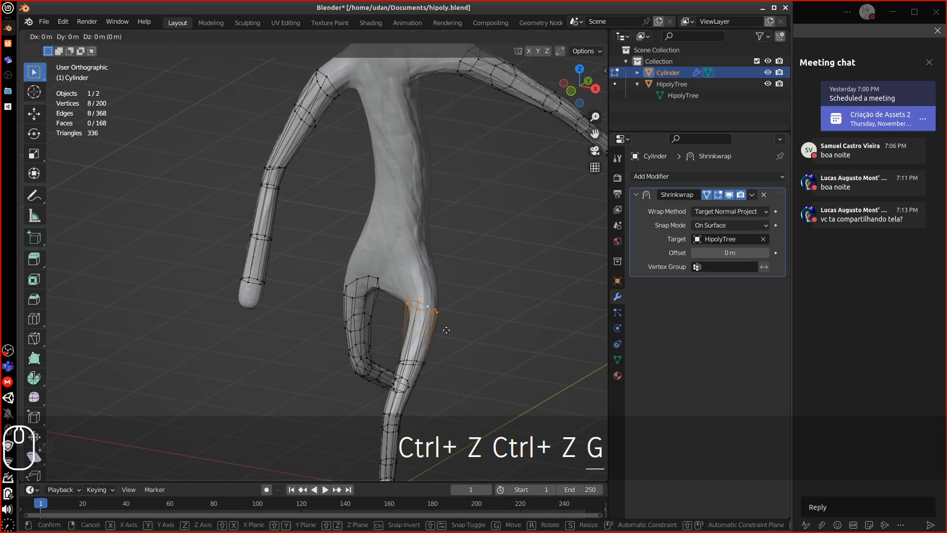
key("g")
key("Escape")
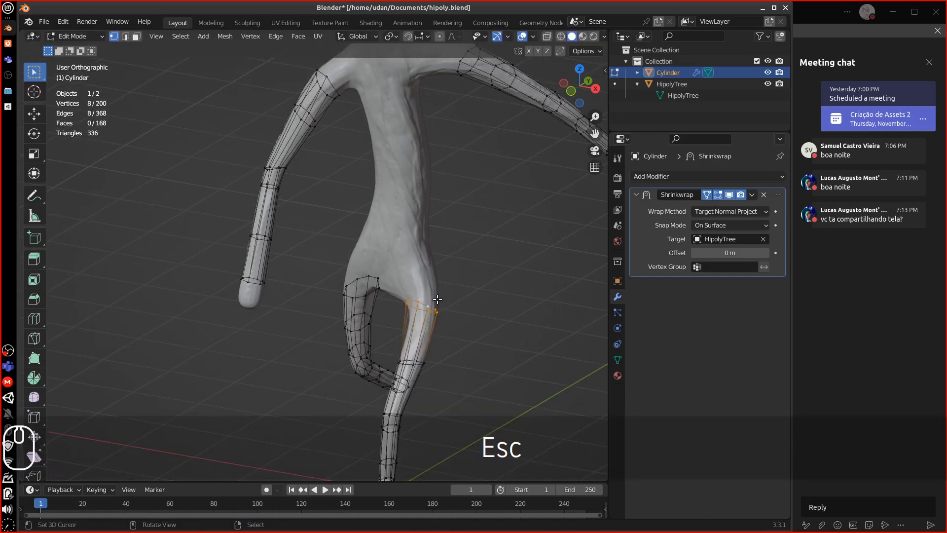
- Try extruding a narrow strip of faces from the right-hand root's upper edge up along the trunk, and undo it
middle_click_drag(468, 299, 411, 299)
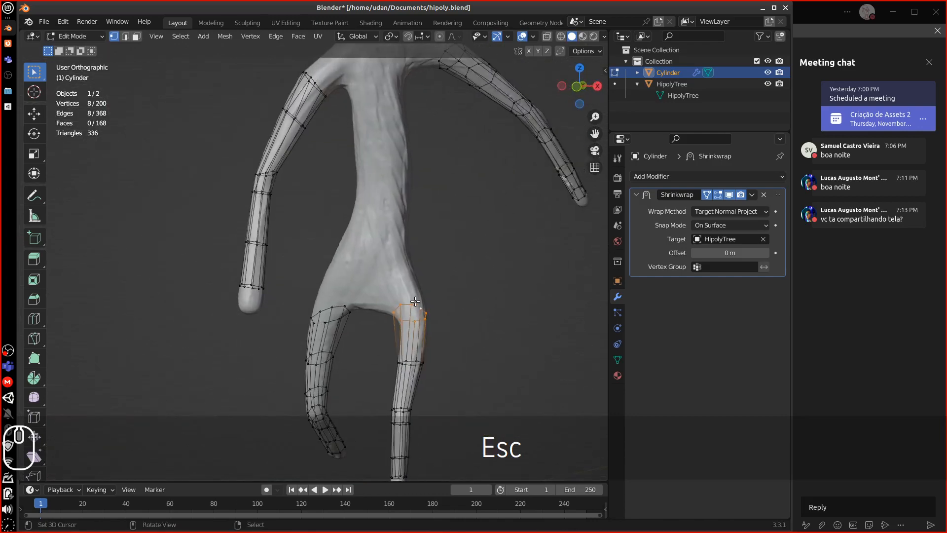
left_click(411, 299)
right_click(392, 274, "ctrl")
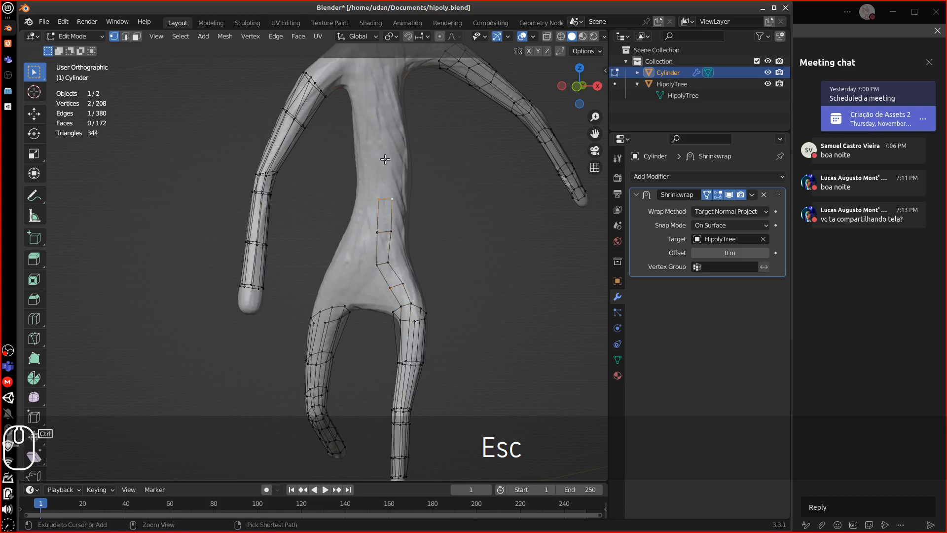
right_click(380, 130, "ctrl")
middle_click_drag(379, 130, 416, 243)
key("ctrl+z")
key("ctrl+z")
key("ctrl+z")
key("ctrl+z")
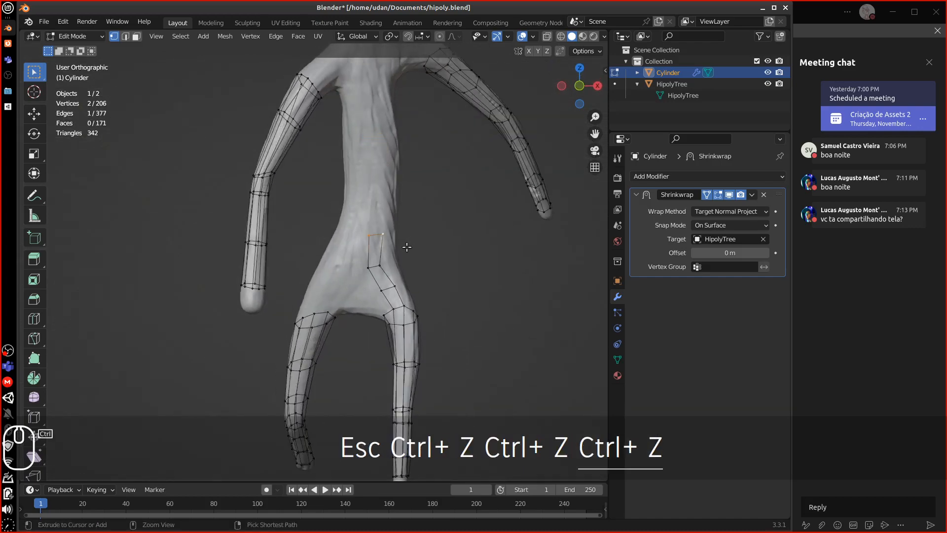
key("ctrl+z")
key("ctrl+z")
- Try extruding part of the edge loop at the right-hand branch's inner end toward the trunk, and undo it
middle_click_drag(405, 241, 403, 262)
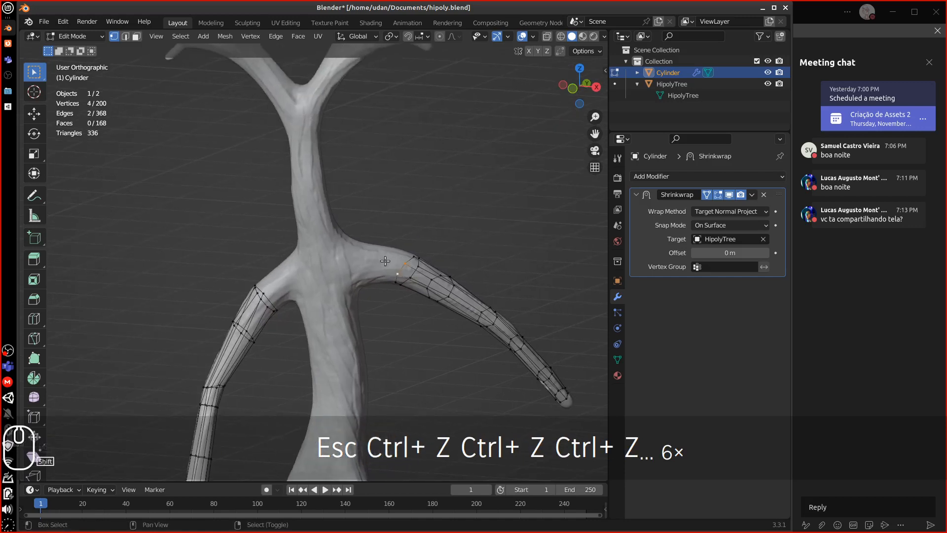
key("e")
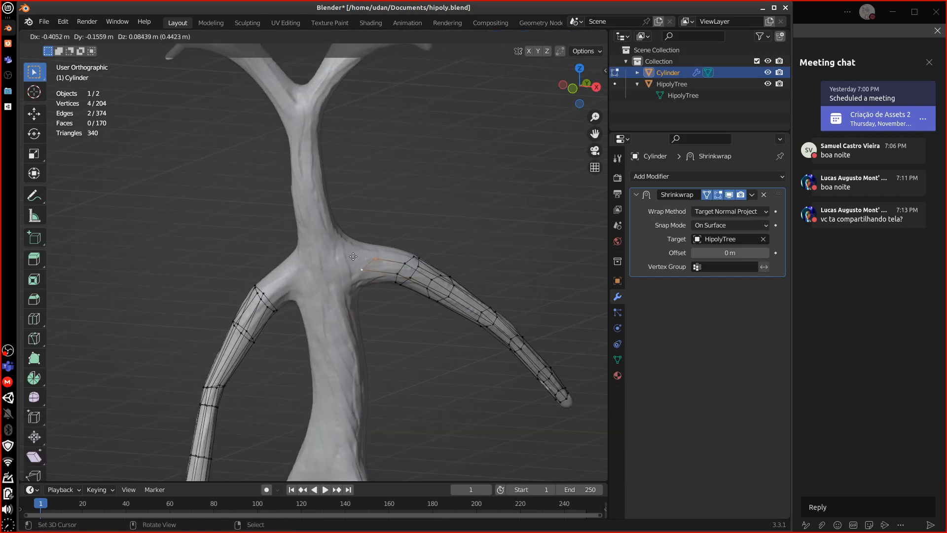
left_click(360, 254)
key("ctrl+z")
key("ctrl+z")
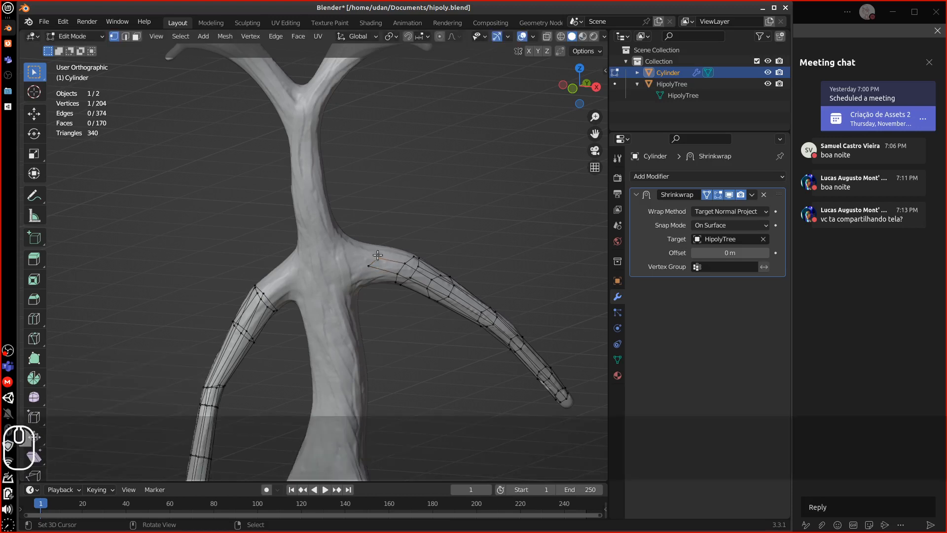
- Extrude the full inner edge loop of the right-hand branch about 0.45 m toward the trunk and rotate it about -43°
left_click(416, 258, "alt")
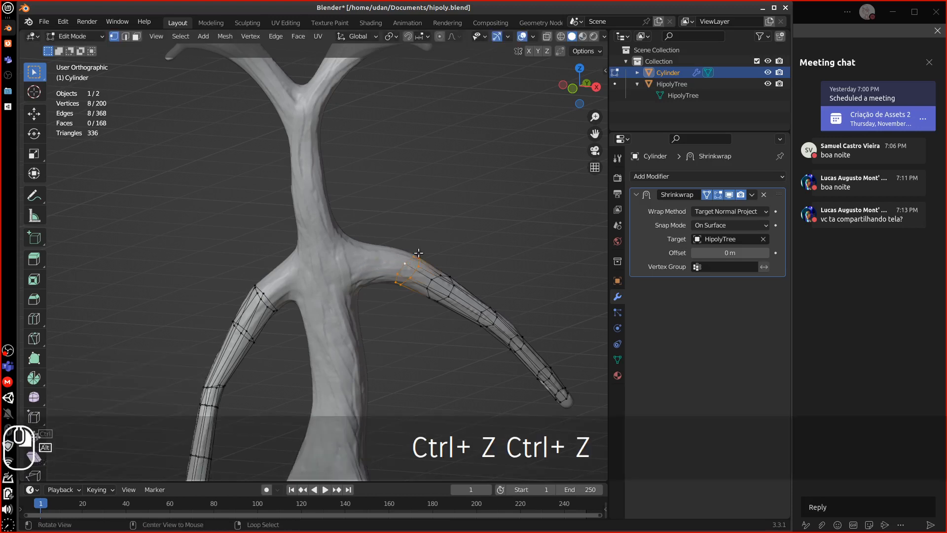
key("e")
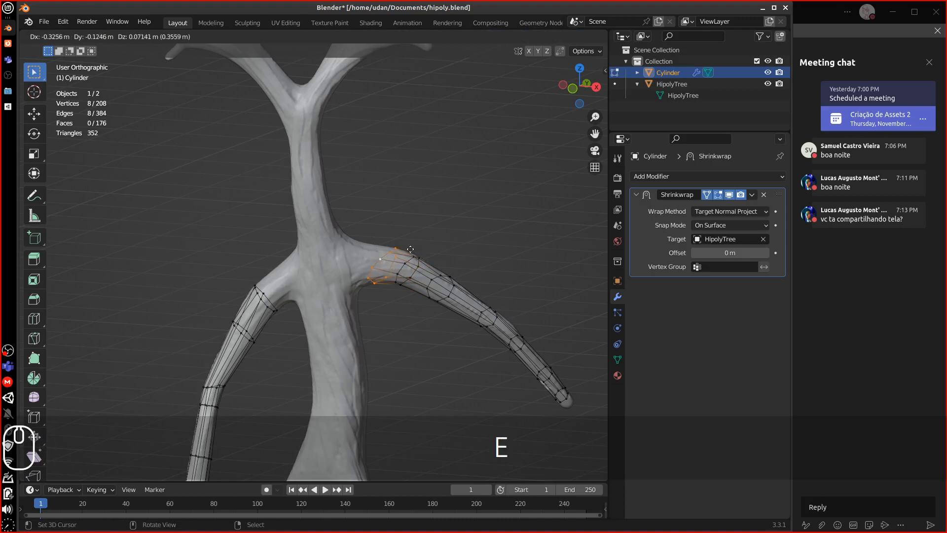
left_click(408, 243)
key("r")
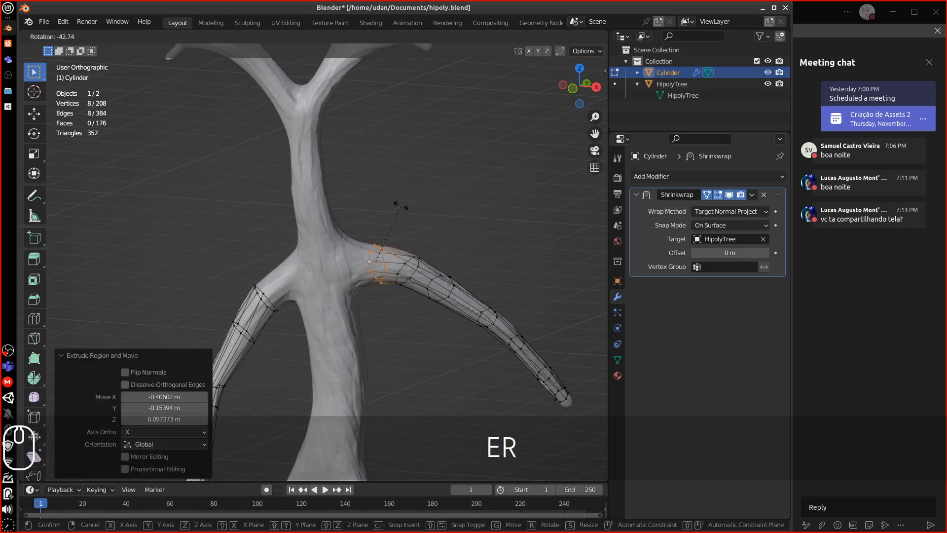
left_click(402, 206)
middle_click_drag(401, 219, 334, 240)
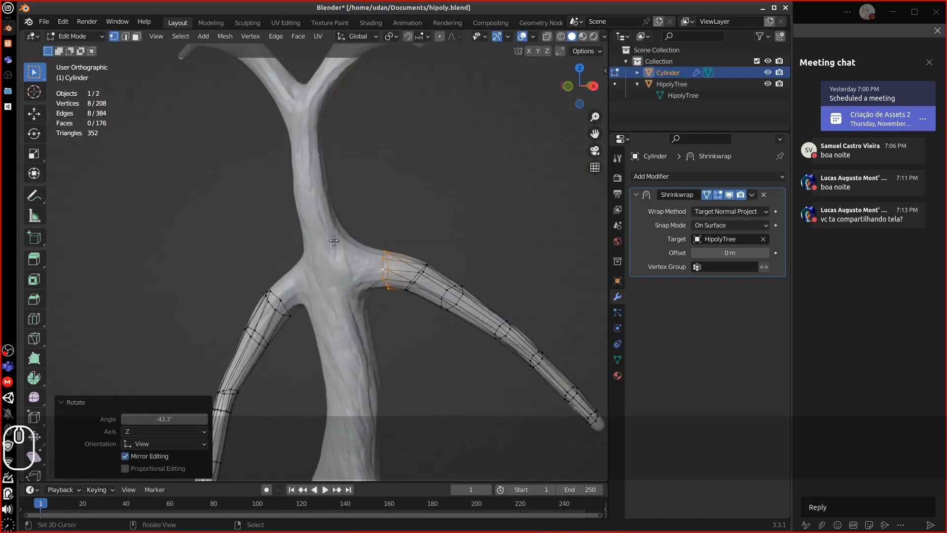
- Extrude the left-hand branch's inner edge loop about 0.28 m toward the trunk, rotate it about 20°, and shift it about 0.06 m closer
left_click(280, 308, "alt")
middle_click_drag(281, 308, 270, 295)
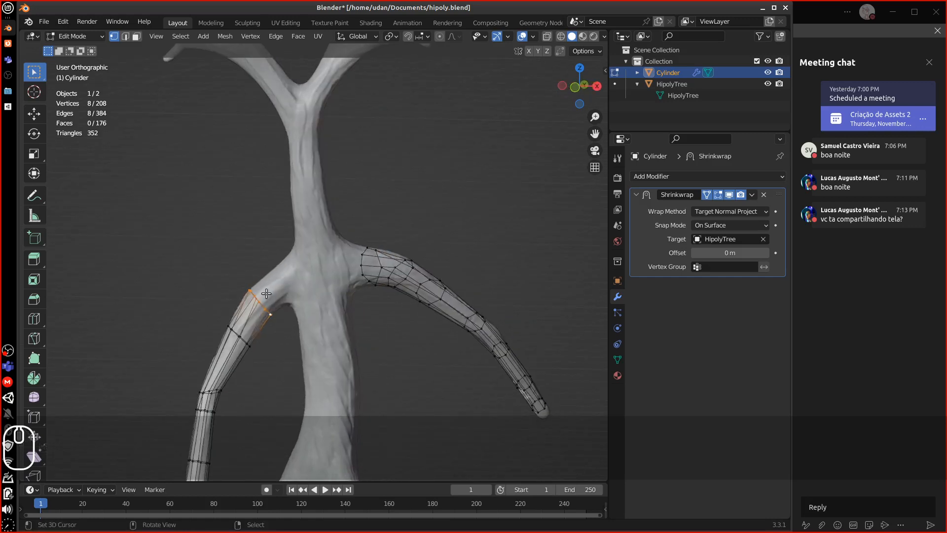
key("e")
left_click(285, 279)
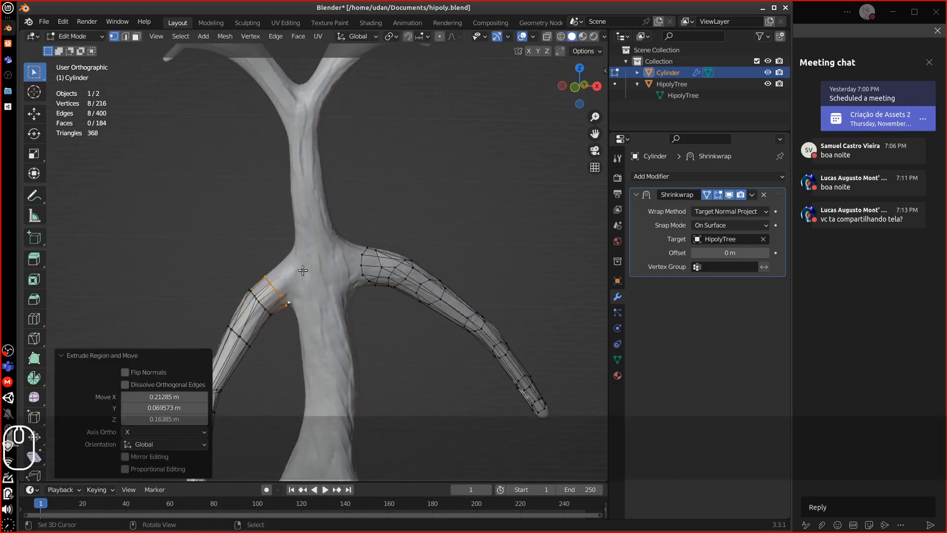
key("r")
left_click(326, 287)
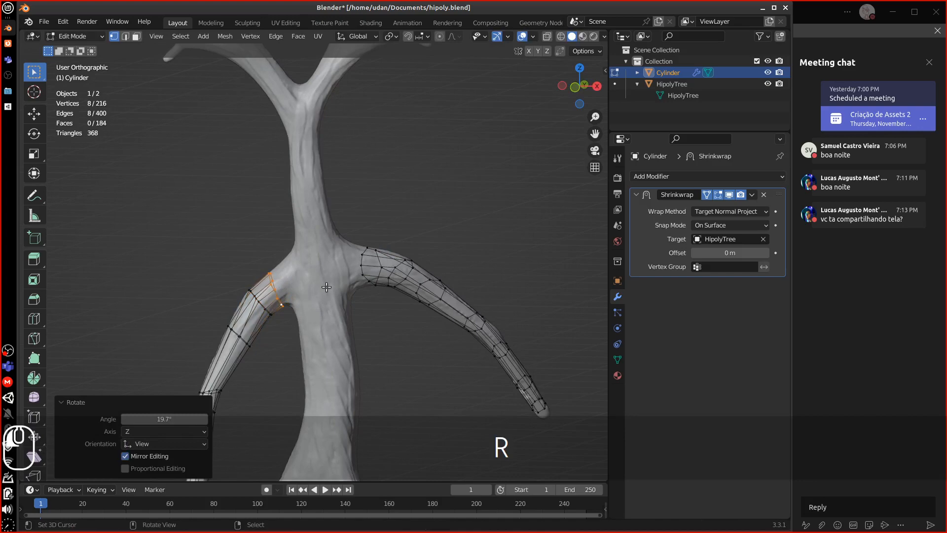
key("g")
left_click(276, 256)
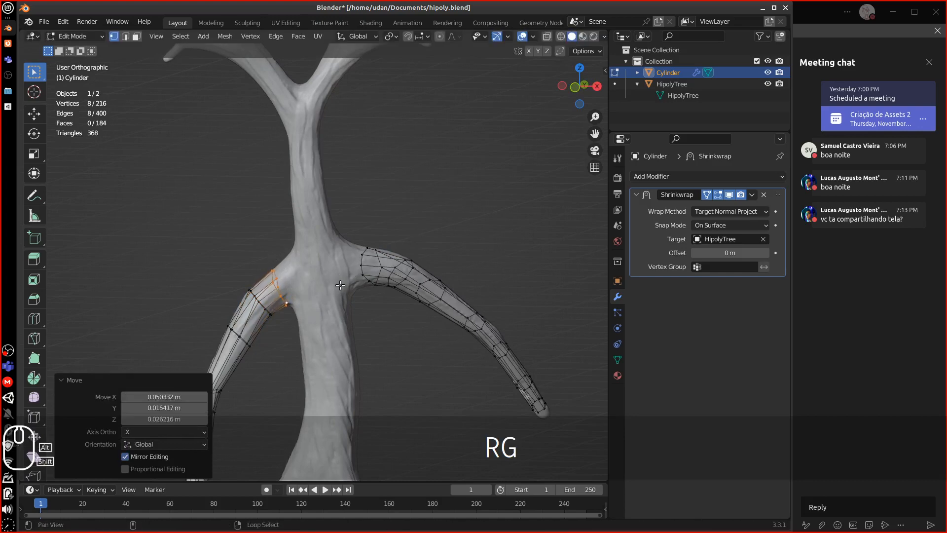
- Try rotating the inner edge loop of the right-hand branch around the global X axis
mouse_move(342, 277)
middle_mouse_down()
mouse_move(390, 267)
mouse_move(281, 281)
mouse_move(402, 258)
mouse_move(310, 250)
mouse_move(355, 264)
middle_mouse_up()
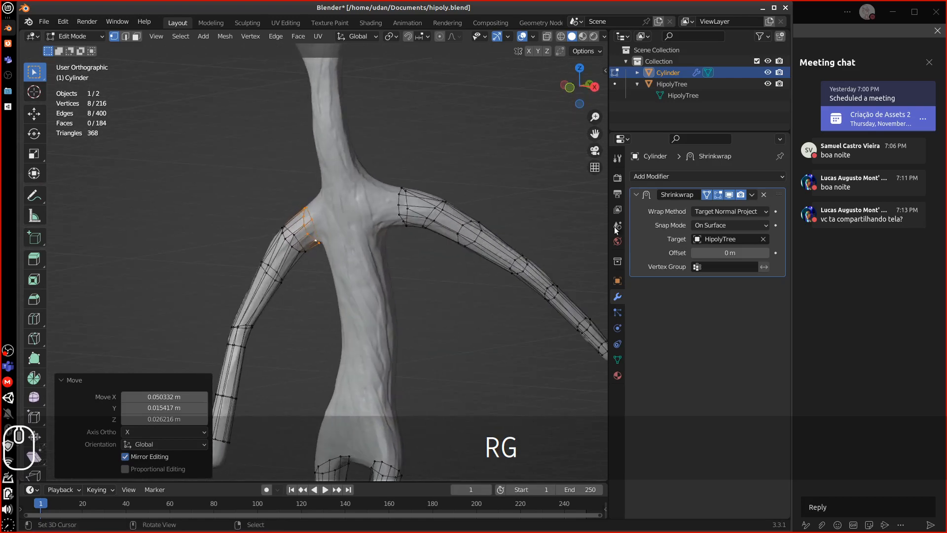
middle_click_drag(376, 325, 448, 261)
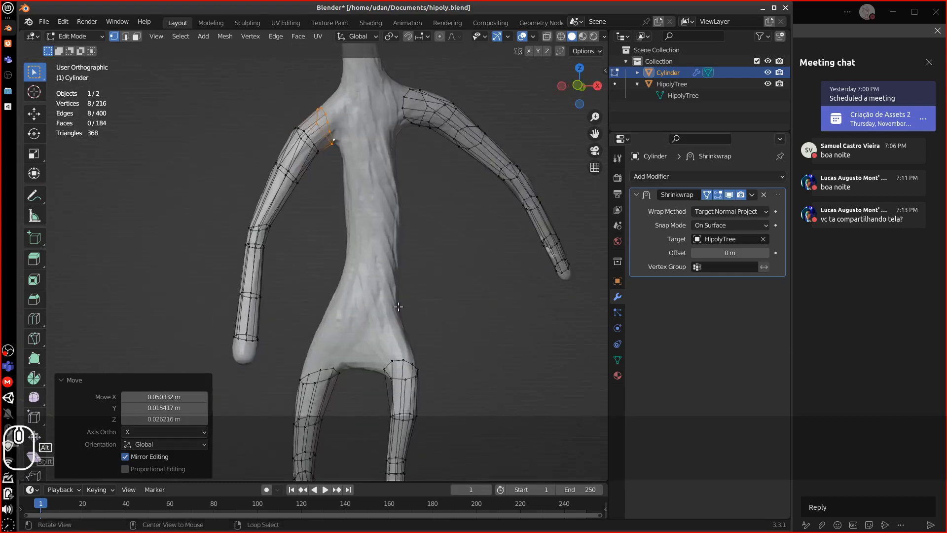
middle_click_drag(427, 299, 488, 187)
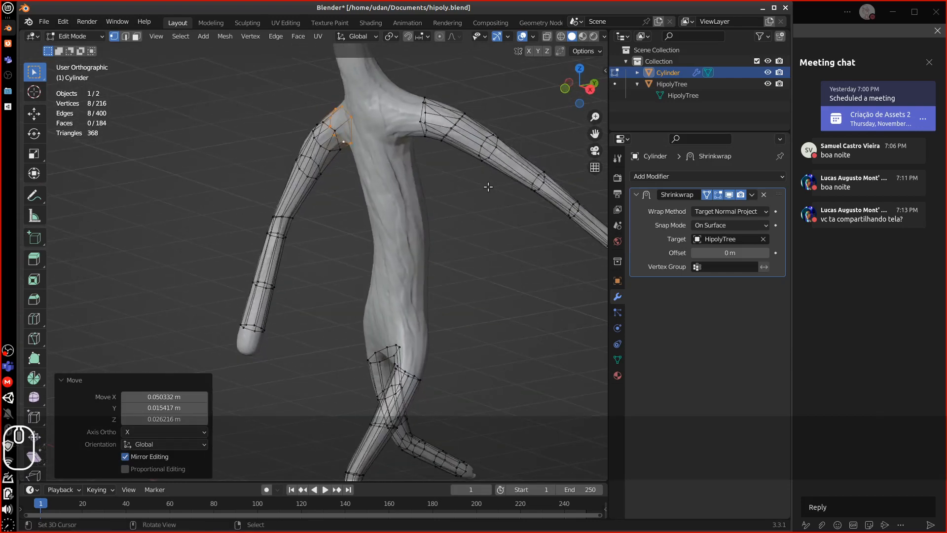
mouse_move(468, 133)
middle_mouse_down()
mouse_move(420, 127)
mouse_move(424, 137)
mouse_move(461, 132)
middle_mouse_up()
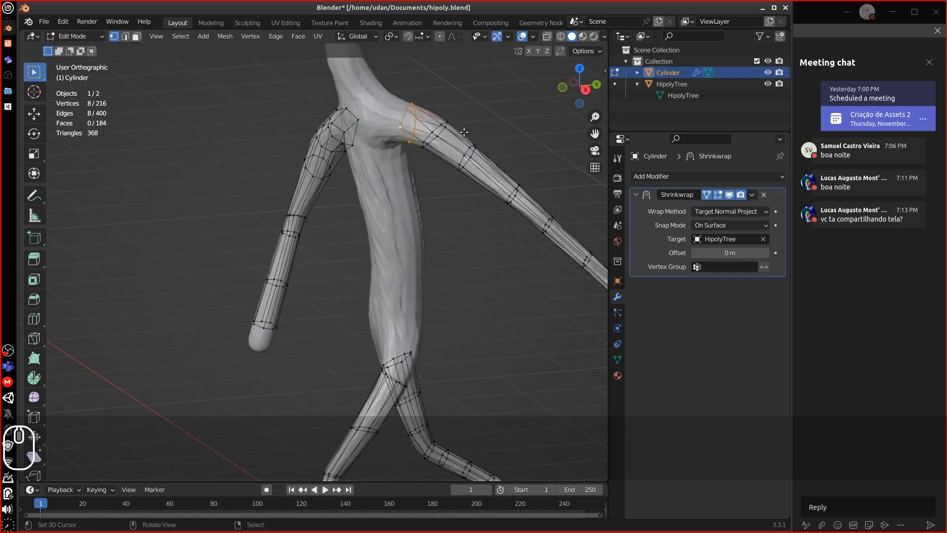
key("r")
key("x")
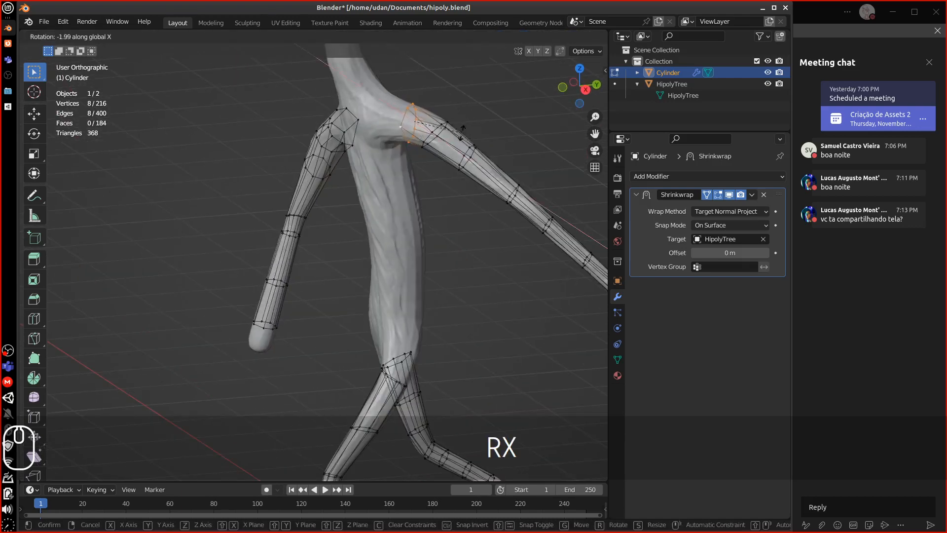
key("Escape")
- Reposition a front vertex on the right-hand branch's inner edge loop, finishing with a move of about 0.04 m
left_click_drag(465, 118, 375, 183, "alt")
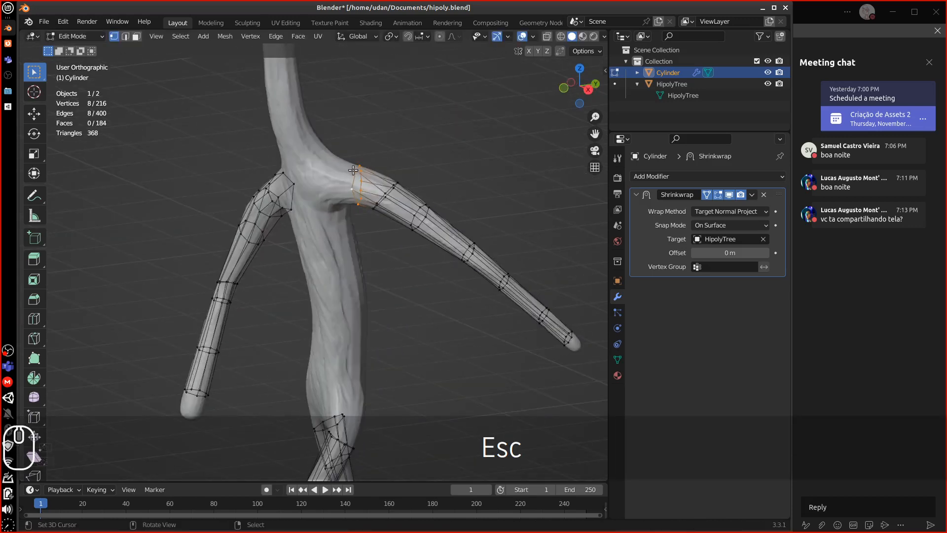
left_click(373, 183)
key("g")
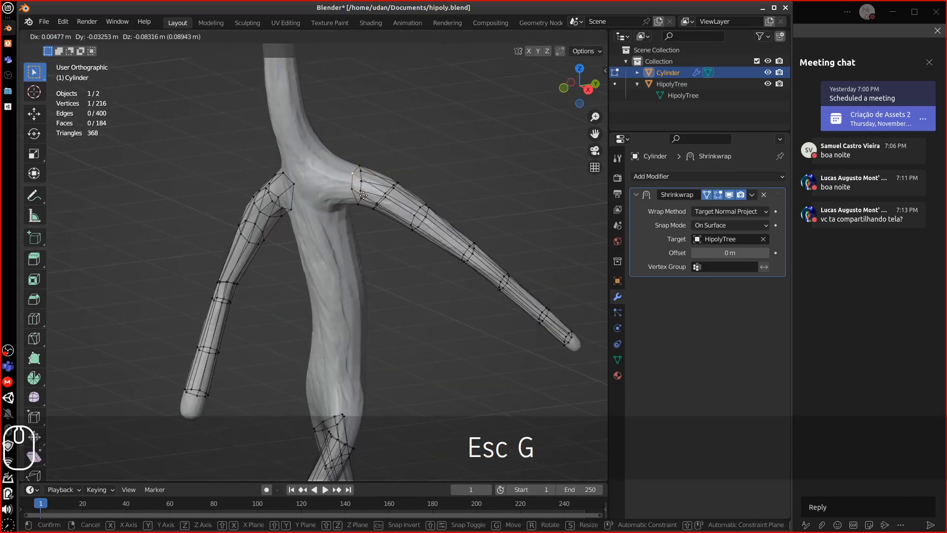
left_click(350, 193)
right_click(350, 191)
key("g")
left_click(354, 193)
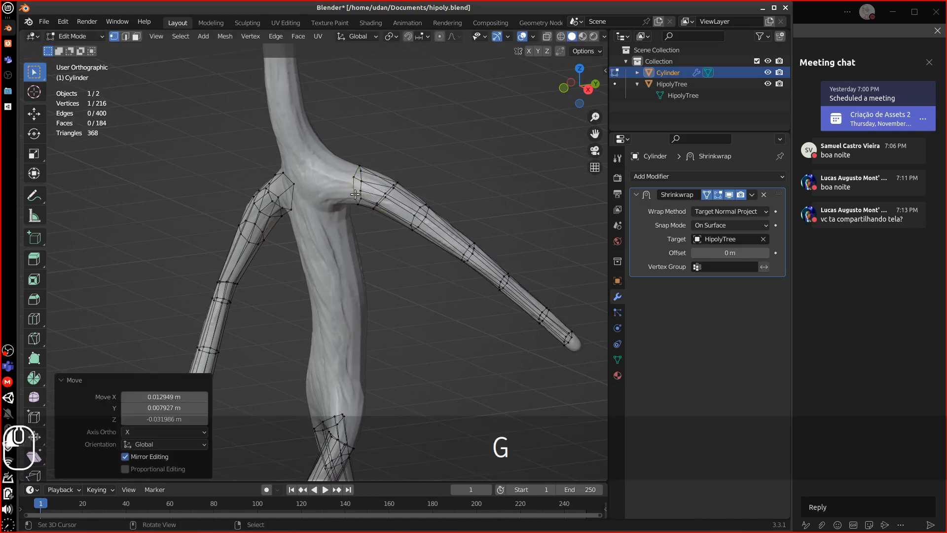
- Adjust an upper vertex on the right-hand branch's inner edge loop, finishing with a move of about 0.03 m
right_click(363, 172)
middle_click_drag(398, 164, 341, 195)
right_click(342, 195)
right_click(351, 194)
key("g")
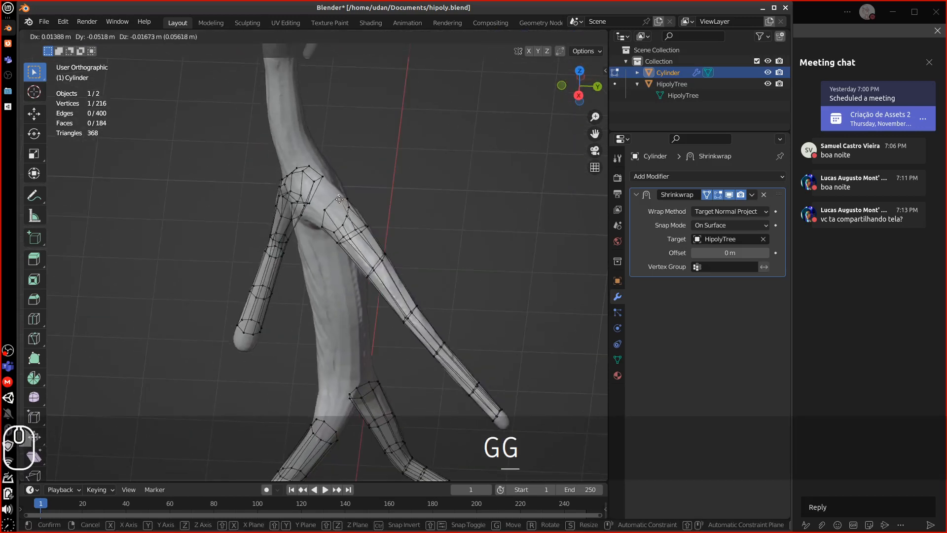
left_click(349, 198)
right_click(351, 195)
key("g")
left_click(351, 195)
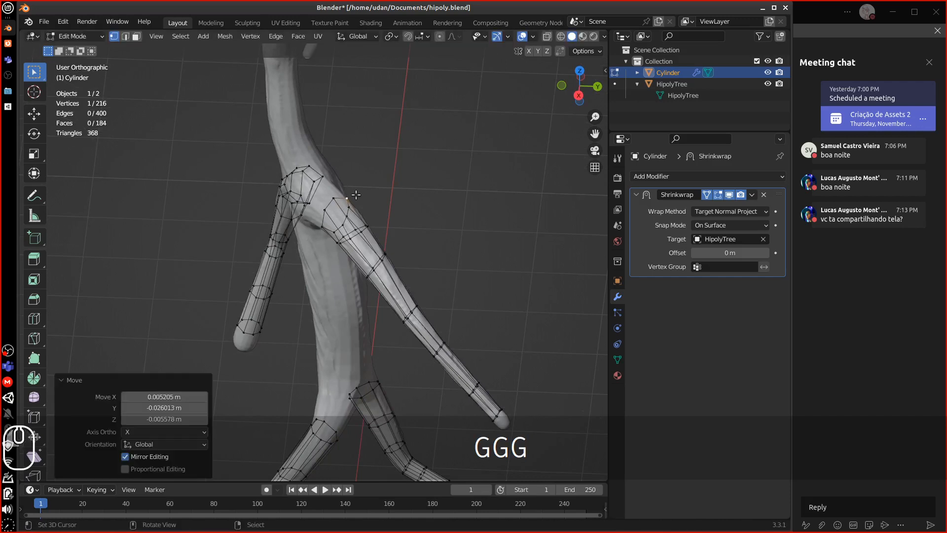
- Set the Cylinder's viewport Display As option to Solid
middle_click_drag(352, 194, 577, 176)
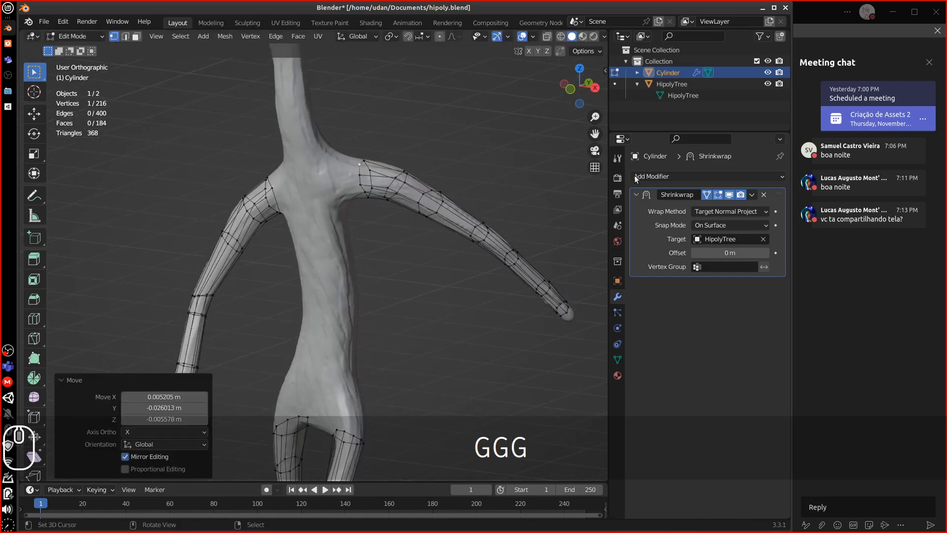
left_click(617, 358)
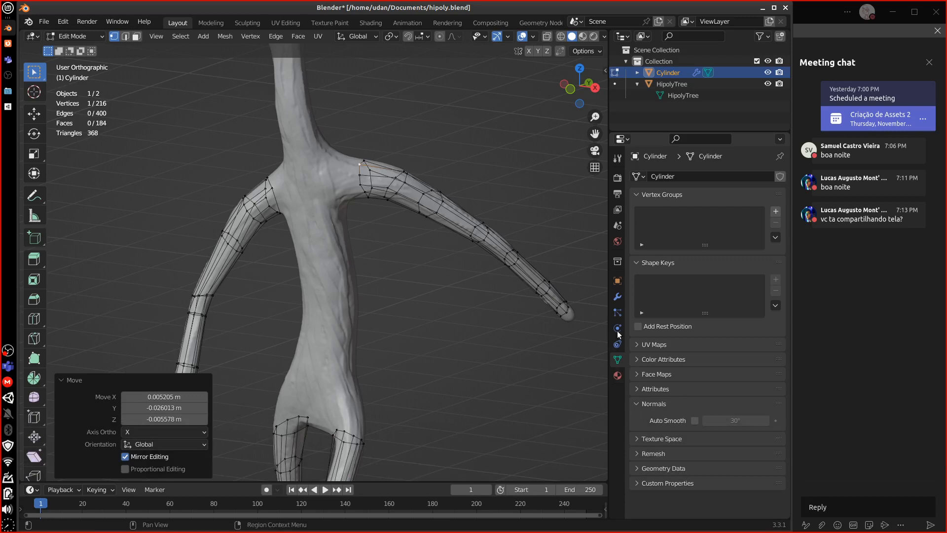
left_click(617, 280)
left_click(714, 400)
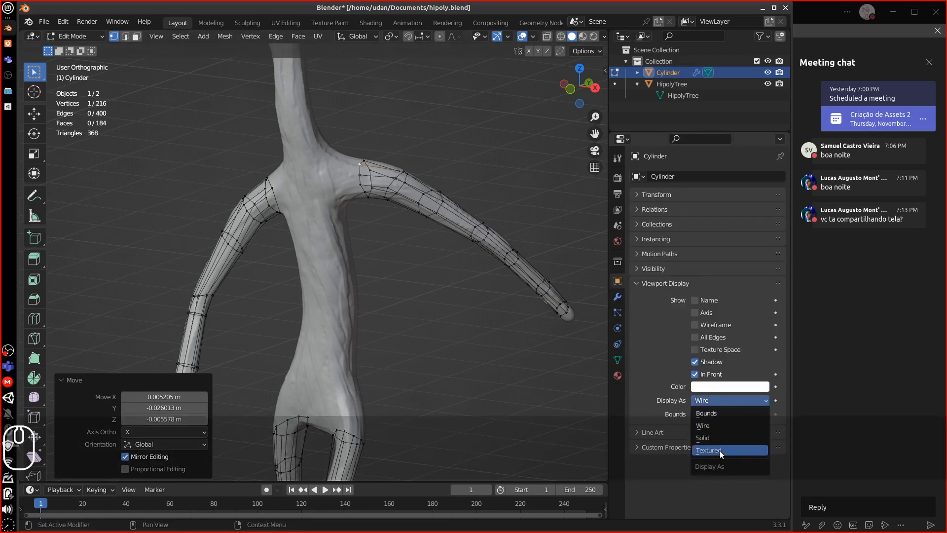
left_click(713, 438)
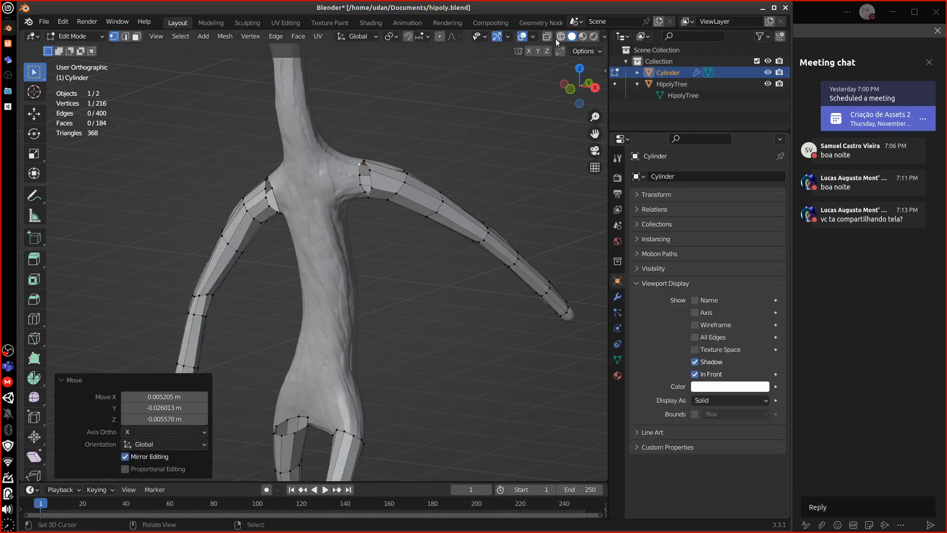
- Set the viewport's solid shading colour to Random so each object has its own colour
left_click(603, 37)
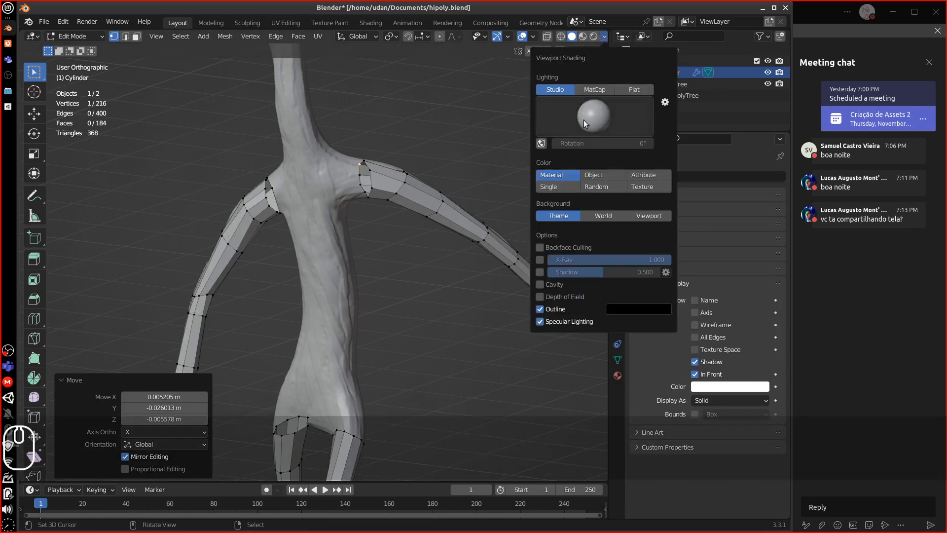
left_click(602, 192)
- Edge-slide the right-hand branch's innermost loop and the neighbouring loop outward along the limb
middle_click_drag(217, 279, 374, 178)
left_click(371, 187, "alt")
key("g")
key("g")
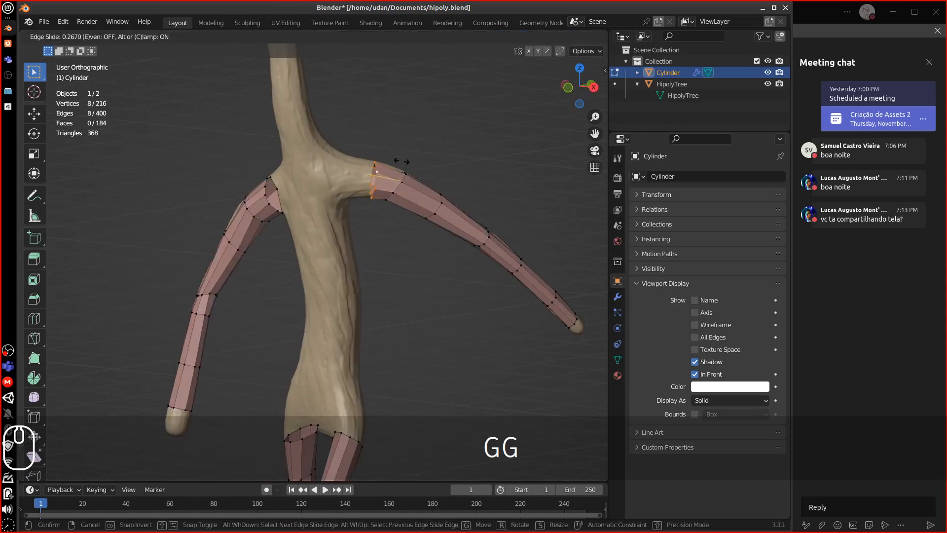
left_click(400, 164)
left_click(421, 177, "alt")
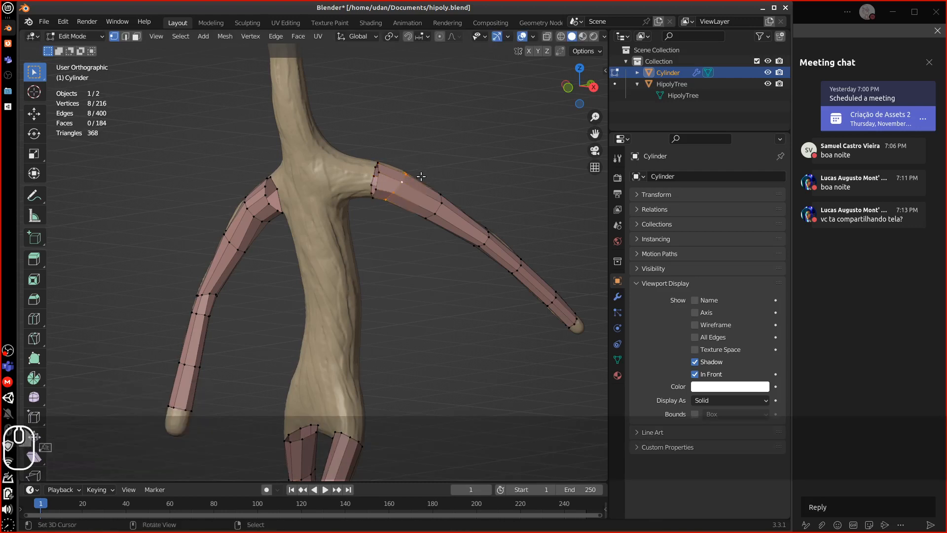
key("g")
key("g")
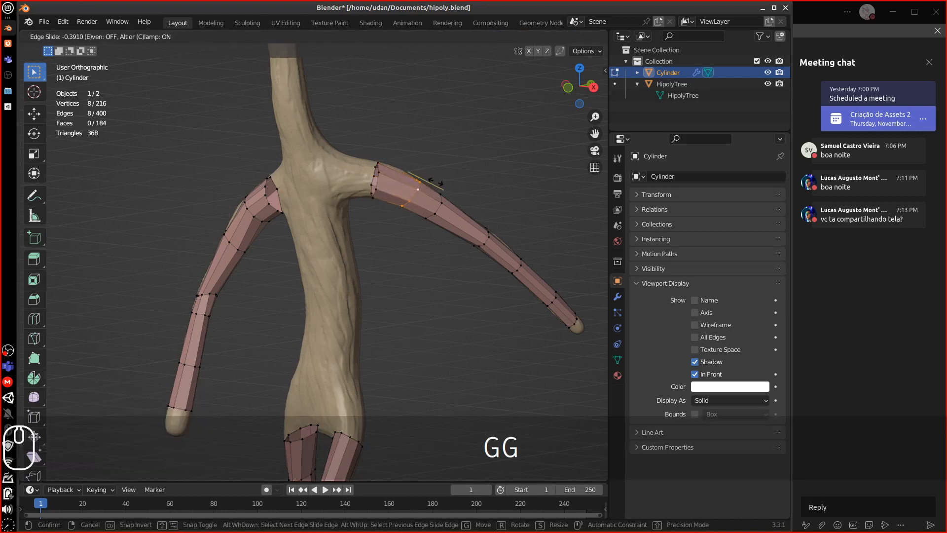
left_click(400, 204)
- Cut one edge loop across the left-hand branch's long middle segment with a slide factor of about -0.043
left_click(245, 235, "alt")
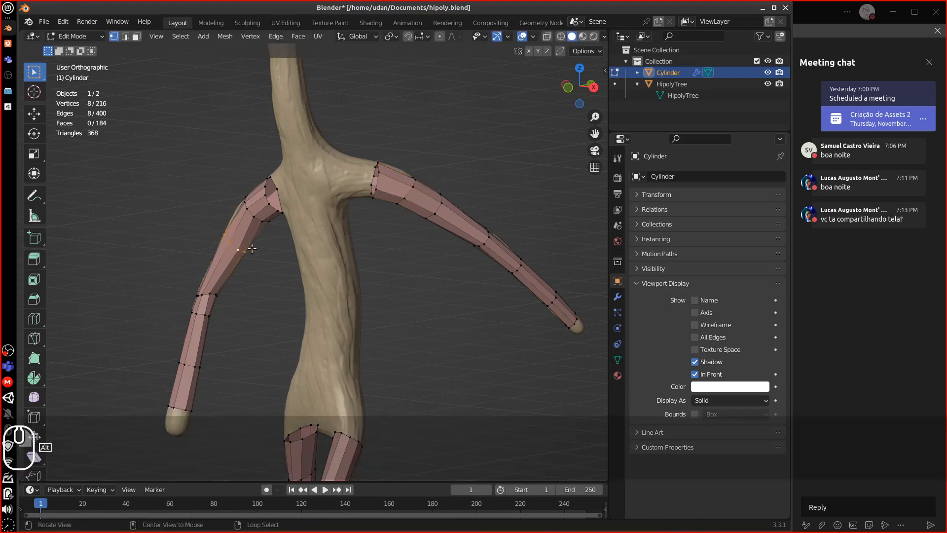
middle_click_drag(236, 249, 252, 268)
key("ctrl+r")
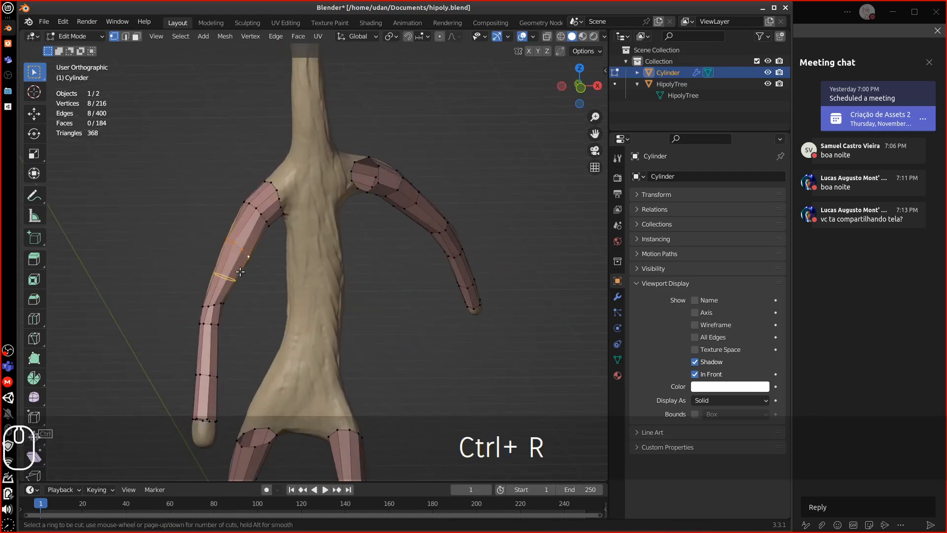
left_click(241, 271)
left_click(243, 271)
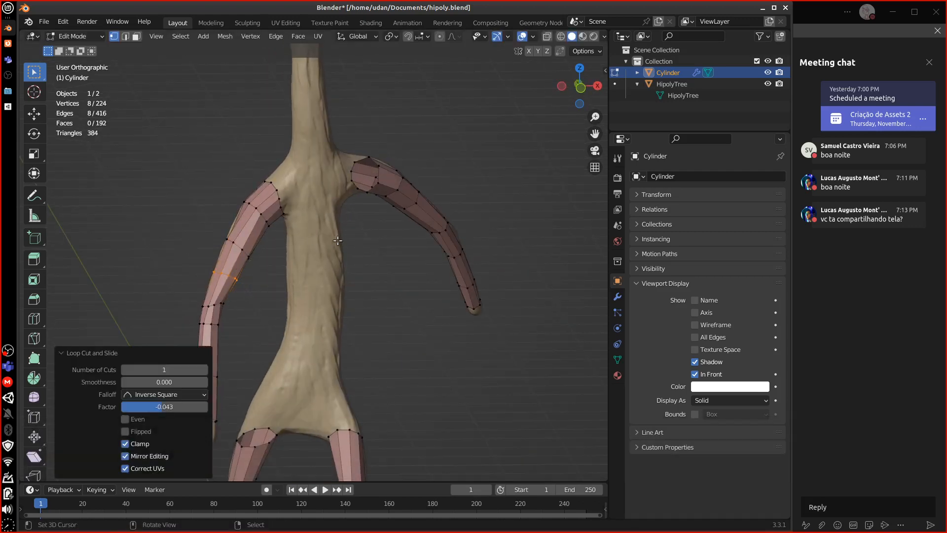
- Add one centred edge loop to the right-hand branch's long middle segment
middle_click_drag(426, 255, 434, 242)
key("ctrl+r")
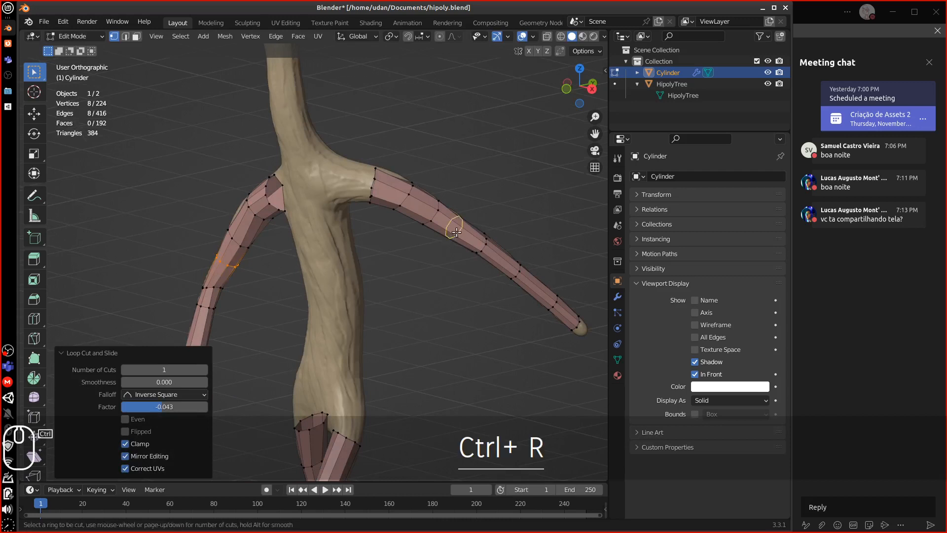
left_click(451, 230)
key("Escape")
- Add two centred edge loops to the right-hand lower limb, one above its bend and one nearer the trunk
left_click_drag(404, 294, 417, 158, "alt+shift")
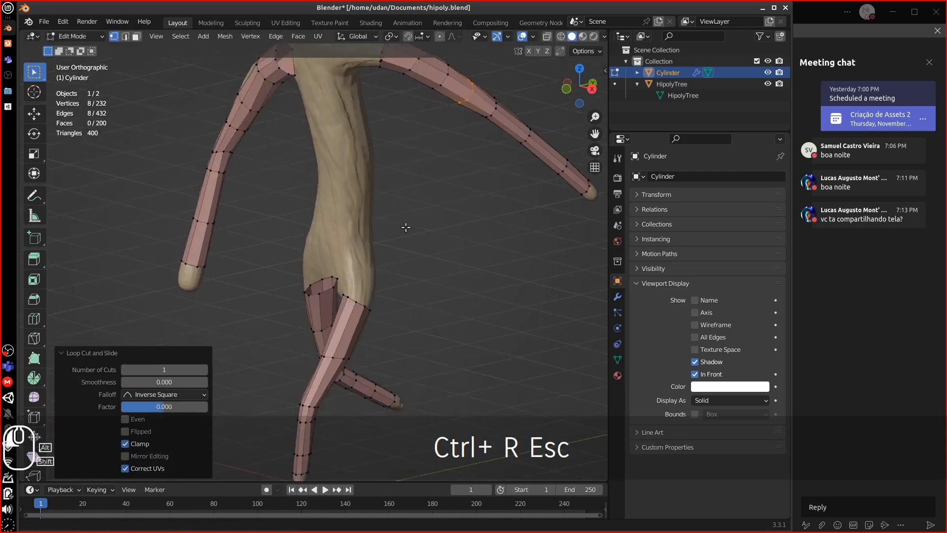
left_click_drag(406, 226, 403, 153, "alt+shift")
left_click_drag(409, 231, 353, 267, "alt")
key("ctrl+r")
left_click(349, 298)
key("Escape")
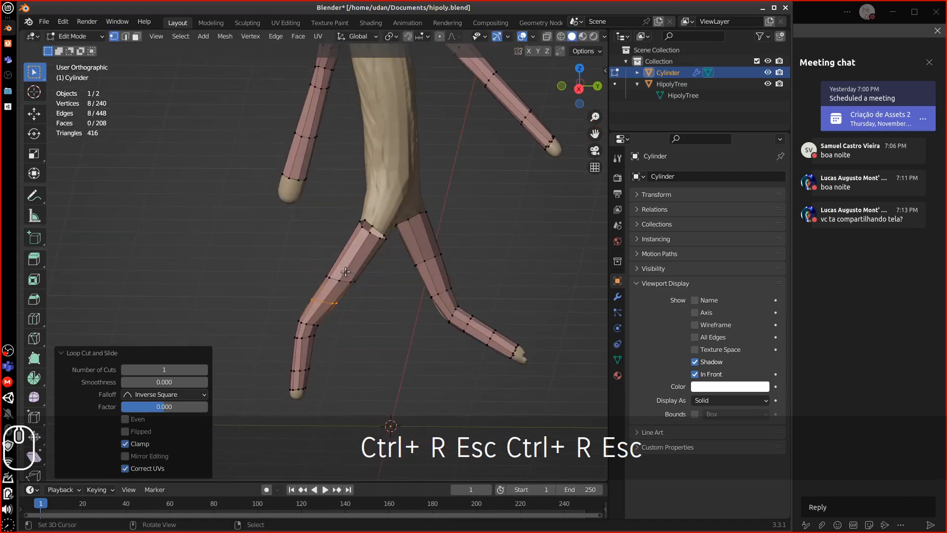
key("ctrl+r")
left_click(353, 266)
key("Escape")
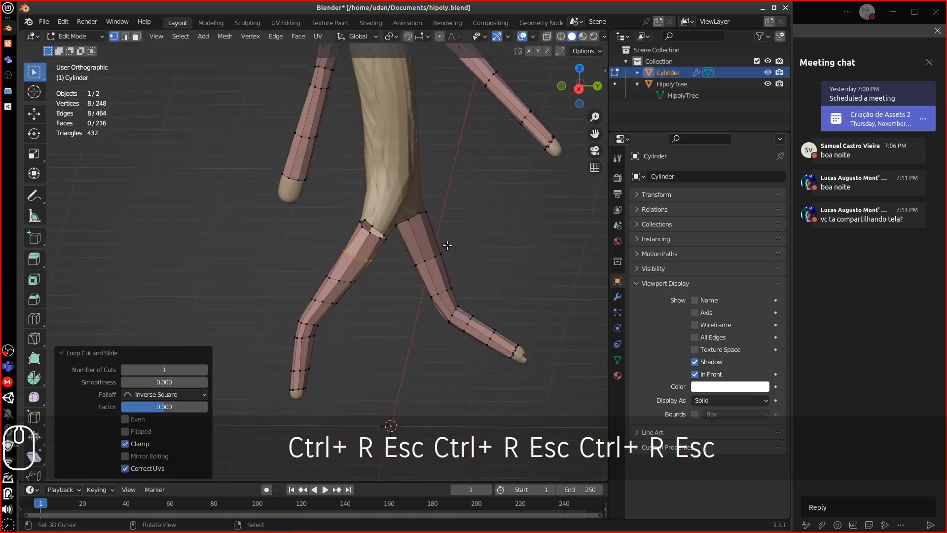
- Add one centred edge loop to the upper segment of the left-hand lower limb
middle_click_drag(352, 266, 416, 236)
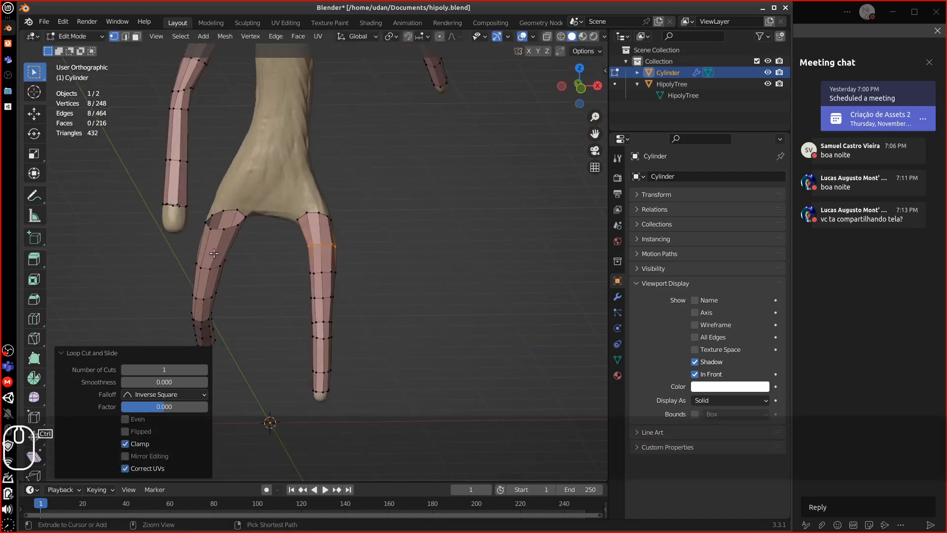
key("ctrl+r")
left_click(219, 249)
key("Escape")
- Leave Edit Mode and apply the Cylinder's Shrinkwrap modifier
middle_click_drag(328, 236, 444, 237)
left_click(617, 298)
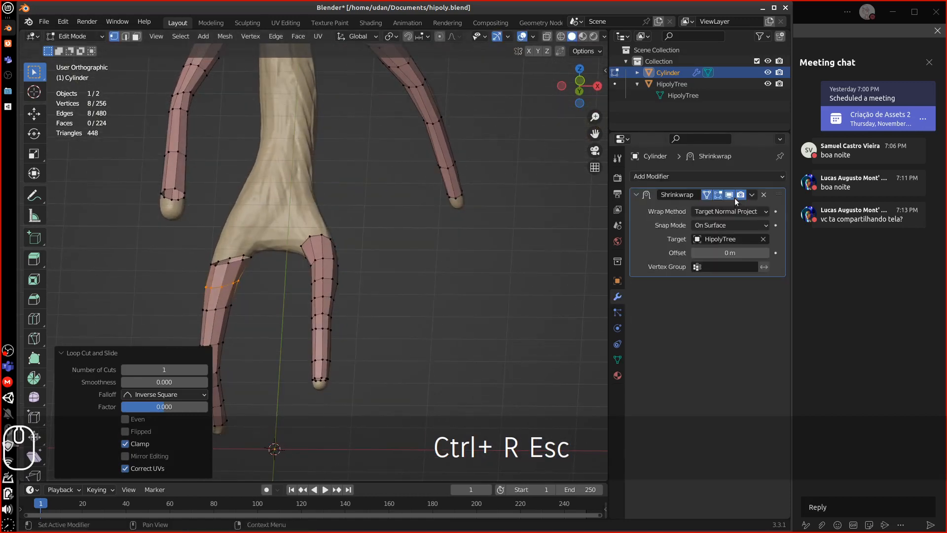
left_click(751, 194)
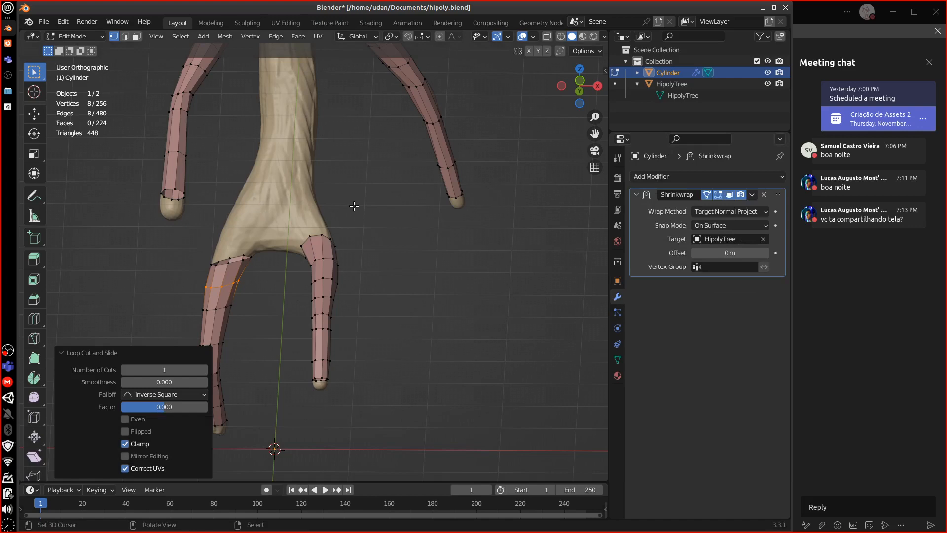
key("Tab")
left_click(751, 195)
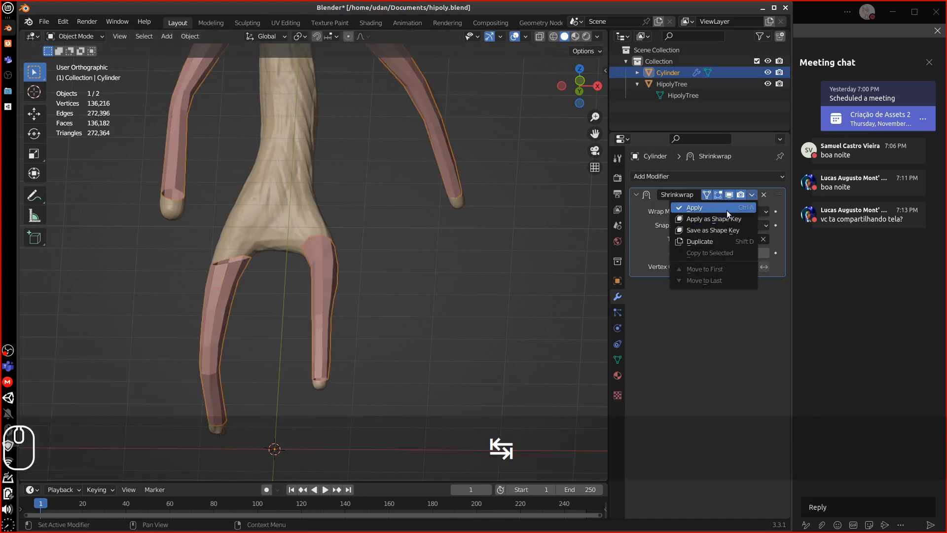
left_click(727, 210)
- Enable snapping and, in Edit Mode on the Cylinder, set it to snap with Face Project
middle_click_drag(466, 256, 381, 324)
key("KP_1")
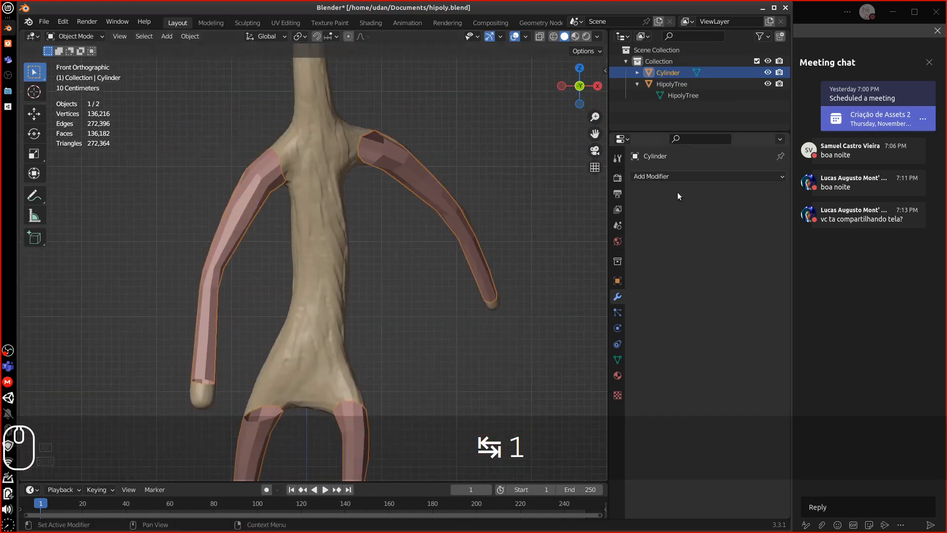
left_click(680, 177)
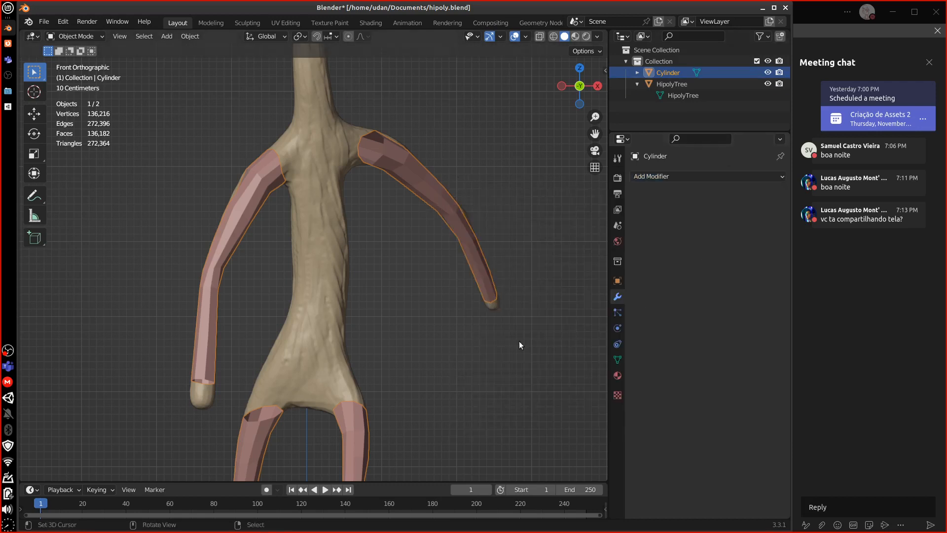
left_click(318, 36)
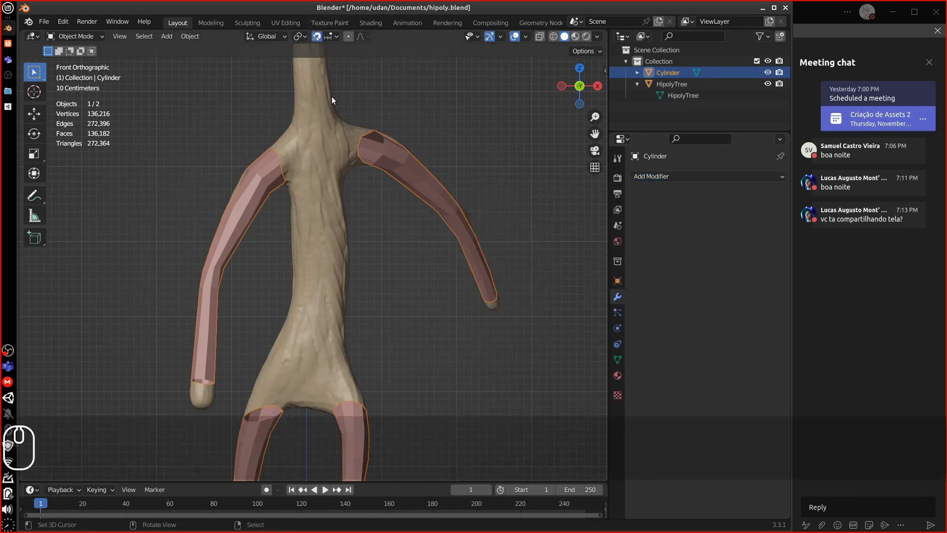
scroll(360, 138, "up", 5, "shift")
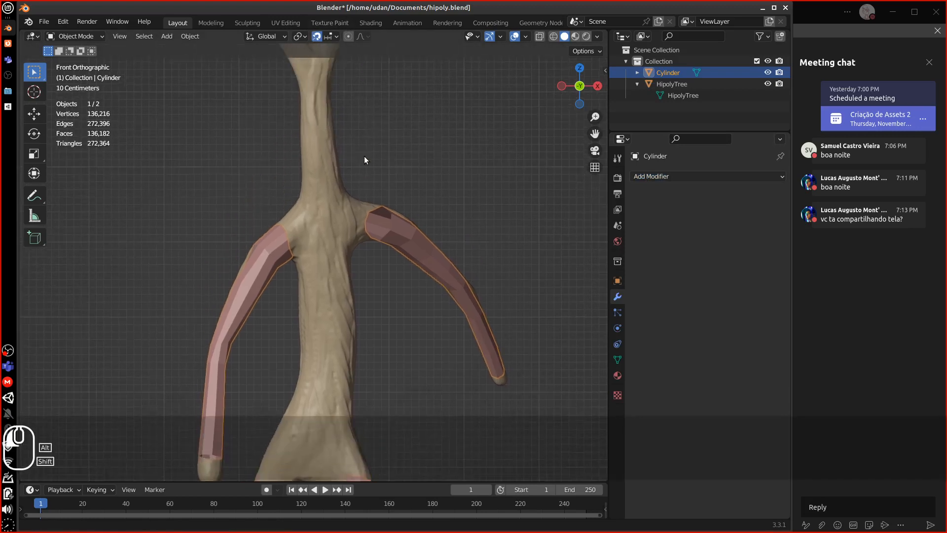
key("Tab")
key("equal")
key("equal")
key("equal")
key("equal")
key("equal")
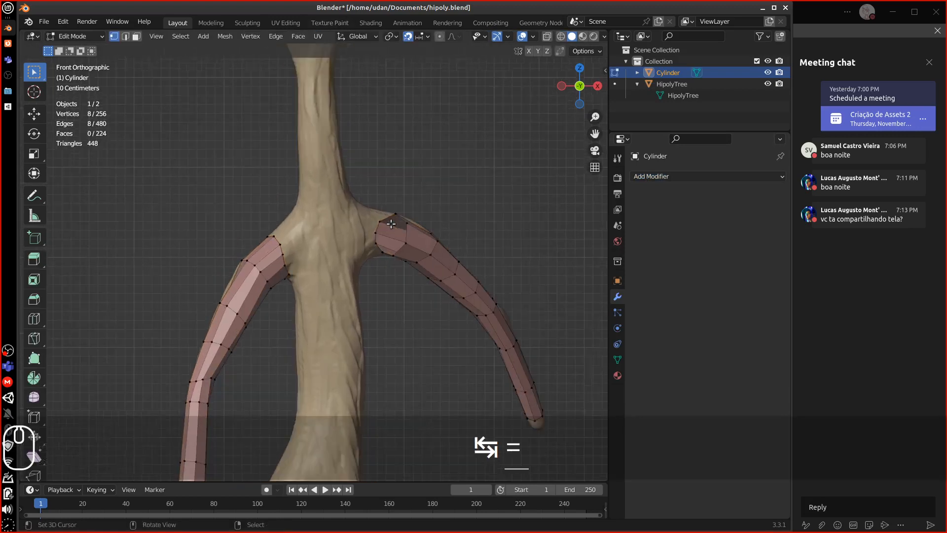
left_click_drag(451, 111, 416, 153, "alt+shift")
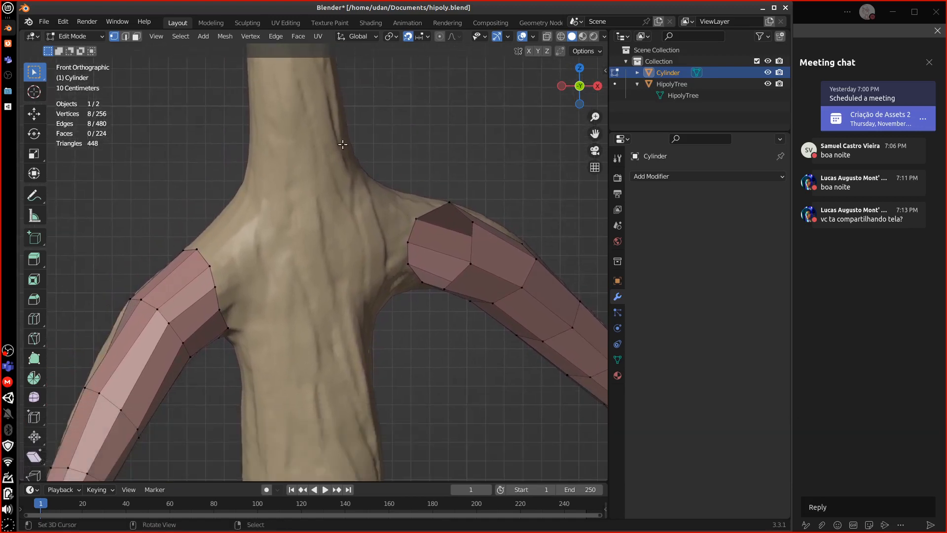
left_click(422, 38)
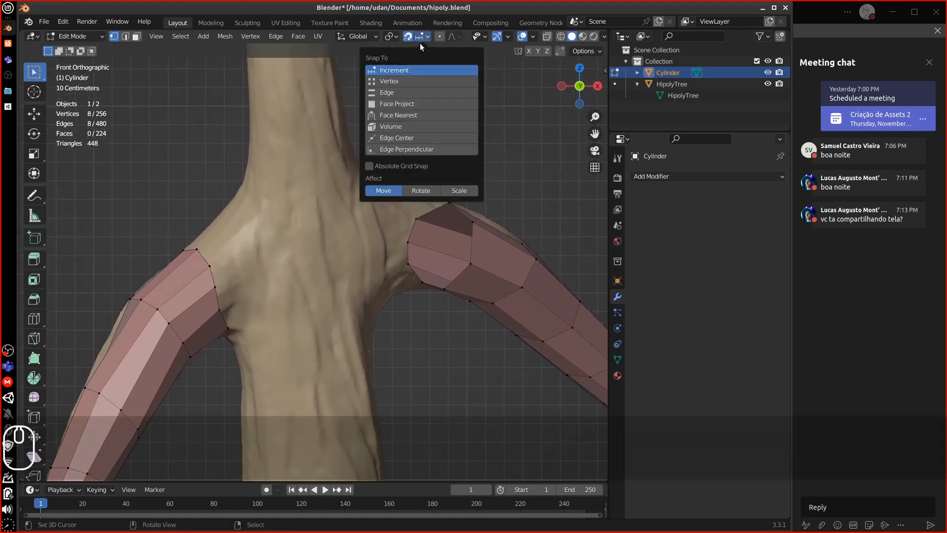
left_click(396, 104)
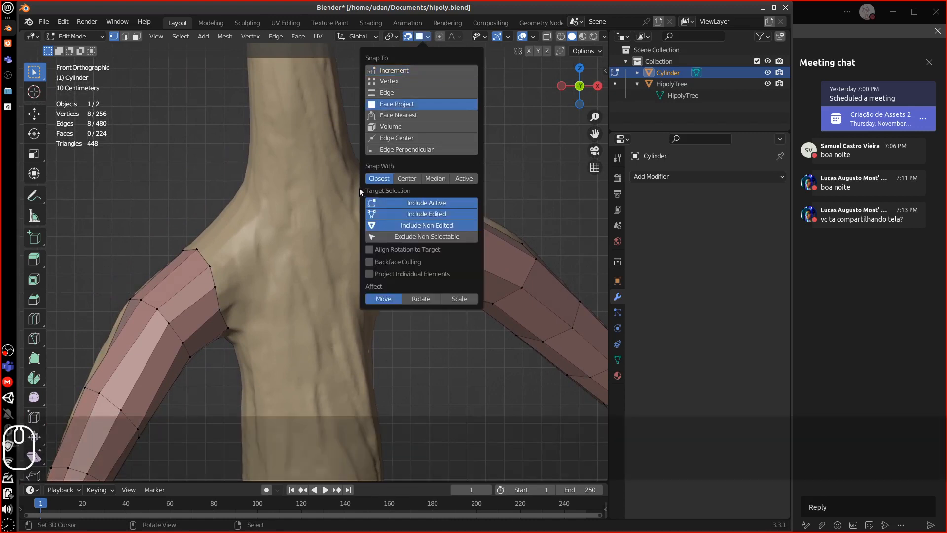
- Scale the selected edge loop on the left-hand lower limb by about 1.003
key("s")
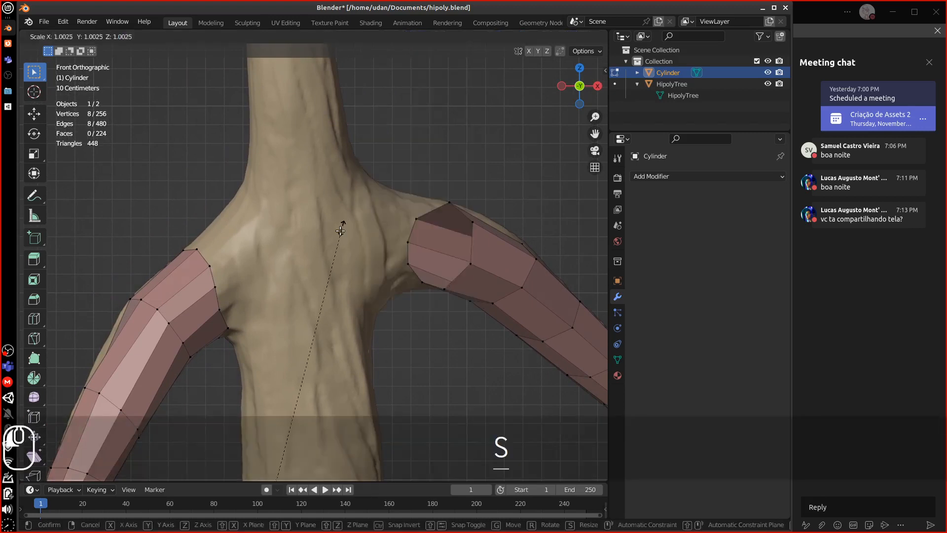
left_click(343, 234)
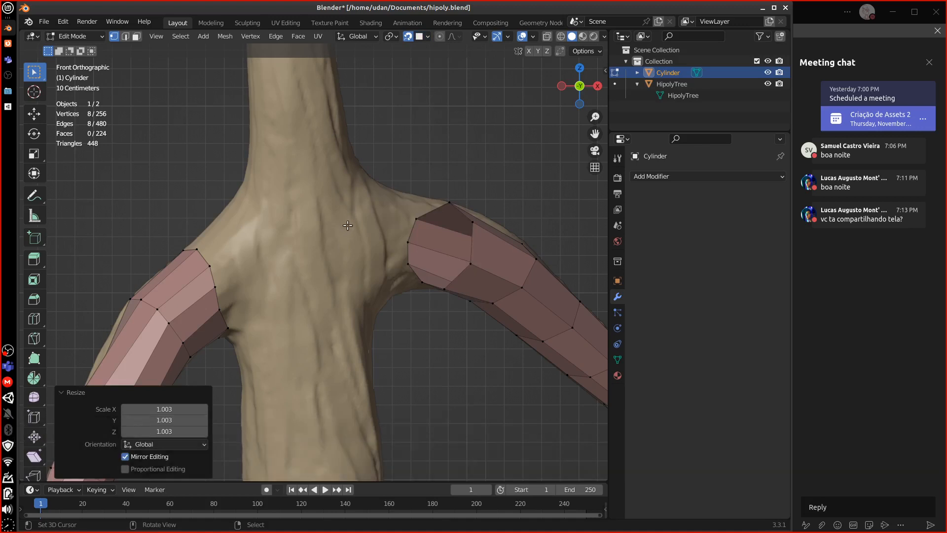
- Sketch a small square annotation on the trunk between the two branches and erase it
key("d")
left_click_drag(344, 224, 366, 225)
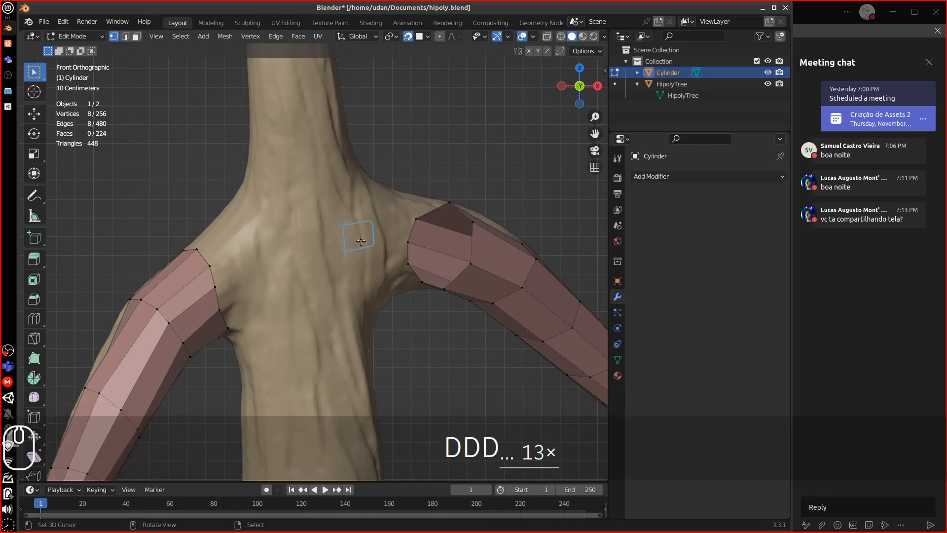
mouse_move(342, 232)
right_mouse_down()
mouse_move(370, 224)
mouse_move(357, 245)
right_mouse_up()
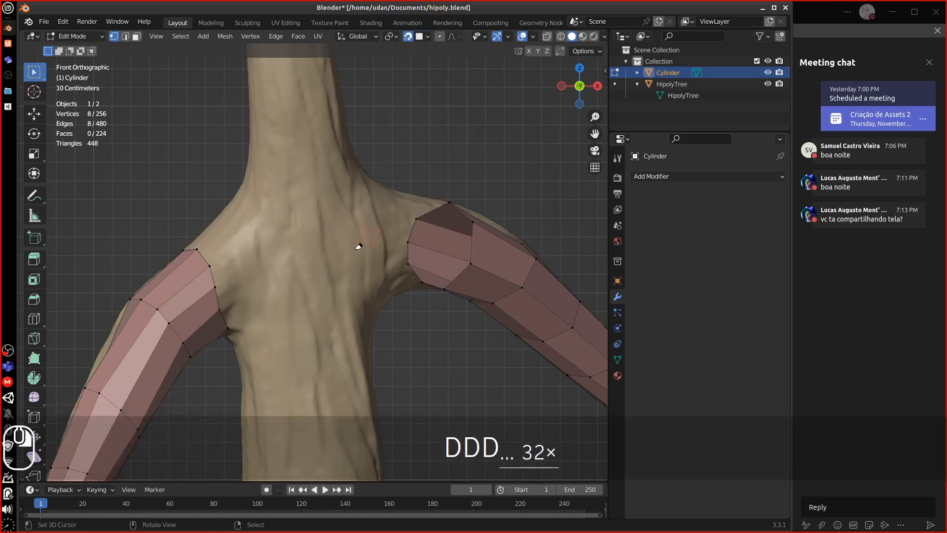
- Exclude the active mesh from the snap targets by turning off Include Active
left_click(426, 37)
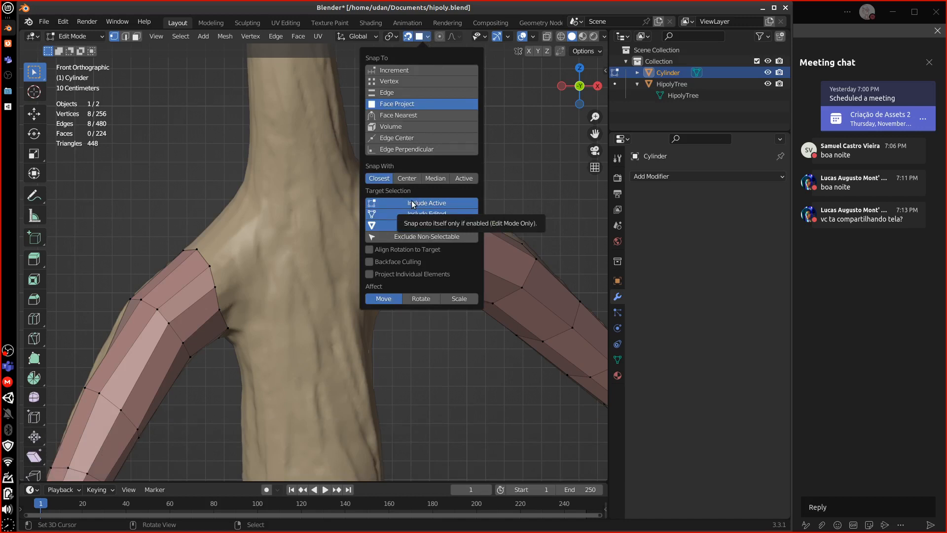
left_click(404, 204)
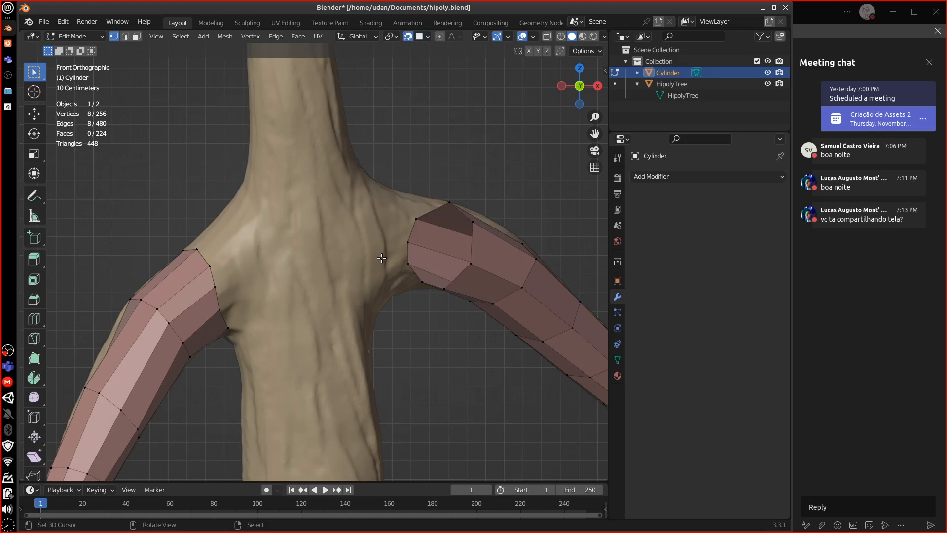
left_click(422, 36)
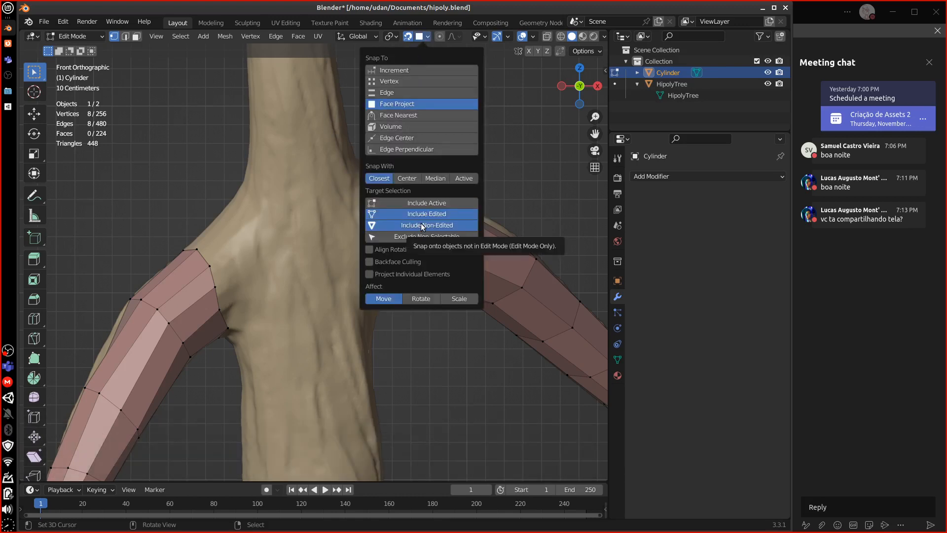
left_click(426, 37)
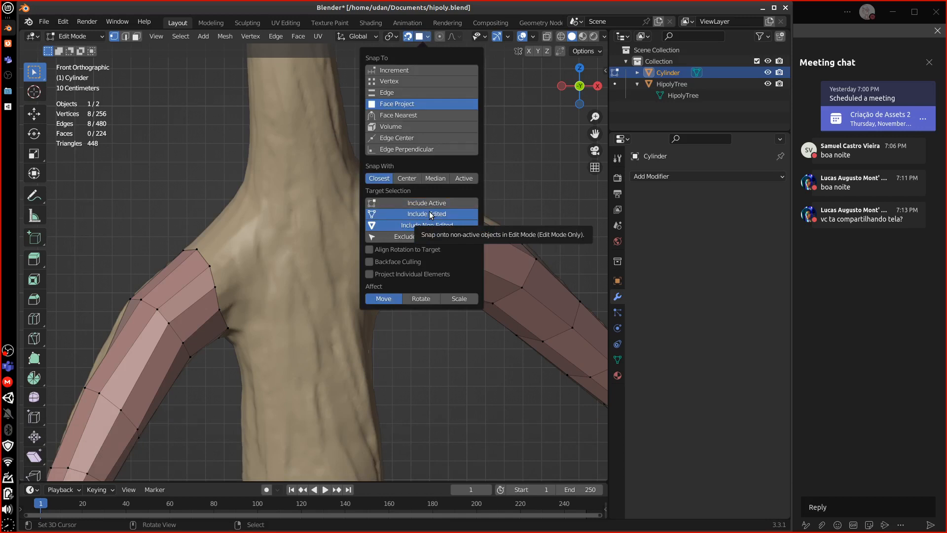
- Turn on Project Individual Elements for snapping and set Snap With to Active
left_click(424, 36)
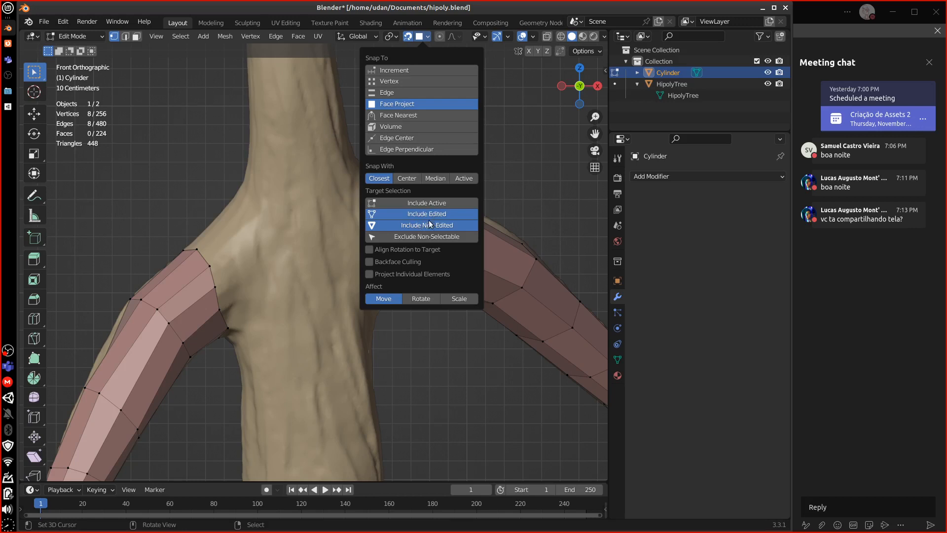
left_click(370, 274)
left_click(463, 180)
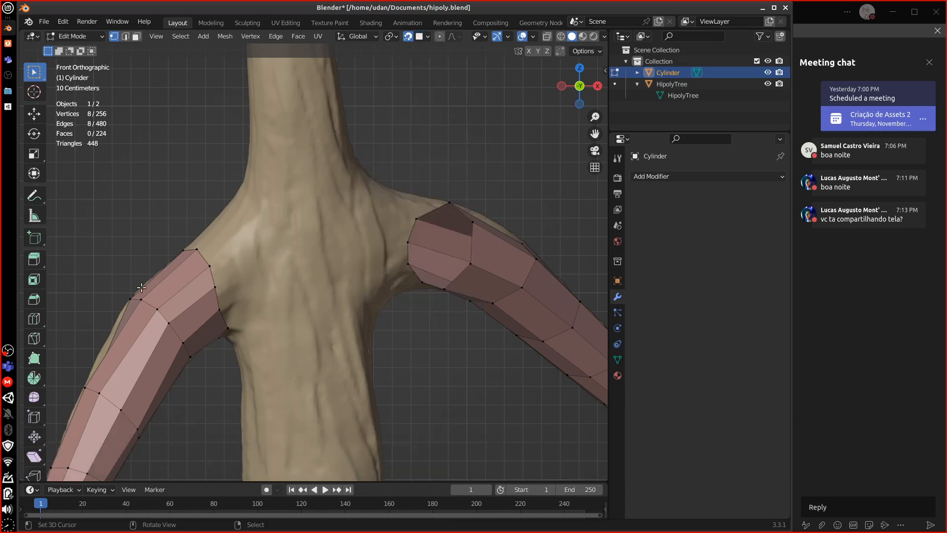
- Extrude an open-end edge of the left branch onto the trunk, about 0.27 m in X and 0.17 m in Z
left_click(215, 286)
left_click(210, 266, "shift")
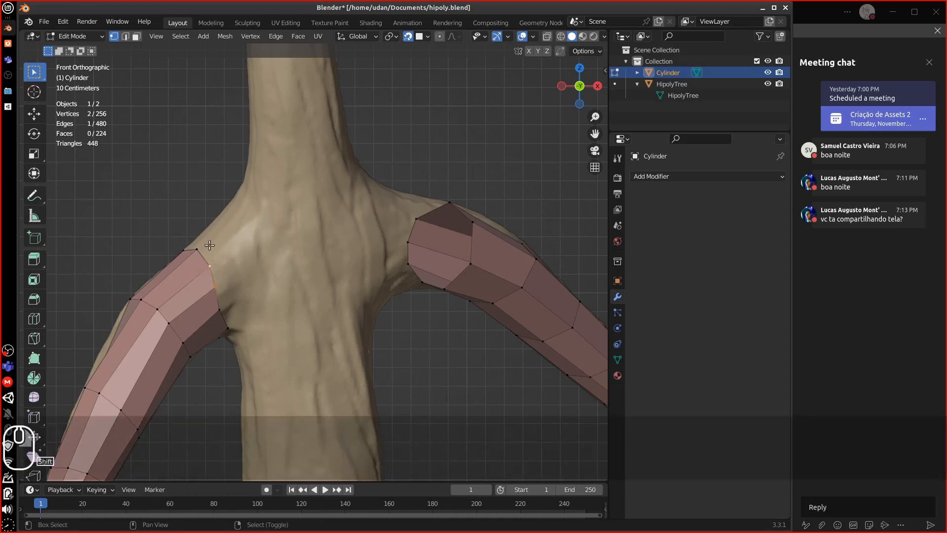
key("e")
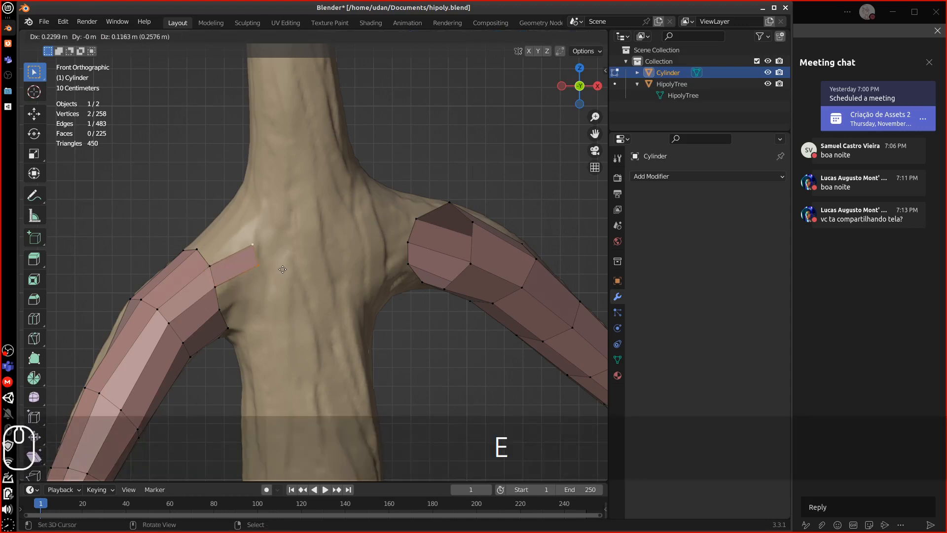
left_click(264, 237)
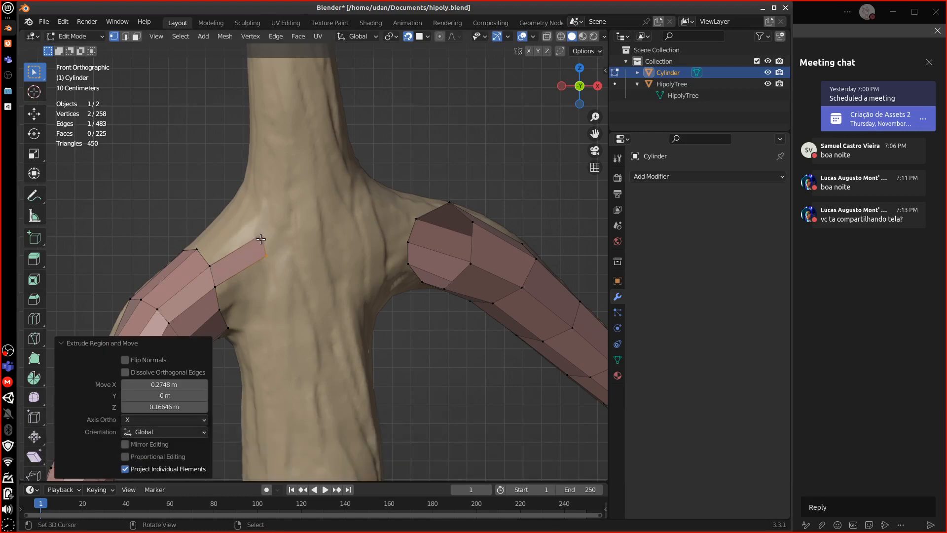
mouse_move(282, 225)
middle_mouse_down()
mouse_move(247, 224)
mouse_move(277, 235)
middle_mouse_up()
key("g")
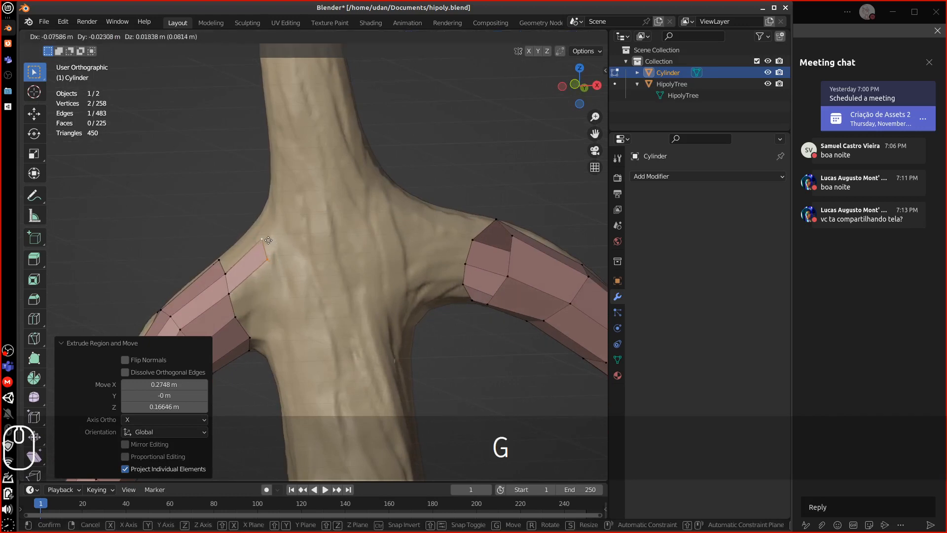
key("Escape")
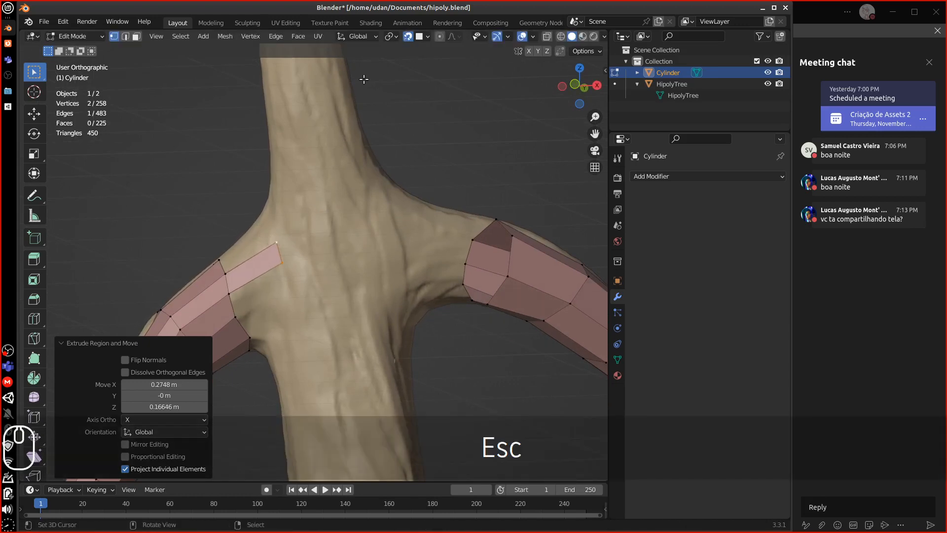
left_click(427, 37)
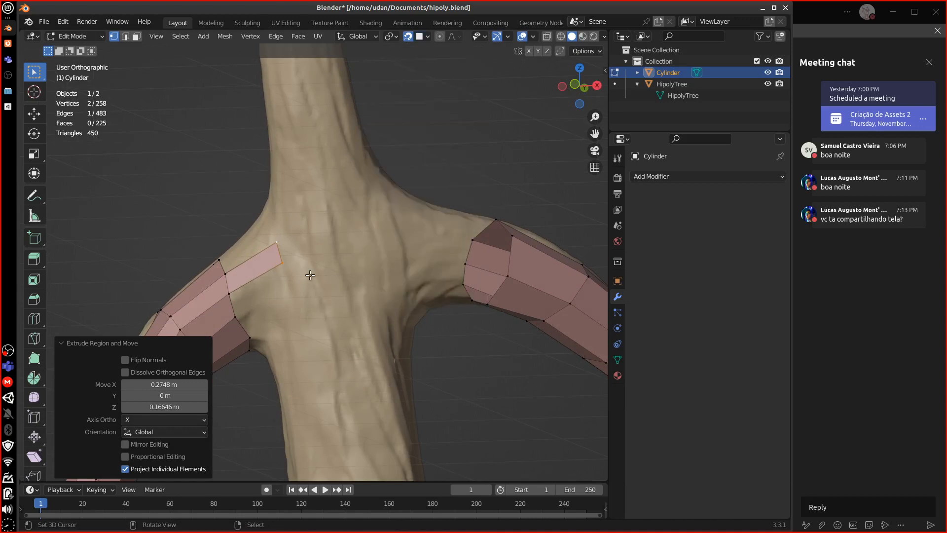
left_click(283, 266)
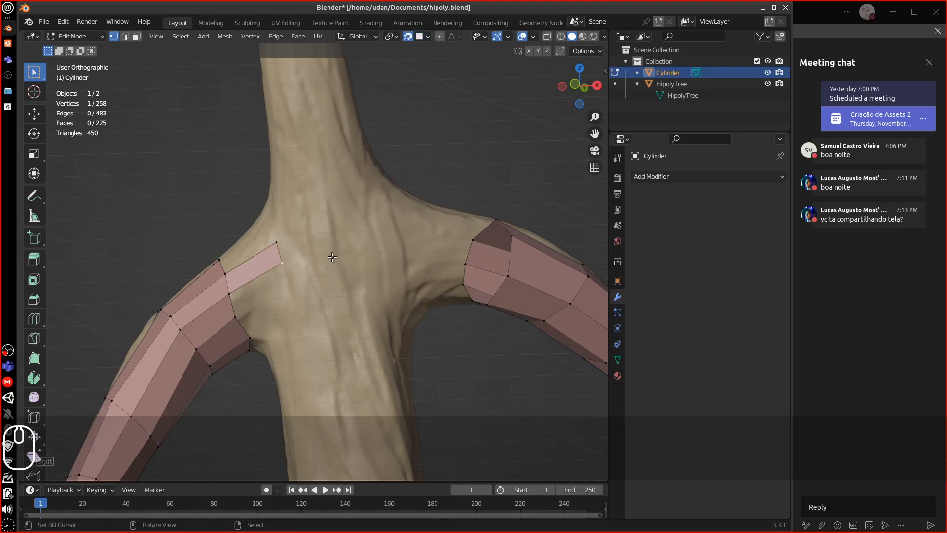
- Extrude the right branch's front open edge about 0.28 m in -X and 0.32 m in -Y toward the trunk, rotating it about -10.8°
key("KP_1")
middle_click_drag(482, 264, 435, 264)
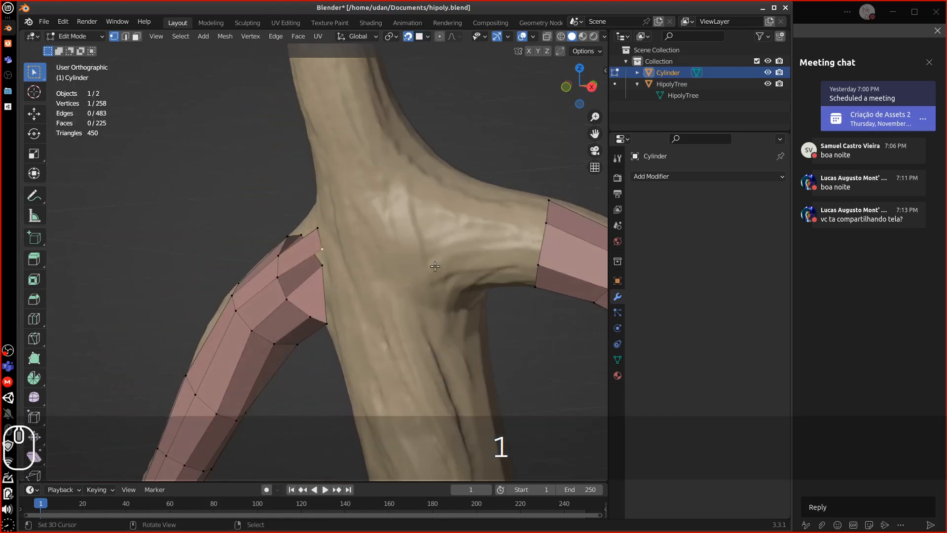
left_click(549, 227, "shift")
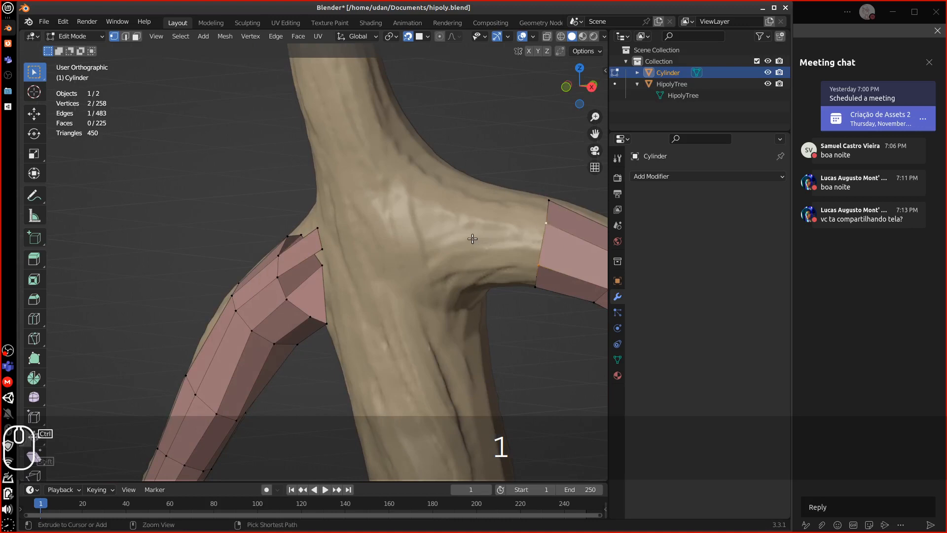
key("e")
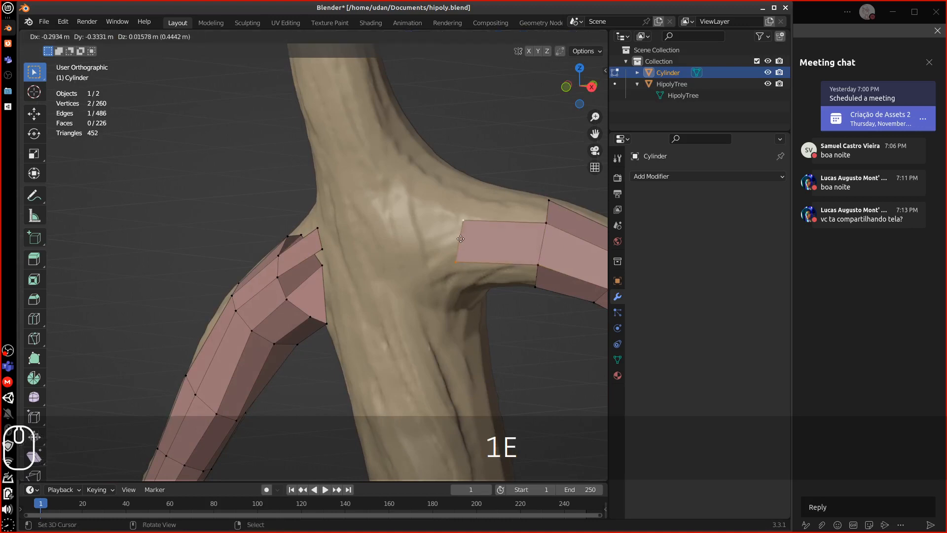
left_click(463, 239)
key("r")
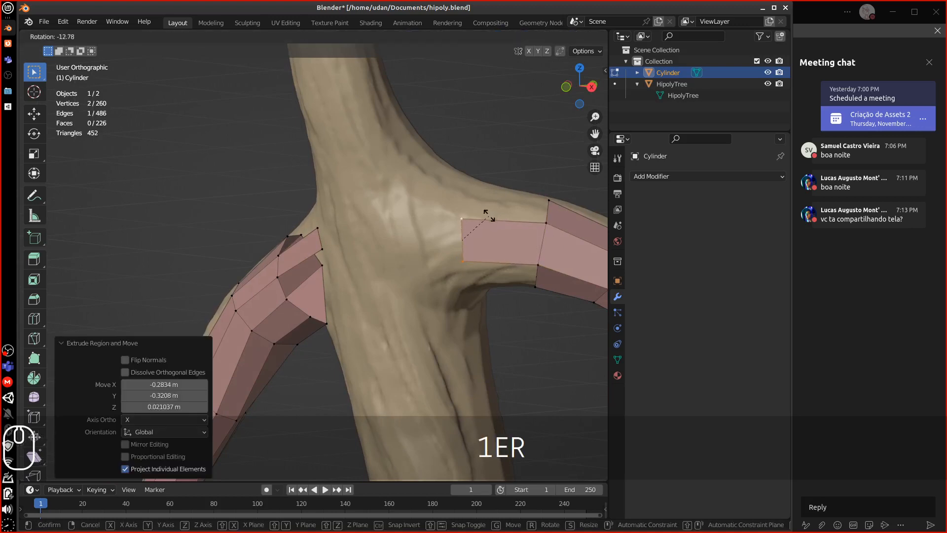
left_click(487, 216)
- Extrude the right strip's end edge again across the trunk, about 0.30 m in -X and 0.36 m in -Y, and rotate it about -17.8°
key("e")
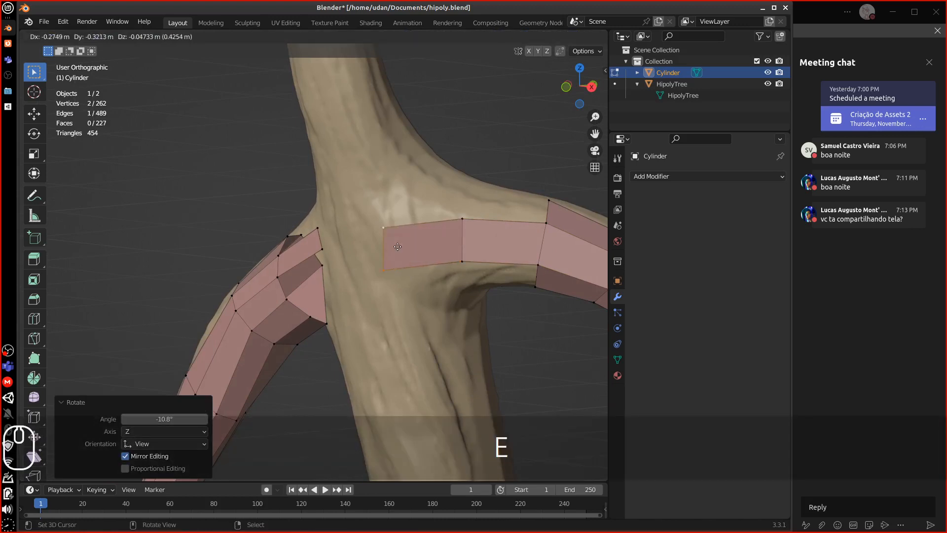
left_click(396, 242)
key("r")
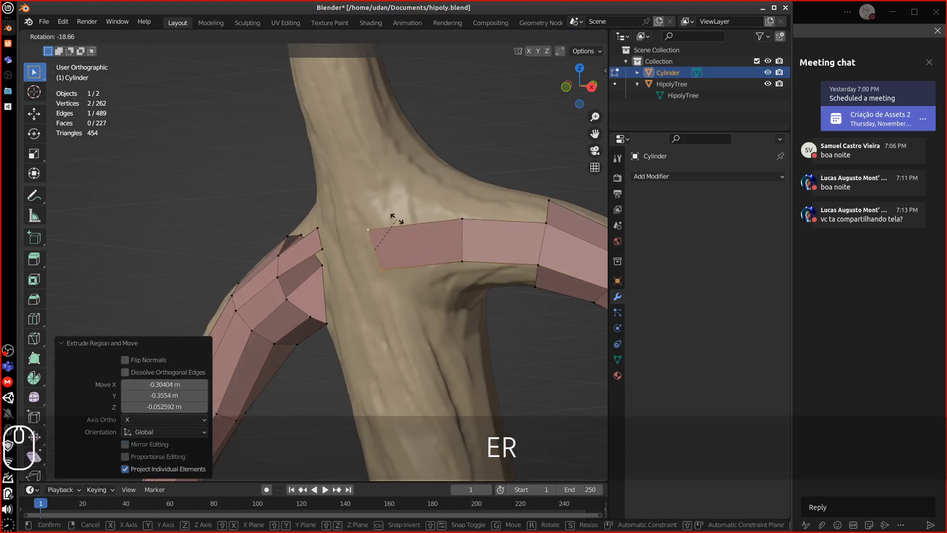
left_click(398, 220)
middle_click_drag(391, 241, 422, 248)
key("KP_1")
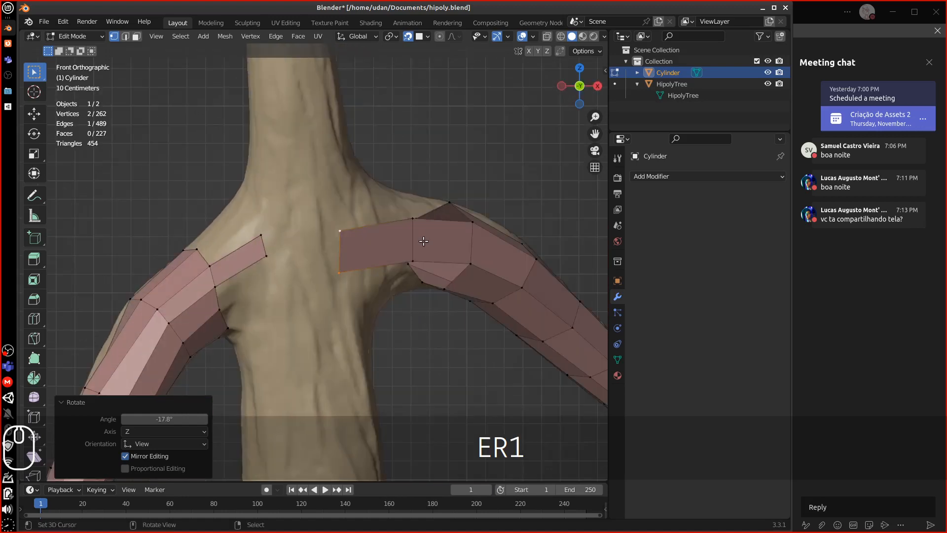
- Delete the two end vertices of the strip extruded from the left branch
left_click(476, 226)
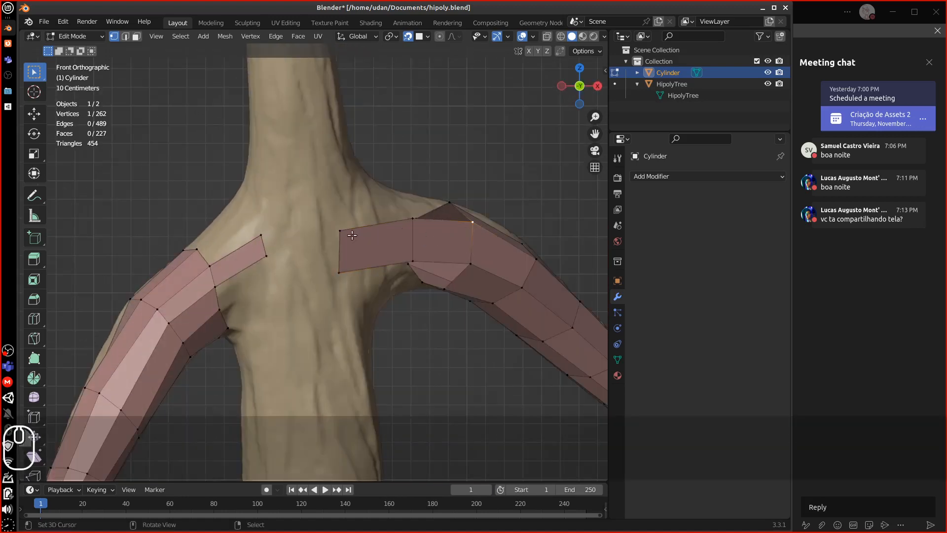
left_click(269, 255)
left_click(260, 236, "shift")
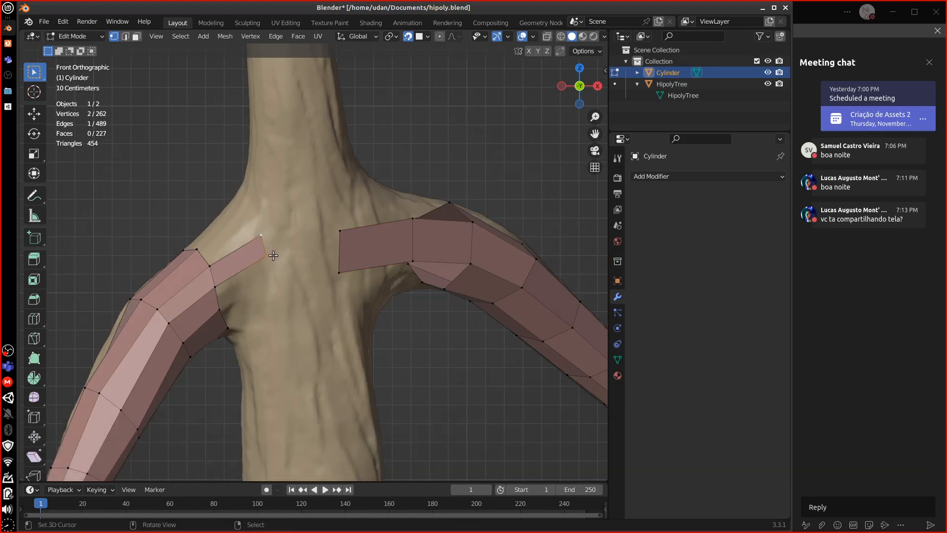
key("x")
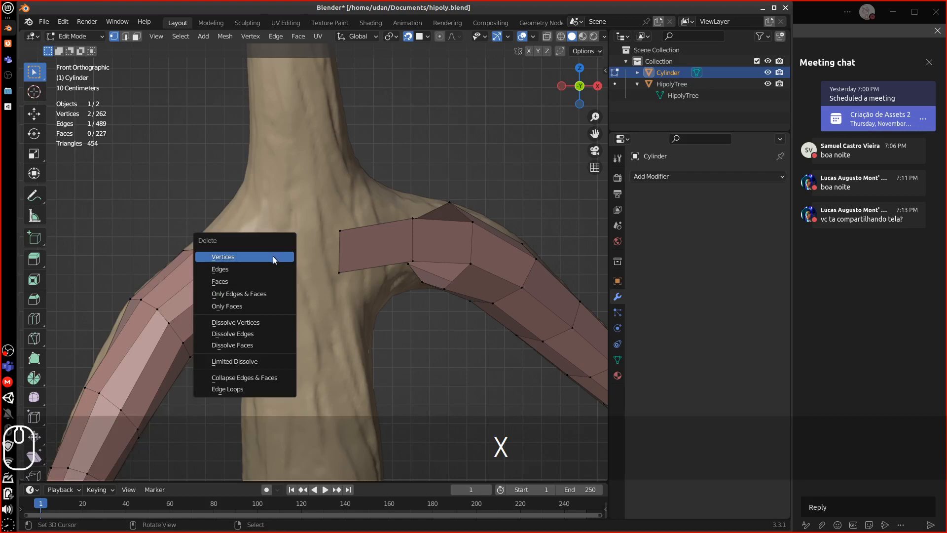
left_click(273, 256)
- Extrude the next lower open edge of the left branch onto the trunk and raise the new face's upper corner vertex
left_click(220, 305)
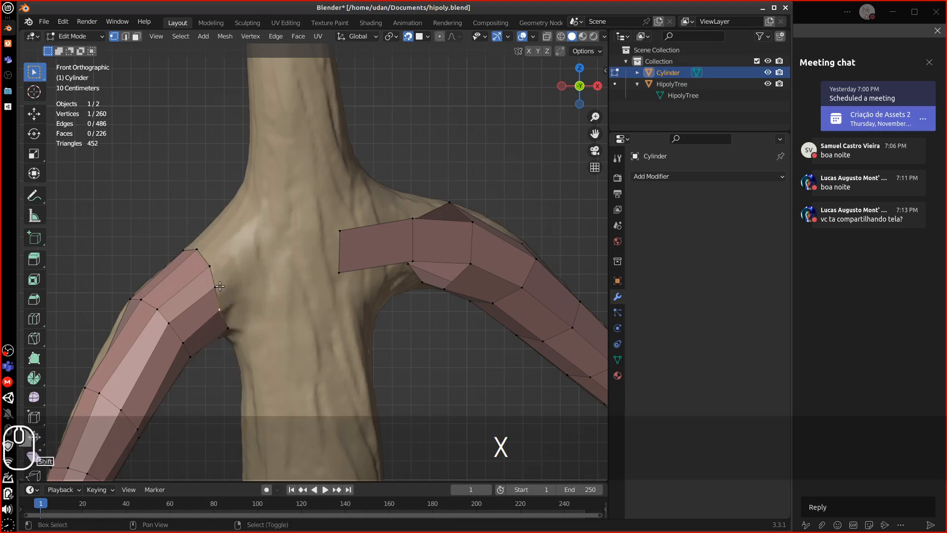
right_click(262, 279, "ctrl")
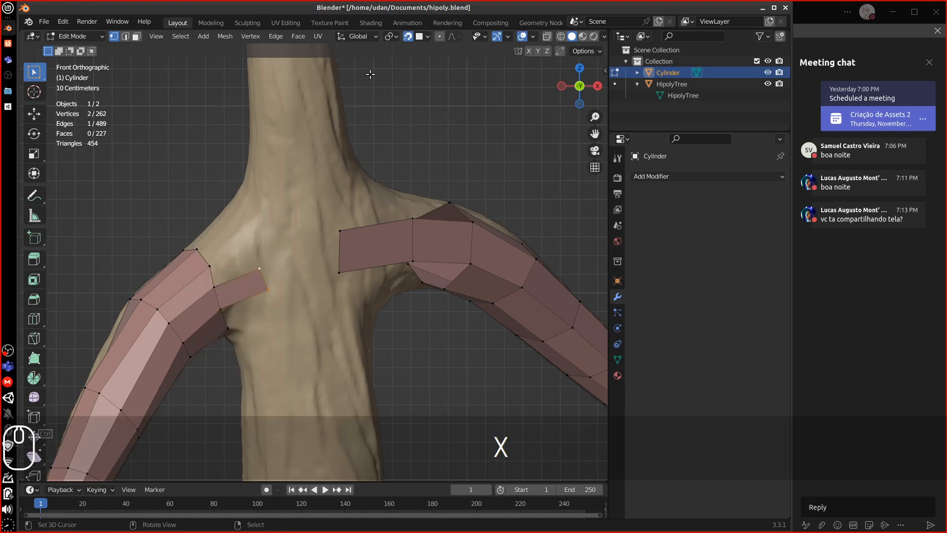
left_click(259, 267)
key("g")
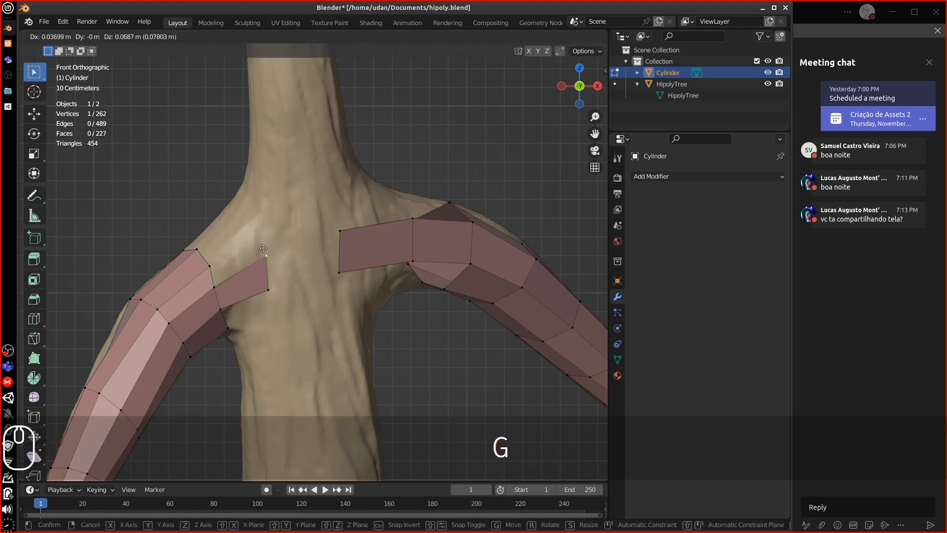
left_click(265, 251)
key("g")
left_click(268, 289)
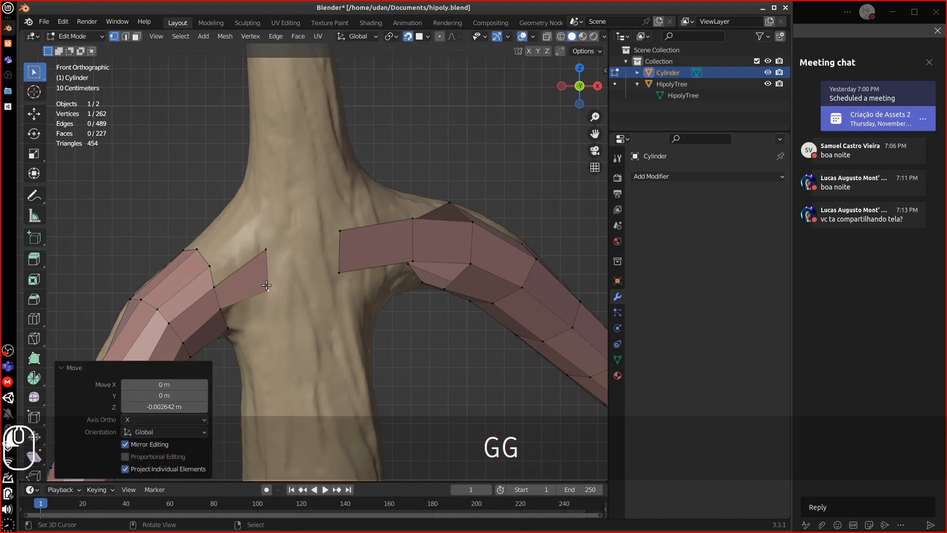
- Extrude the left strip's end edge about 0.2 m toward the right strip and fill the remaining gap with a face
left_click(263, 254)
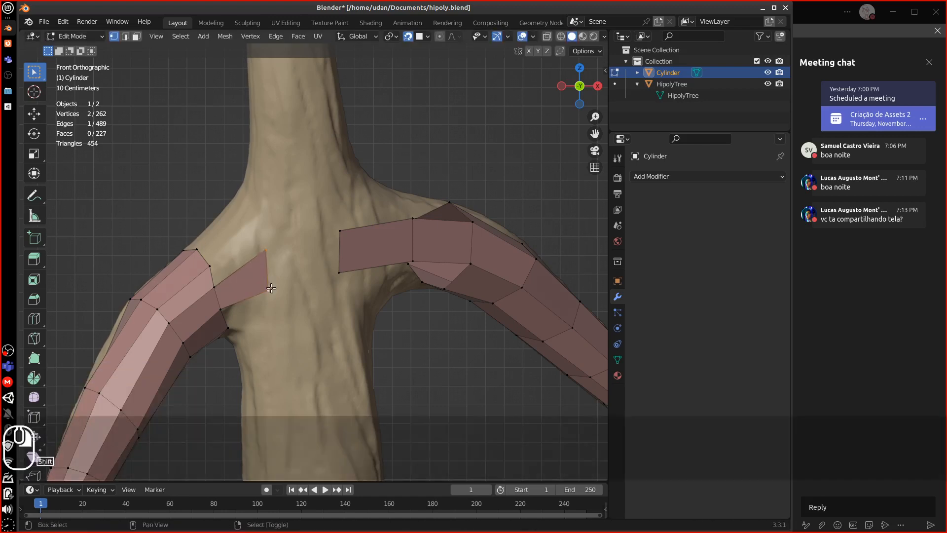
left_click(269, 290, "shift")
left_click(340, 230, "shift")
left_click(339, 272, "shift")
key("ctrl+z")
key("ctrl+z")
key("e")
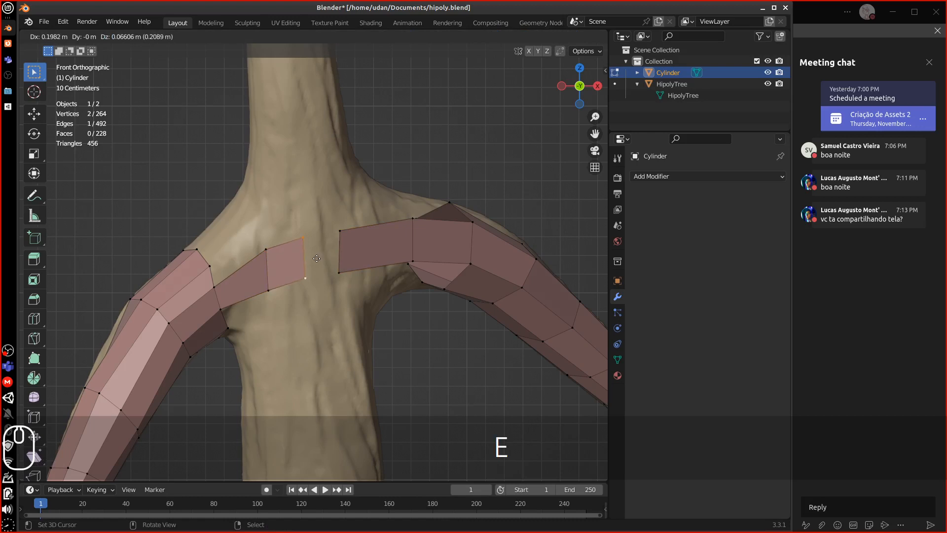
left_click(317, 258)
left_click(339, 271, "shift")
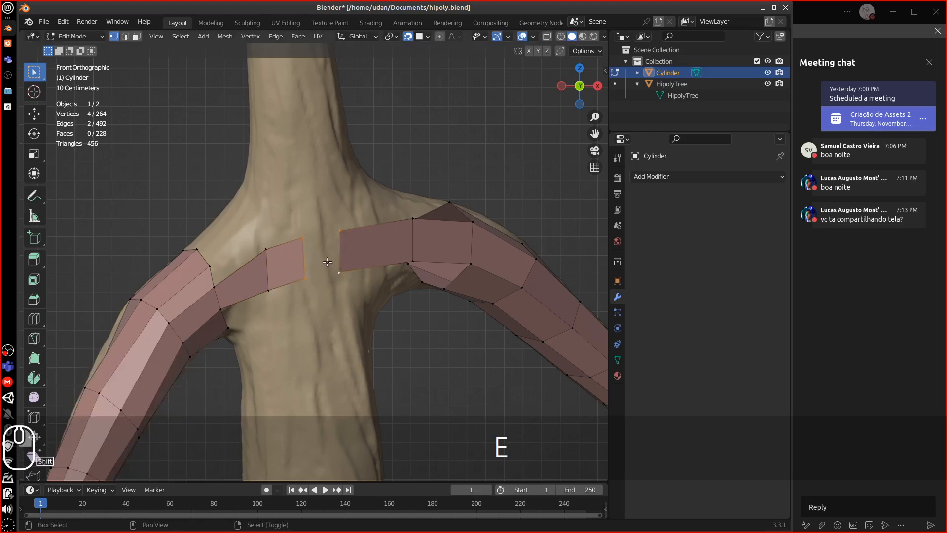
key("f")
- Slide the connecting strip's leftmost cross edge on the trunk toward the left branch
left_click(271, 269)
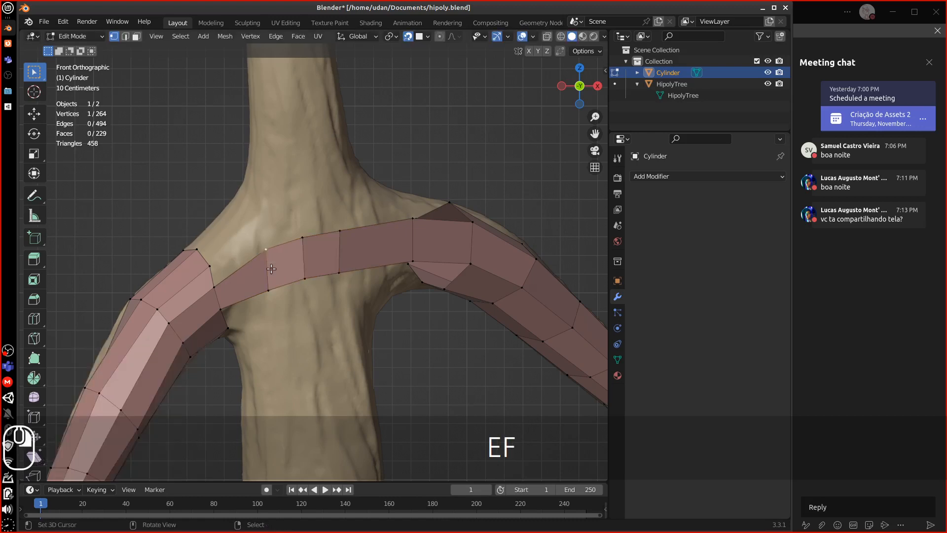
left_click(267, 249, "shift")
key("g")
key("g")
left_click(256, 276)
- Slide the connecting strip's rightmost cross edge on the trunk toward the right branch to even out the faces
right_click_drag(345, 233, 346, 234)
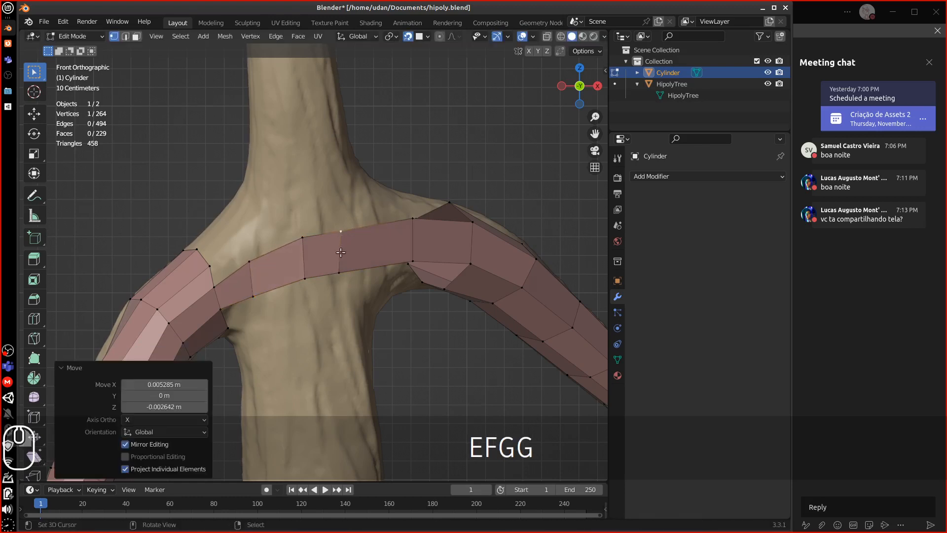
left_click(337, 270, "shift")
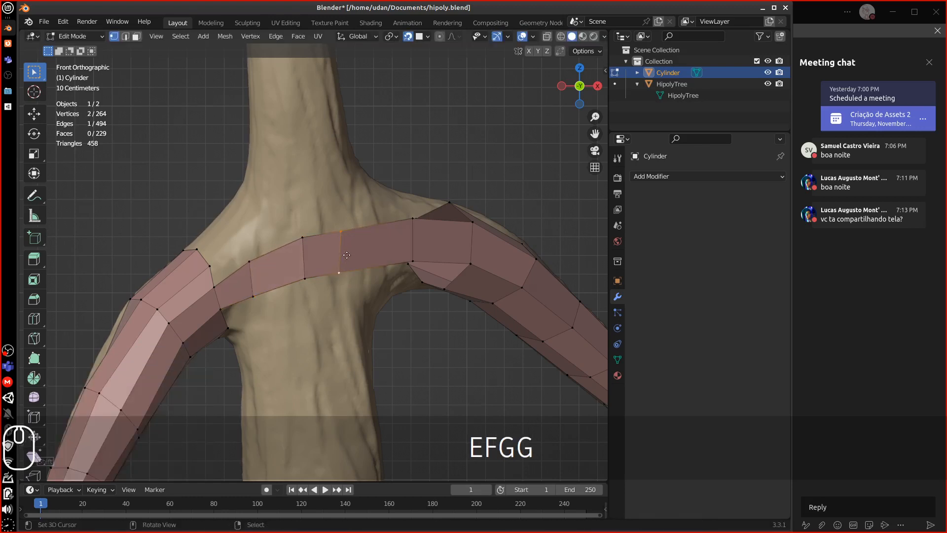
key("g")
key("g")
left_click(366, 249)
- Raise the upper and lower vertices of the strip's middle cross edge slightly on the trunk
left_click(306, 239)
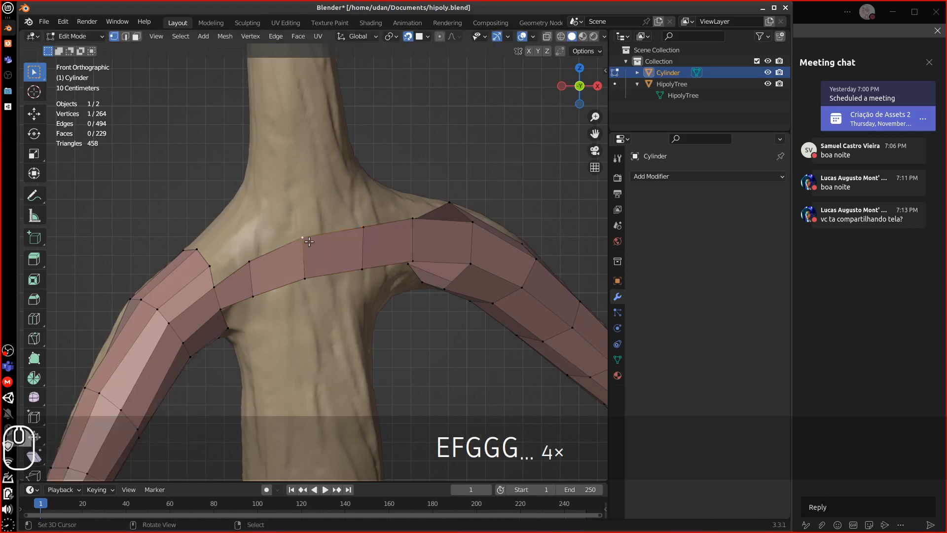
key("g")
left_click(308, 238)
right_click(310, 271)
key("g")
left_click(306, 267)
- Move the lower and upper vertices of the cross edge right of the strip's middle slightly upward to smooth the arch
right_click(354, 271)
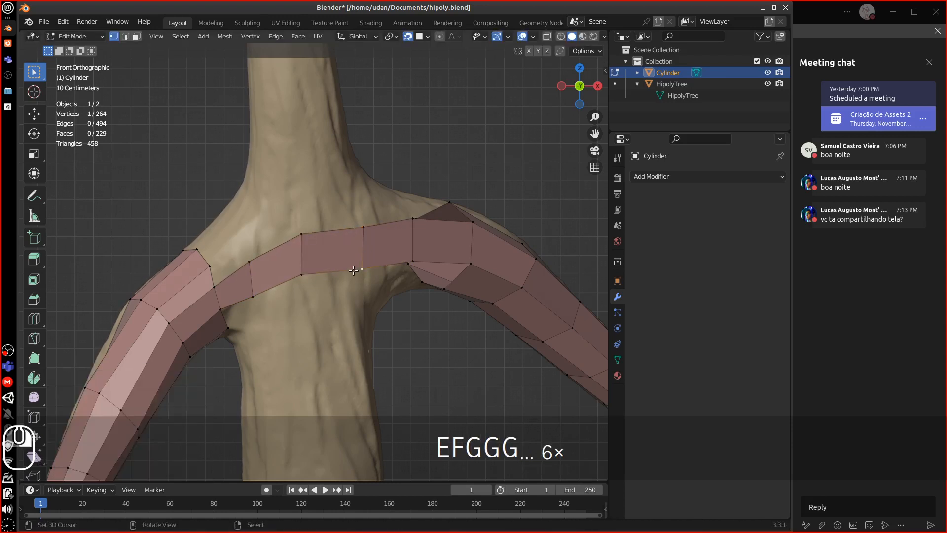
key("g")
left_click(353, 264)
right_click(364, 227)
key("g")
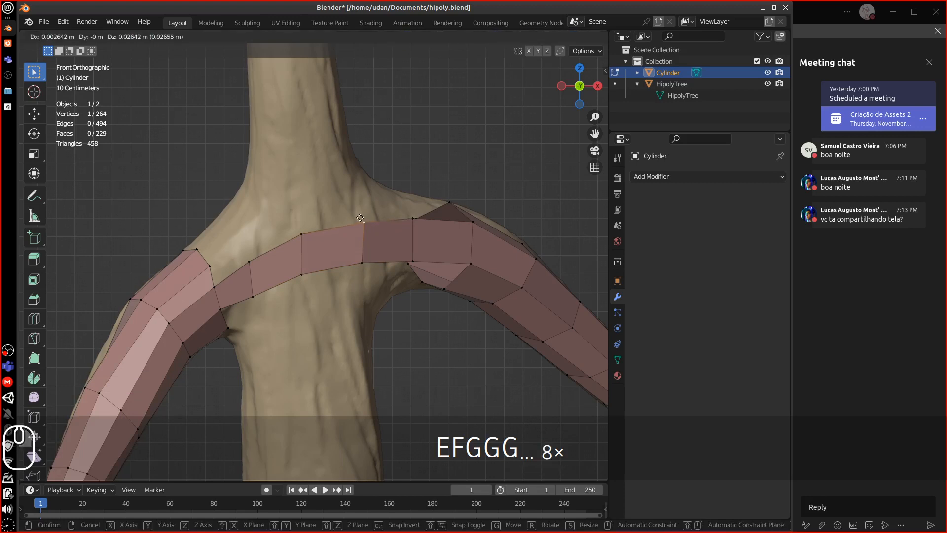
left_click(357, 218)
- Nudge the strip's lower vertex at the right branch junction and the neighbouring lower vertex on the trunk to smooth its lower border
right_click(413, 260)
key("g")
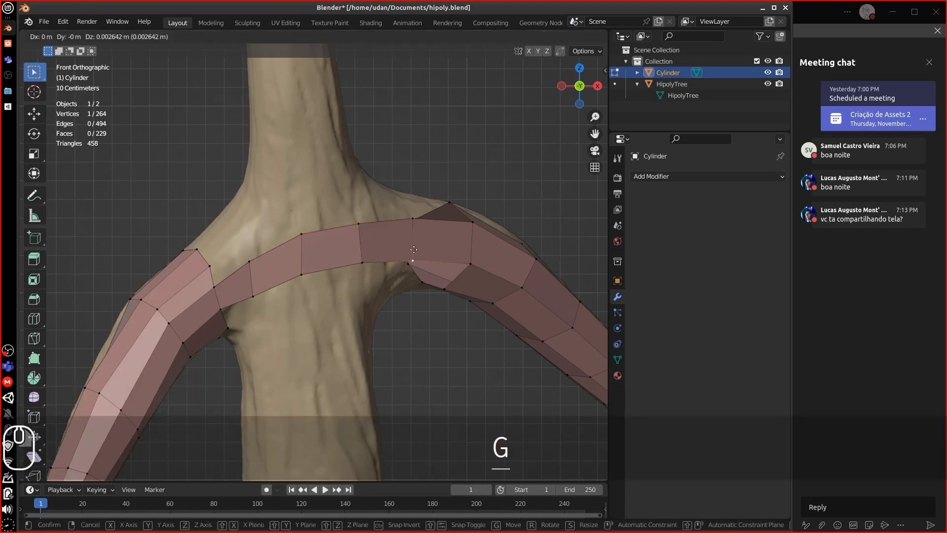
left_click(410, 257)
right_click(354, 265)
key("g")
left_click(332, 259)
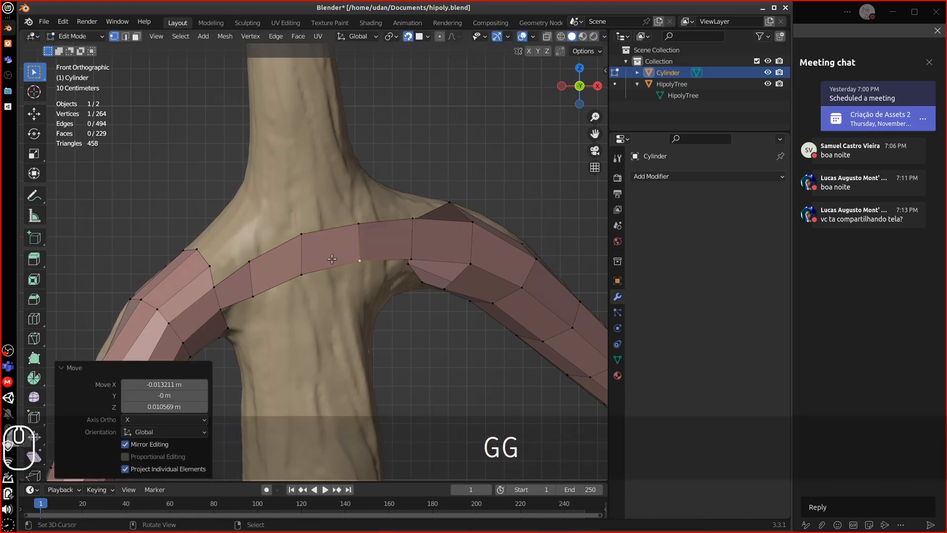
- Edge Slide the strip's left cross edge toward the middle by a factor of 0.290, and slide it back by -0.128
middle_click_drag(331, 265, 352, 190)
left_click(292, 189)
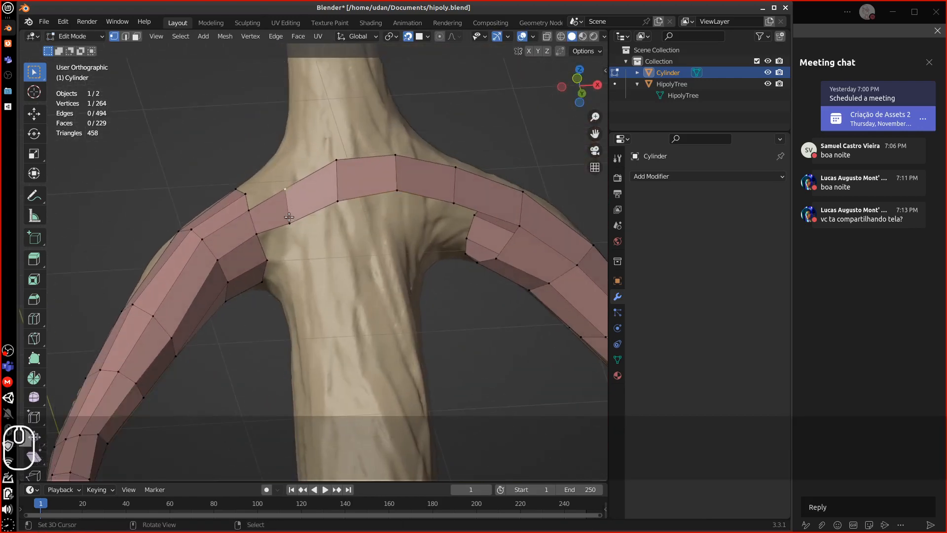
left_click(291, 220, "shift")
key("g")
key("g")
left_click(315, 202)
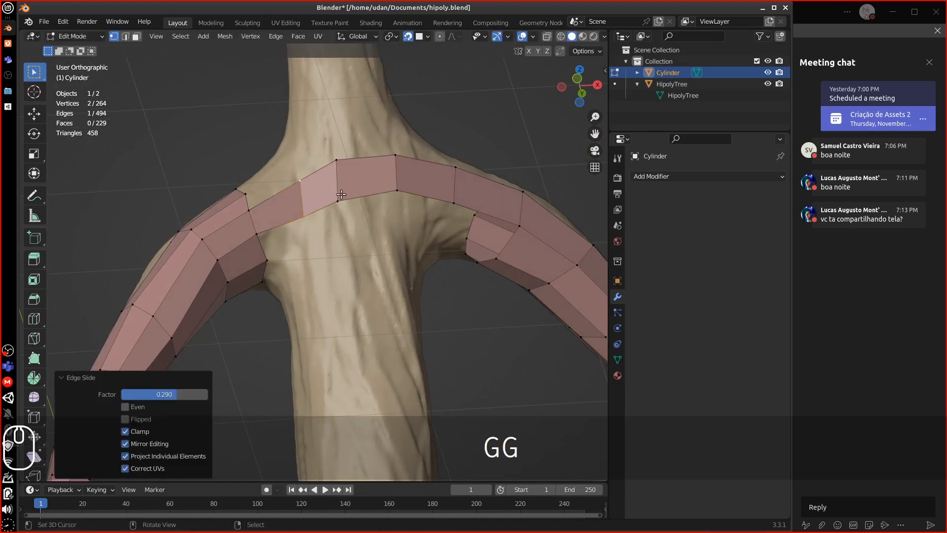
key("g")
key("g")
left_click(327, 207)
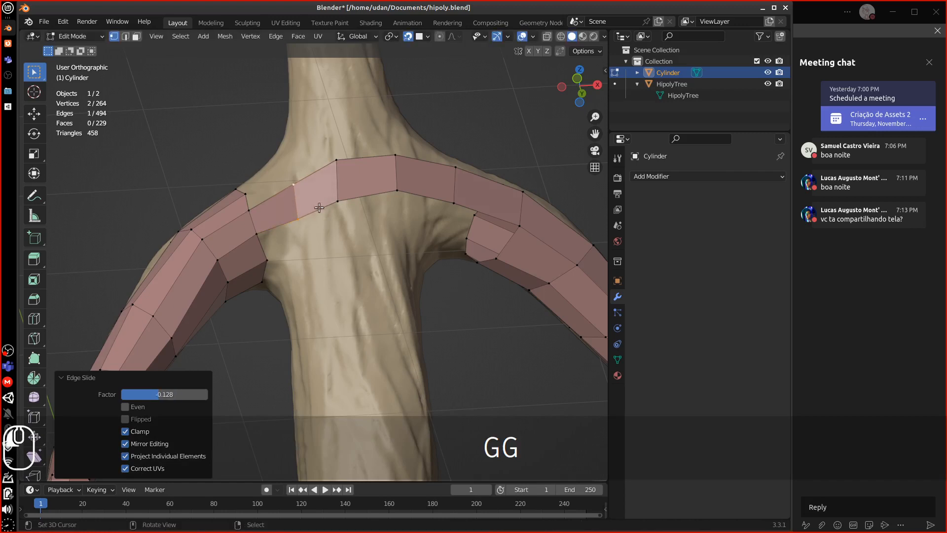
- Turn snapping off and extrude the three lower vertices at the strip's middle down the trunk into two faces
middle_click_drag(326, 208, 360, 237)
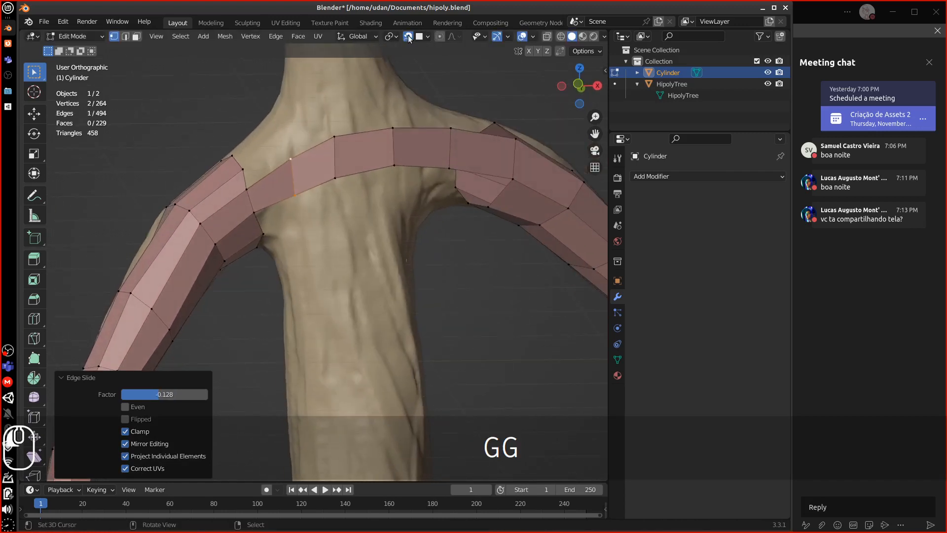
left_click(409, 38)
right_click(299, 198)
right_click(330, 181, "shift")
right_click(383, 173, "shift")
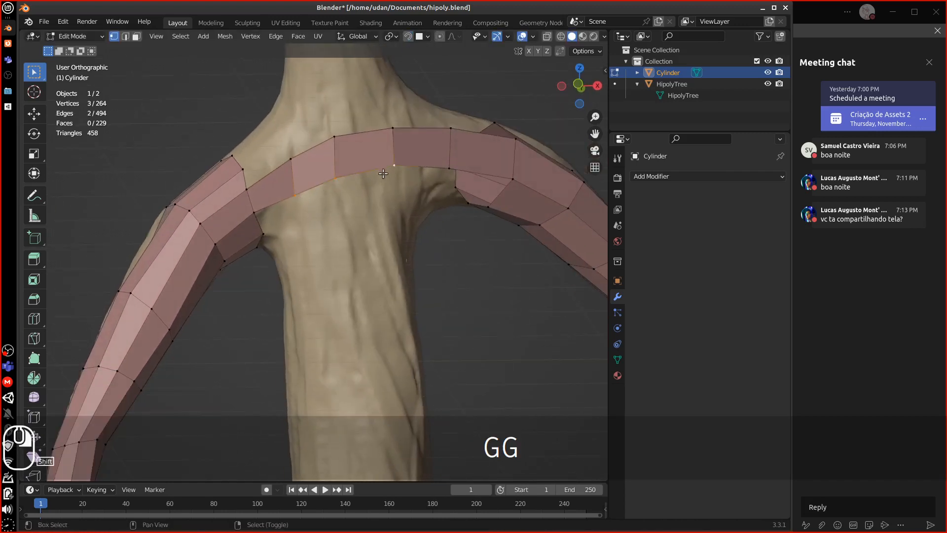
middle_click_drag(351, 211, 332, 173, "shift")
right_click(334, 244, "ctrl")
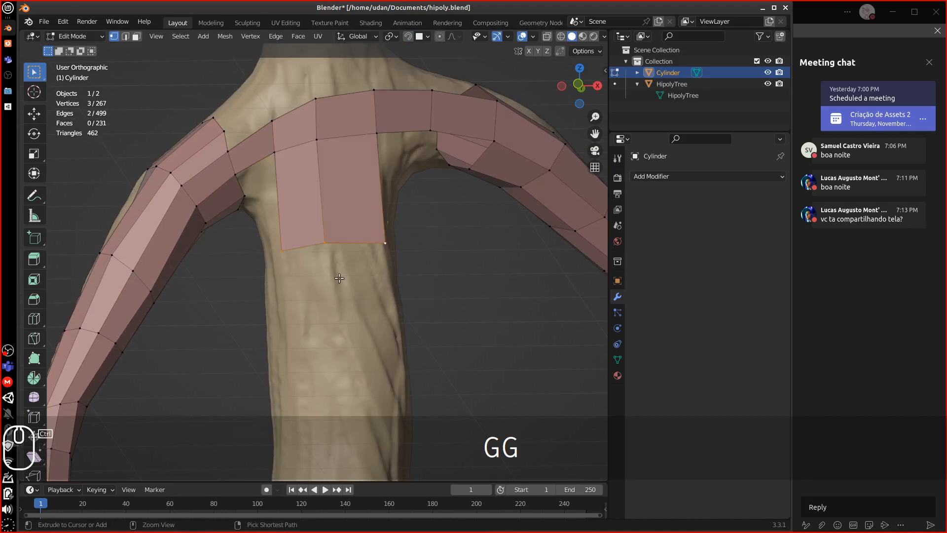
- Reposition the three vertices of the new trunk row's lower edge, moving the outer right one inward and all of them slightly up
right_click(385, 243)
key("g")
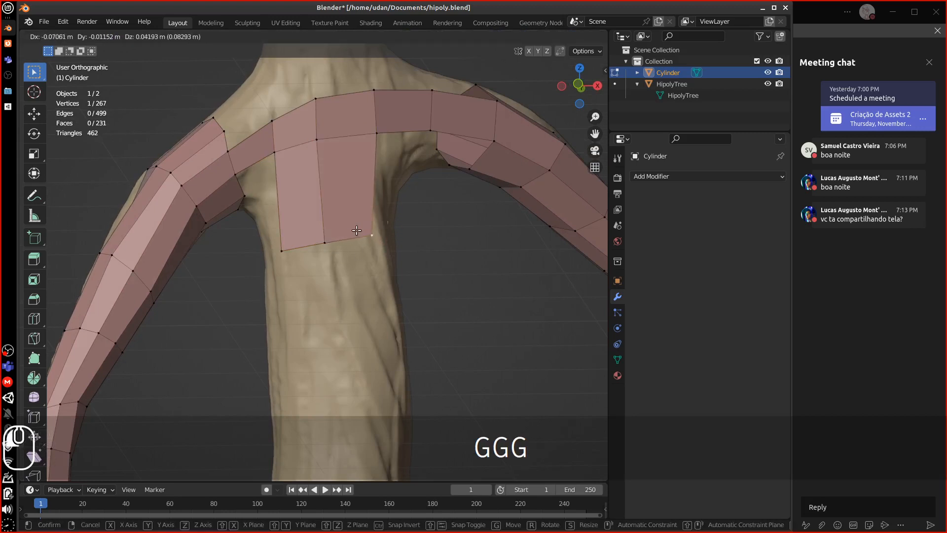
left_click(356, 230)
right_click(323, 239)
key("g")
left_click(320, 236)
right_click(285, 251)
key("g")
left_click(292, 240)
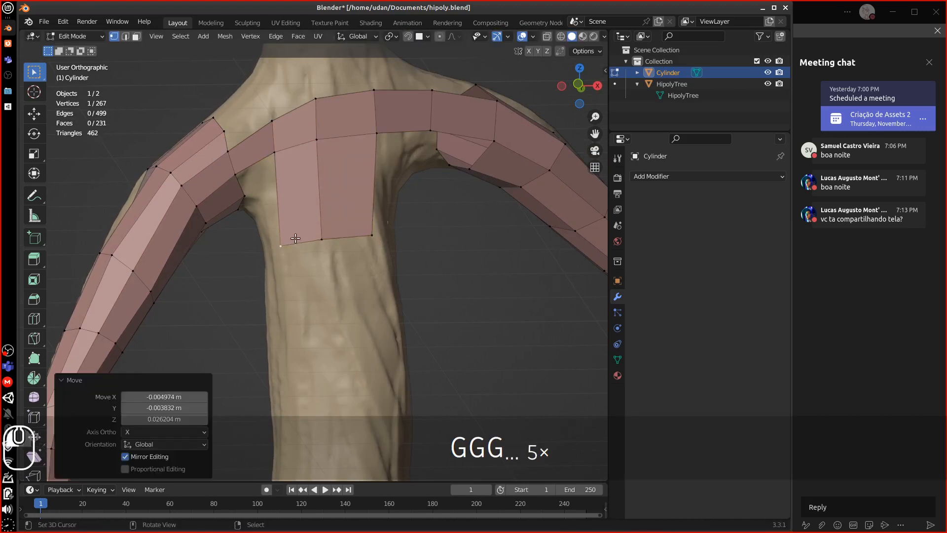
- Extrude the row's lower edge three more times down the trunk, ending where the base begins to flare
right_click(325, 240, "shift")
right_click(369, 234, "shift")
middle_click_drag(342, 302, 338, 251, "shift")
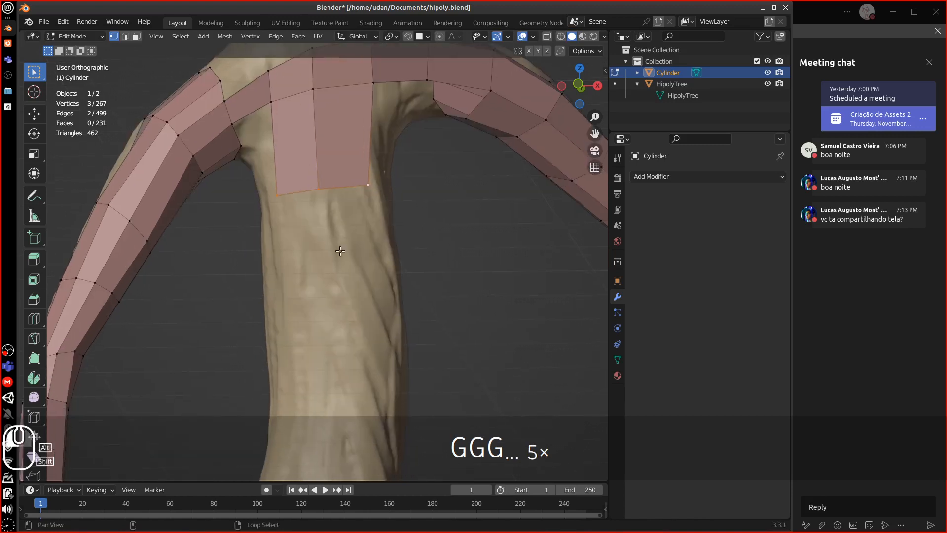
left_click(325, 302, "ctrl")
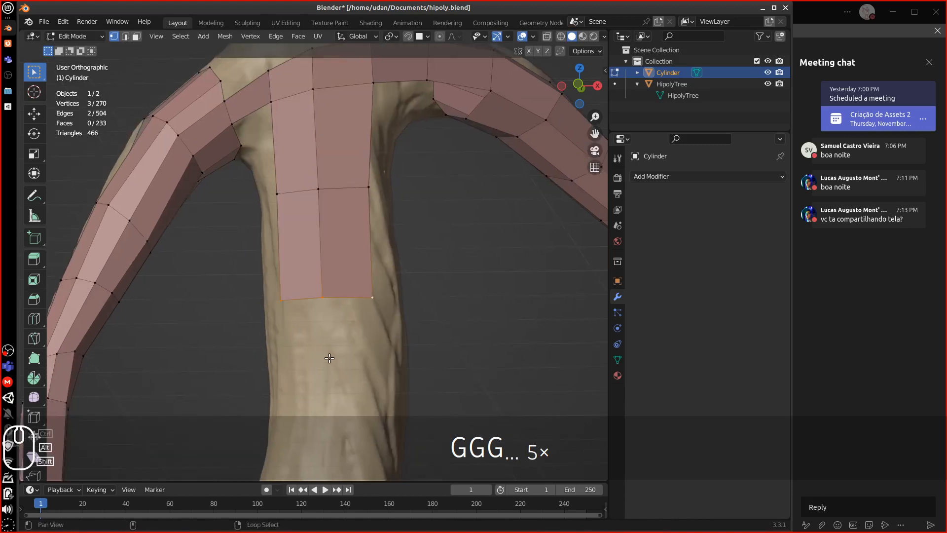
scroll(328, 347, "down", 3, "shift")
left_click(329, 332, "ctrl")
scroll(333, 376, "down", 3, "shift")
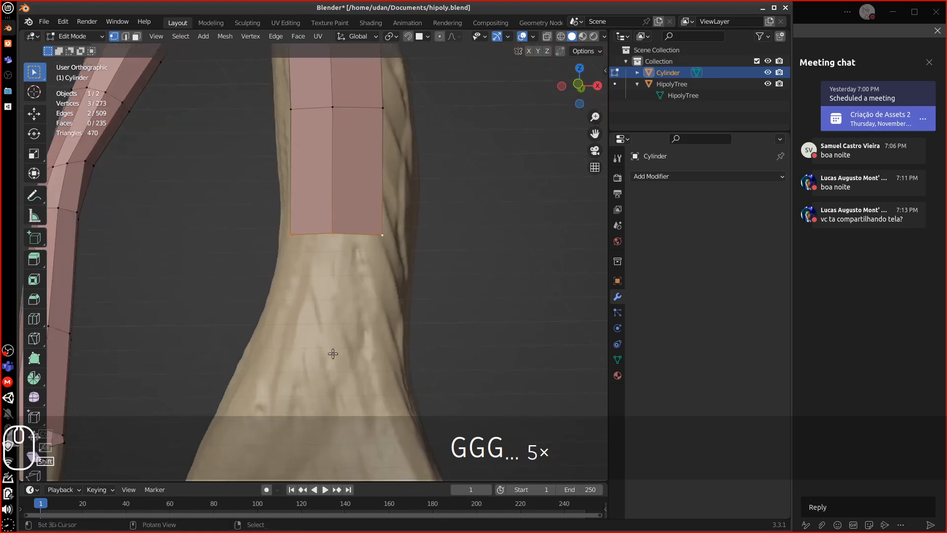
left_click(327, 345, "ctrl")
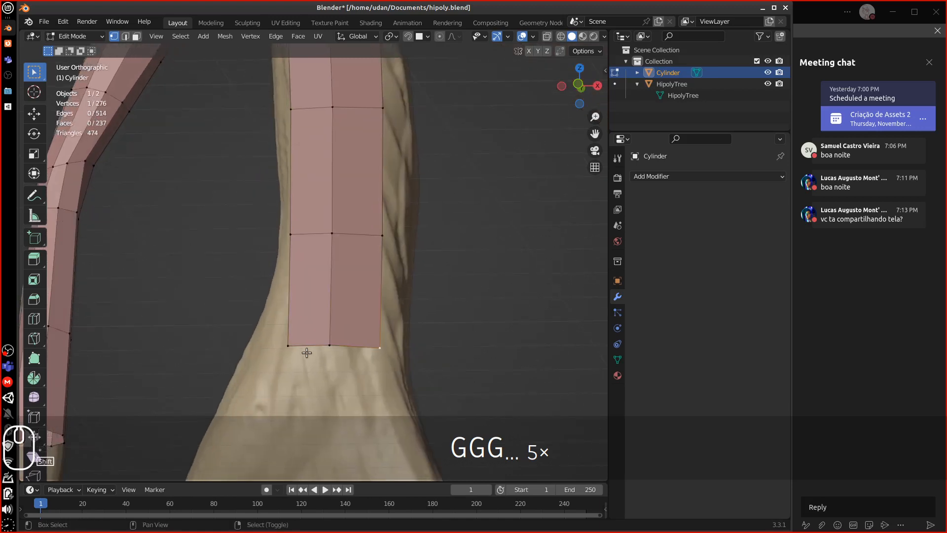
- Spread the three vertices of the lowest row outward so the mesh follows the flare at the trunk's base
right_click(289, 346)
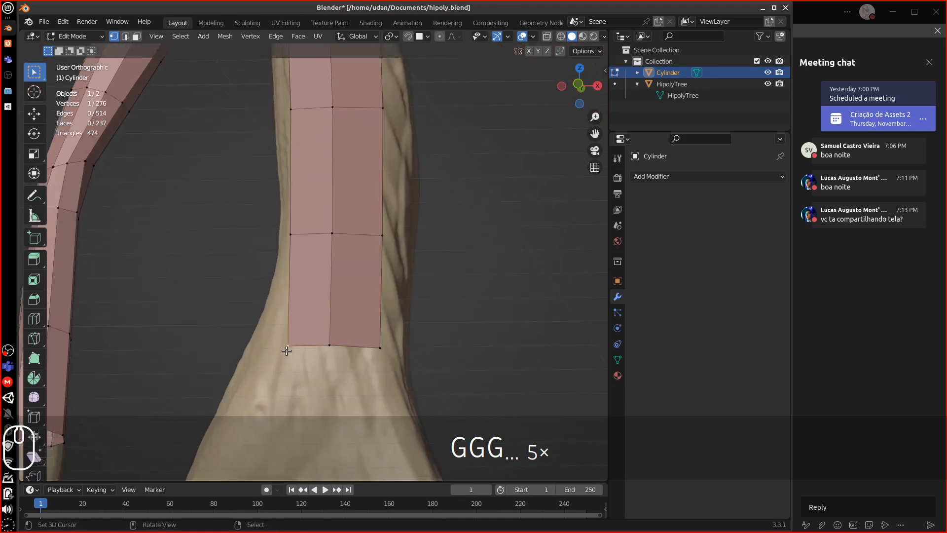
key("g")
left_click(266, 352)
right_click(329, 347)
key("g")
left_click(324, 348)
right_click(383, 351)
key("g")
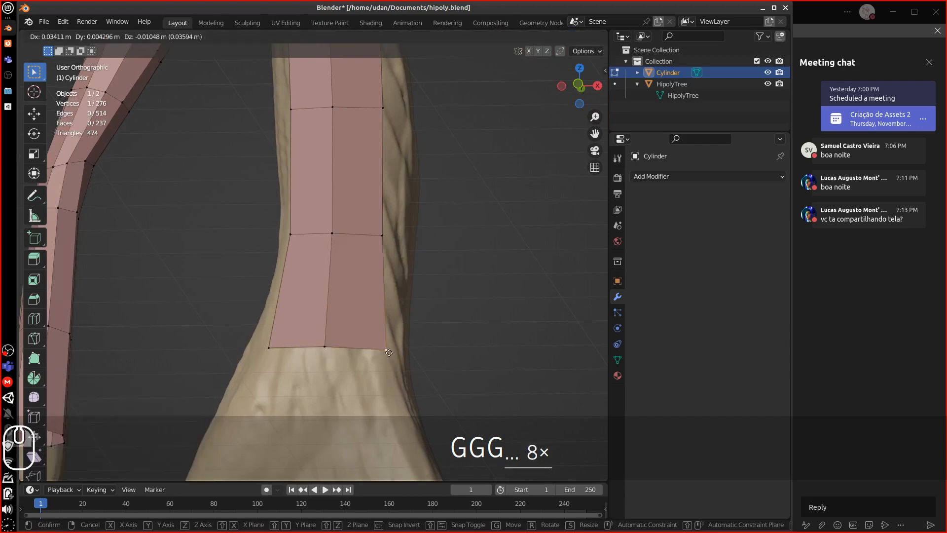
left_click(389, 352)
- In front view, select all vertices of the four new trunk rows, turn snapping on, and apply a zero-distance move to project them onto the trunk
middle_click_drag(388, 352, 356, 332)
key("KP_1")
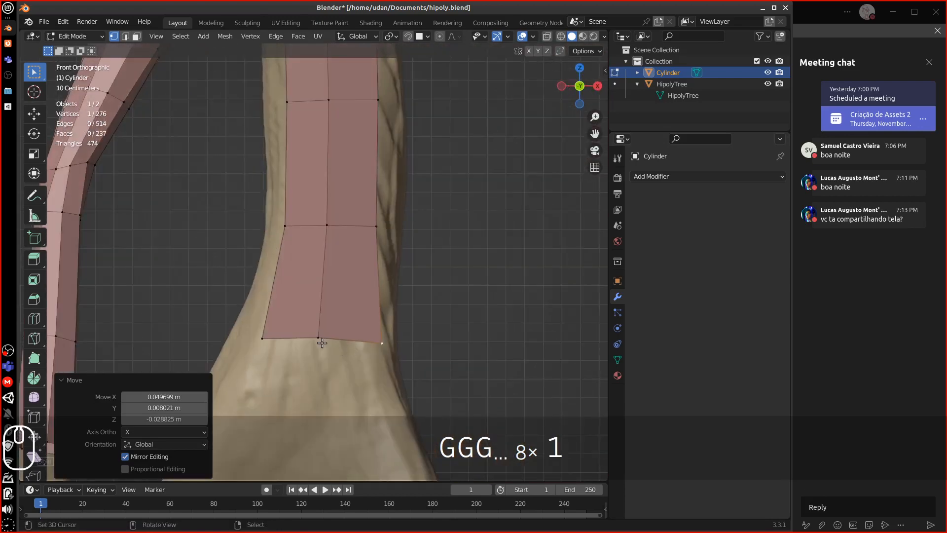
left_click(270, 341, "shift")
right_click(286, 229, "shift")
right_click(325, 229, "shift")
right_click(371, 228, "shift")
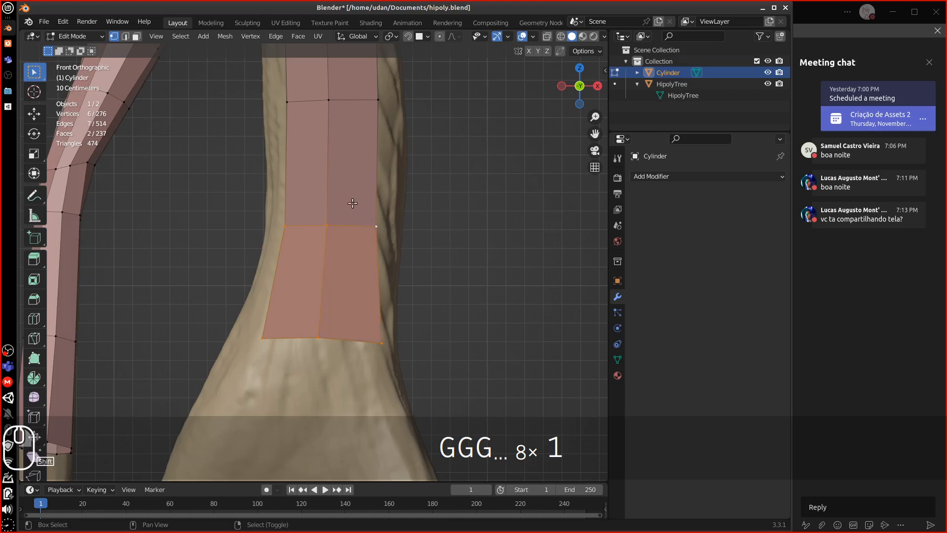
middle_click_drag(353, 203, 312, 325, "shift")
right_click(332, 226, "shift")
right_click(252, 224, "shift")
right_click(279, 223, "shift")
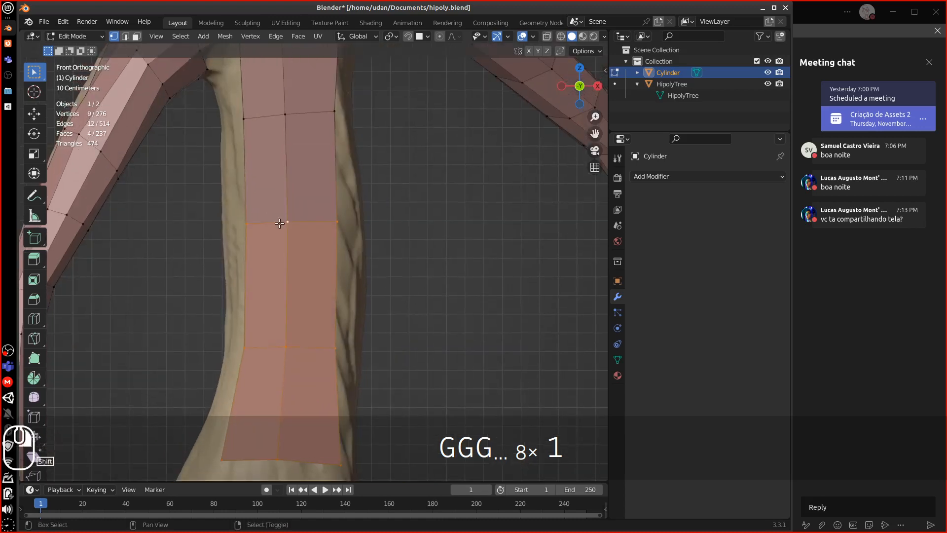
left_click_drag(344, 134, 333, 267, "alt+shift")
right_click(324, 245, "shift")
right_click(274, 248, "shift")
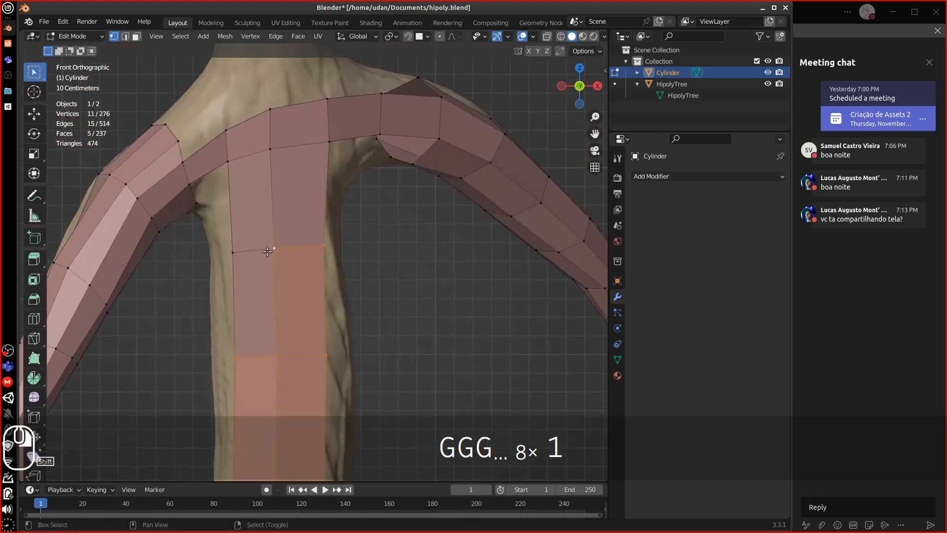
right_click(233, 253, "shift")
middle_click_drag(287, 191, 350, 238)
key("1")
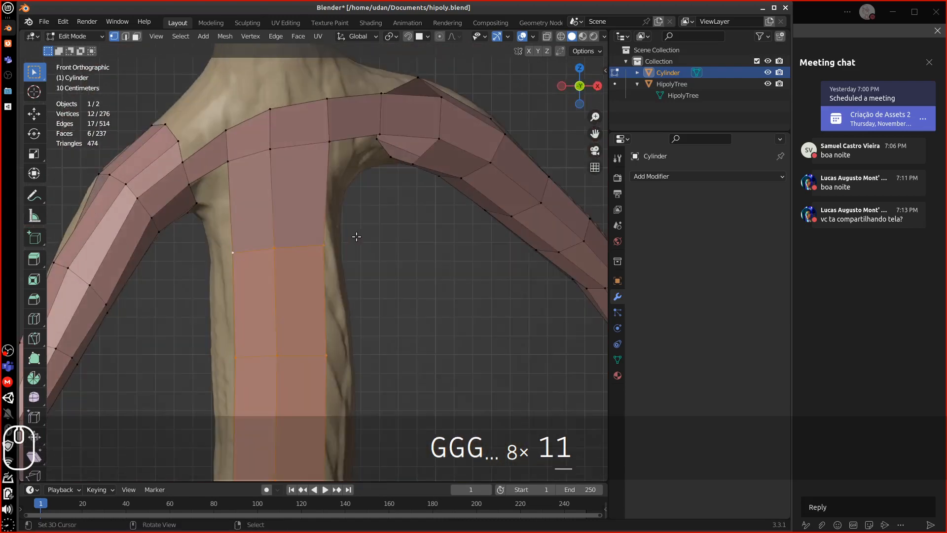
left_click_drag(373, 255, 426, 106, "alt+shift")
left_click(407, 36)
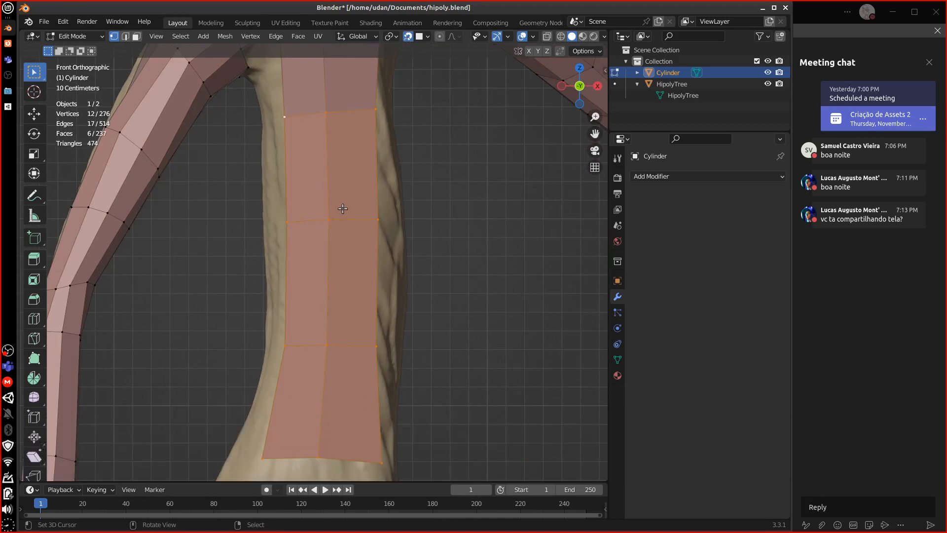
key("g")
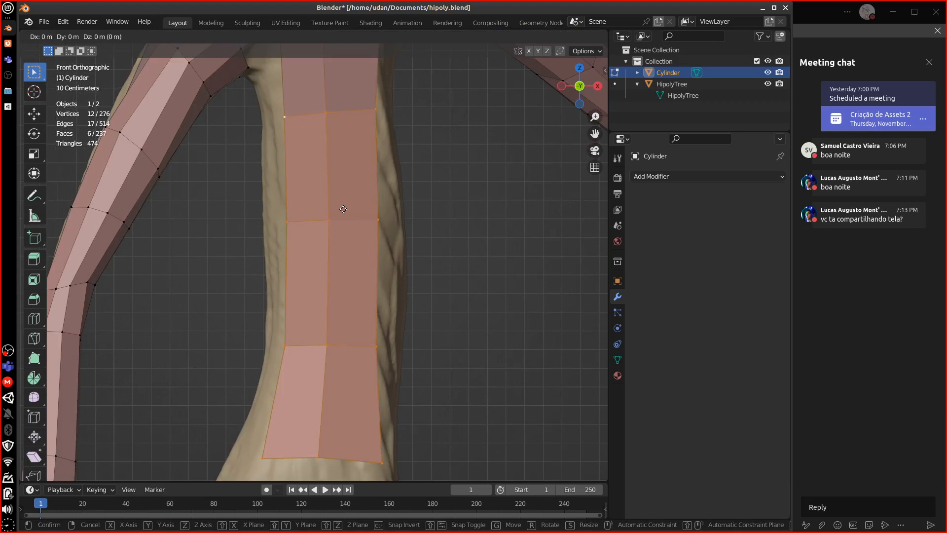
key("Return")
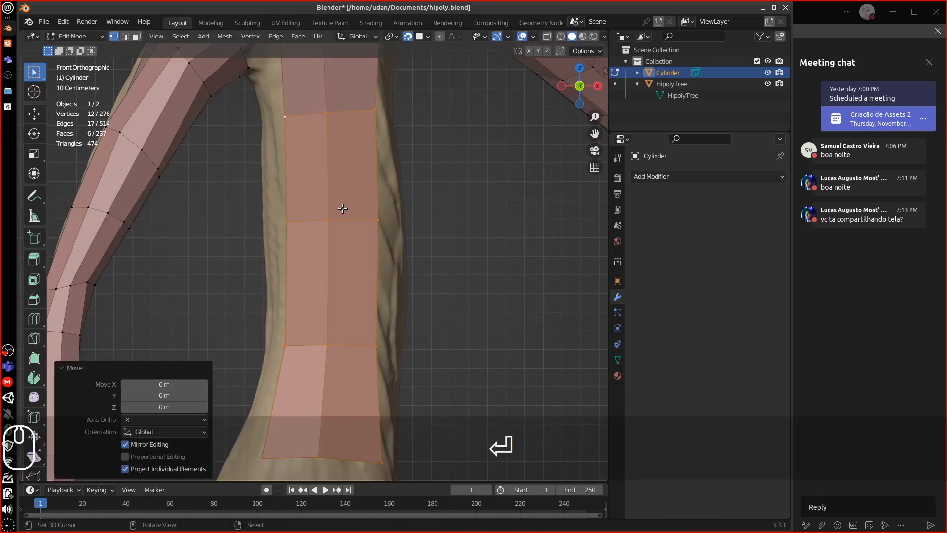
- Duplicate the strip's upper middle edge onto the trunk above it, and shorten the copy by moving its left vertex inward
middle_click_drag(249, 283, 259, 312)
key("1")
left_click_drag(292, 148, 303, 332, "alt+shift")
right_click(298, 330)
right_click(354, 319, "shift")
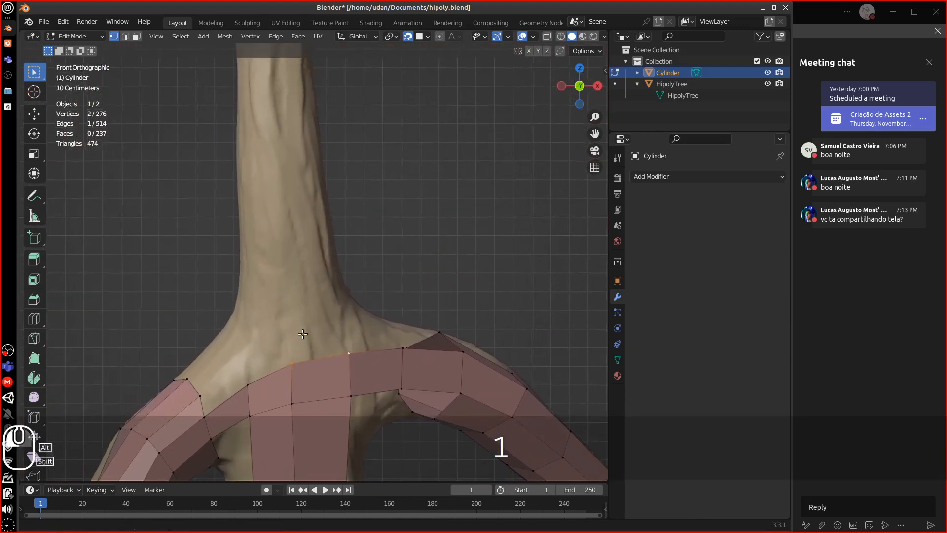
key("shift+d")
left_click(300, 226)
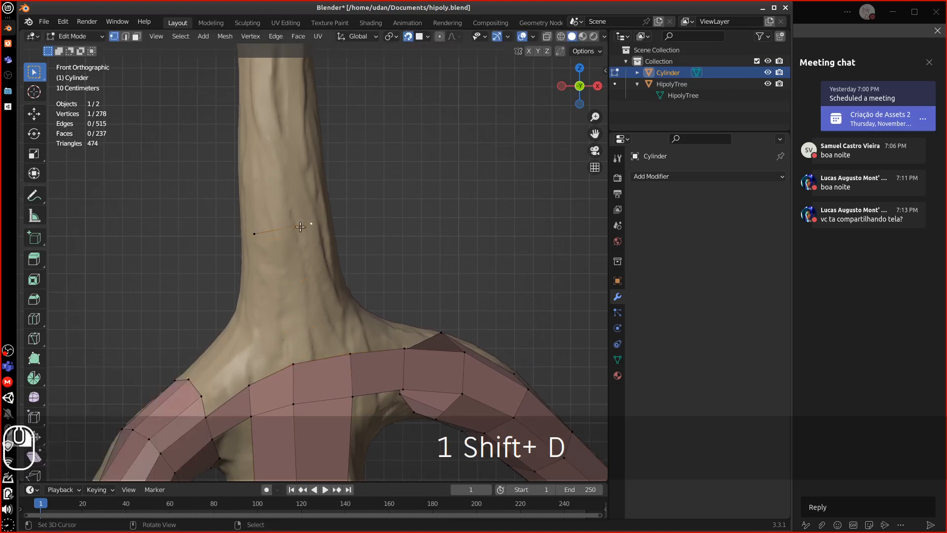
key("g")
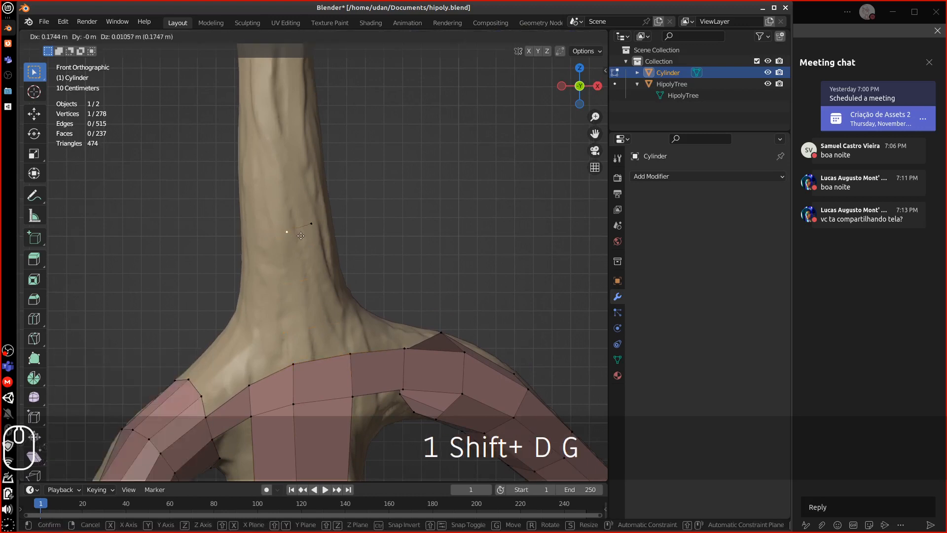
left_click(296, 235)
right_click(311, 223, "shift")
- Extrude the short edge up the trunk into a chain of four faces, and lower the cross edge beneath the top face
left_click_drag(290, 237, 288, 248, "alt+shift")
middle_click_drag(288, 248, 275, 275, "shift")
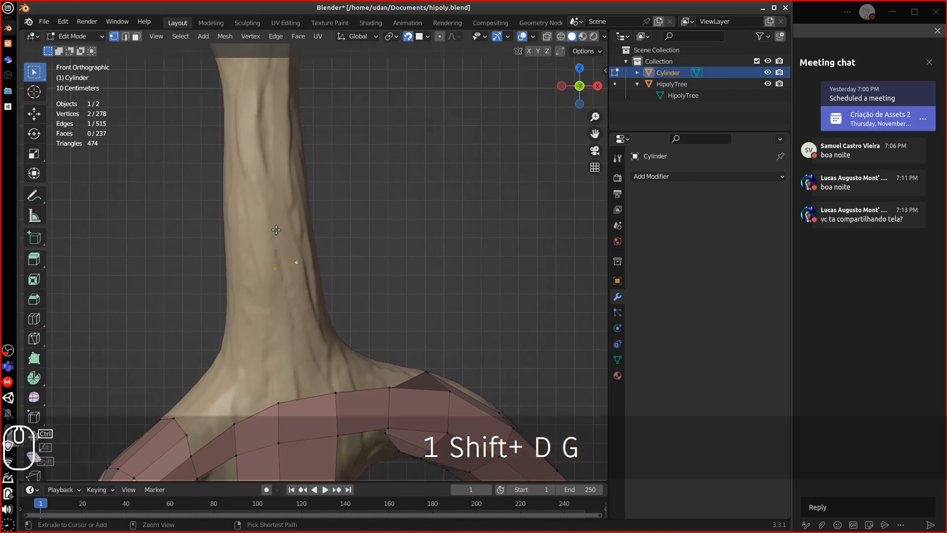
right_click(277, 228, "ctrl")
right_click(262, 180, "ctrl")
right_click(246, 113, "ctrl")
right_click(253, 89, "ctrl")
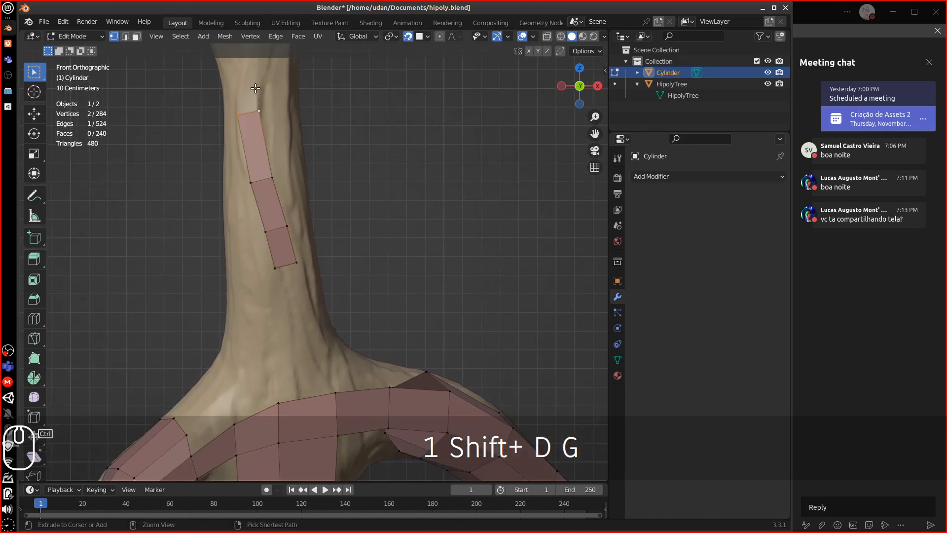
middle_click_drag(256, 120, 255, 246, "shift")
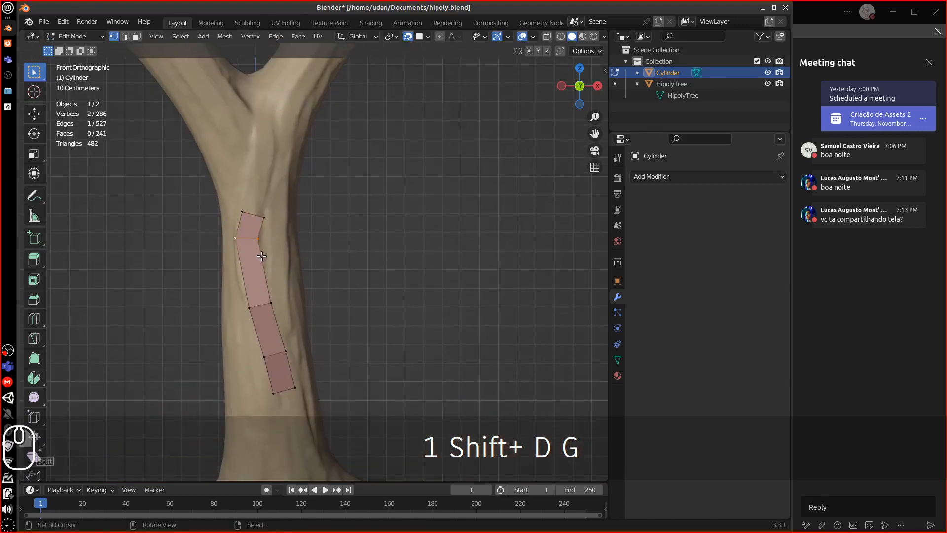
key("g")
left_click(255, 257)
- Extrude the chain's top edge by three more faces into the right fork, and nudge its end edge slightly up and left
right_click(267, 219)
right_click(245, 213, "shift")
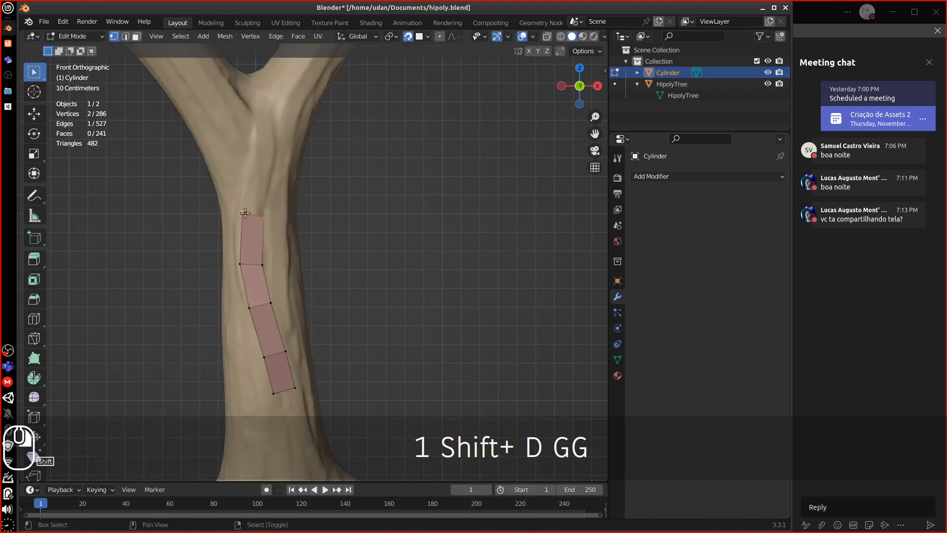
right_click(261, 162, "ctrl")
right_click(272, 109, "ctrl")
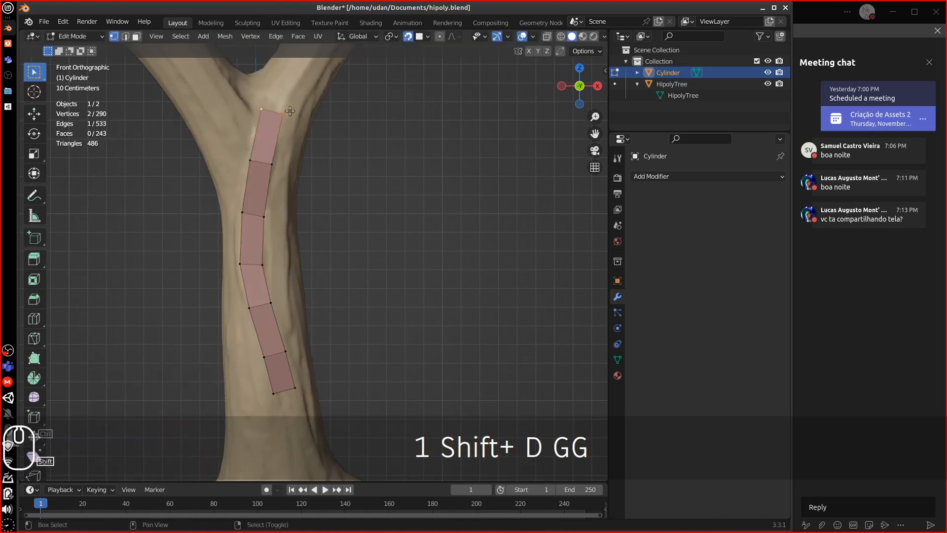
middle_click_drag(273, 110, 219, 215, "shift")
right_click(268, 141, "ctrl")
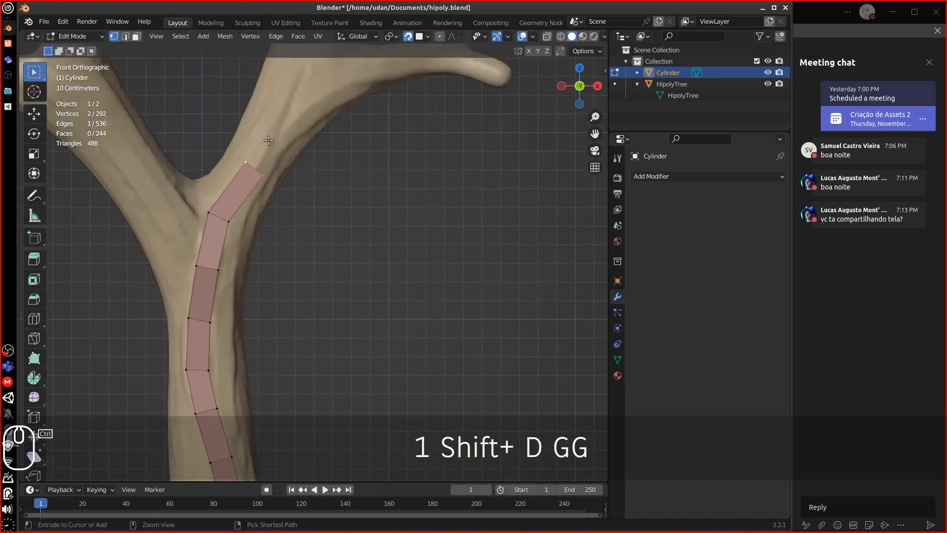
right_click(265, 167, "shift")
key("g")
left_click(264, 166)
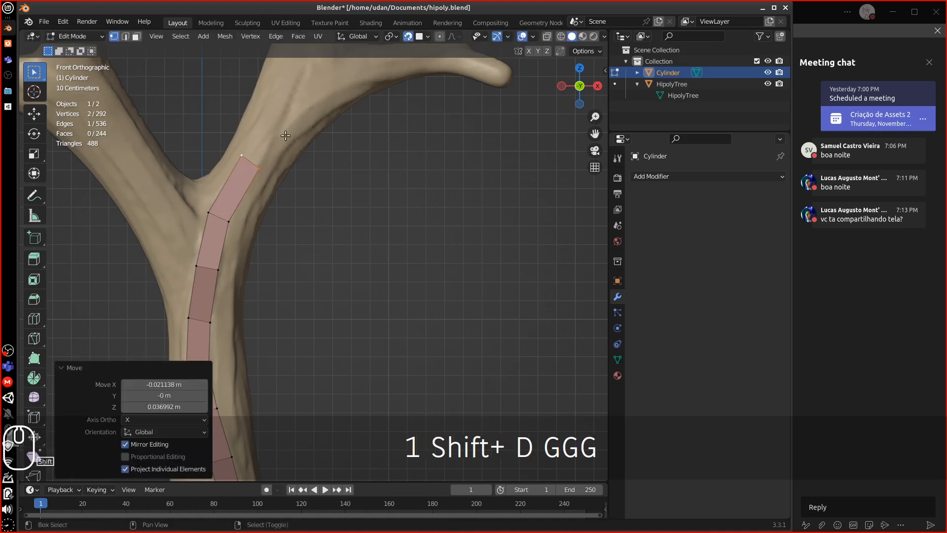
- Extrude two more faces along the right branch, and move the end edge about 0.148 m in X and 0.077 m in Z
middle_click_drag(302, 113, 271, 175, "shift")
right_click(271, 159, "ctrl")
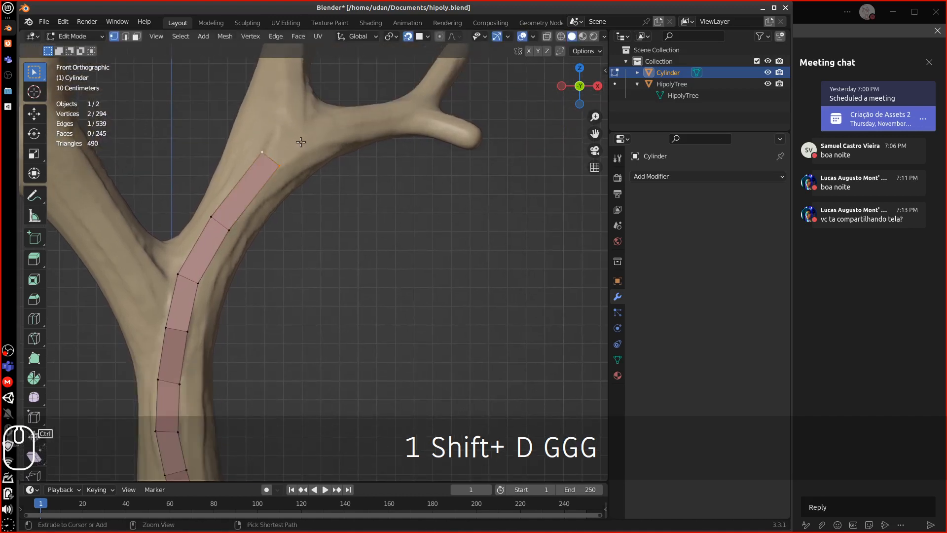
right_click(300, 142, "ctrl")
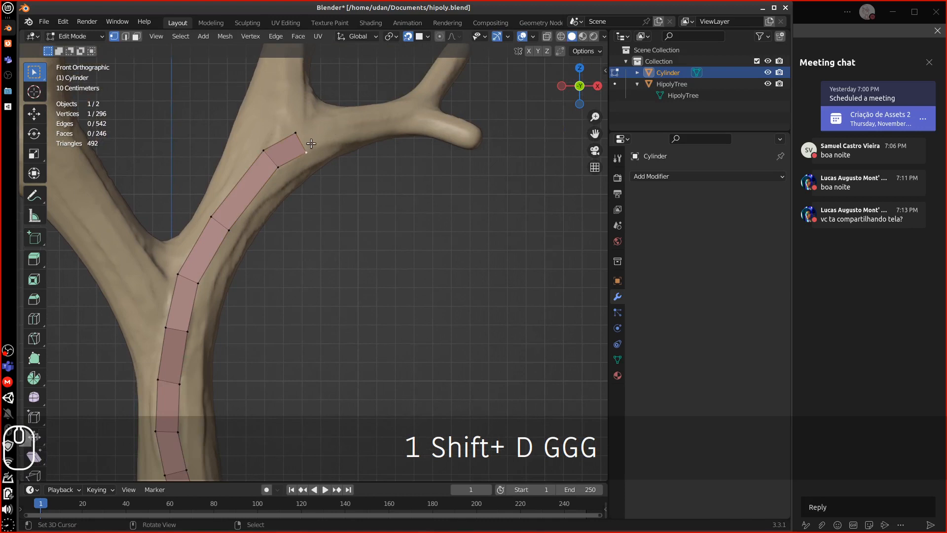
left_click(296, 134, "shift")
key("g")
left_click(337, 124)
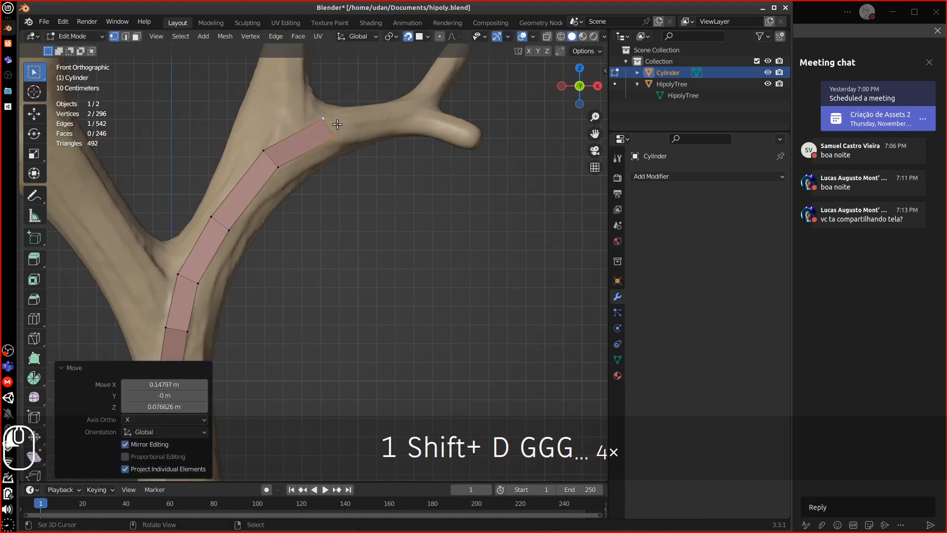
- Extrude two more faces along the right side branch, raising the lower end vertex of the first one slightly to fit the branch
right_click(395, 117, "ctrl")
left_click(389, 125)
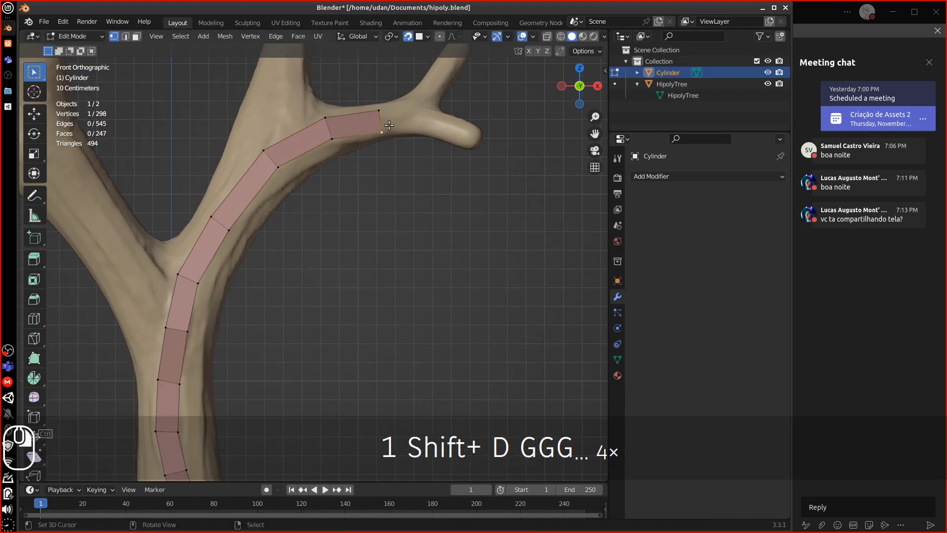
key("g")
left_click(391, 119)
right_click(390, 117, "shift")
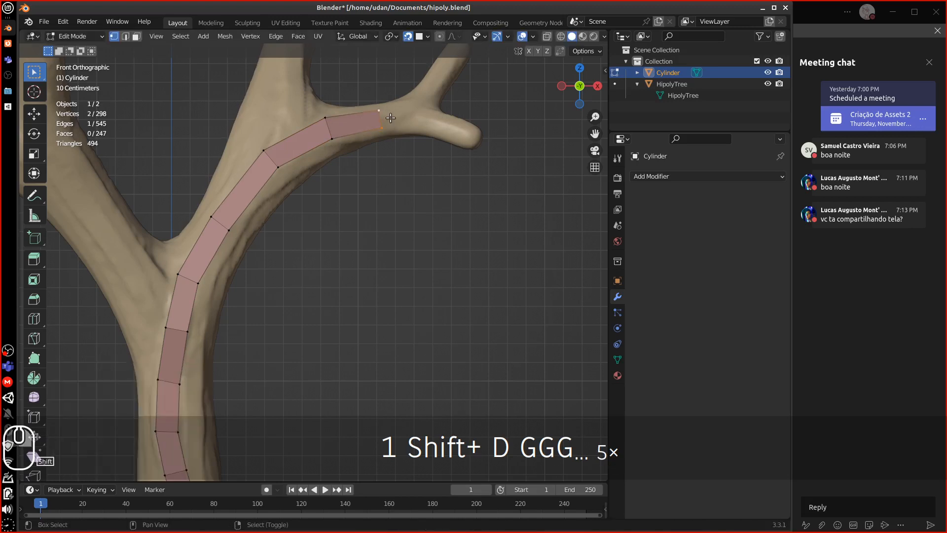
right_click(412, 129, "ctrl")
middle_click_drag(413, 134, 372, 173)
key("1")
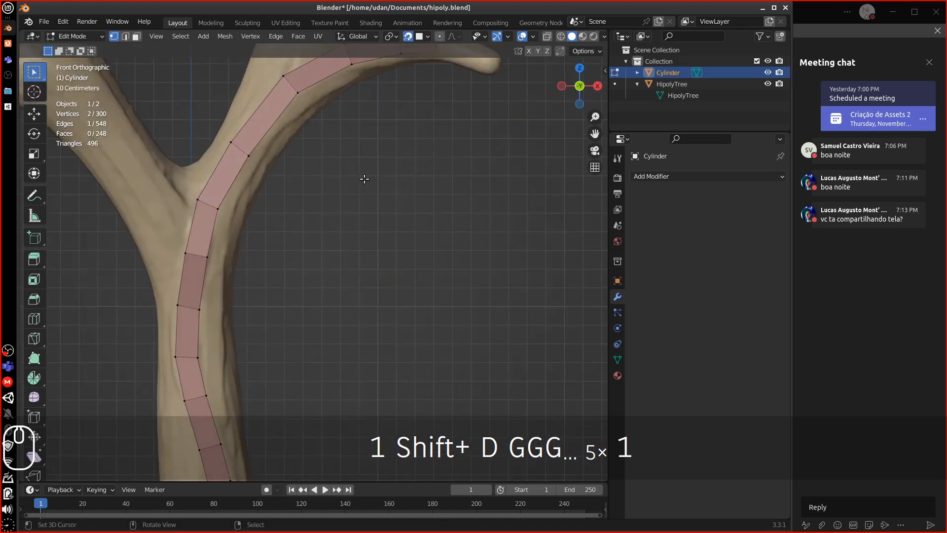
- Undo the recent extrusions until only the lowest two faces of the trunk strip remain
scroll(364, 178, "down", 2)
scroll(360, 180, "up", 1)
key("ctrl+z")
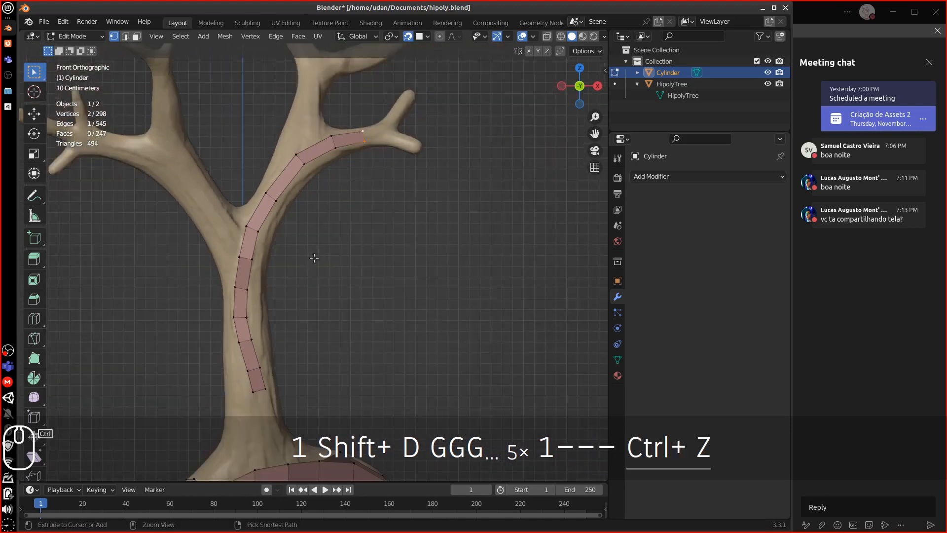
key("ctrl+z")
key("ctrl+z")
key("ctrl+z")
key("ctrl+z")
key("ctrl+z")
key("ctrl+z")
key("ctrl+z")
key("ctrl+z")
key("ctrl+z")
key("ctrl+z")
key("ctrl+z")
key("ctrl+z")
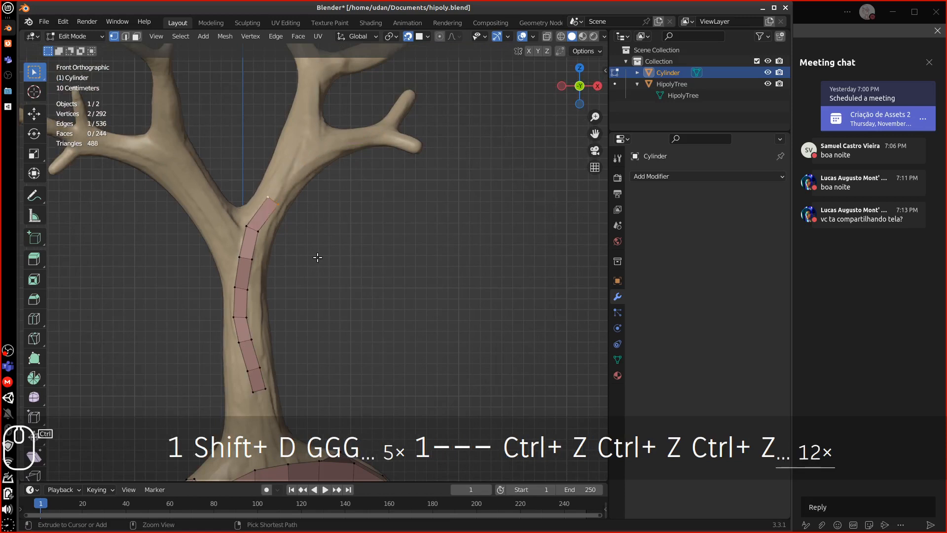
key("ctrl+z")
key("ctrl+z")
key("ctrl+z")
key("ctrl+z")
key("ctrl+z")
key("ctrl+z")
key("ctrl+z")
key("ctrl+z")
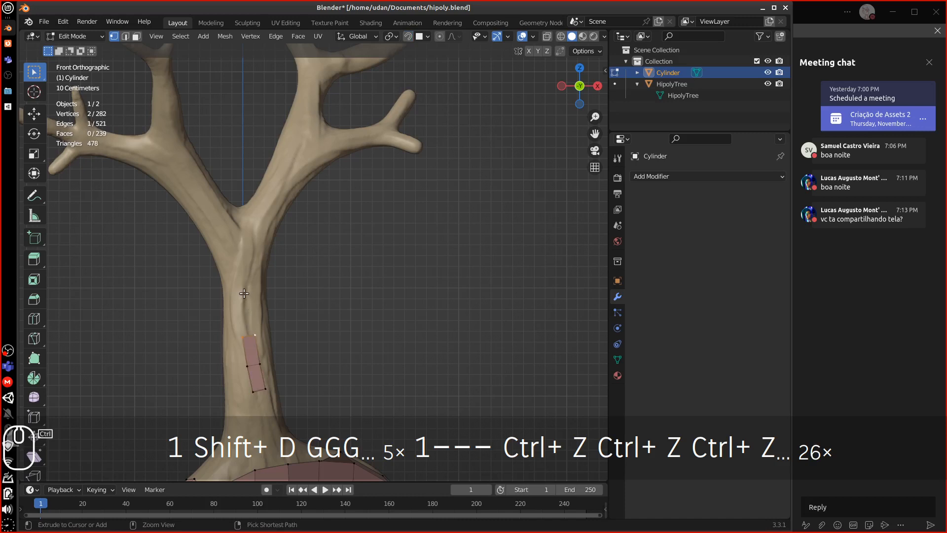
- Extrude the strip's top edge by ten faces up the trunk and along the right side branch
left_click(247, 309, "ctrl")
left_click(246, 279, "ctrl")
left_click(250, 249, "ctrl")
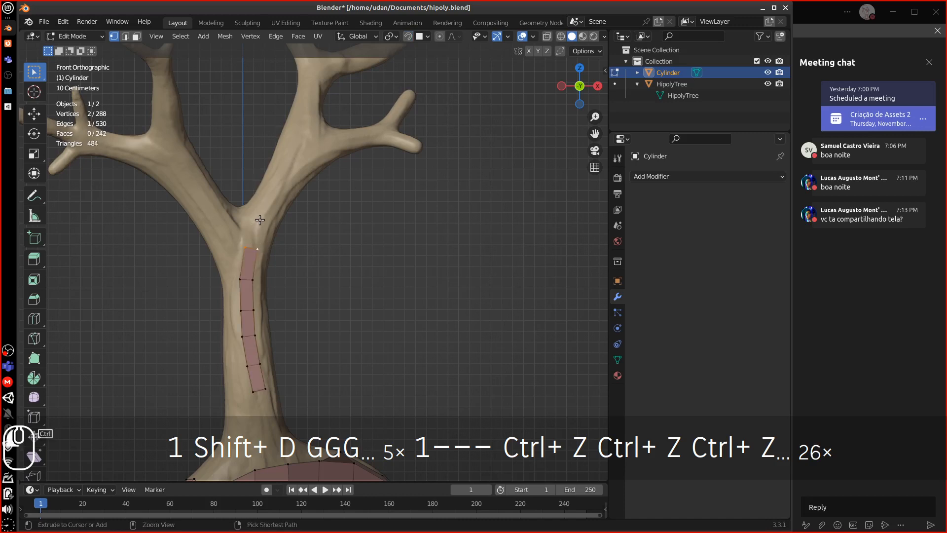
left_click(259, 220, "ctrl")
left_click(275, 197, "ctrl")
left_click(291, 176, "ctrl")
left_click(312, 158, "ctrl")
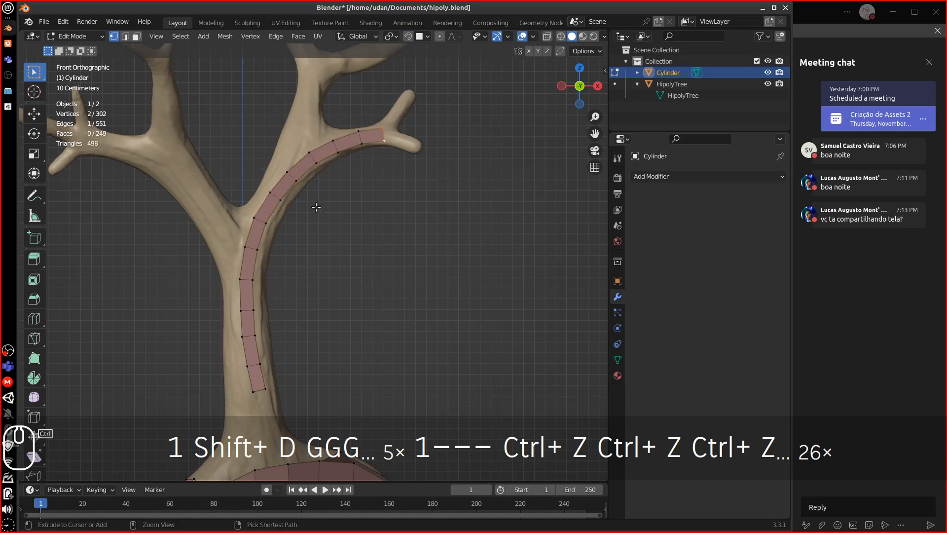
- Select the whole linked strip, turn on snapping, and apply a zero-distance move to project it onto the tree
key("ctrl+l")
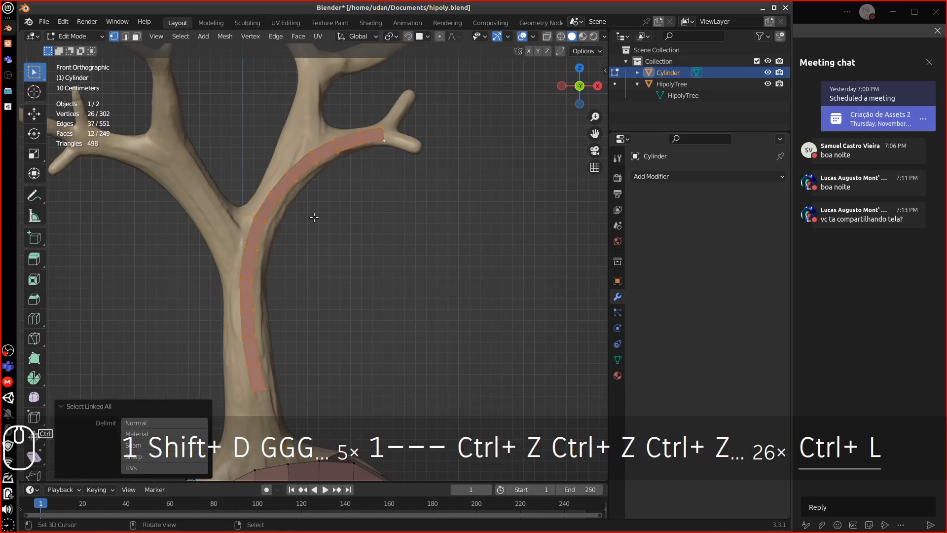
left_click(408, 38)
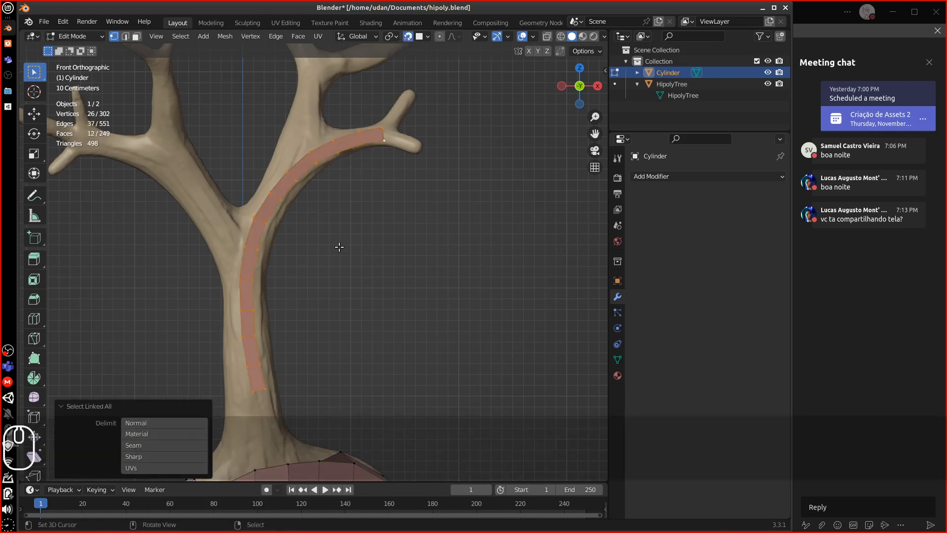
key("g")
key("Return")
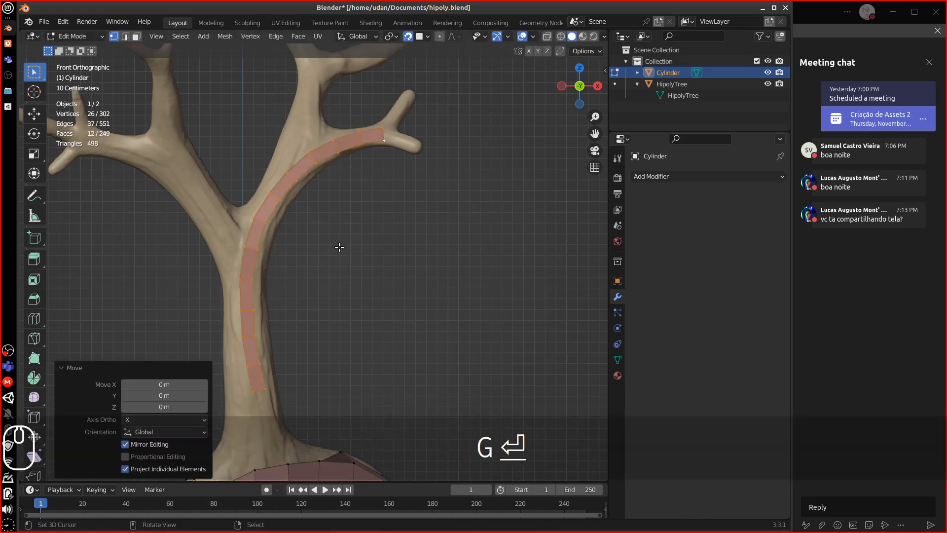
middle_click_drag(339, 246, 403, 274)
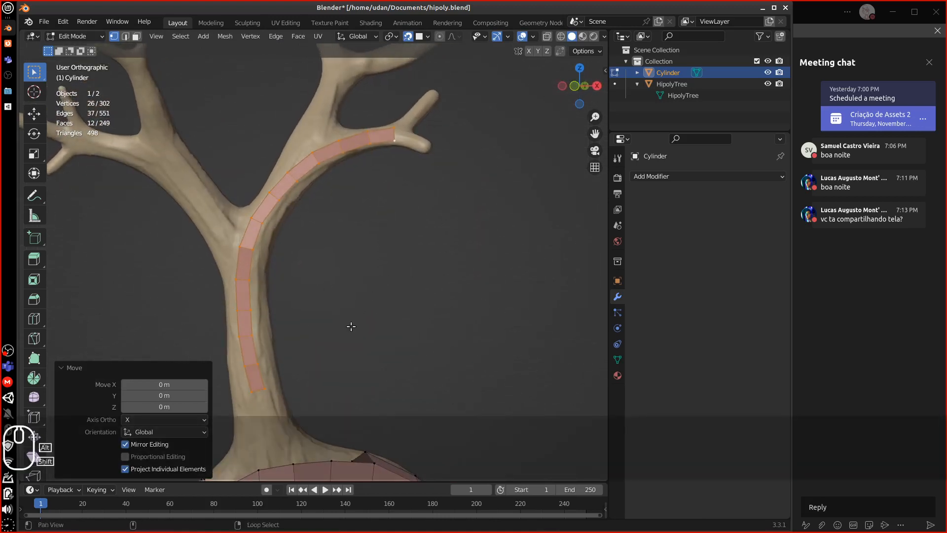
- Undo the strip's projection move and delete all of the strip's vertices
middle_click_drag(348, 325, 378, 209, "ctrl")
key("ctrl+z")
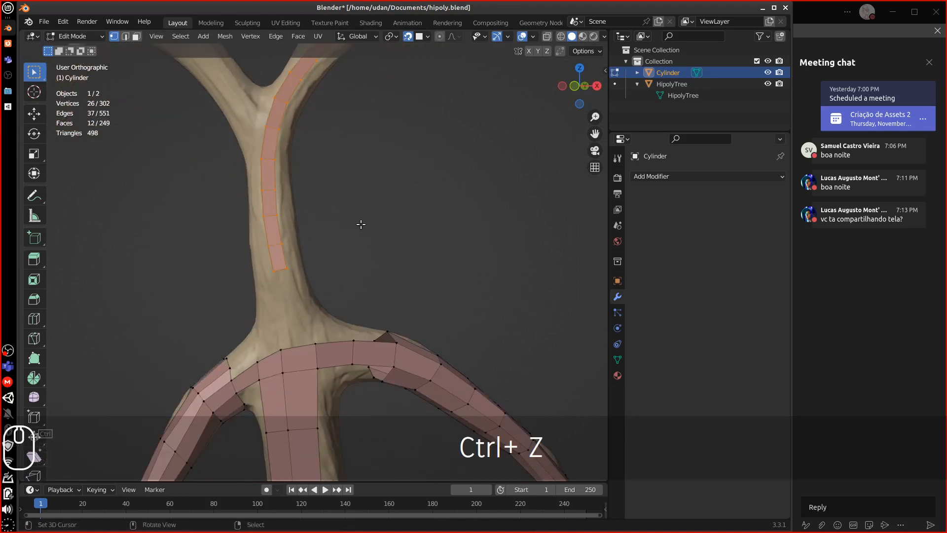
key("Delete")
left_click(338, 223)
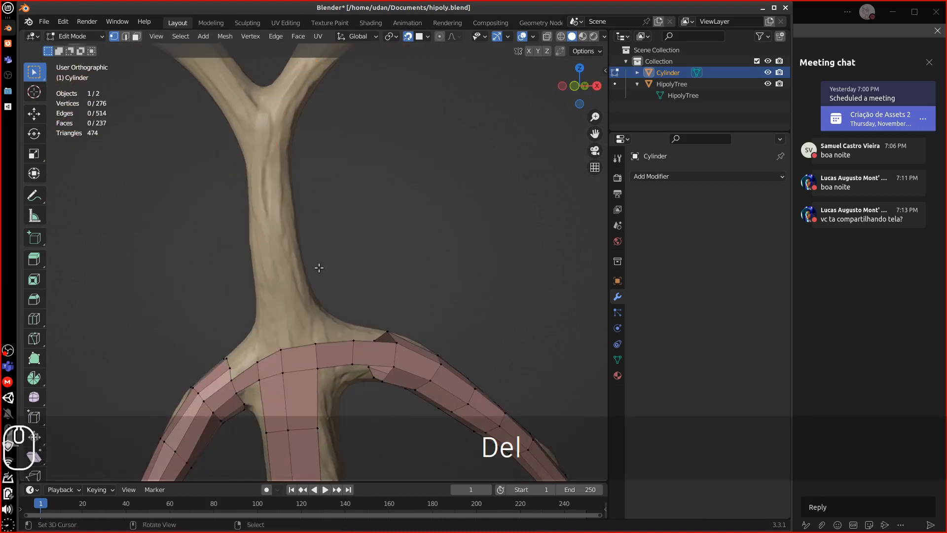
- Extrude the two edges along the top of the front trunk band upward into two new faces
middle_click_drag(317, 269, 286, 332)
left_click(287, 332)
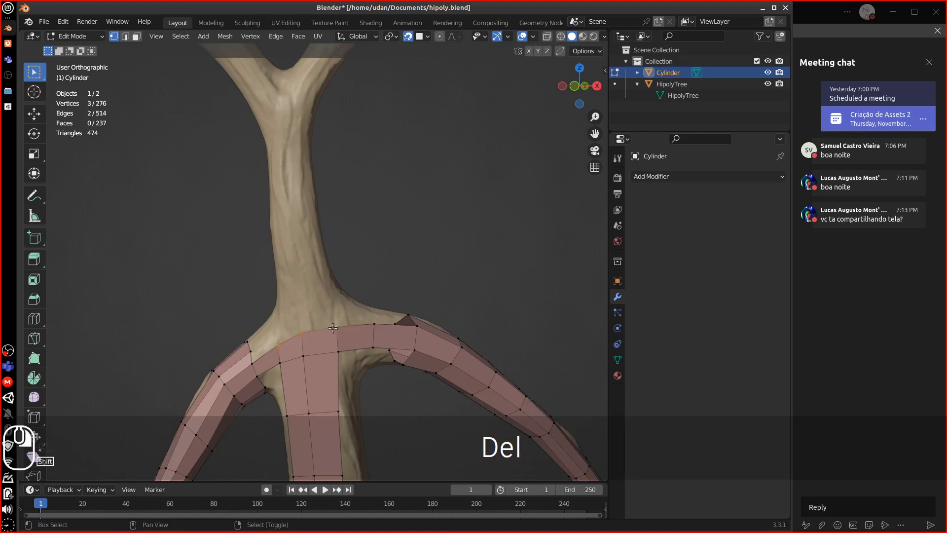
key("1")
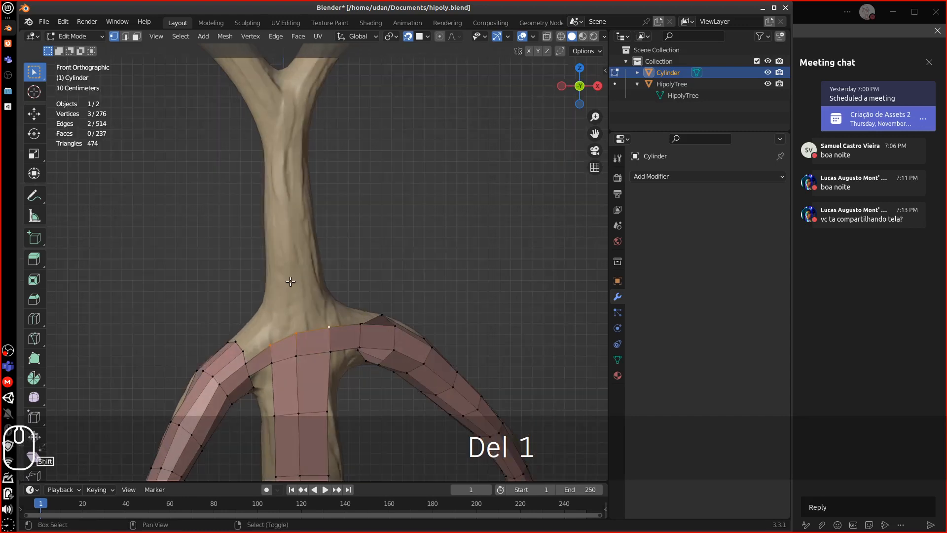
middle_click_drag(290, 274, 335, 278, "alt")
key("equal")
key("equal")
key("equal")
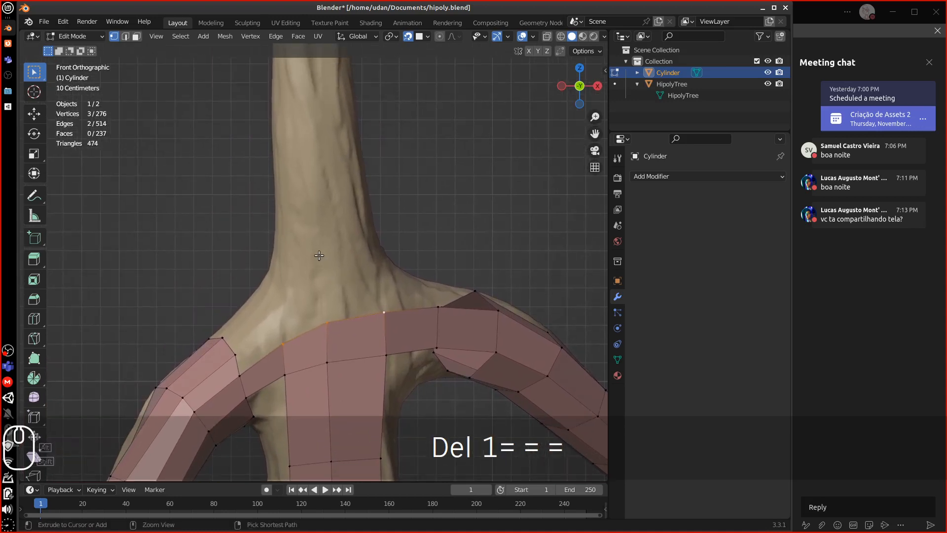
right_click(320, 254, "ctrl")
- Reposition the three top vertices of the new faces, moving the left one about 0.024 m in X and -0.058 m in Z
key("g")
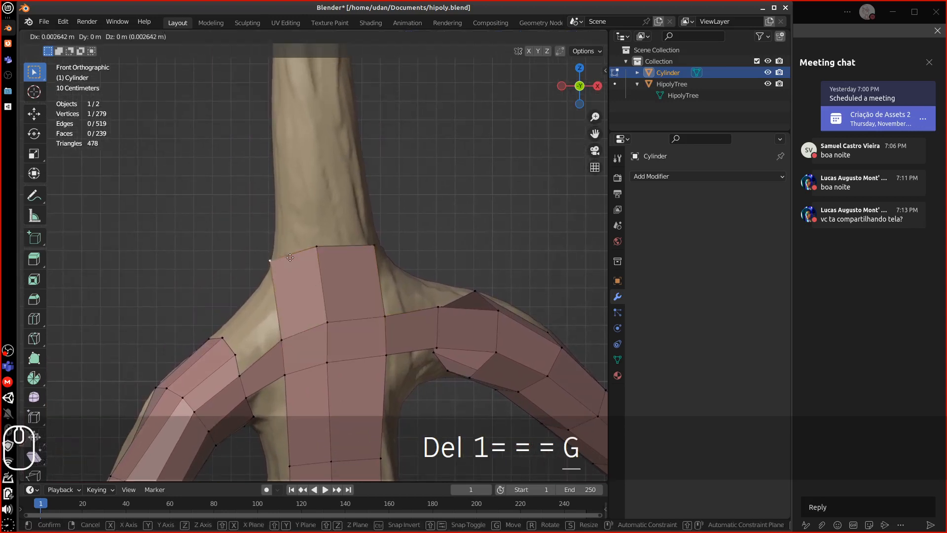
key("g")
left_click(323, 274)
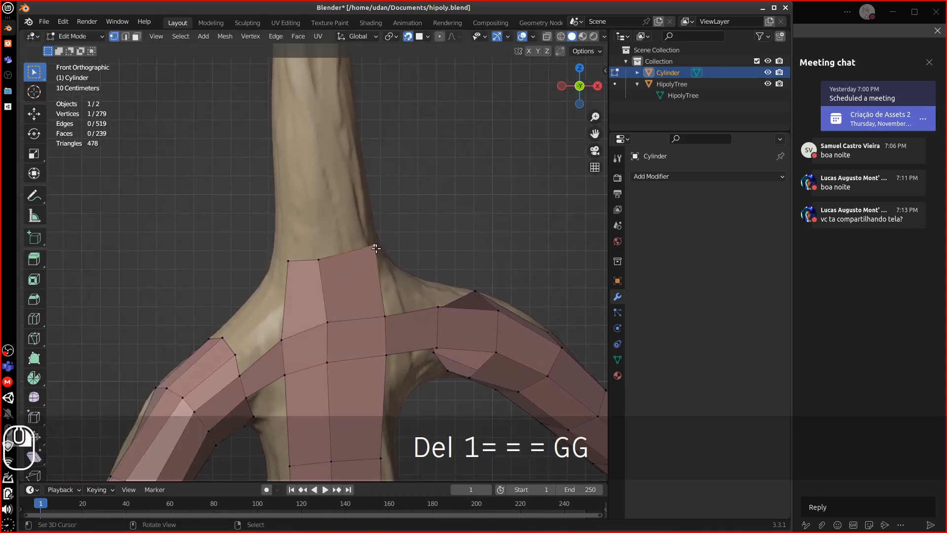
key("g")
left_click(322, 274)
key("g")
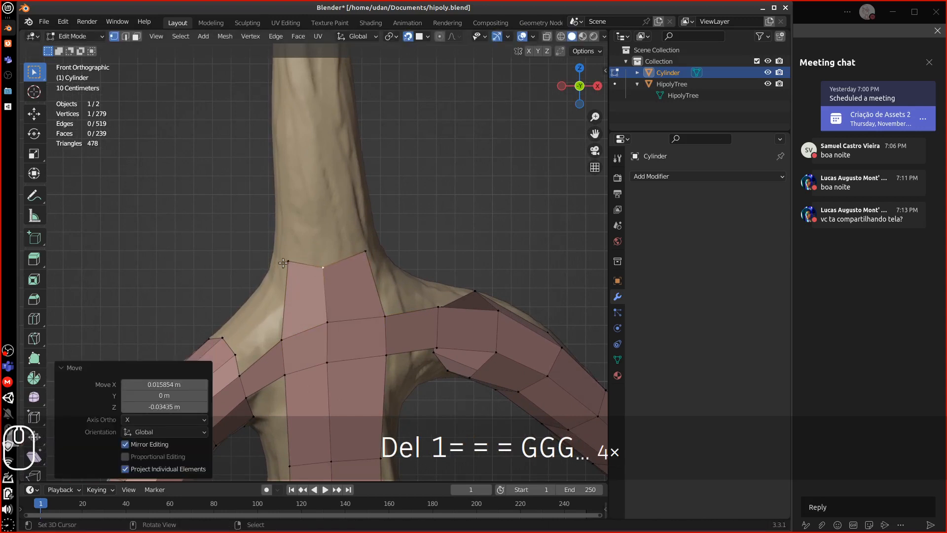
left_click(284, 263)
key("g")
left_click(290, 281)
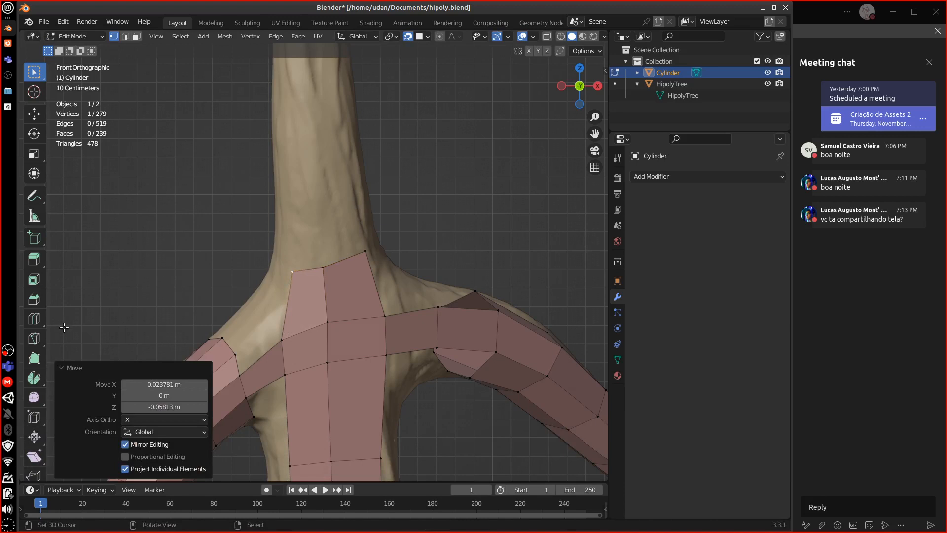
- With Poly Build, extrude one face about 0.1 m outward from the left edge and two faces up from the top-left edge
left_click(36, 354)
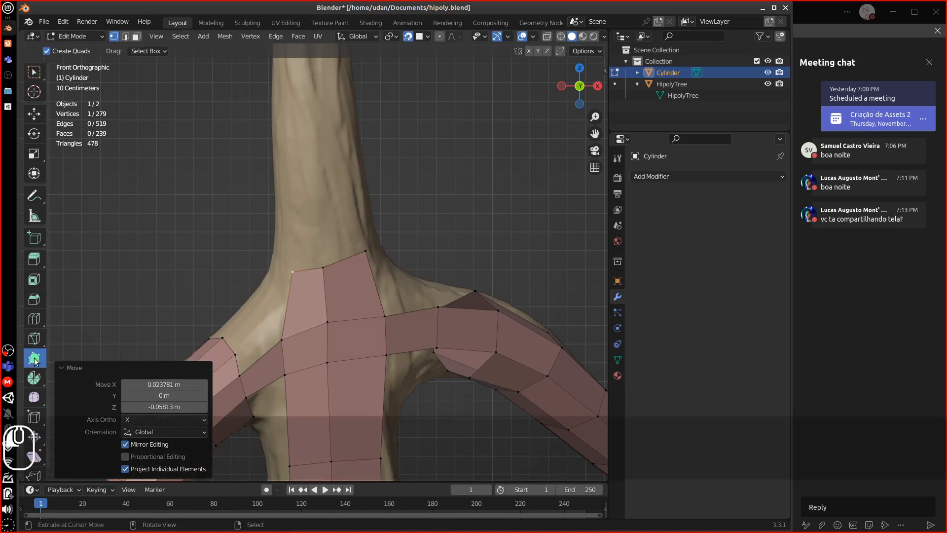
left_click(322, 267, "ctrl")
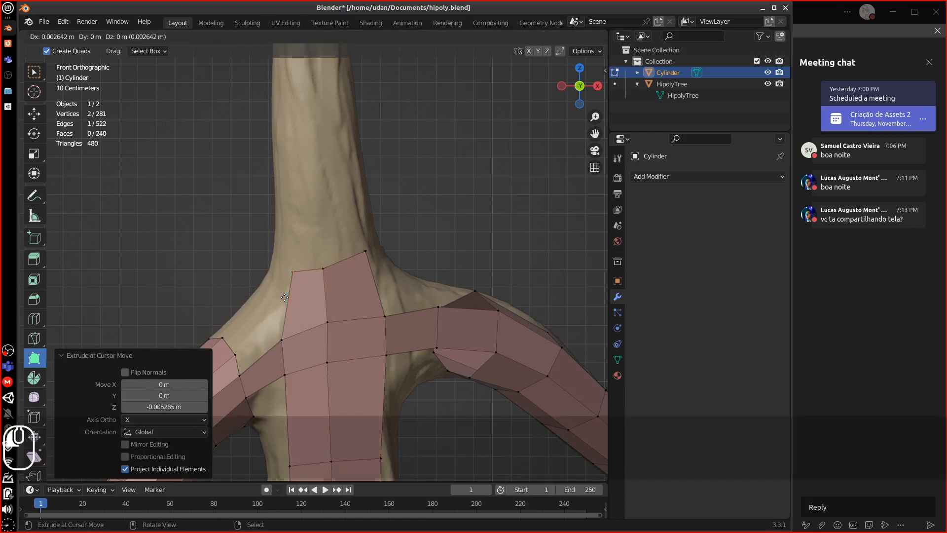
left_click_drag(286, 295, 265, 295, "ctrl")
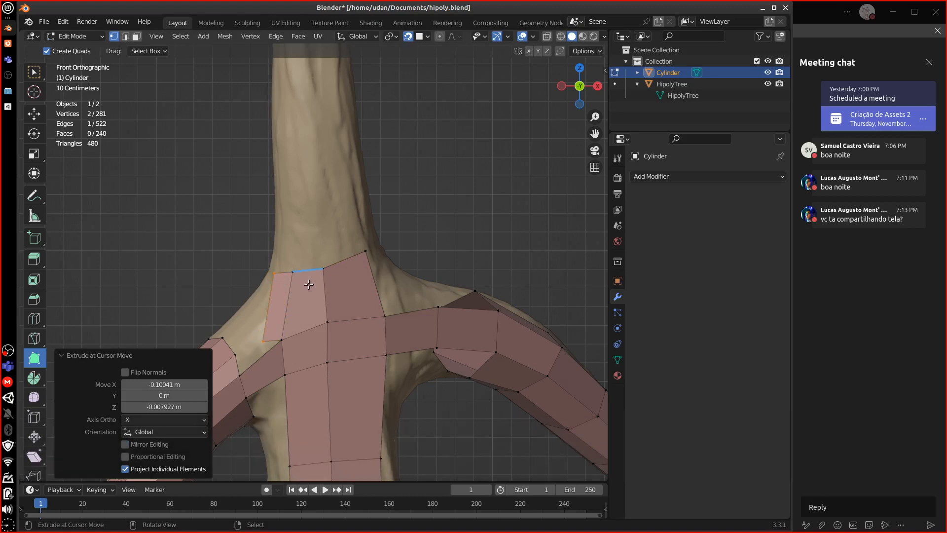
left_click_drag(308, 284, 296, 194, "ctrl")
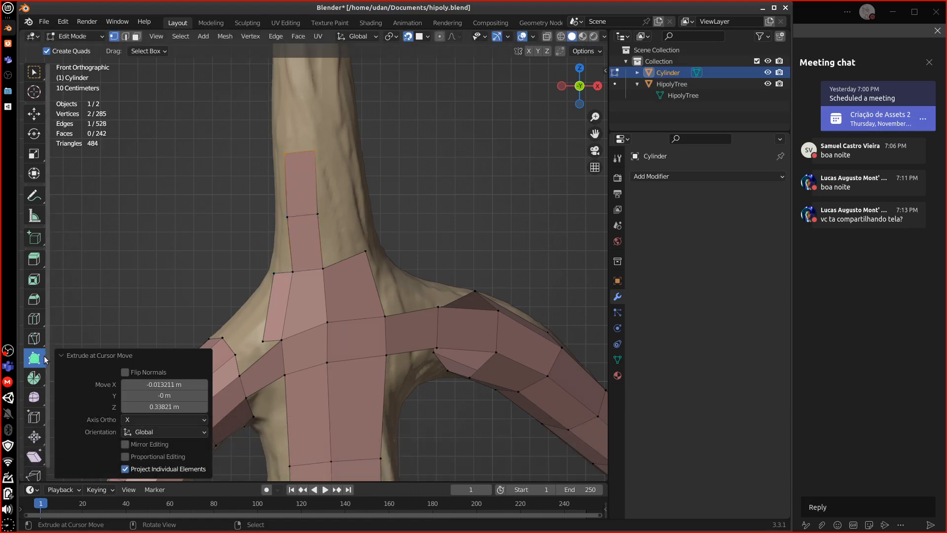
- Delete the two outer vertices of the side face extruded to the left of the trunk band
left_click(34, 73)
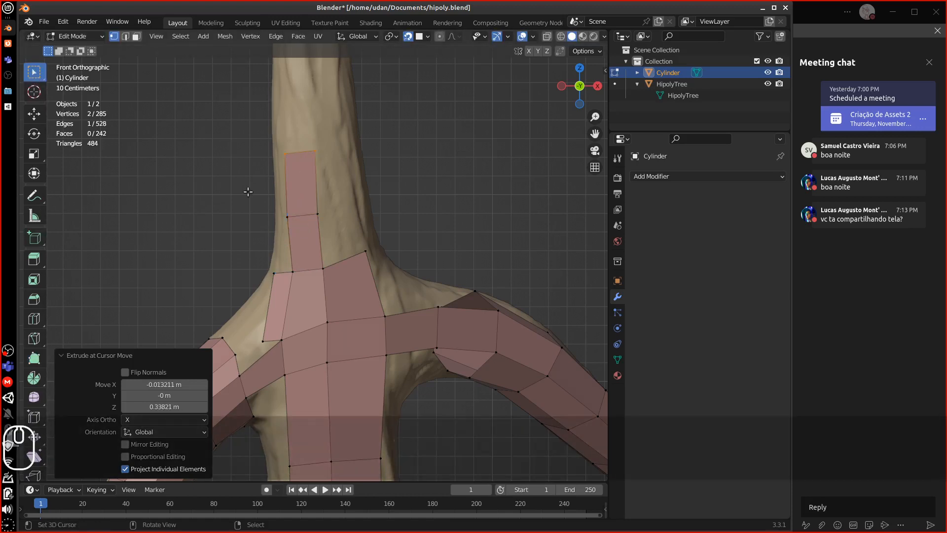
left_click(264, 325)
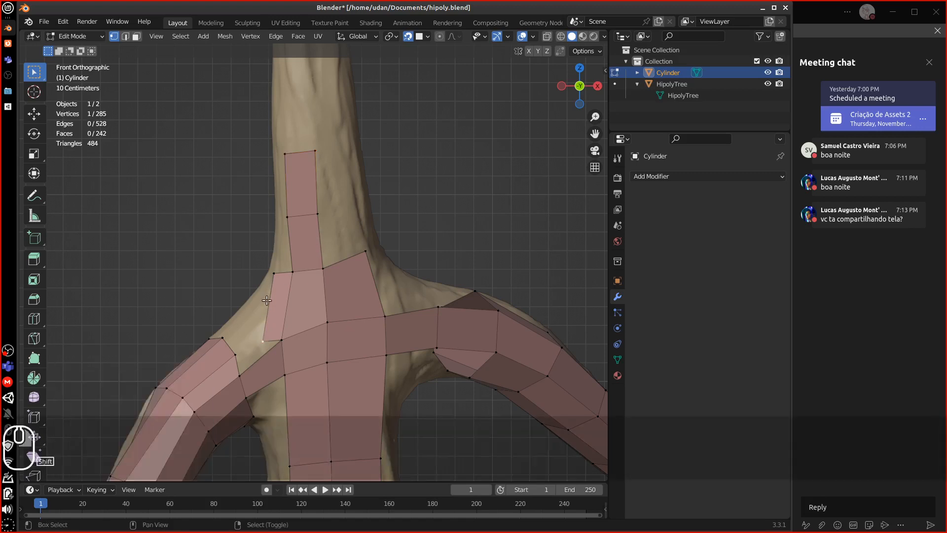
key("Delete")
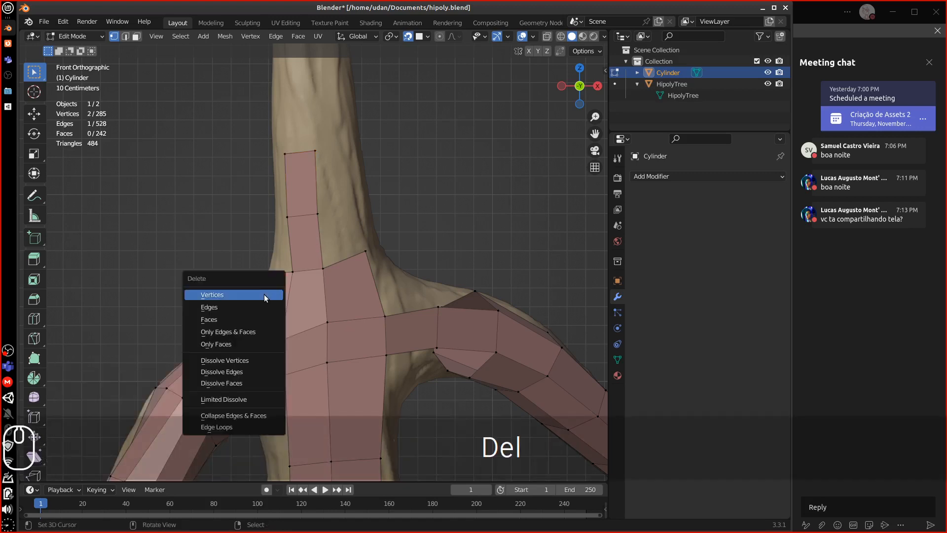
left_click(260, 294)
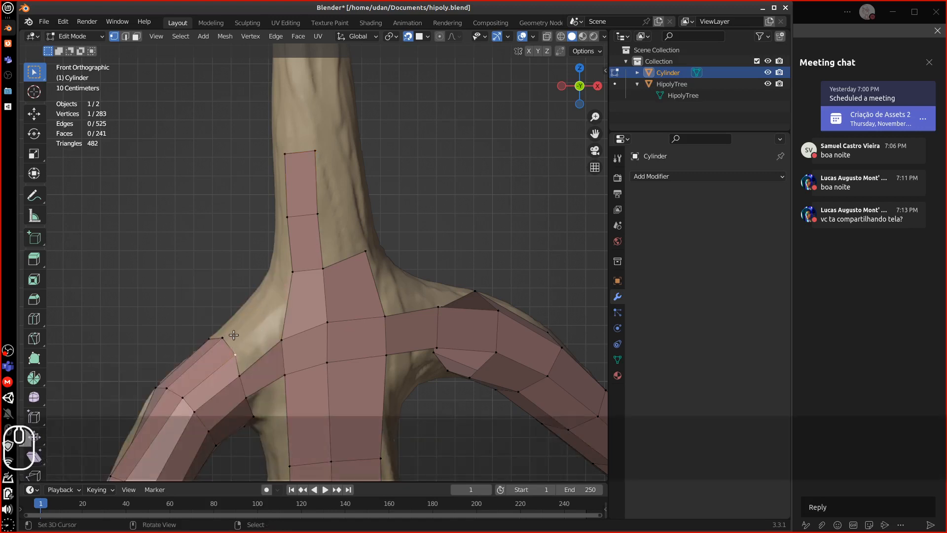
- Add a centred loop cut across the two faces above the trunk band and snap it onto the tree surface
key("ctrl+r")
left_click(345, 295)
key("Escape")
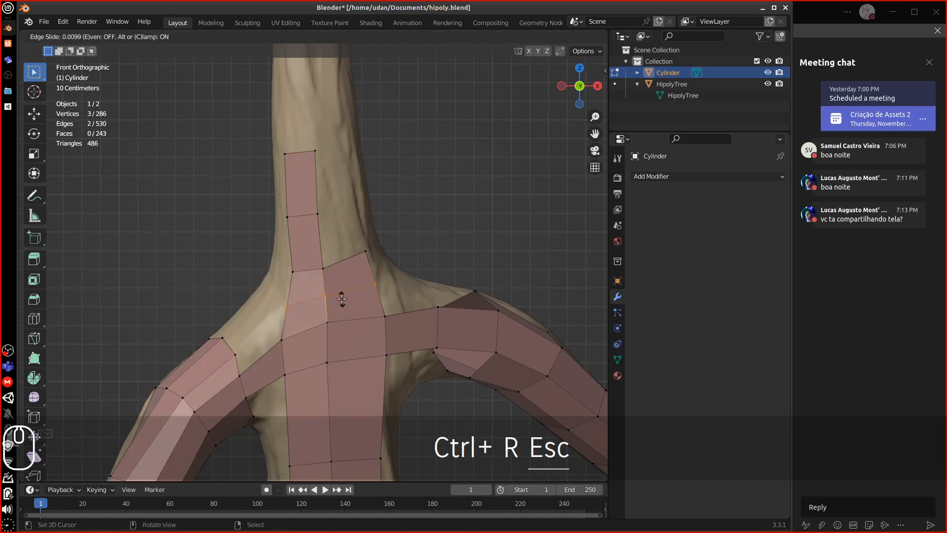
key("g")
key("Return")
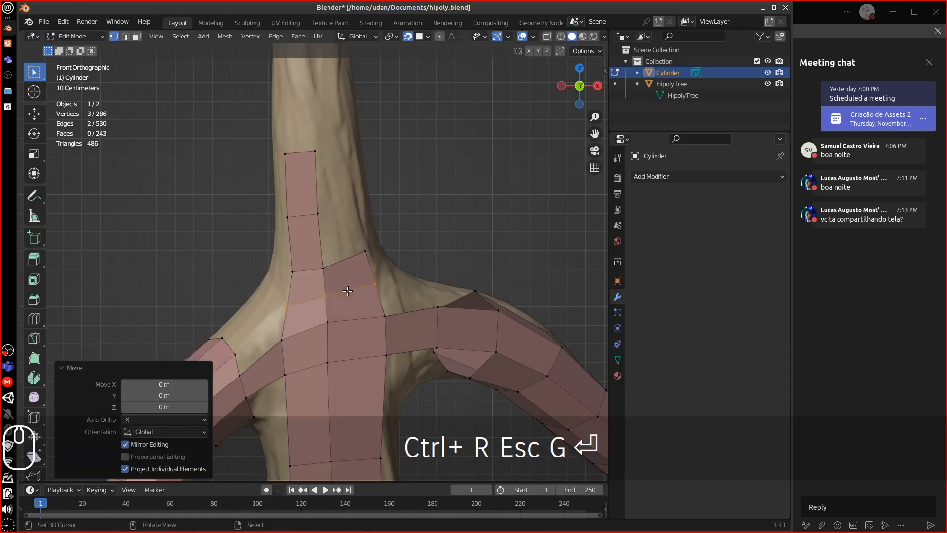
- Raise the middle vertex above the loop cut about 0.05 m, and move its left neighbour up and slightly left to match
left_click(366, 253)
middle_click_drag(414, 312, 387, 259, "shift")
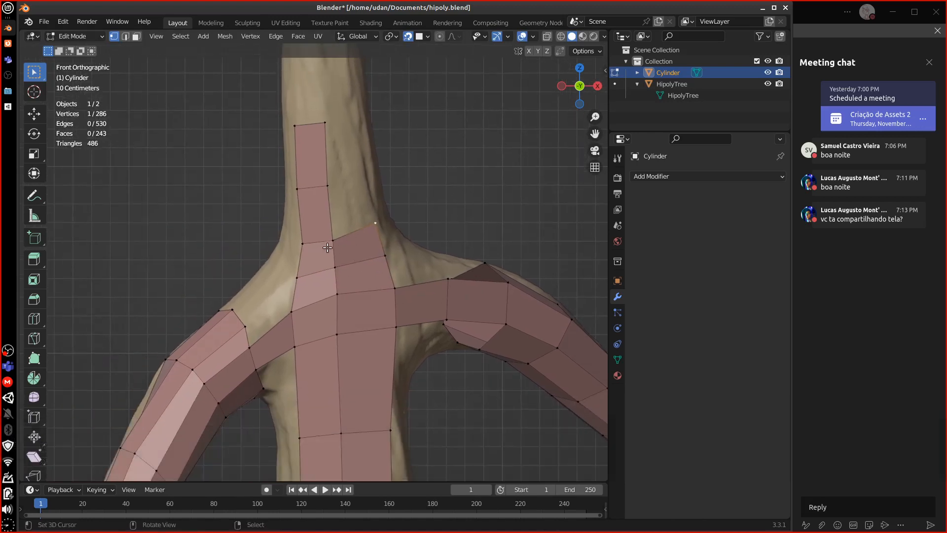
right_click(335, 241)
right_click(303, 249, "shift")
right_click(333, 246)
key("g")
left_click(327, 237)
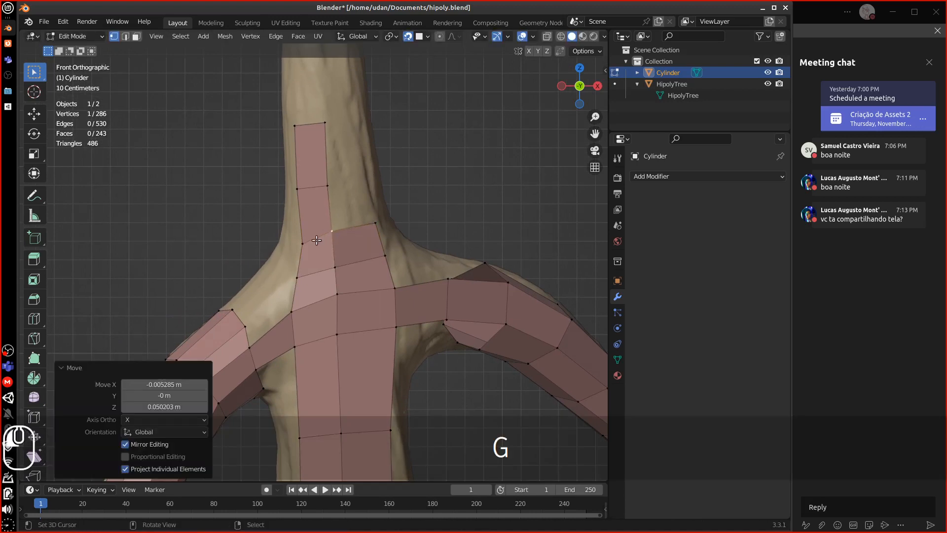
right_click(300, 246)
key("g")
left_click(299, 232)
key("g")
left_click(304, 228)
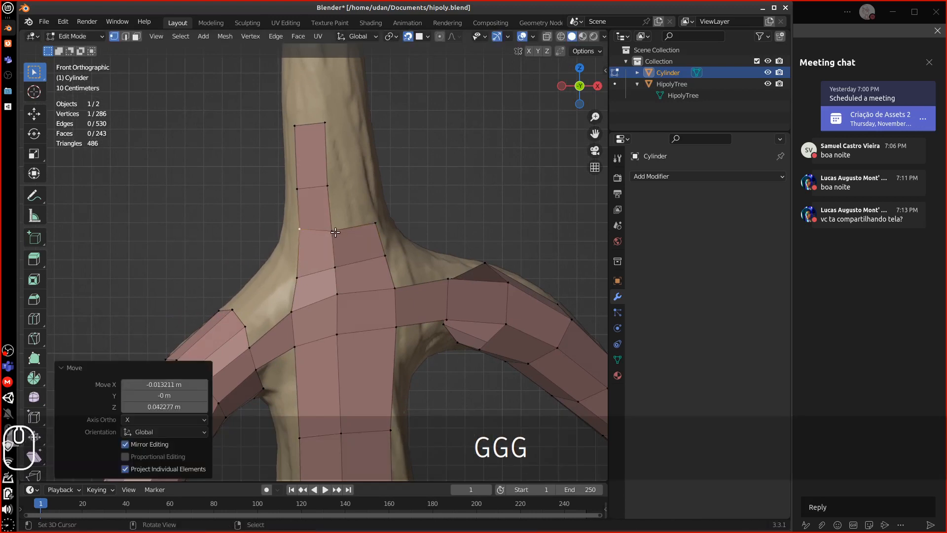
- Nudge the middle and right vertices of the row above the loop cut slightly upward
right_click(335, 228)
key("g")
left_click(335, 223)
right_click(372, 223)
key("g")
left_click(370, 214)
- Raise the loop cut's three vertices to even out the faces, moving the left one about 0.066 m in Z
right_click(373, 252)
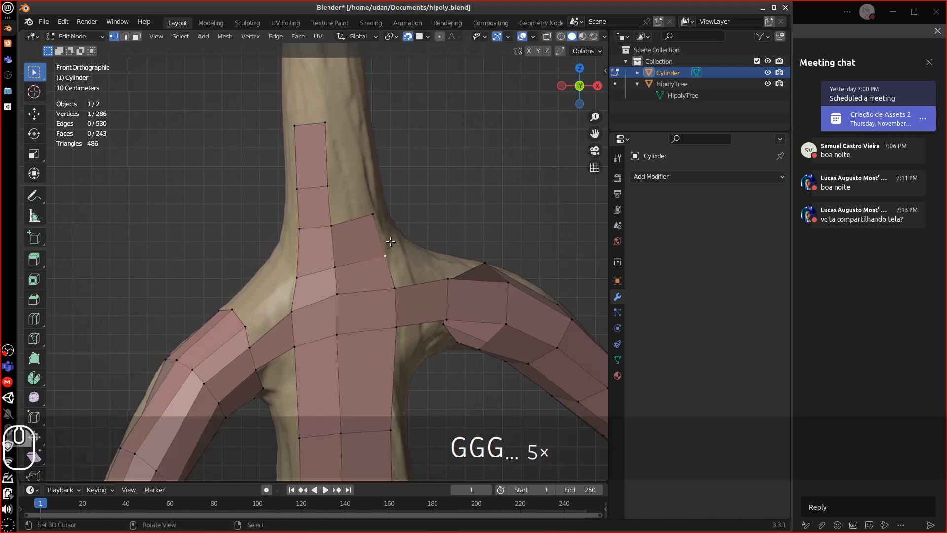
key("g")
left_click(374, 246)
right_click(297, 277)
key("g")
left_click(295, 265)
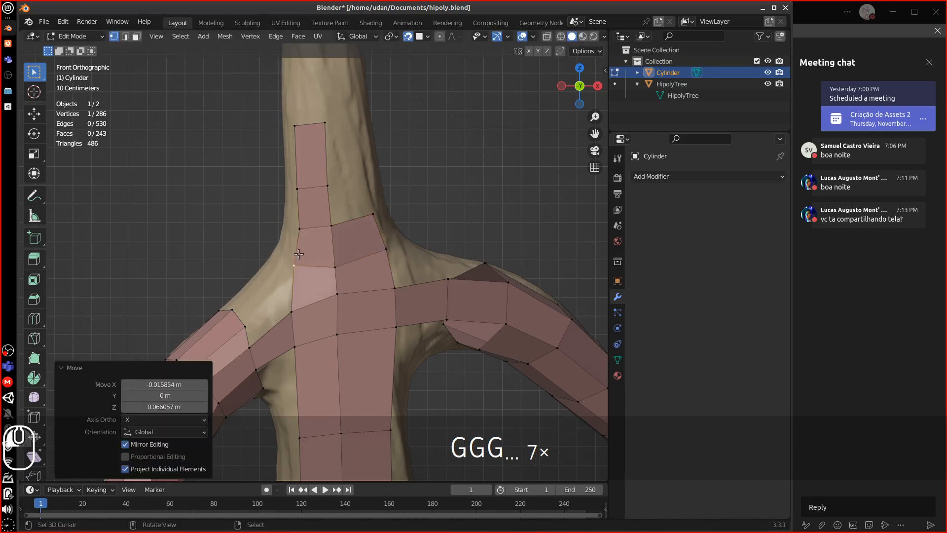
right_click(335, 266)
key("g")
left_click(336, 260)
- Extrude the right side edge of the face above the loop cut into four faces wrapping around the trunk
right_click(369, 217)
middle_click_drag(369, 217, 227, 242)
right_click(352, 226, "shift")
right_click(413, 223, "ctrl")
right_click(369, 244, "ctrl")
right_click(318, 262, "ctrl")
right_click(285, 217, "ctrl")
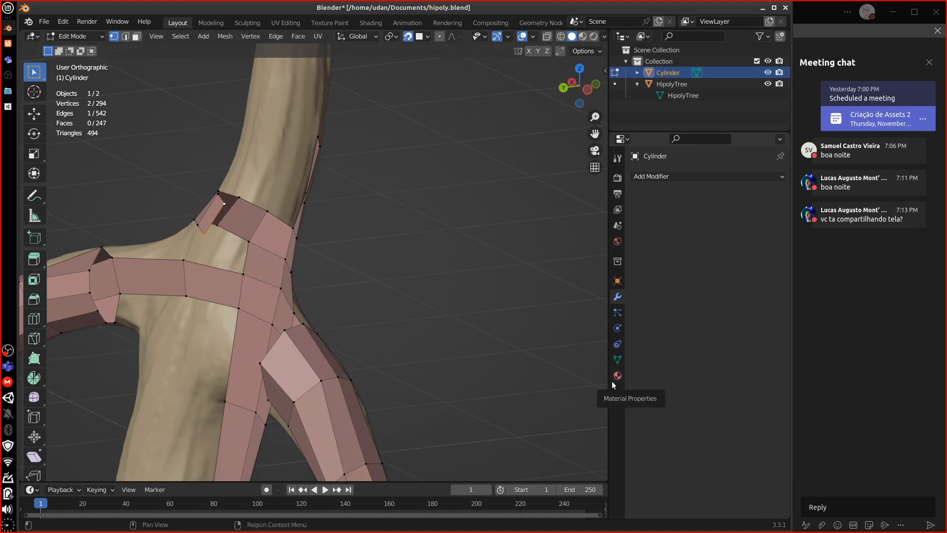
- Turn off the In Front viewport display option for the Cylinder object
left_click(618, 282)
left_click(695, 374)
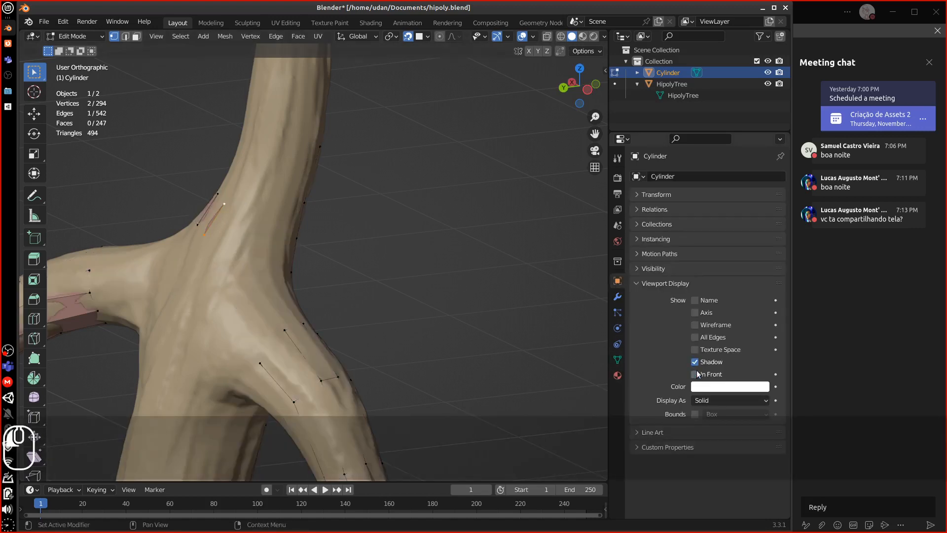
- Extend the ring by two more faces around the trunk and shift the end face's upper-right and both lower vertices along the surface
middle_click_drag(381, 359, 462, 355)
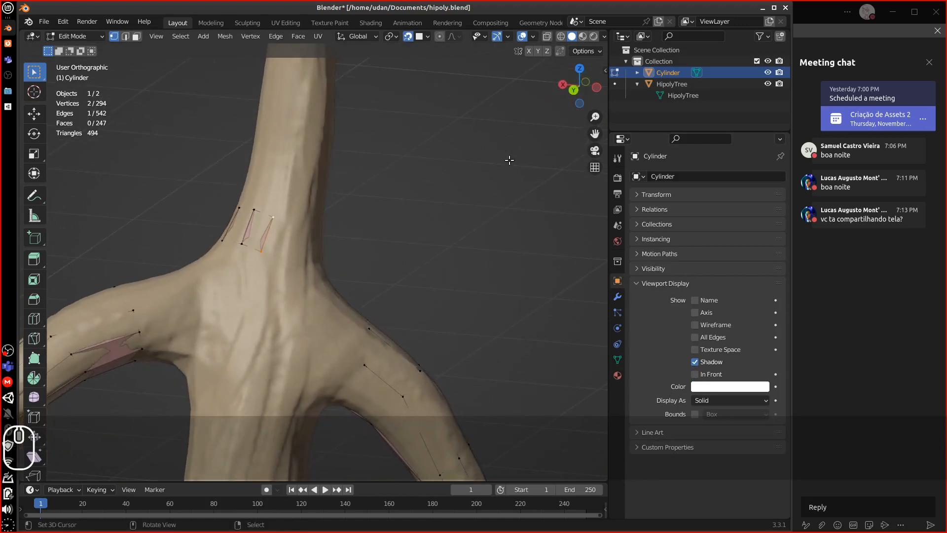
middle_click_drag(335, 159, 263, 228)
right_click(262, 227)
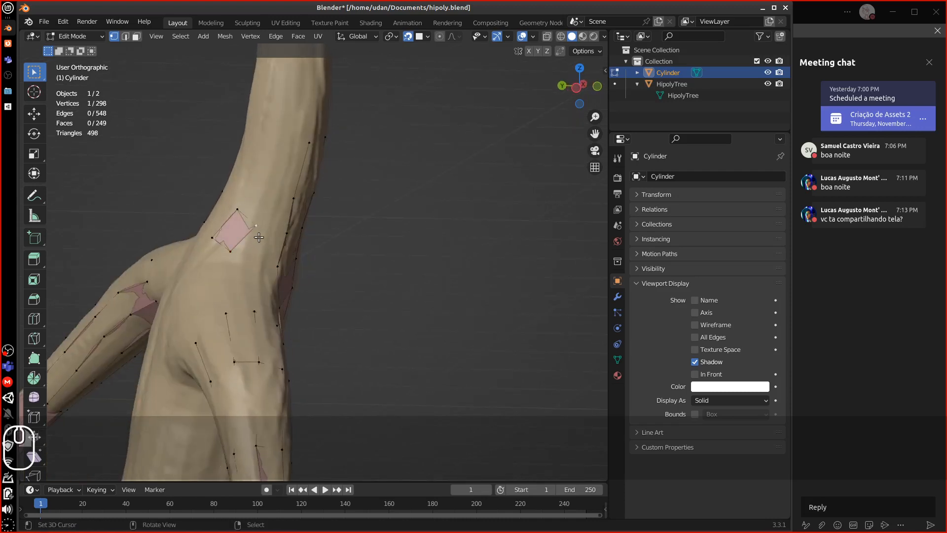
key("g")
left_click(270, 219)
right_click(238, 252)
key("g")
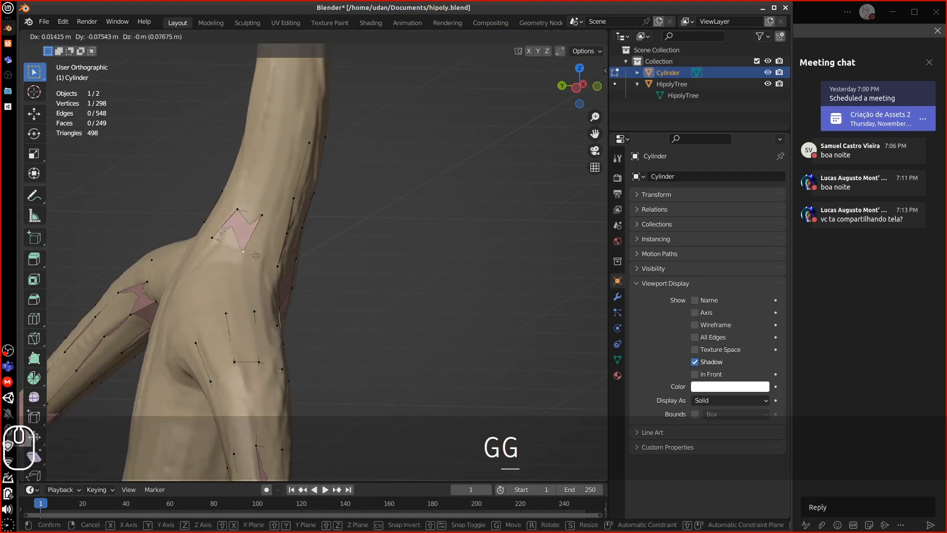
left_click(257, 254)
right_click(214, 240)
key("g")
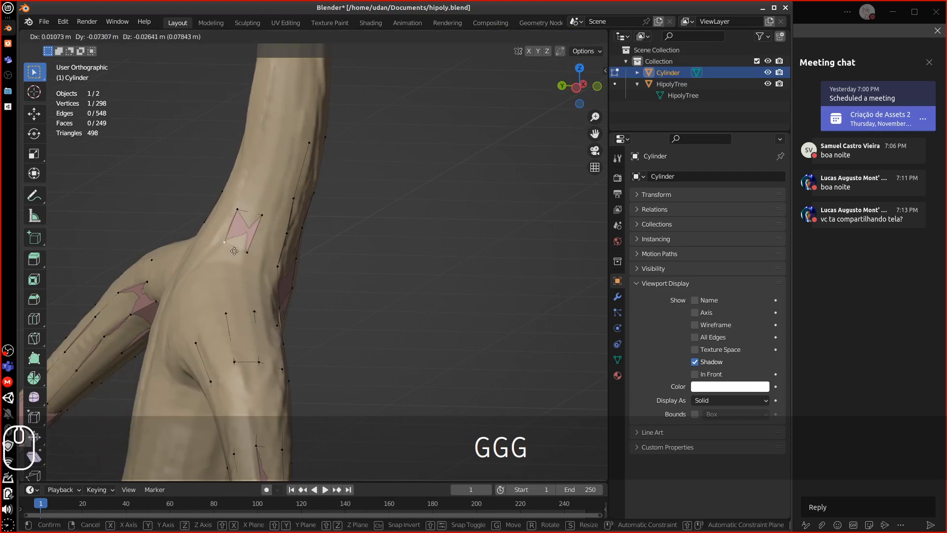
left_click(234, 241)
- Fine-tune the end face's two upper vertices and its lower-right vertex to even out its shape on the trunk
right_click(242, 210)
key("g")
left_click(245, 211)
right_click(267, 213)
key("g")
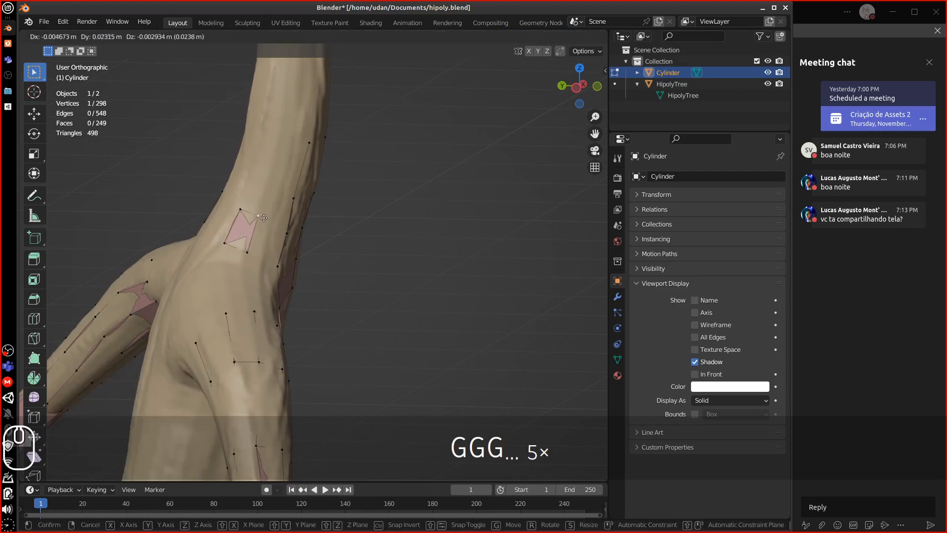
left_click(264, 215)
right_click(247, 256)
key("g")
left_click(246, 255)
middle_click_drag(246, 255, 242, 223)
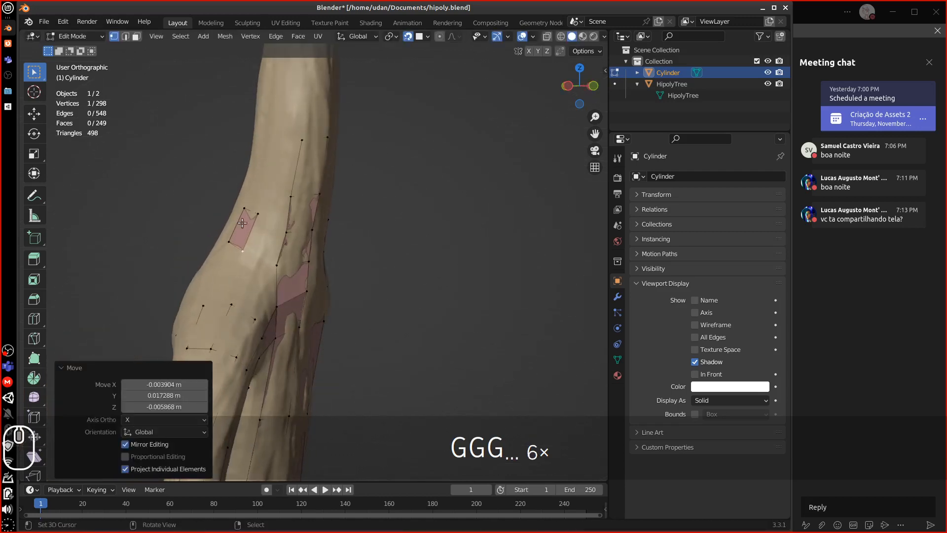
- Fill a quad between the ring's end edge and the vertical trunk strip's side edge to close the ring
right_click(259, 213, "shift")
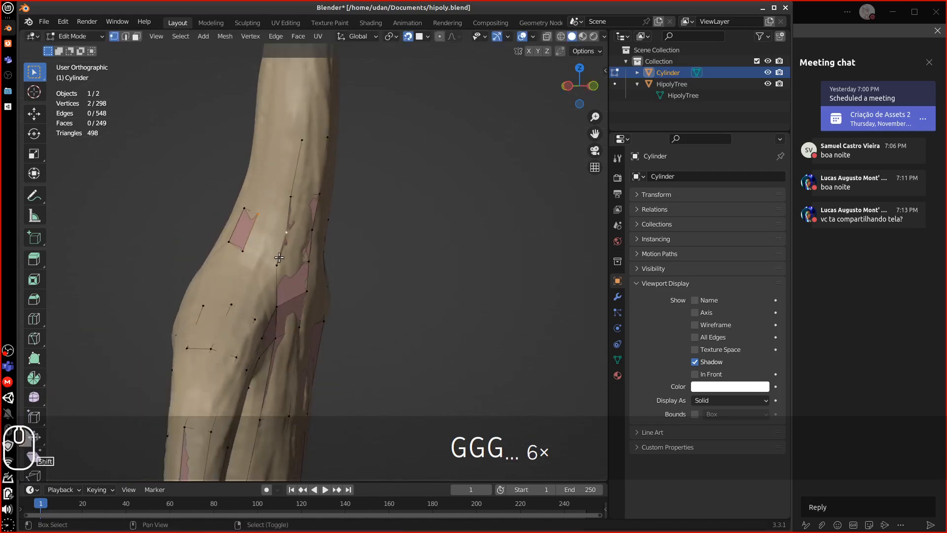
key("f")
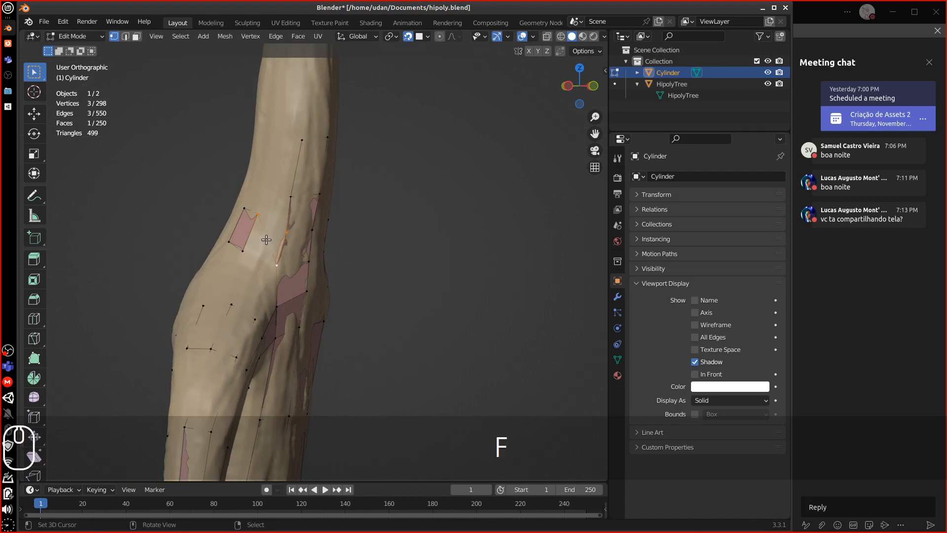
key("ctrl+z")
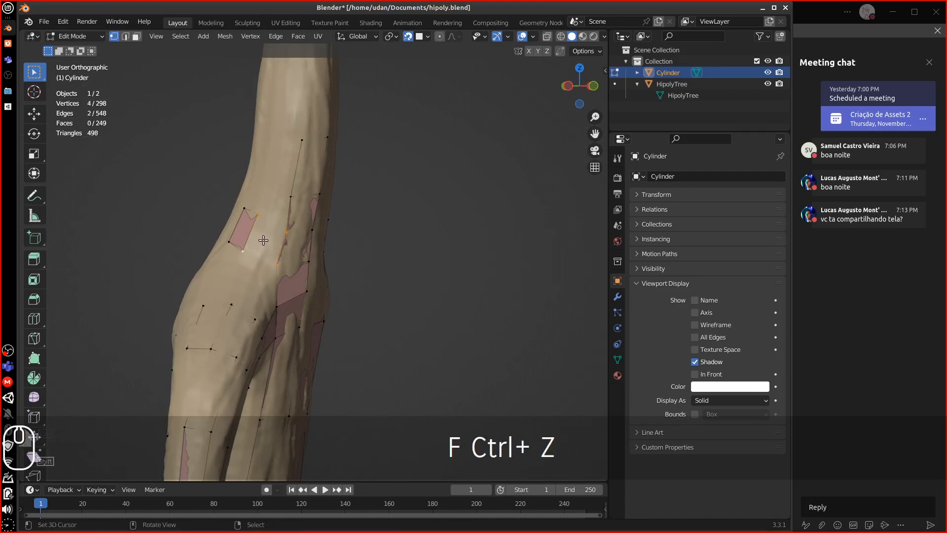
key("g")
key("Escape")
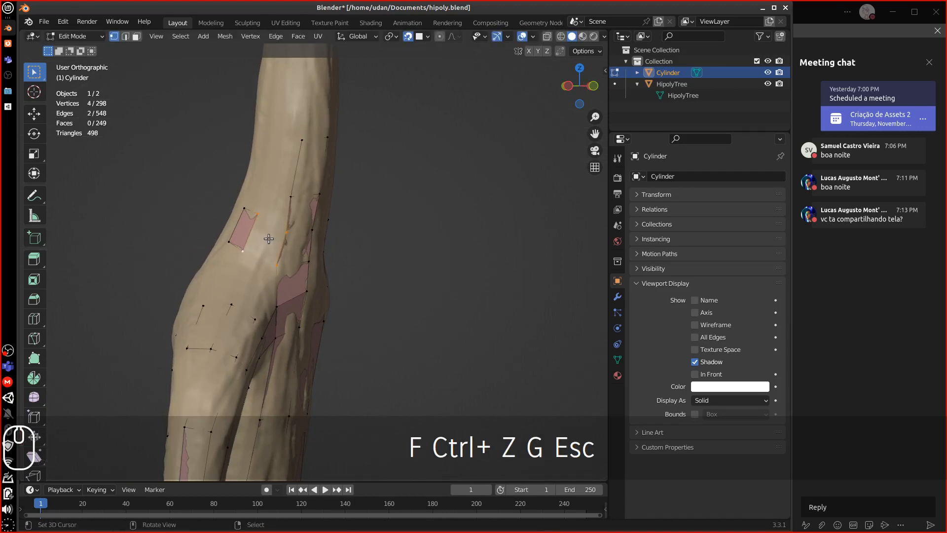
key("f")
middle_click_drag(268, 238, 312, 270)
middle_click_drag(417, 266, 442, 237)
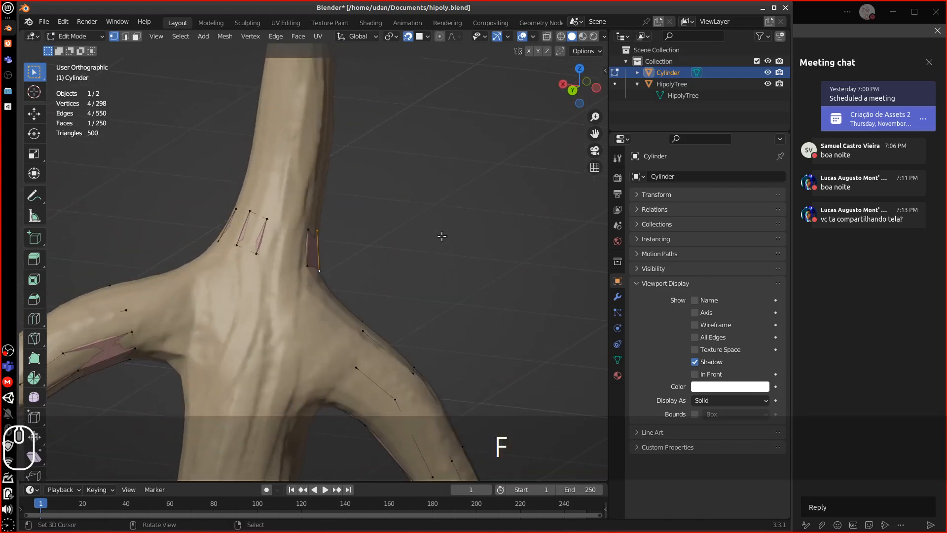
- Turn the Cylinder's In Front display back on and split the ring's wide closing face with a loop cut, edge-sliding it by 0.144
left_click(694, 375)
middle_click_drag(346, 312, 323, 310)
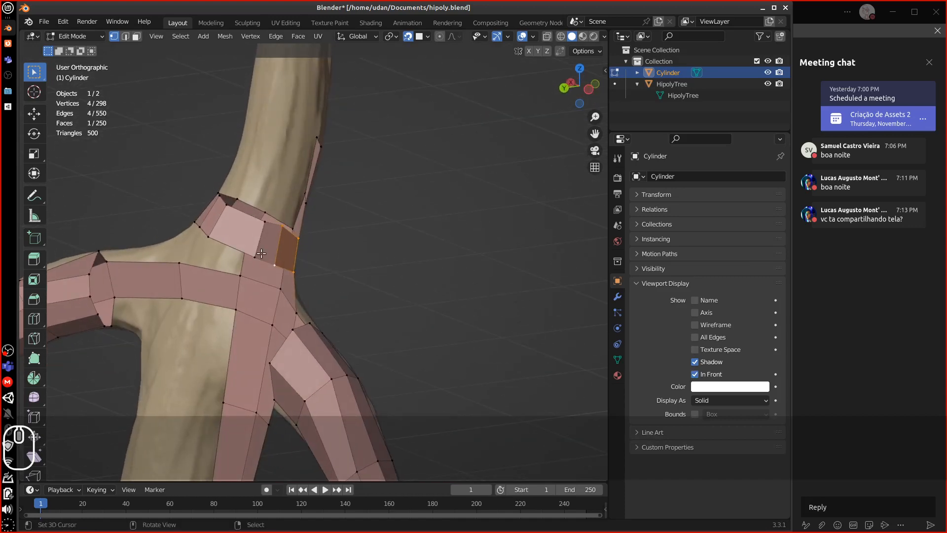
left_click(248, 231)
middle_click_drag(248, 231, 234, 314)
key("g")
left_click(269, 227)
left_click(250, 251)
key("g")
key("g")
left_click(260, 236)
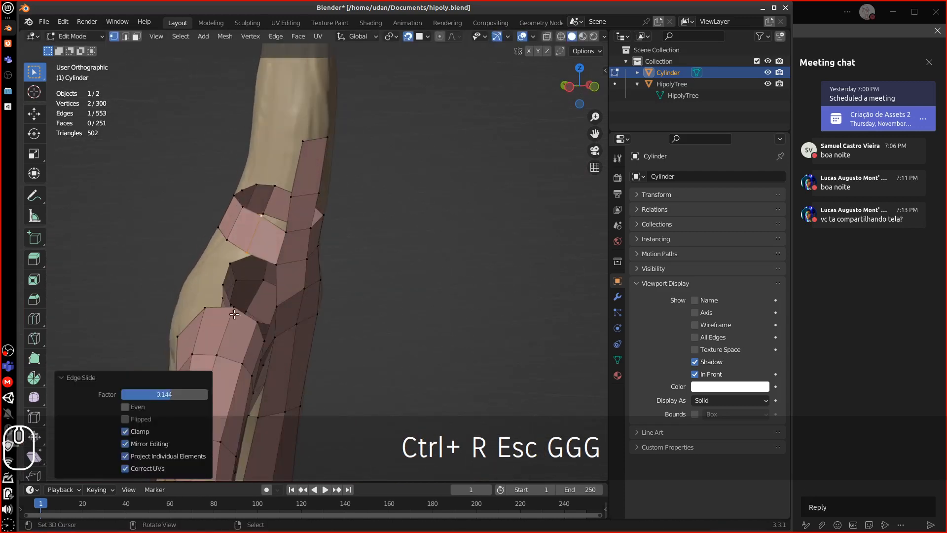
- Fill a face between the ring's lower edge and the top edge of the branch below it
left_click(221, 310)
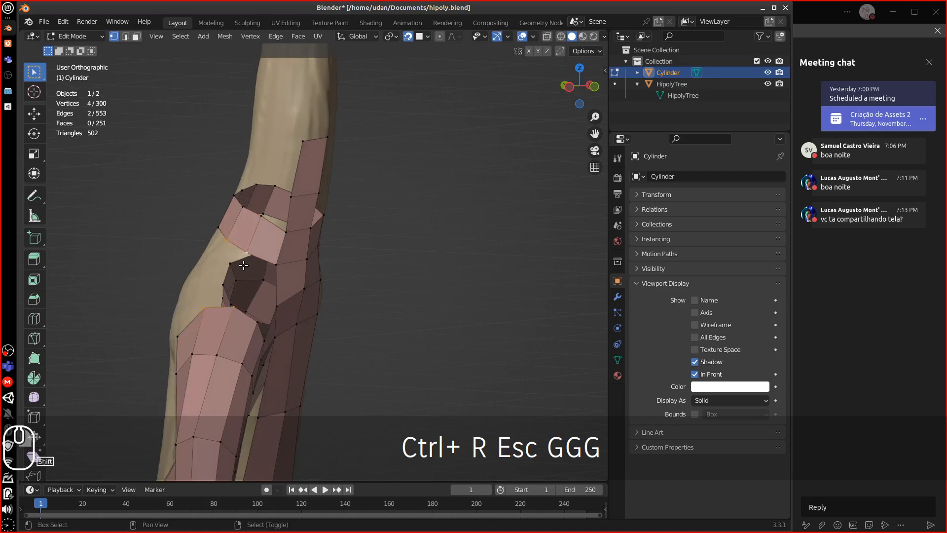
key("f")
middle_click_drag(235, 275, 230, 287)
- Split the new bridging face with a centred loop cut and nudge the cut edge slightly along the surface
key("ctrl+r")
left_click(237, 282)
key("Escape")
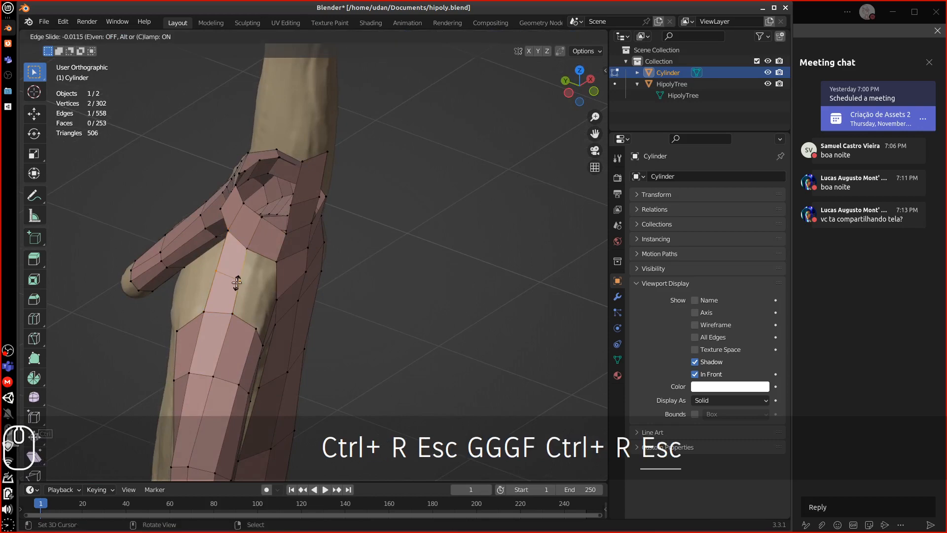
key("g")
left_click(240, 282)
middle_click_drag(240, 282, 248, 316)
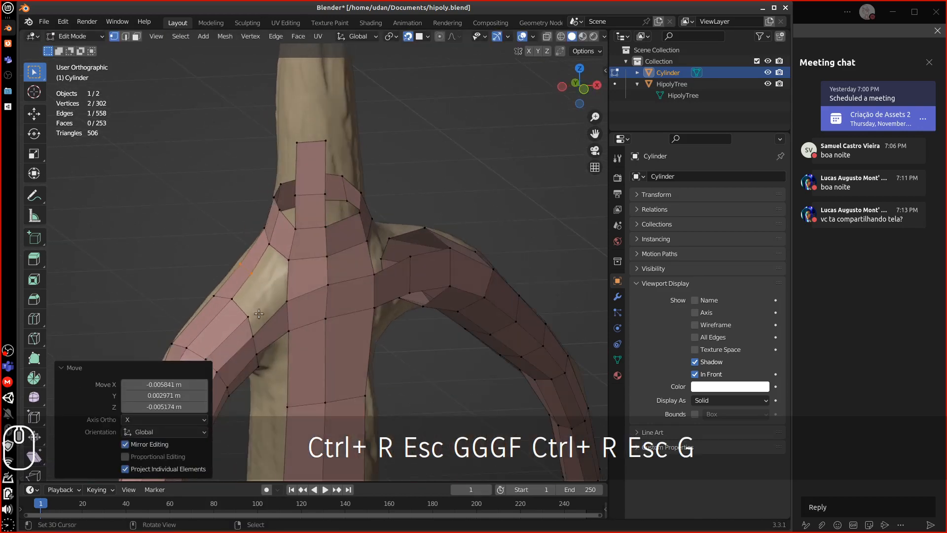
- Extrude a vertex into the gap between the branch and the trunk strip and fill three quads around it
left_click(247, 315)
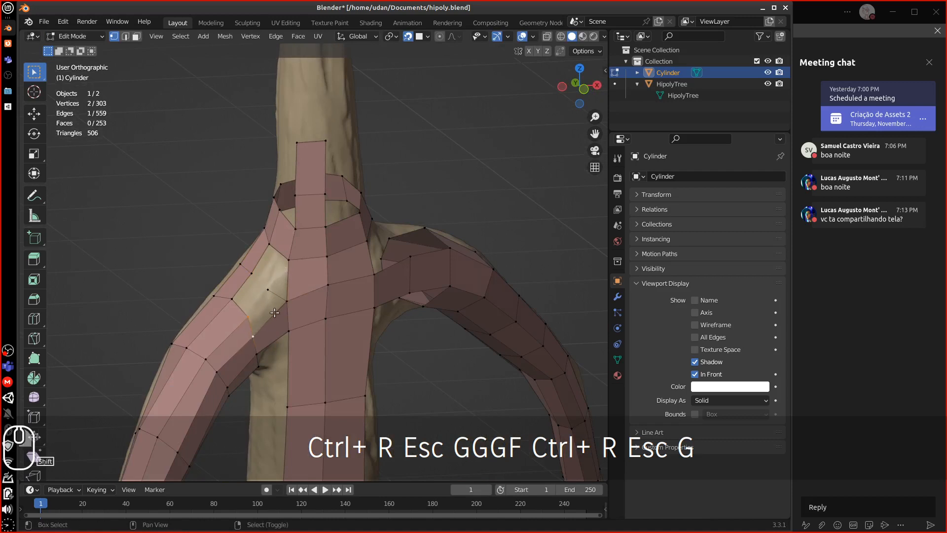
key("f")
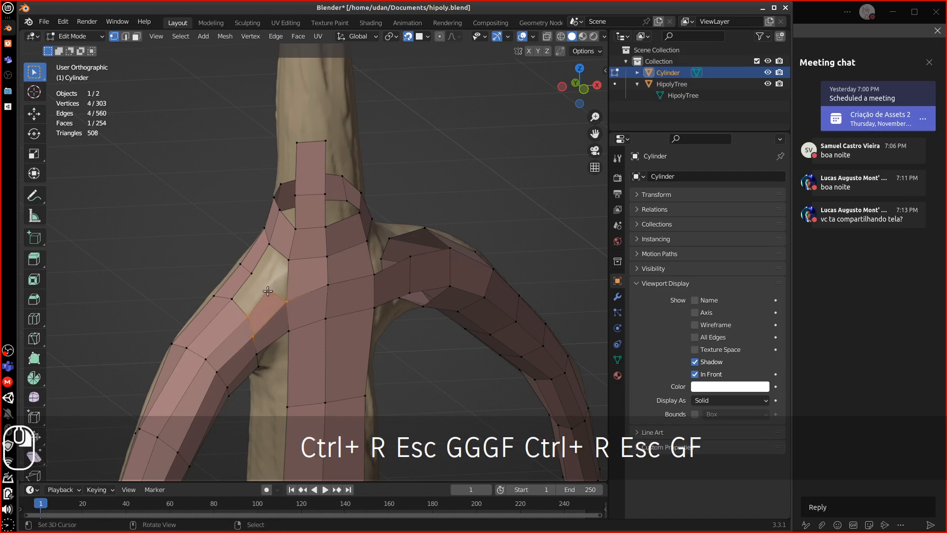
key("f")
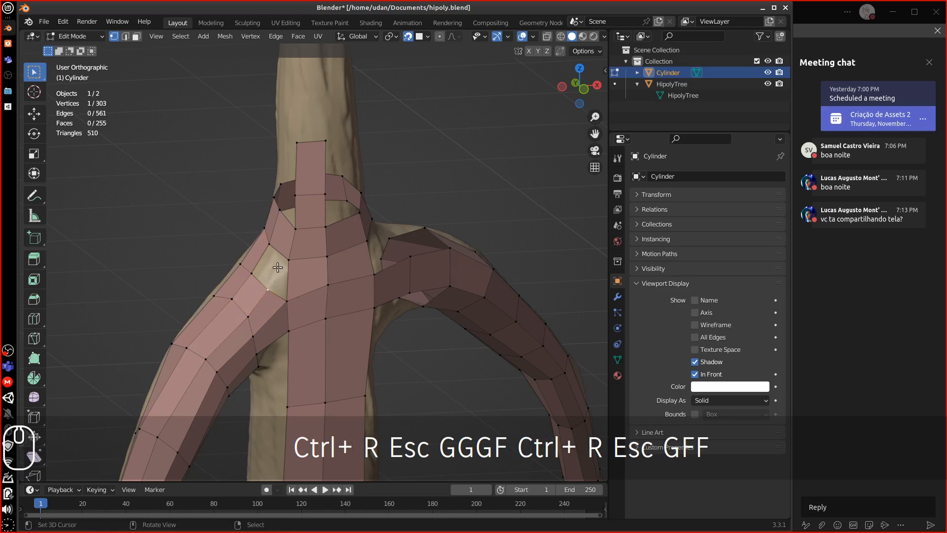
mouse_move(278, 267)
middle_mouse_down()
mouse_move(271, 253)
mouse_move(281, 265)
middle_mouse_up()
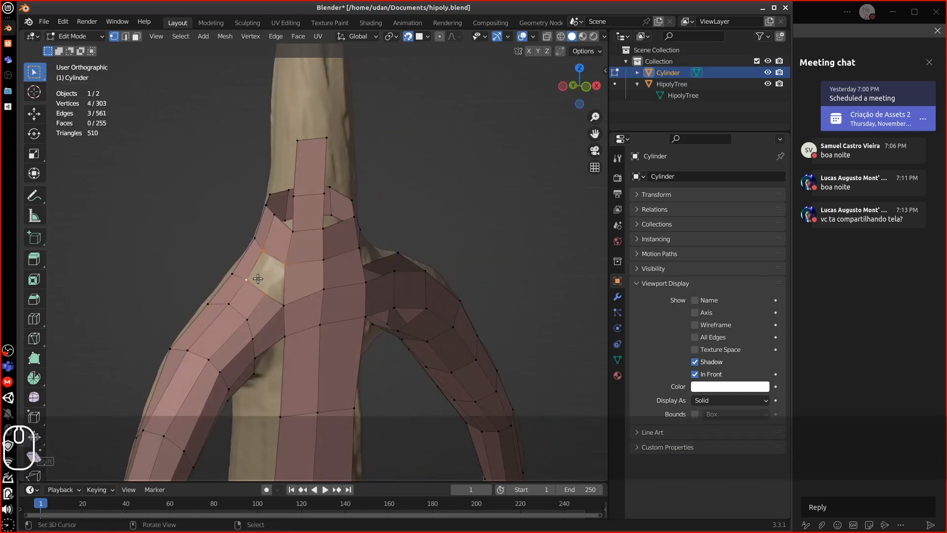
key("f")
- Add a centred loop cut across the bridging faces just below the ring and nudge its outer vertices along the surface
middle_click_drag(257, 278, 271, 275)
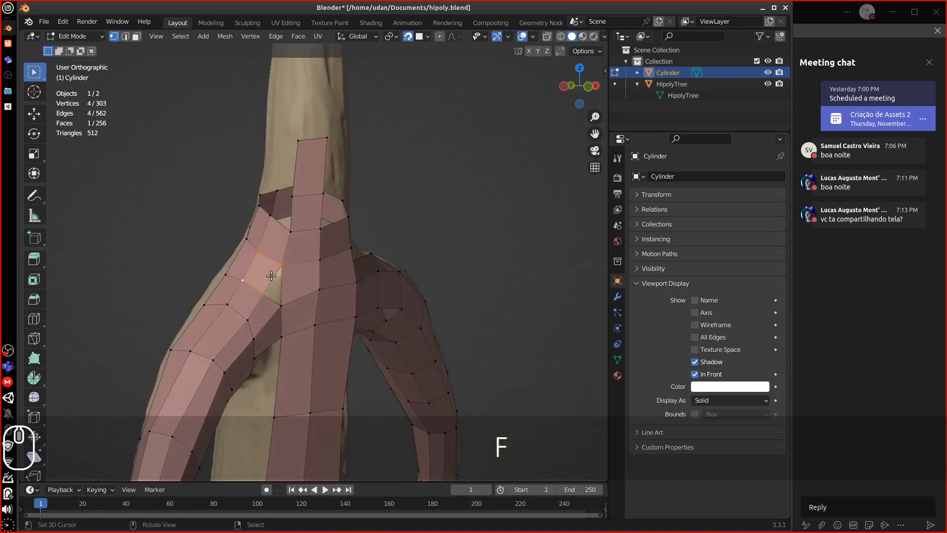
key("ctrl+r")
left_click(276, 281)
key("Escape")
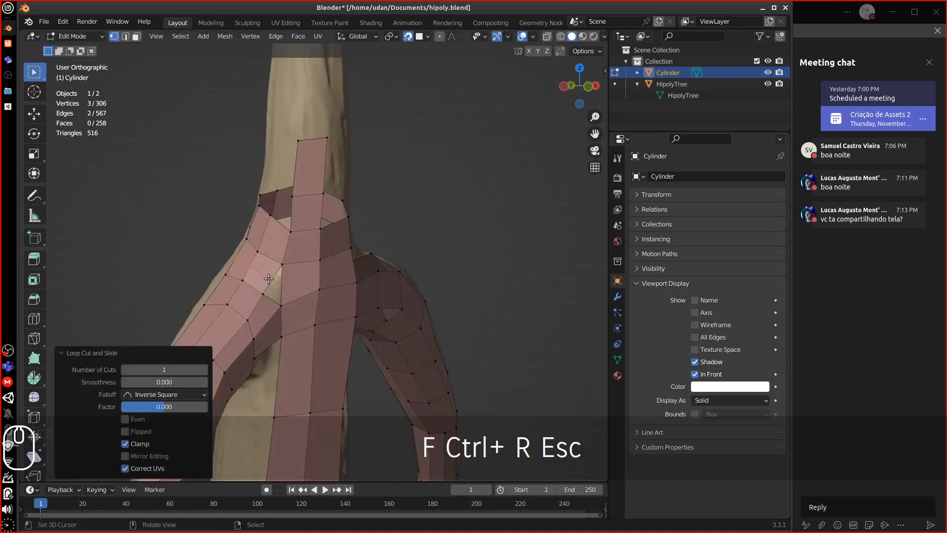
key("g")
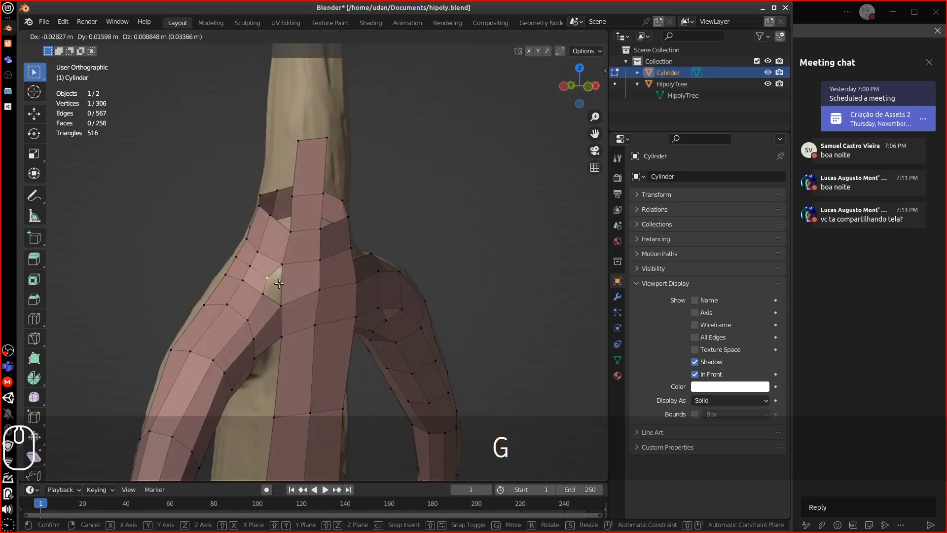
left_click(274, 281)
key("g")
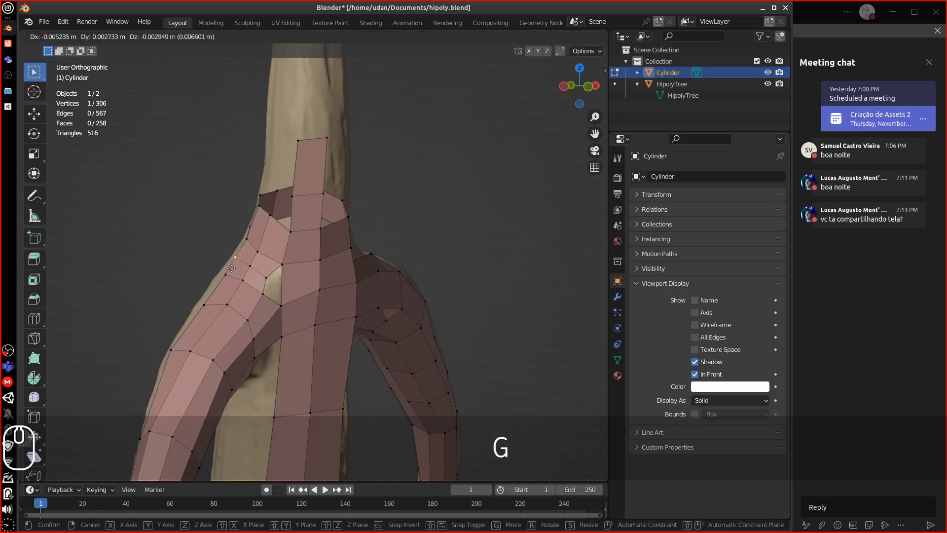
left_click(256, 272)
- Fill the last four-sided gap between the branch faces and the trunk strip
left_click(266, 296, "shift")
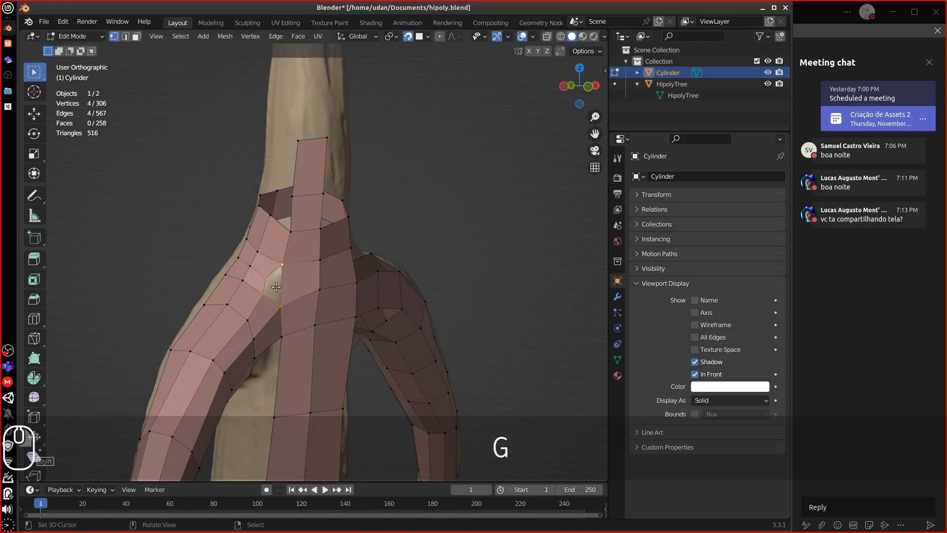
key("f")
middle_click_drag(275, 284, 232, 290)
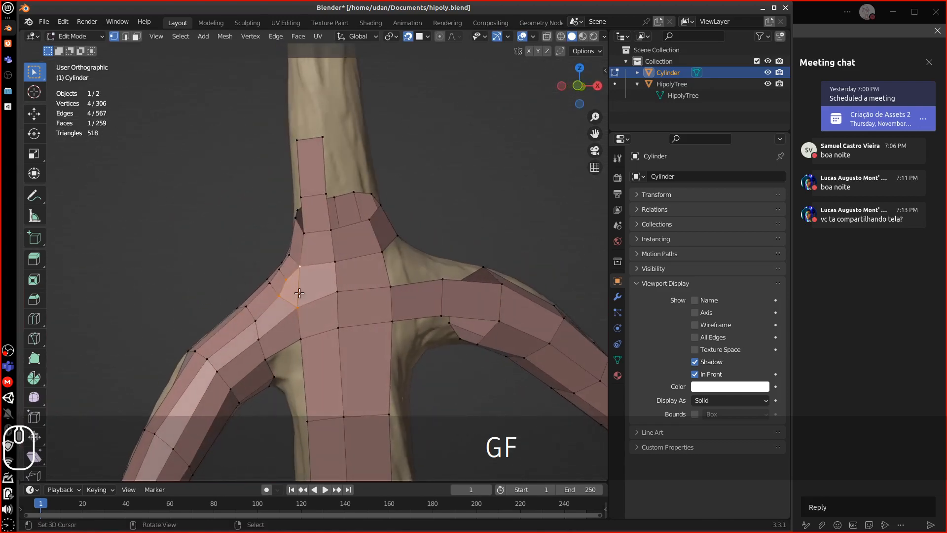
- Add a centred loop cut across the trunk strip below the branches and fill a quad joining it to the left branch's underside
middle_click_drag(262, 324, 314, 311)
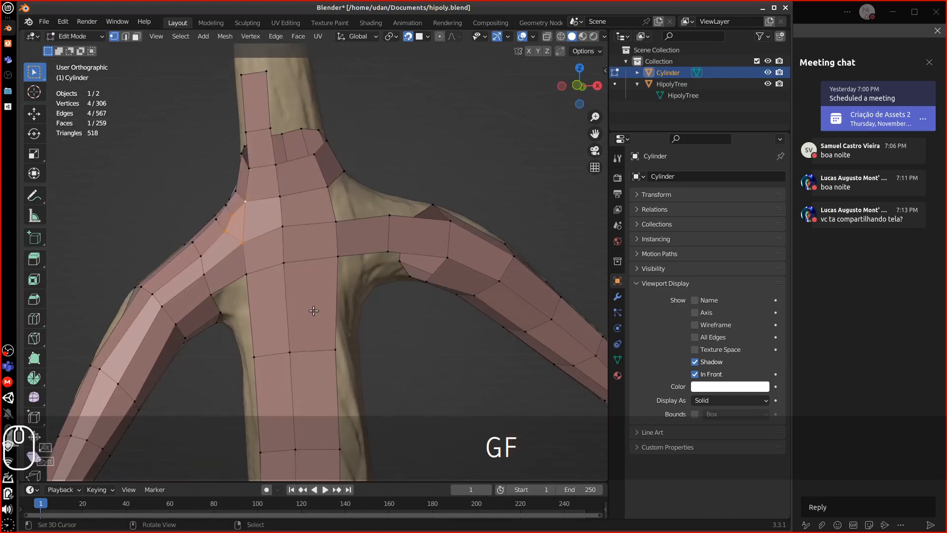
left_click(279, 301)
right_click(279, 301)
middle_click_drag(279, 301, 212, 301)
left_click(210, 303)
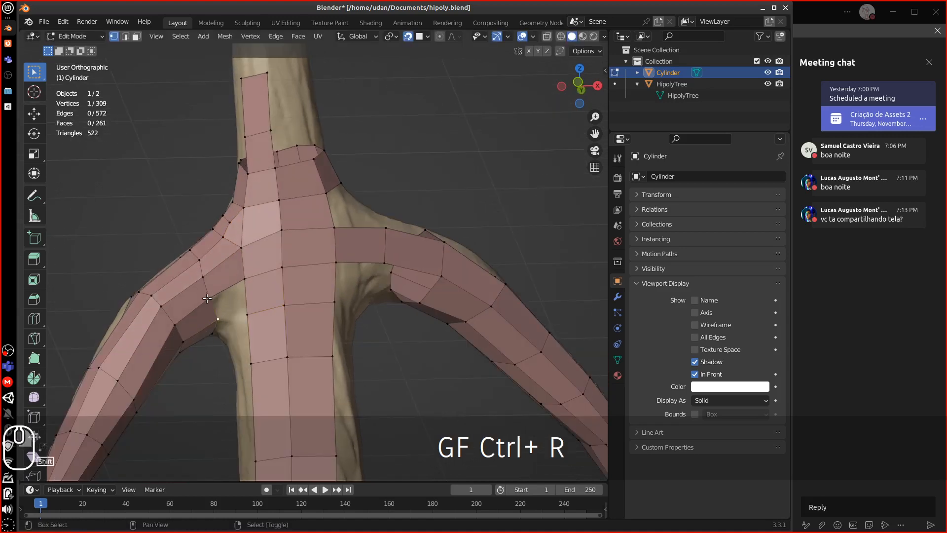
key("f")
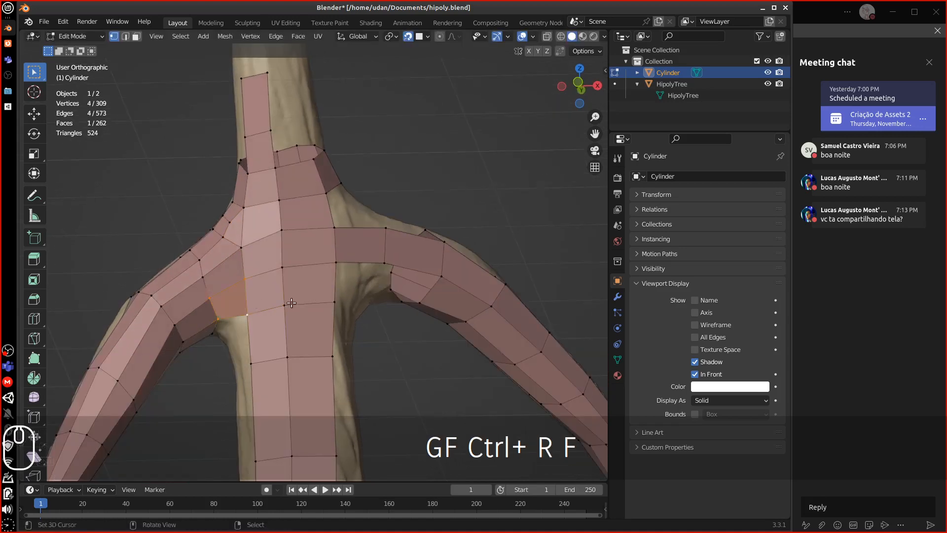
- Extrude the trunk strip's right side edge below the loop cut into two faces wrapping around the trunk
middle_click_drag(255, 305, 339, 296)
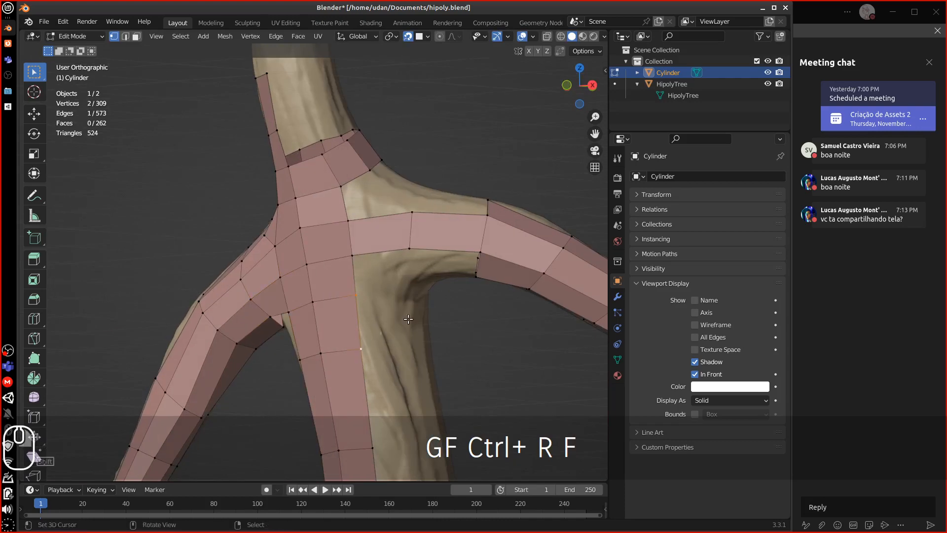
middle_click_drag(408, 319, 266, 349)
scroll(248, 343, "down", 4)
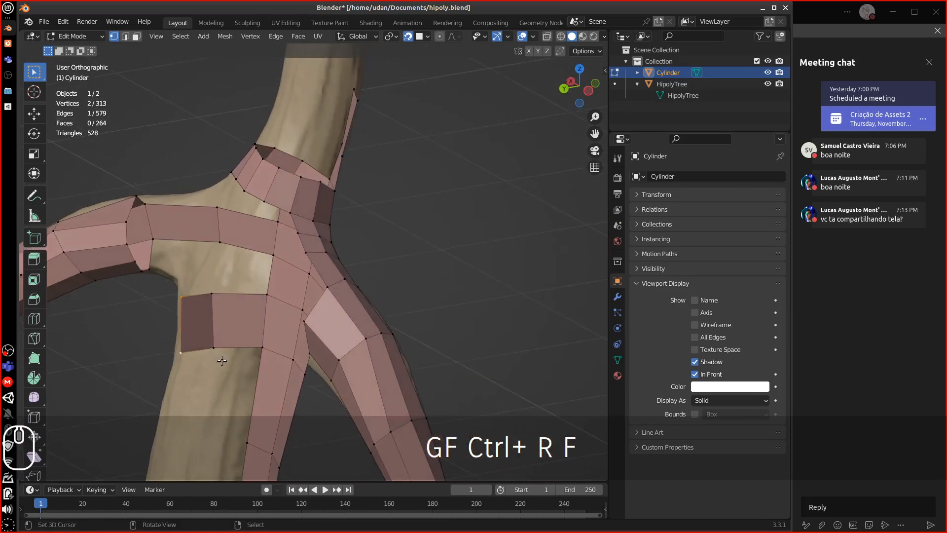
- Examine the low-poly trunk and branches from several sides against the high-poly tree, toggling the In Front display
middle_click_drag(353, 285, 597, 269)
left_click(701, 374)
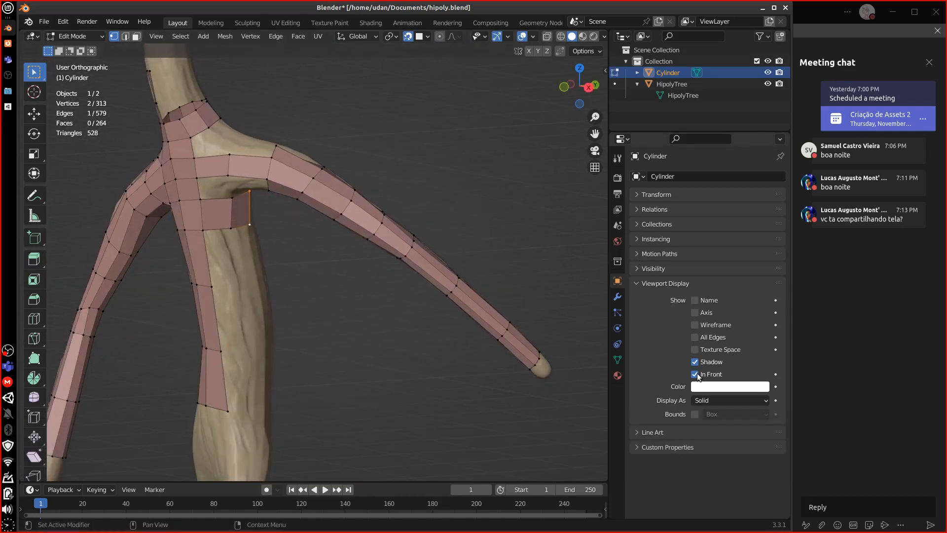
mouse_move(444, 345)
middle_mouse_down()
mouse_move(296, 359)
mouse_move(391, 356)
mouse_move(637, 411)
middle_mouse_up()
left_click(700, 374)
middle_click_drag(443, 345, 407, 317)
scroll(406, 317, "up", 3)
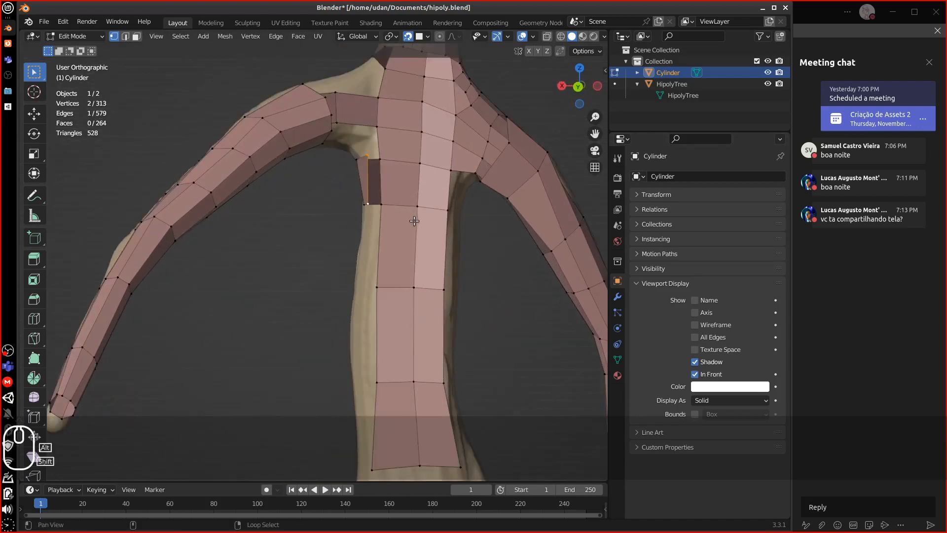
middle_click_drag(414, 221, 300, 170, "shift")
middle_click_drag(346, 121, 264, 218)
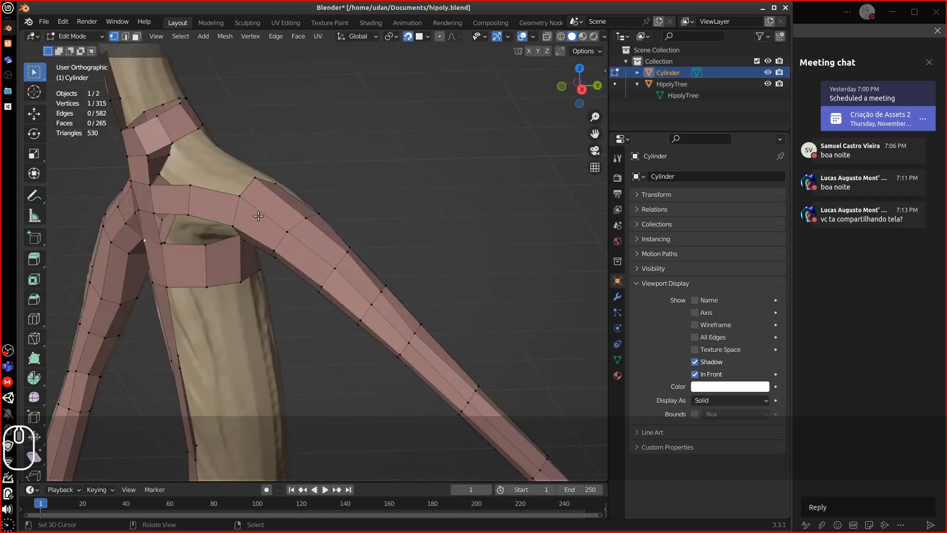
key("3")
middle_click_drag(188, 262, 229, 206, "shift")
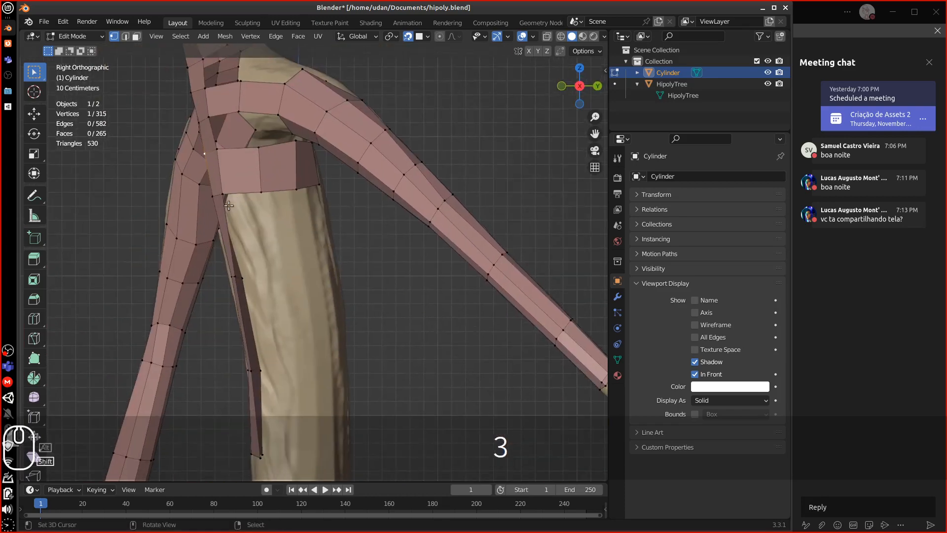
- Hide the mesh vertices along the trunk's front side, sketch a temporary annotation around the lone remaining trunk face, and reveal the hidden mesh
scroll(228, 195, "down", 4)
scroll(207, 161, "up", 3)
key("b")
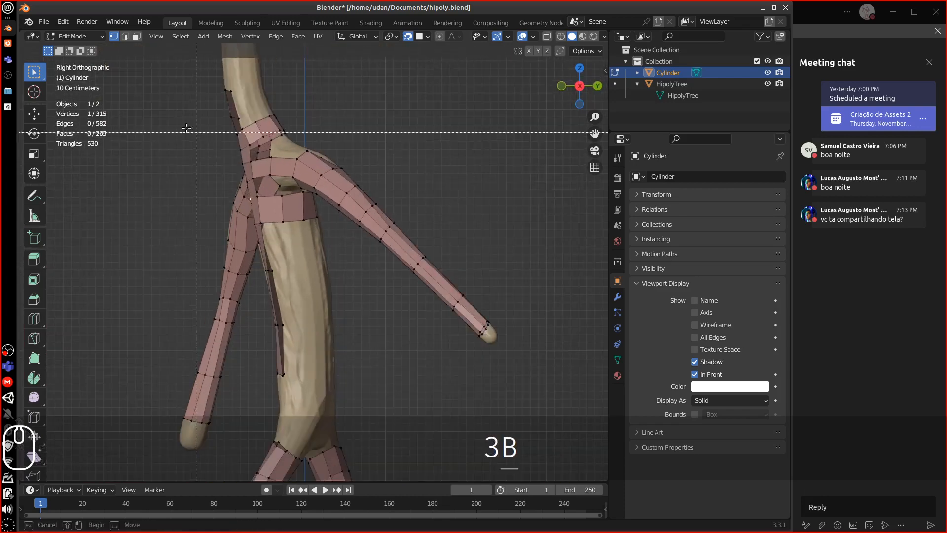
left_click_drag(173, 76, 283, 405)
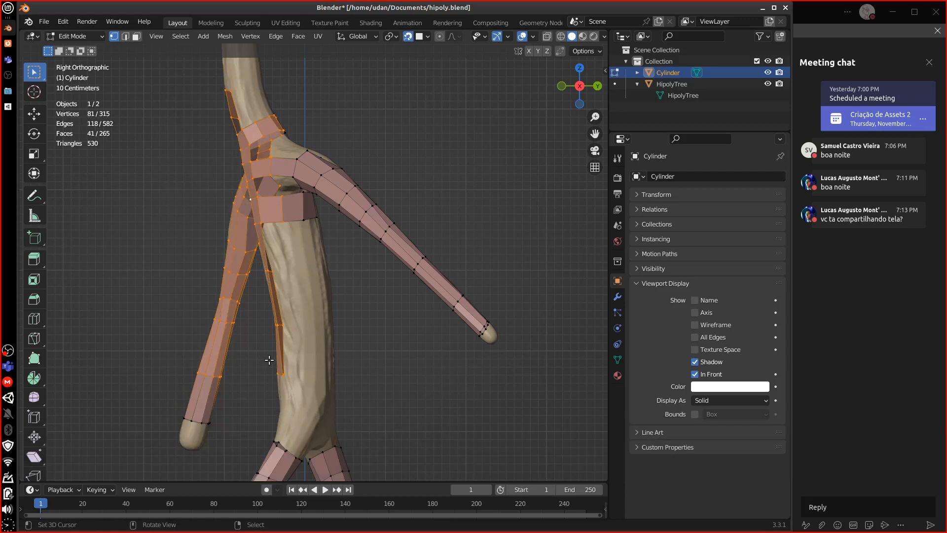
key("h")
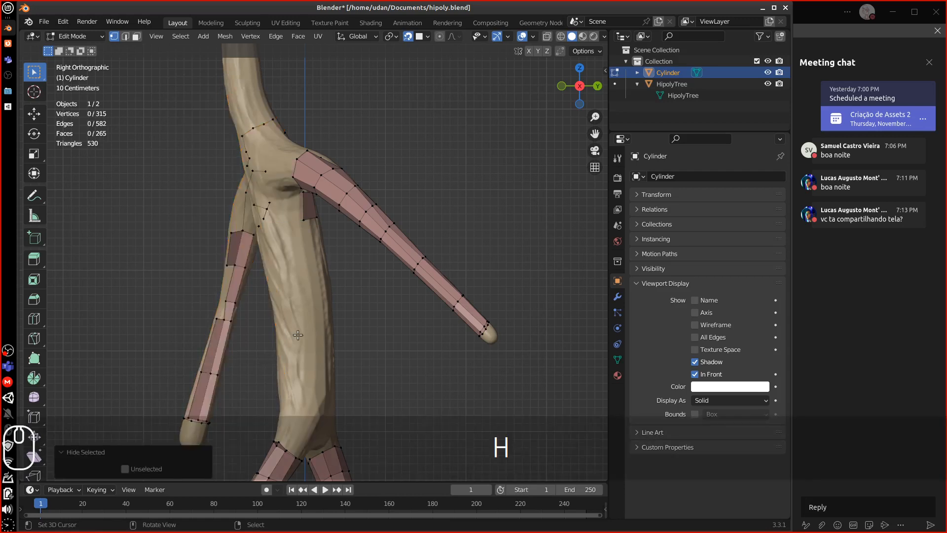
middle_click_drag(297, 335, 234, 311)
middle_click_drag(293, 281, 345, 192)
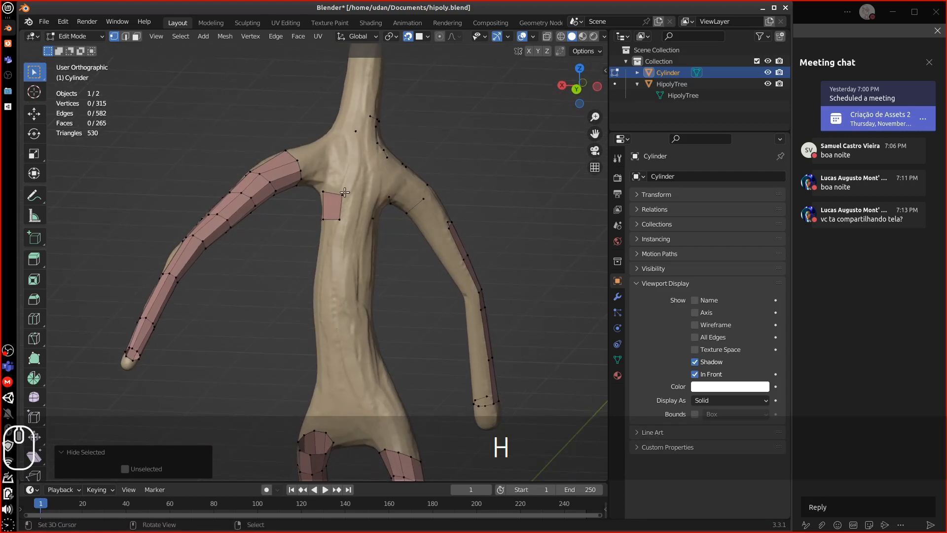
middle_click_drag(350, 155, 322, 212)
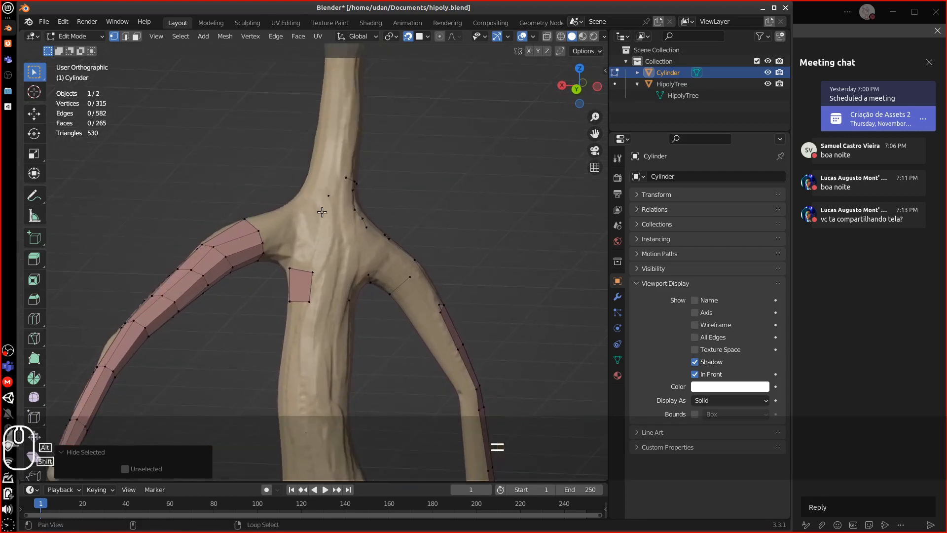
left_click_drag(289, 270, 288, 311)
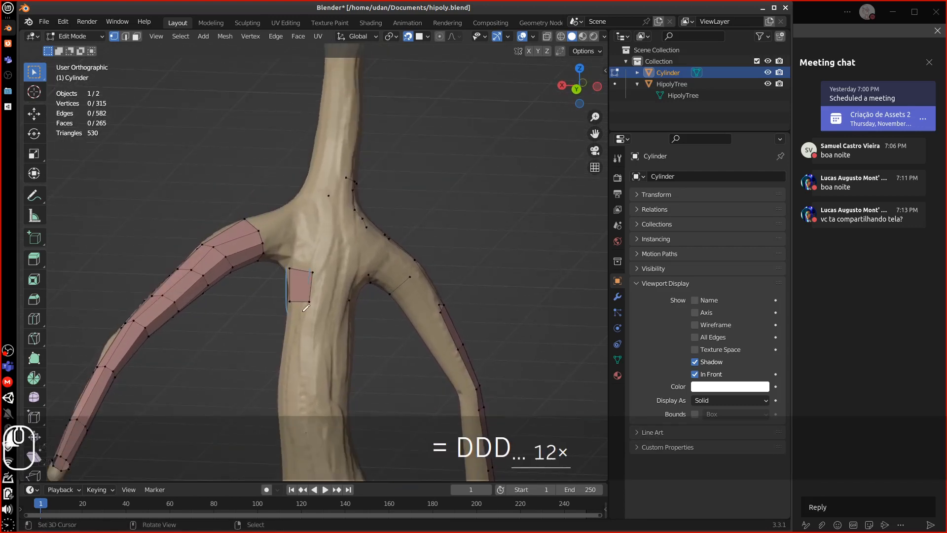
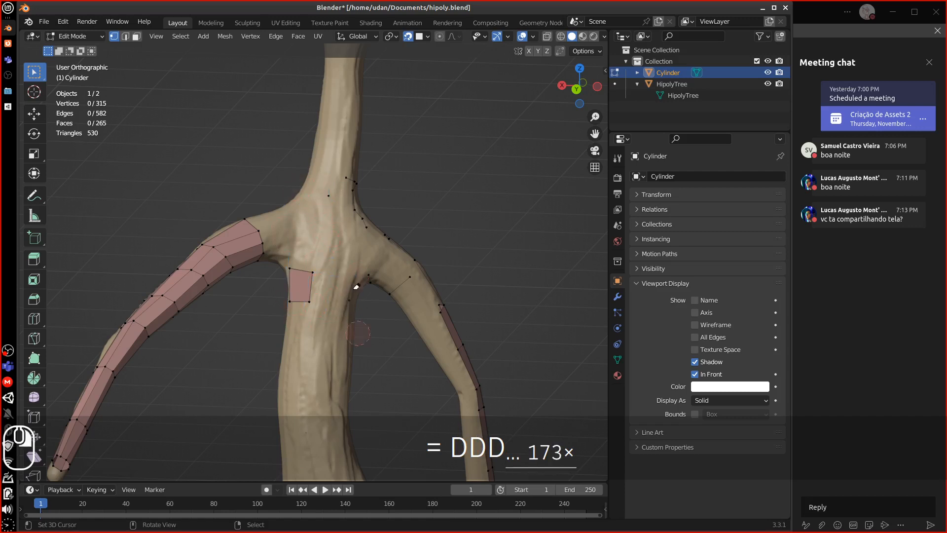
key("alt+h")
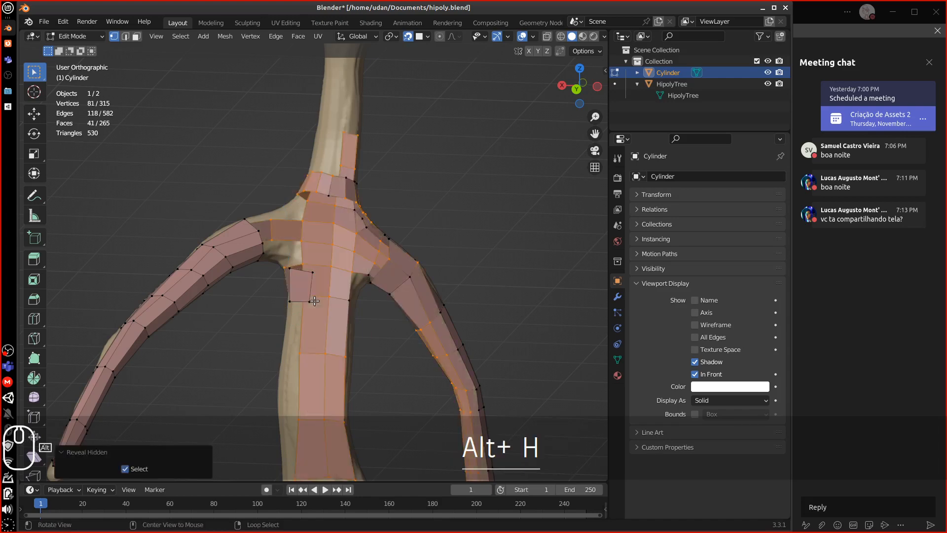
- Add a centred loop cut to the faces wrapping the trunk below the right branch and adjust a vertex against the trunk surface
middle_click_drag(318, 285, 376, 235)
key("ctrl+r")
left_click(299, 279)
key("Escape")
key("g")
left_click(317, 291)
left_click(336, 259)
middle_click_drag(336, 259, 313, 213)
scroll(337, 218, "up", 5)
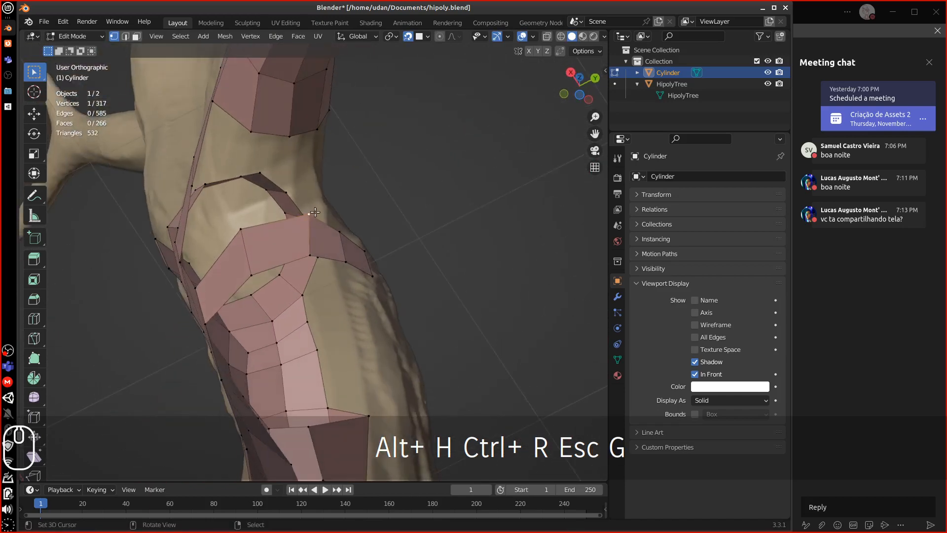
- Move the upper and lower vertices of the wrapping ring's edge under the right branch towards the trunk strip
key("g")
left_click(294, 210)
right_click(312, 249)
key("g")
left_click(300, 245)
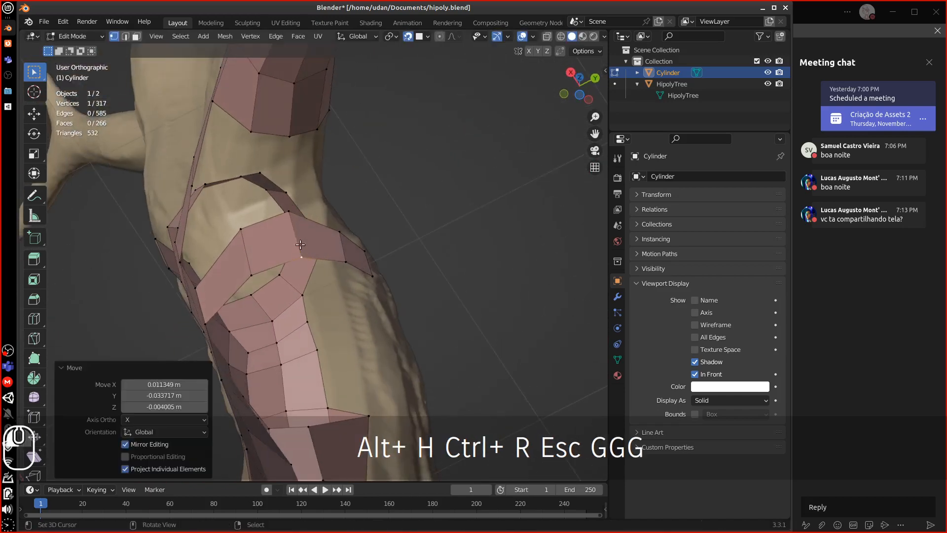
right_click(295, 211)
key("g")
left_click(294, 217)
- Move the upper and lower vertices of the neighbouring ring edge away from the trunk strip, narrowing the face under the branch
middle_click_drag(299, 212, 264, 251)
key("g")
left_click(262, 263)
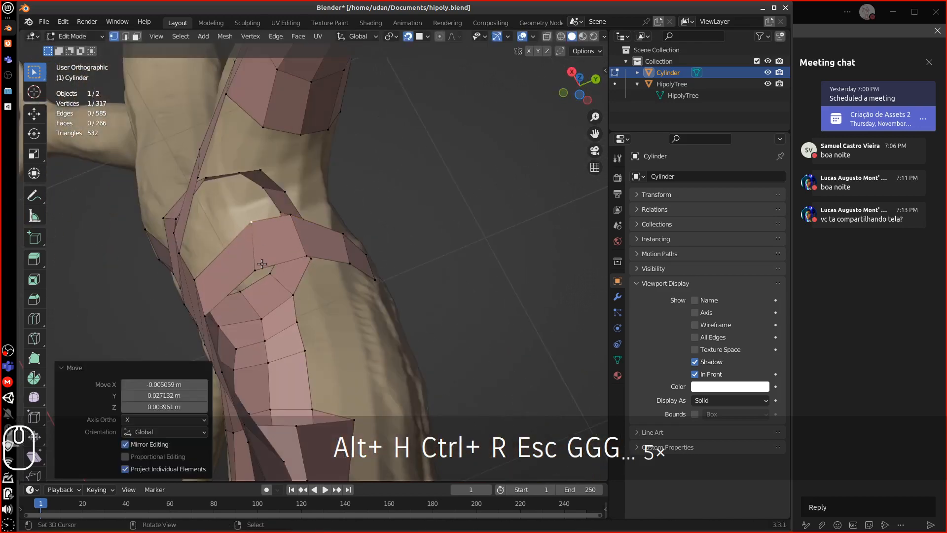
right_click(257, 269)
key("g")
left_click(261, 267)
key("g")
left_click(264, 267)
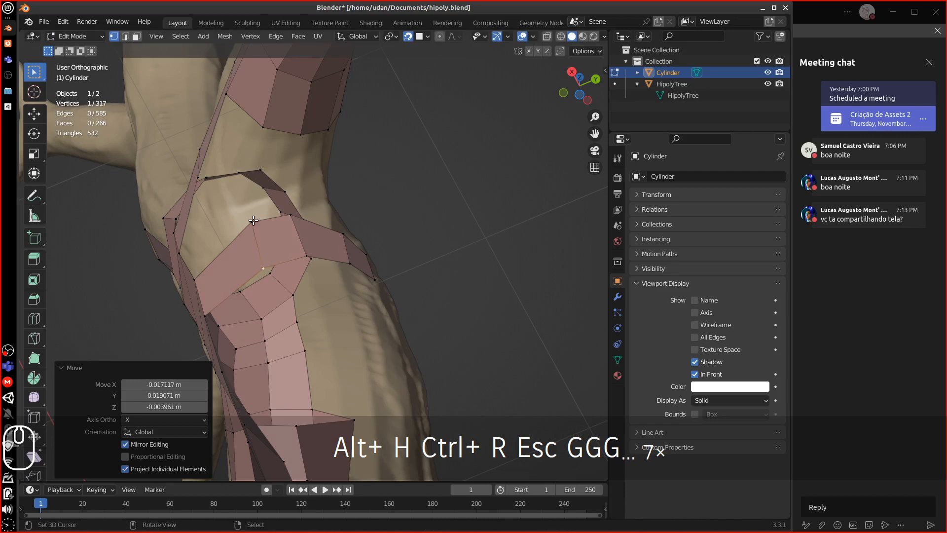
- Fill a quad between the ring's upper edge and the right branch's underside, with a centred loop cut across it
right_click(295, 214, "shift")
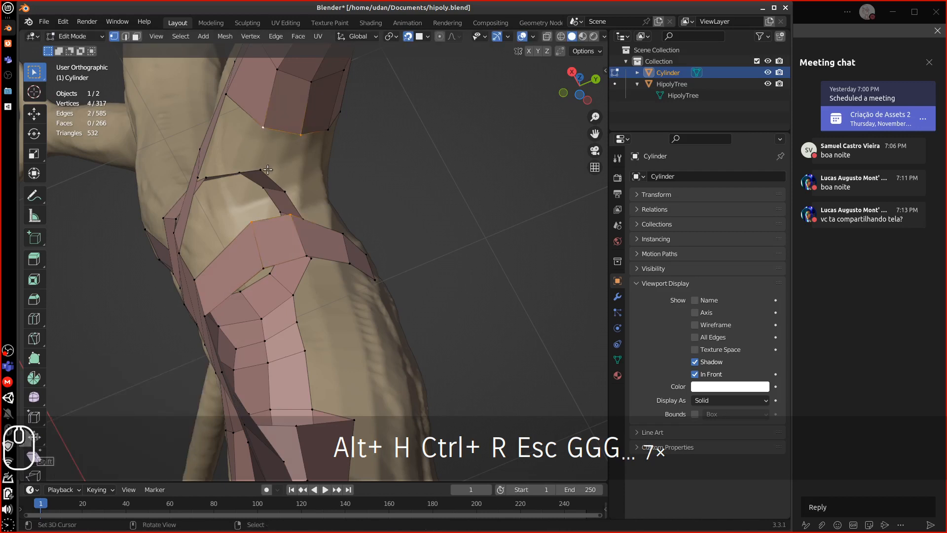
key("f")
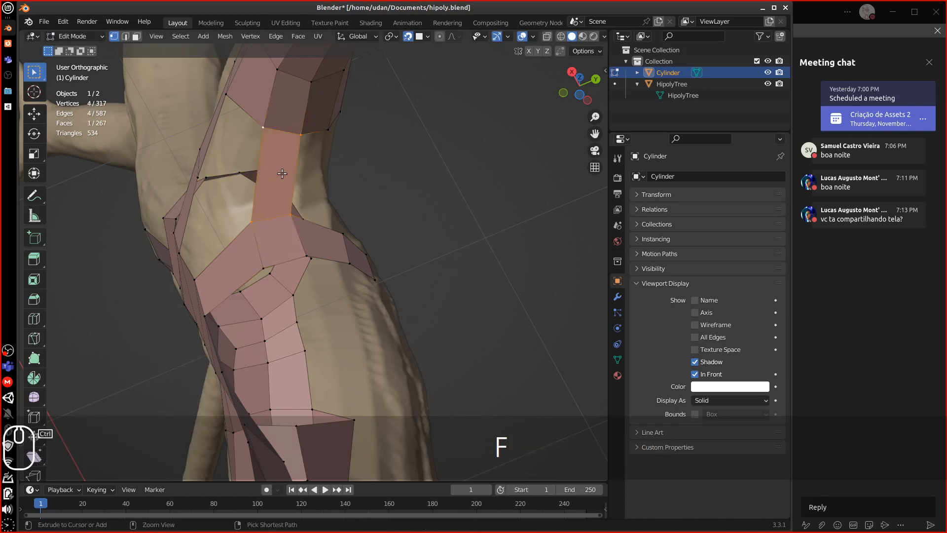
key("ctrl+r")
left_click(281, 174)
key("Escape")
- Move the new cut edge under the right branch onto the high-poly surface to round the branch joint
key("g")
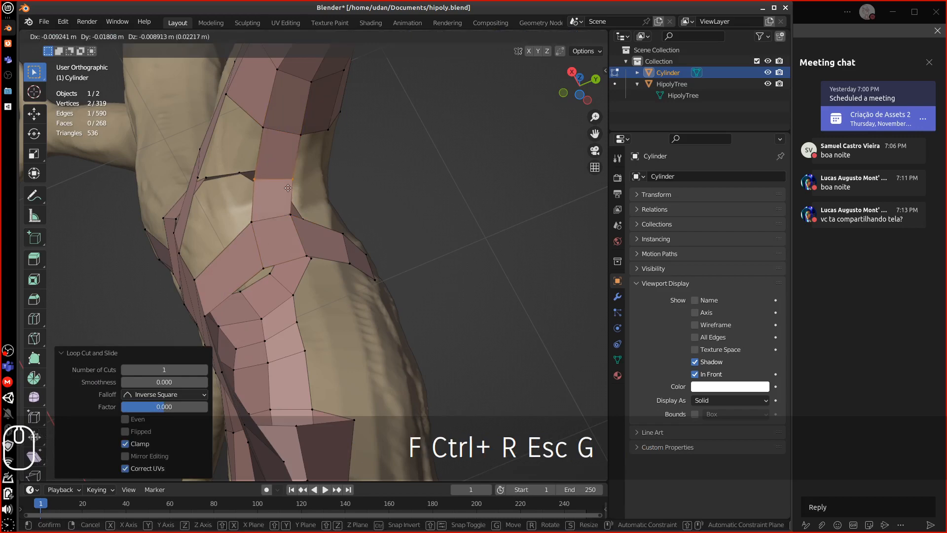
left_click(290, 187)
middle_click_drag(291, 188, 356, 209)
key("g")
left_click(313, 204)
- Fill a quad between the right branch's lower side edge and the newly cut connecting face
right_click(353, 207)
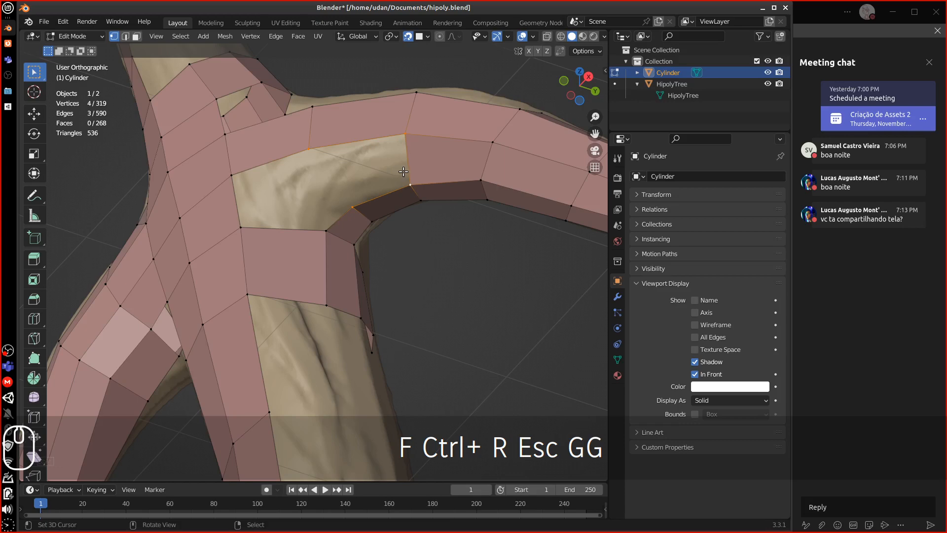
key("f")
mouse_move(404, 173)
middle_mouse_down()
mouse_move(395, 179)
mouse_move(412, 184)
mouse_move(402, 190)
middle_mouse_up()
- Fill a quad between the trunk strip, the ring's upper edge and the lower edge of the right branch's first face
middle_click_drag(344, 225, 334, 249)
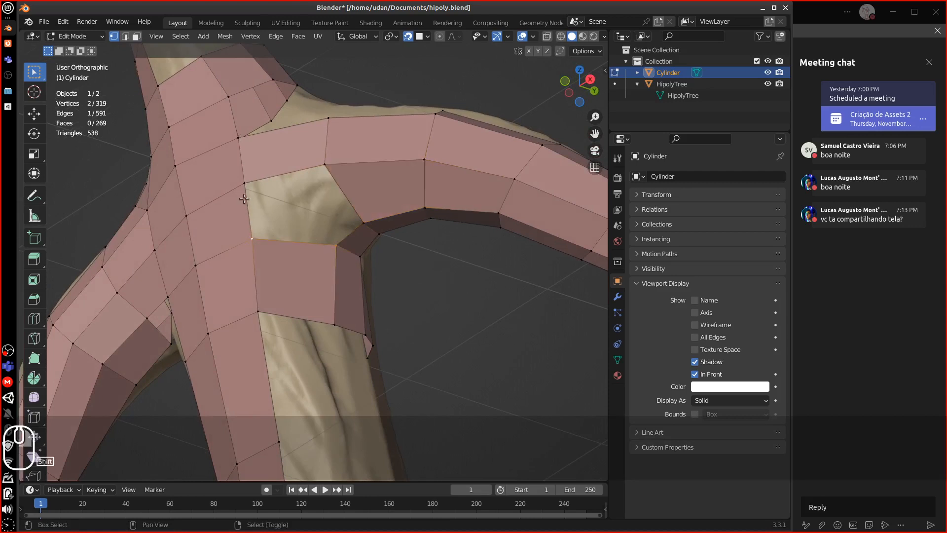
middle_click_drag(305, 192, 347, 227)
left_click(376, 239)
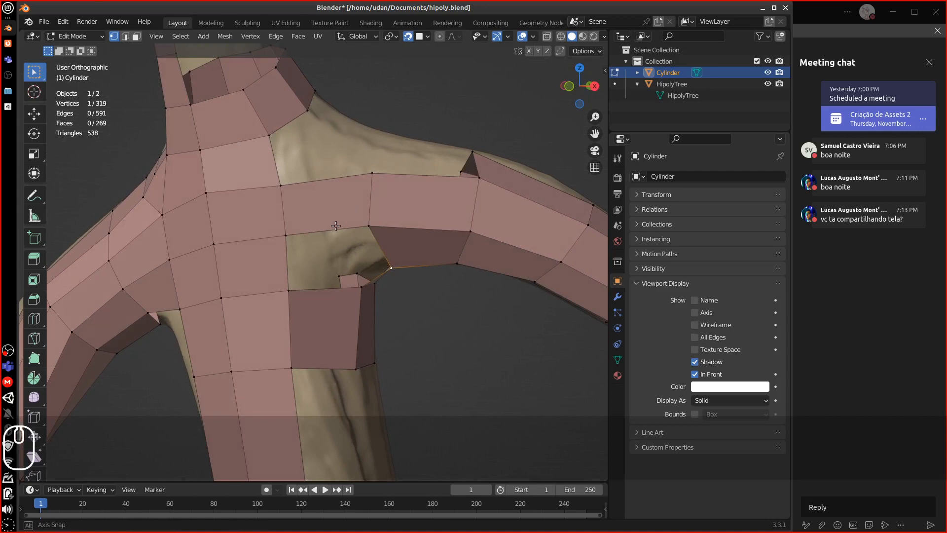
middle_click_drag(308, 146, 333, 269)
left_click(268, 269, "shift")
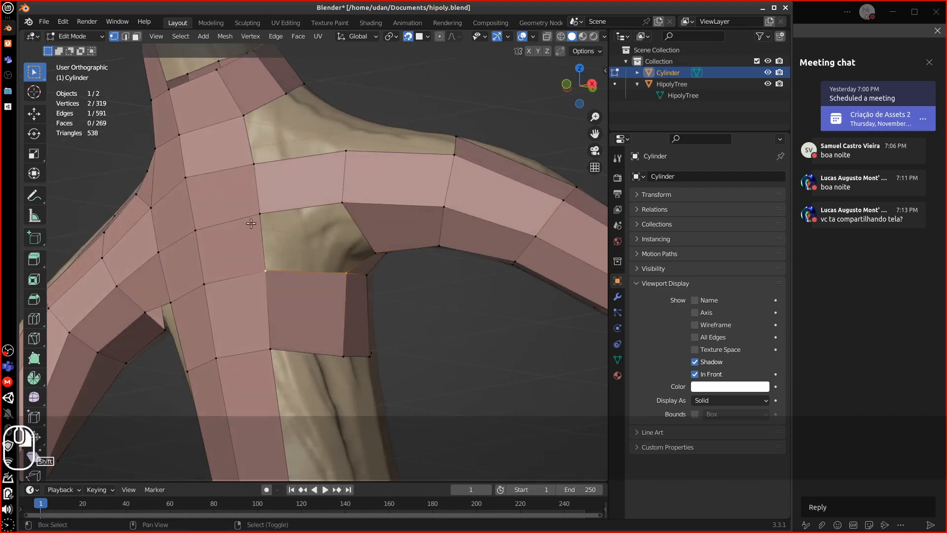
left_click(326, 206, "shift")
key("f")
middle_click_drag(310, 237, 307, 238)
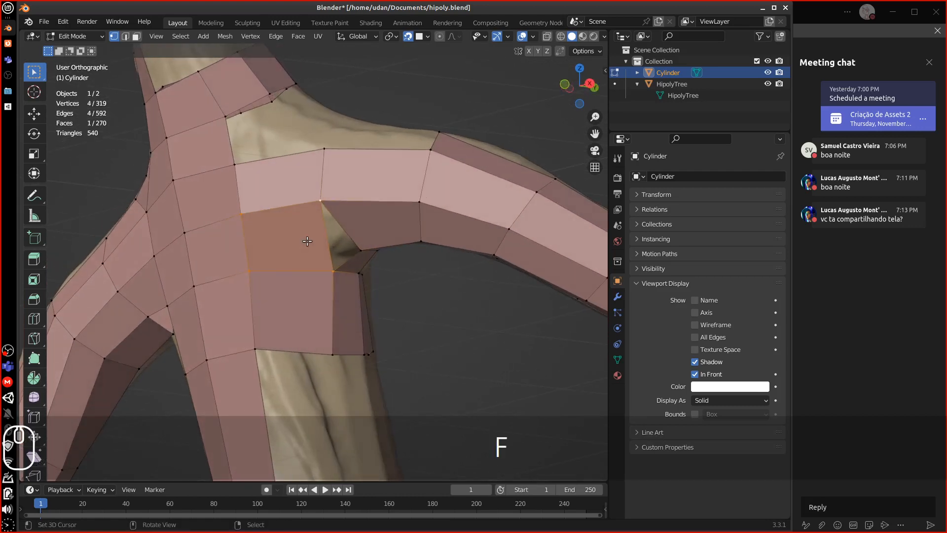
- Try a centred loop cut through the newly filled quad and across the trunk strip, and undo it
key("ctrl+r")
left_click(324, 243)
key("Escape")
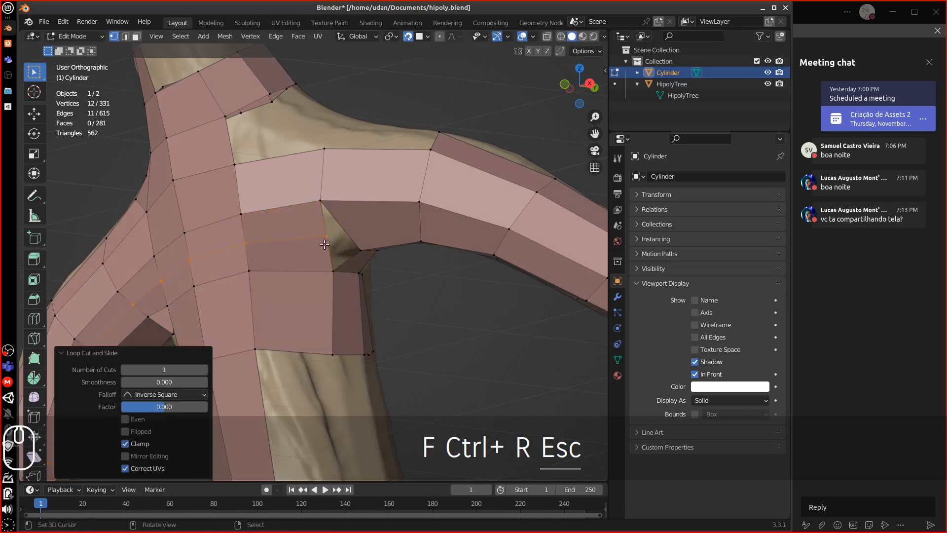
key("ctrl+z")
- Slide the vertices on the underside of the right branch's joint along their edges
middle_click_drag(330, 240, 304, 196)
left_click(308, 211)
key("g")
key("g")
left_click(310, 183)
left_click(309, 194)
key("g")
key("g")
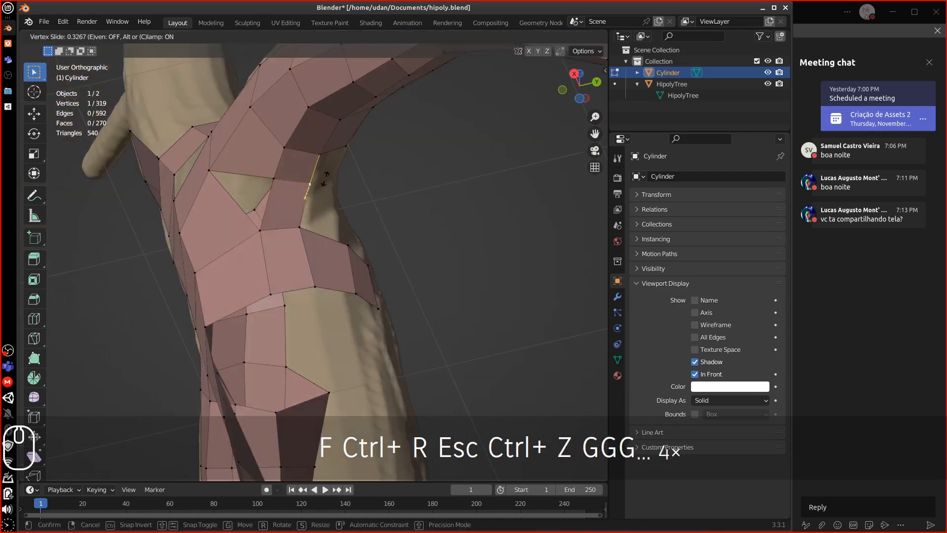
left_click(320, 184)
- Add a centred loop cut across the lower connecting face and reposition its vertex beside the triangular gap
key("ctrl+r")
left_click(302, 202)
key("Escape")
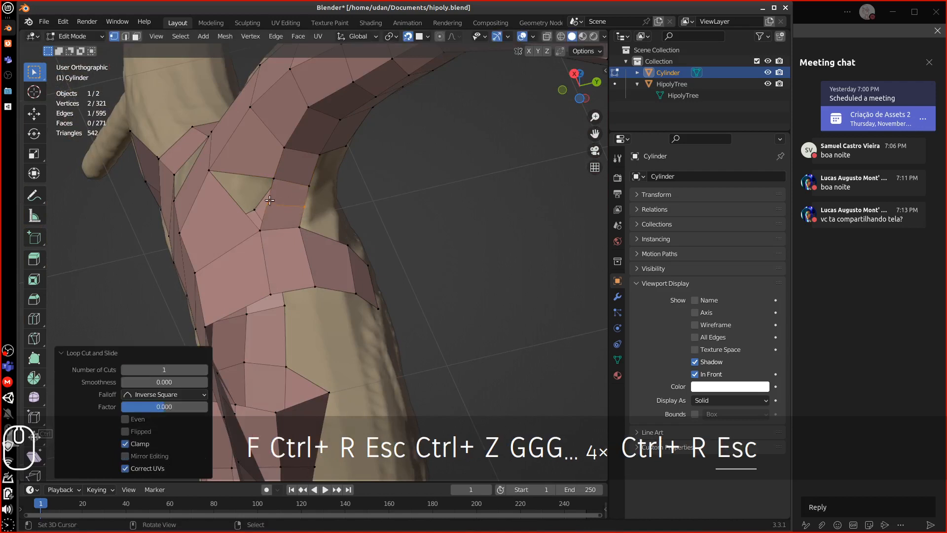
left_click(270, 205)
key("g")
left_click(282, 215)
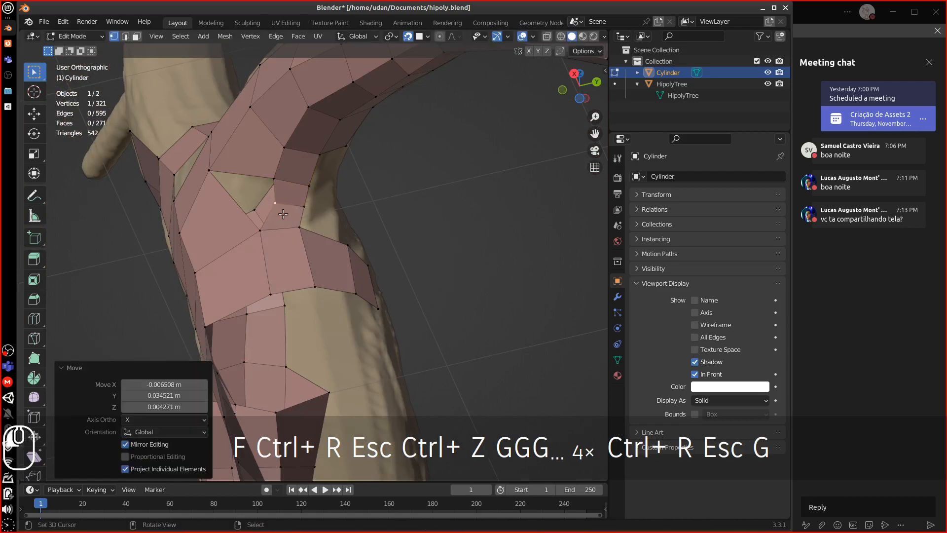
- Move the ring and branch vertices bordering the triangular gap to open it up for a quad
key("g")
left_click(271, 228)
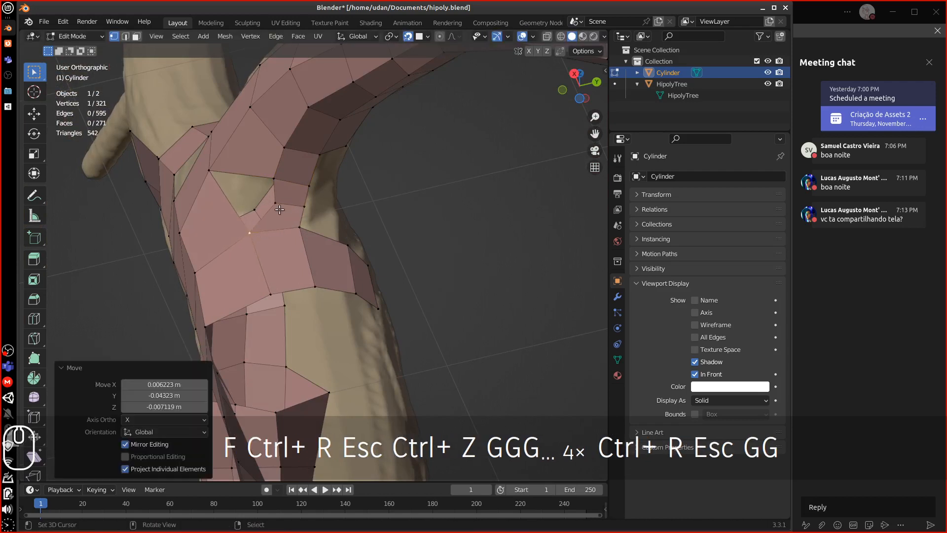
key("g")
left_click(272, 216)
key("g")
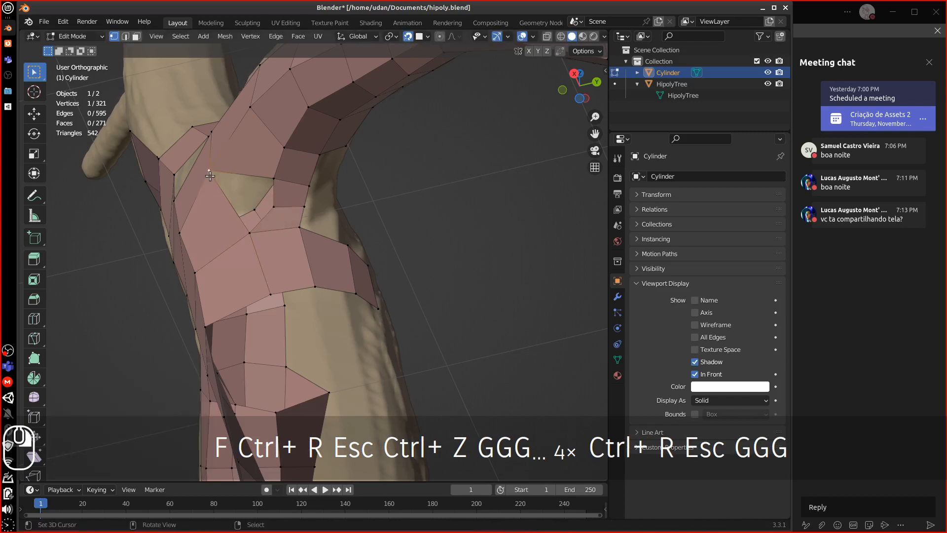
left_click(222, 177)
middle_click_drag(222, 177, 306, 240)
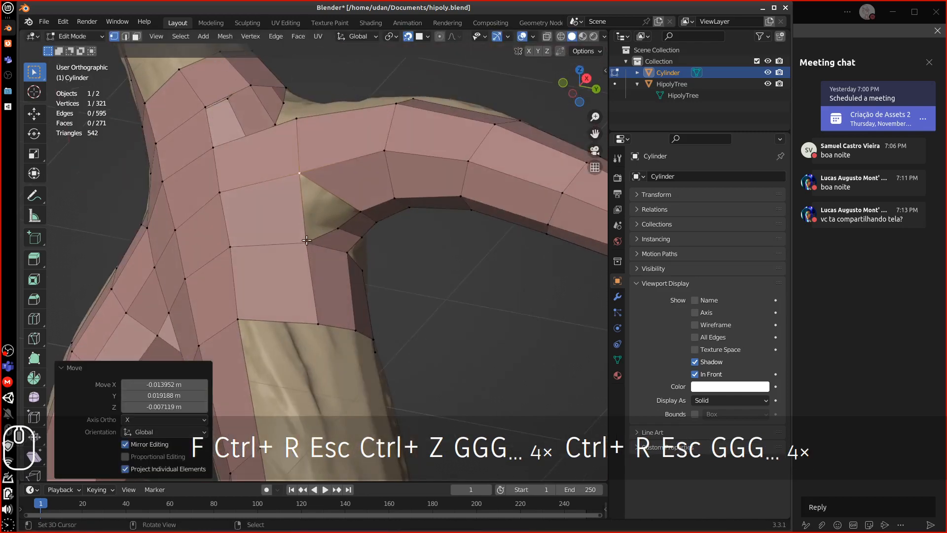
- Fill the gap under the right branch with a four-sided face using the loop cut's extra vertex
left_click(306, 242)
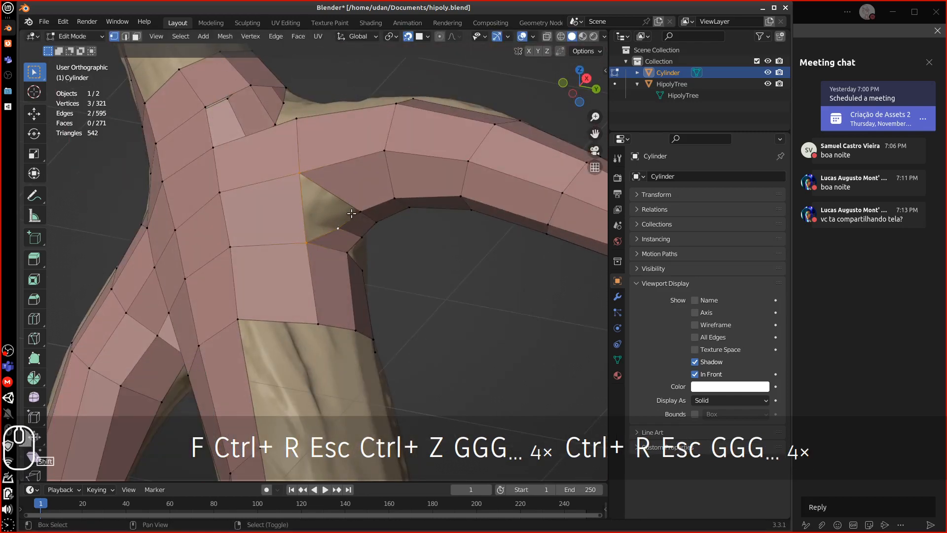
key("f")
middle_click_drag(349, 209, 375, 210)
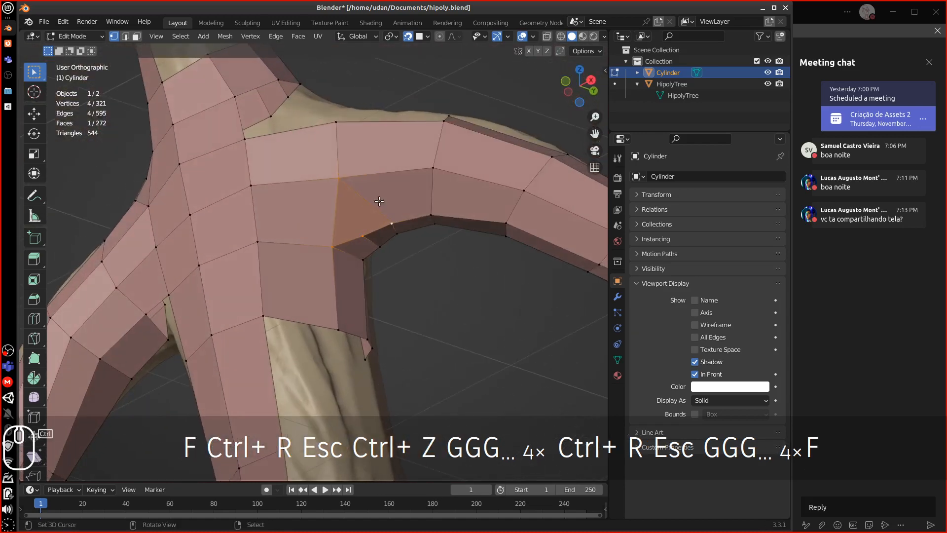
- Undo the gap fill, vertex moves and loop cut, back to the quad filled beside the trunk strip
key("ctrl+z")
key("ctrl+z")
key("ctrl+z")
key("ctrl+z")
key("ctrl+z")
key("ctrl+z")
key("ctrl+z")
key("ctrl+z")
key("ctrl+z")
key("ctrl+z")
key("ctrl+z")
key("ctrl+z")
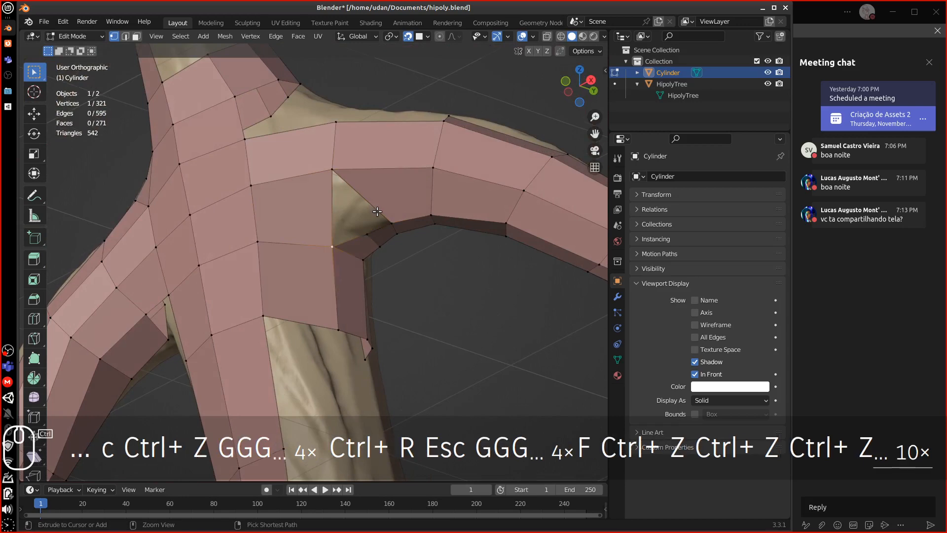
key("ctrl+z")
key("ctrl+z")
key("ctrl+z")
key("ctrl+z")
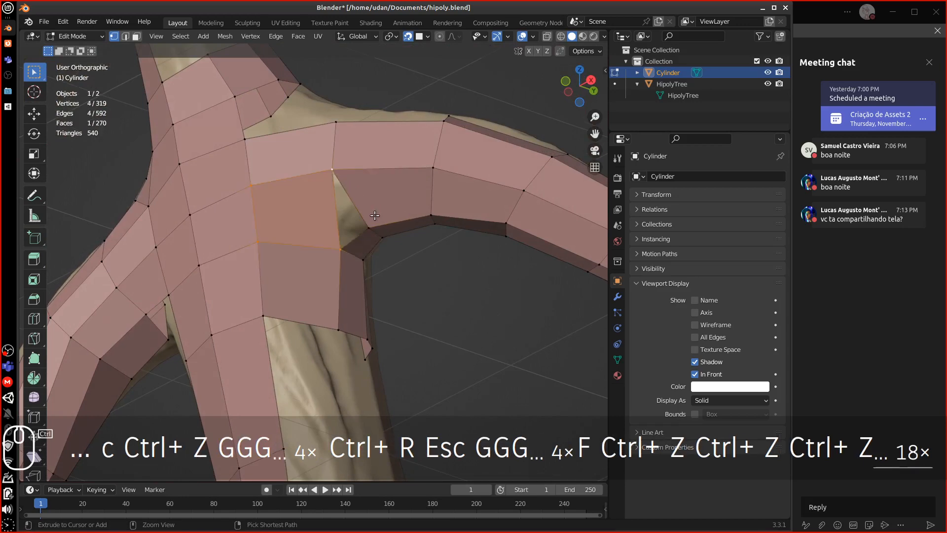
- Sketch a temporary annotation of the edge flow from above the right branch into the triangular gap, erase it, and inspect the joint
middle_click_drag(376, 215, 366, 186)
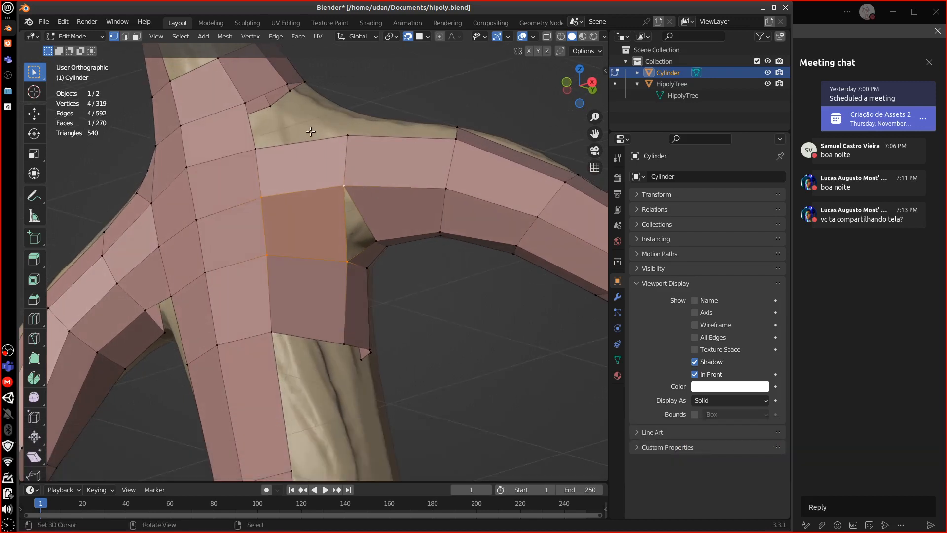
key("d")
mouse_move(308, 129)
left_mouse_down()
mouse_move(303, 189)
mouse_move(355, 221)
left_mouse_up()
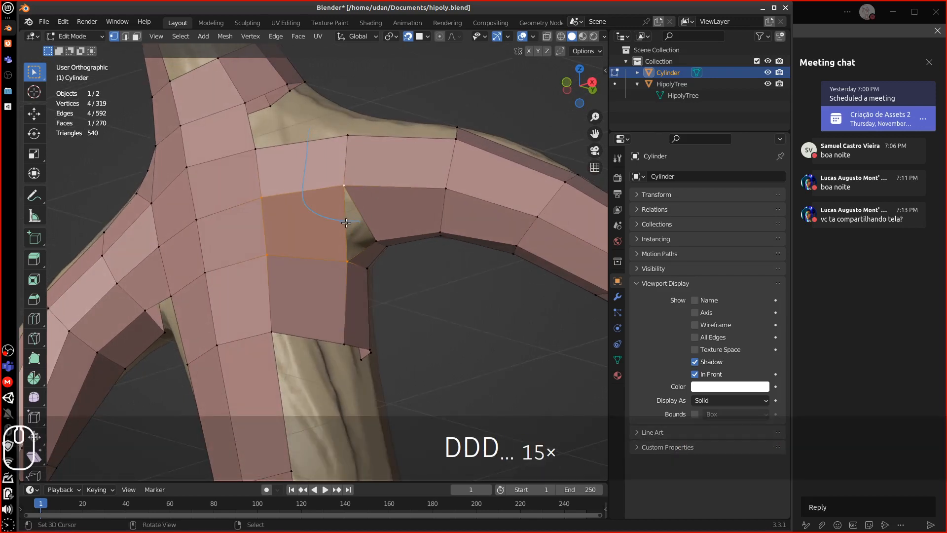
right_click_drag(312, 157, 321, 156)
middle_click_drag(383, 161, 380, 244, "shift")
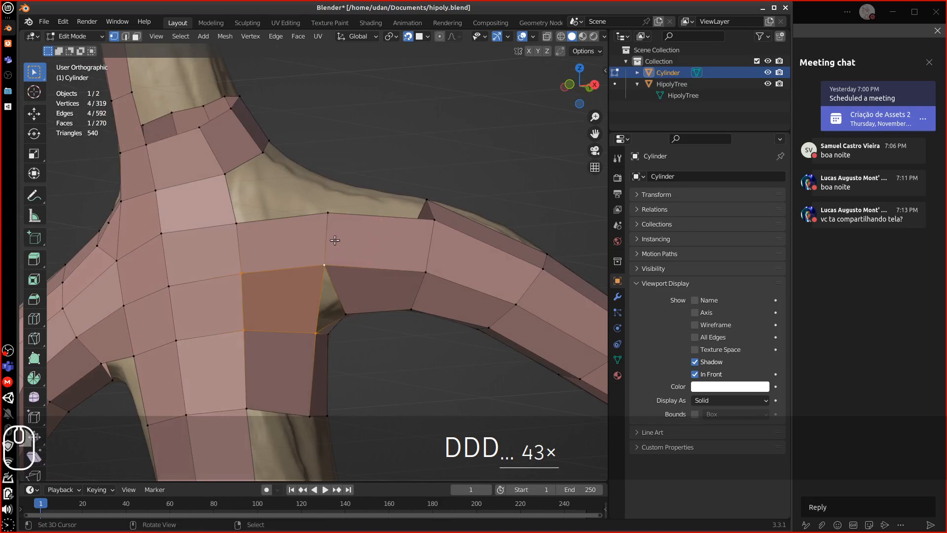
middle_click_drag(361, 271, 343, 249)
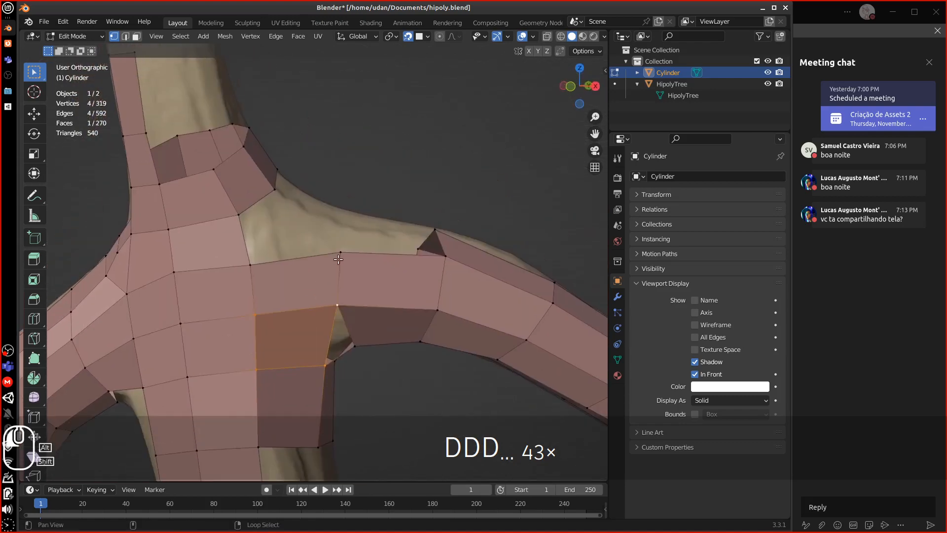
- Extrude a short edge over the top of the right branch and fill two quads between the trunk ring and the branch
left_click(340, 252)
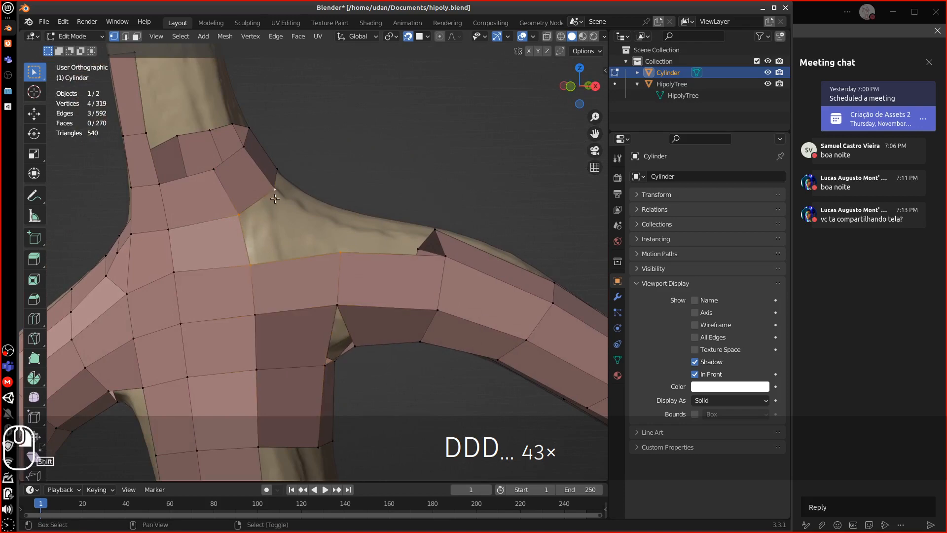
key("f")
middle_click_drag(315, 235, 284, 265)
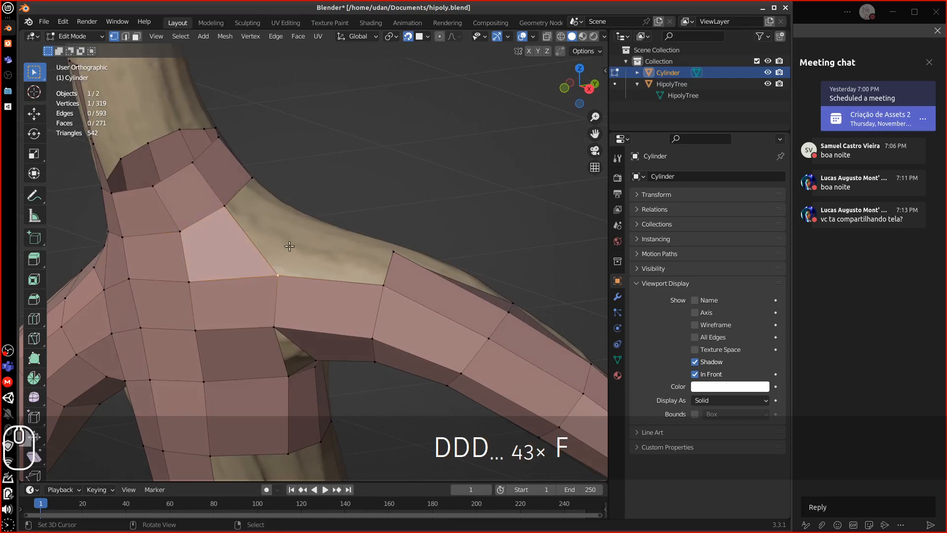
middle_click_drag(316, 224, 286, 262)
left_click(260, 301, "shift")
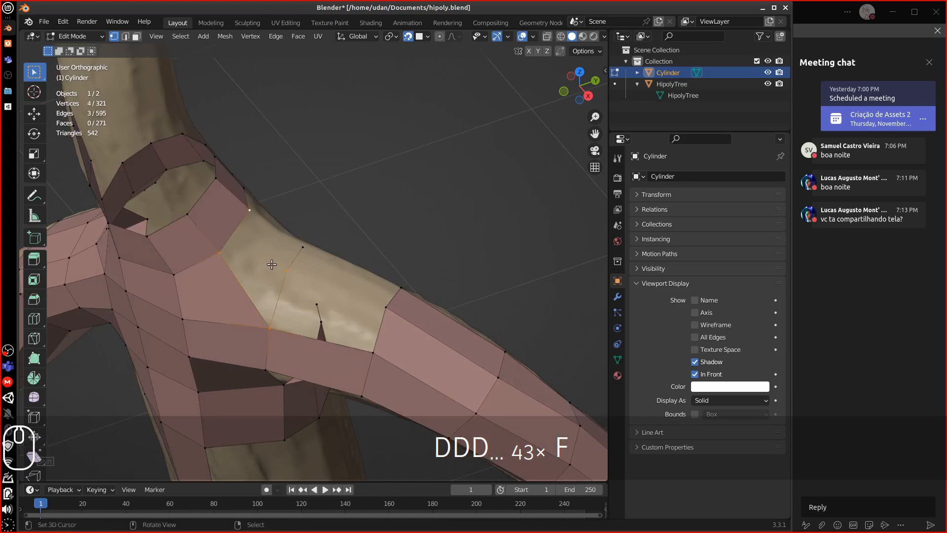
key("f")
middle_click_drag(271, 264, 246, 198)
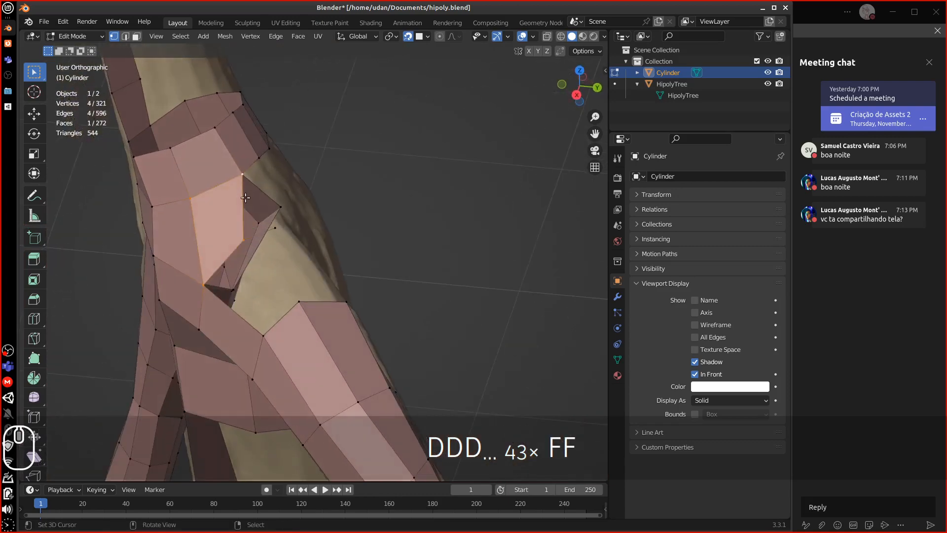
- Move two ring vertices above the right branch toward the front to even out the quads around the new face
key("g")
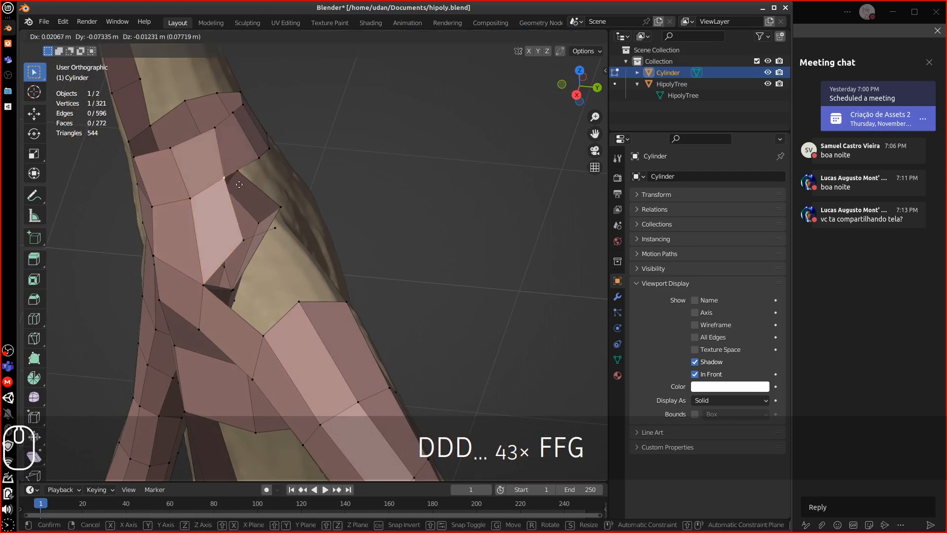
left_click(242, 183)
left_click(215, 132)
key("g")
left_click(217, 135)
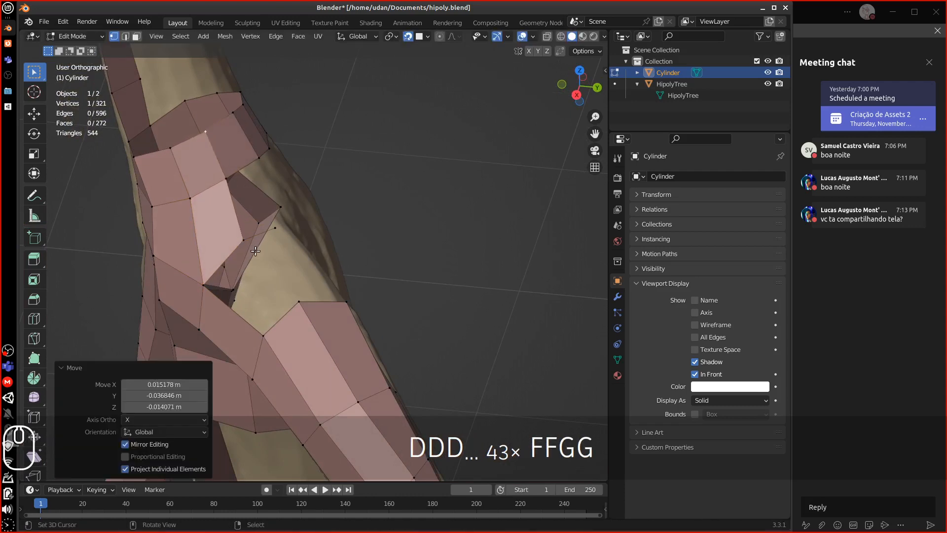
- Fill the quad on top of the right branch between the new joint face and the existing branch strip
middle_click_drag(217, 136, 272, 265)
left_click(227, 303)
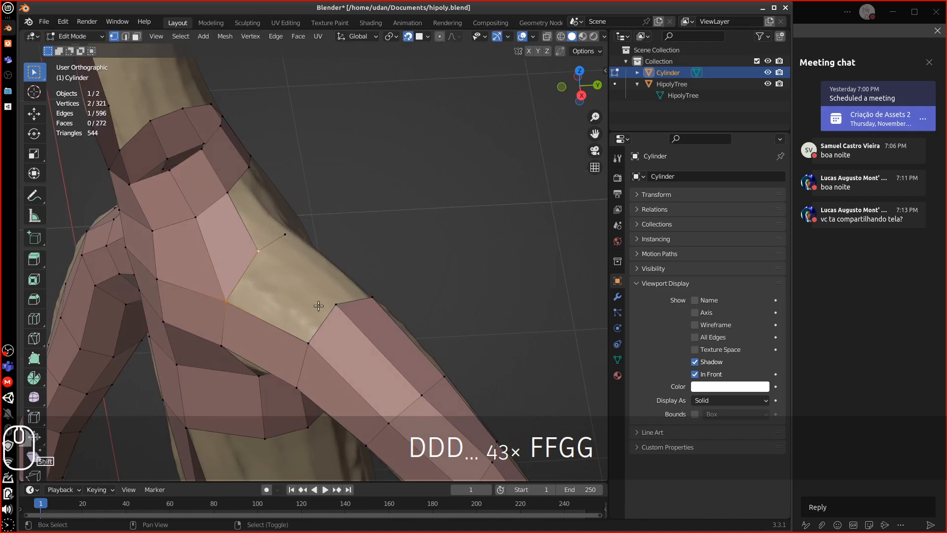
key("f")
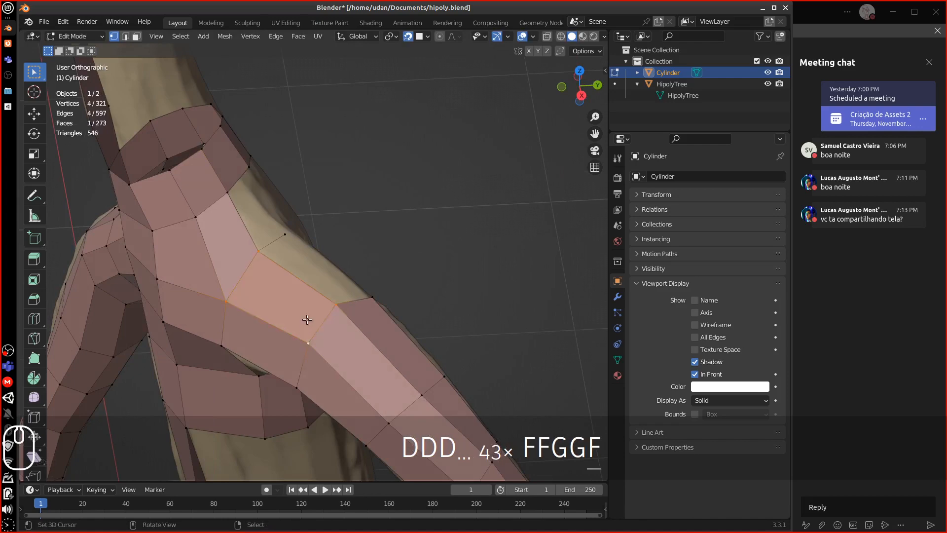
middle_click_drag(308, 325, 309, 276)
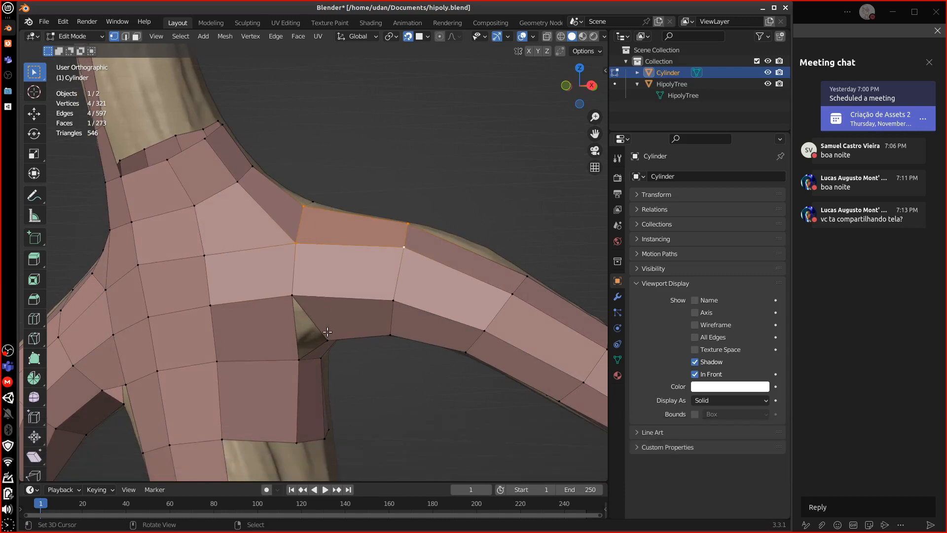
- Knife-cut a path from above the right branch down through the joint to the triangular gap's edge, and reposition the cut's end vertex
key("k")
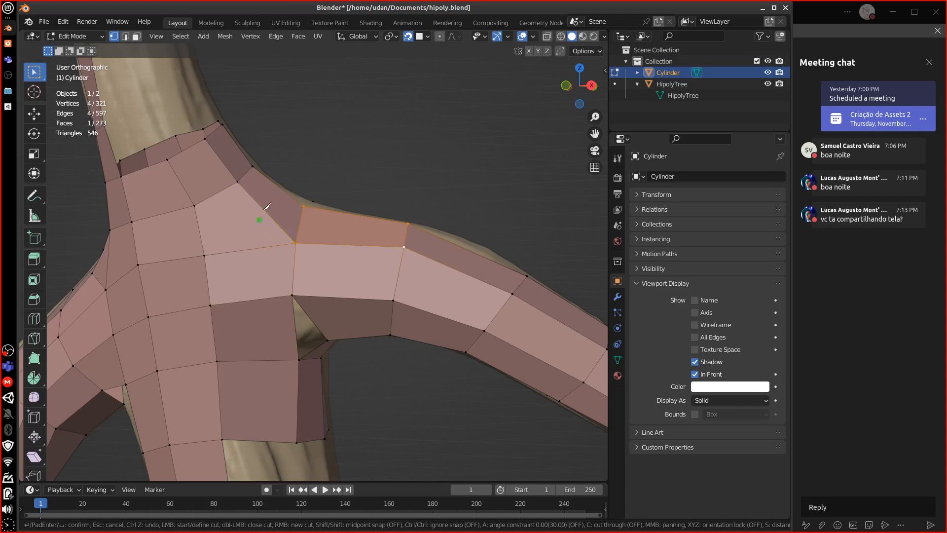
left_click(282, 189)
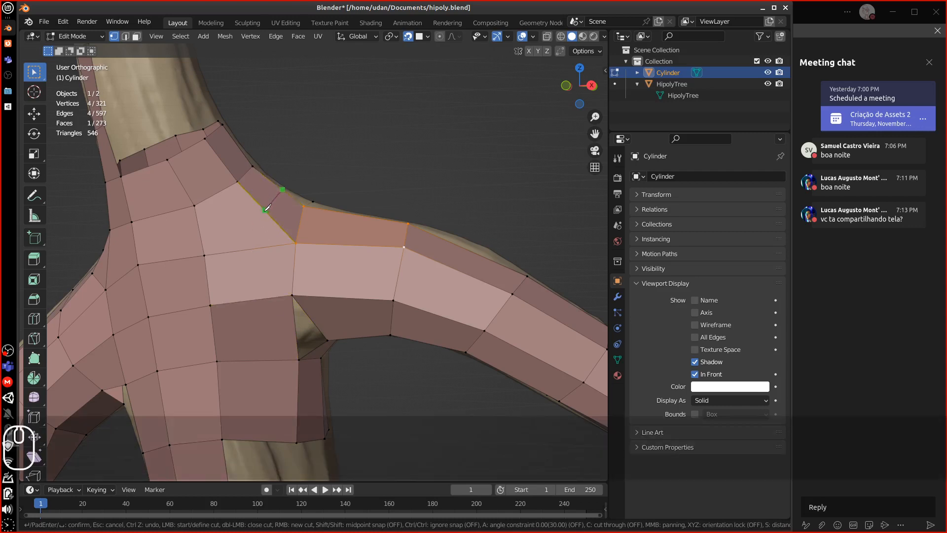
left_click(265, 209)
left_click(240, 228)
left_click(248, 299)
left_click(251, 334)
left_click(296, 337)
key("Return")
key("g")
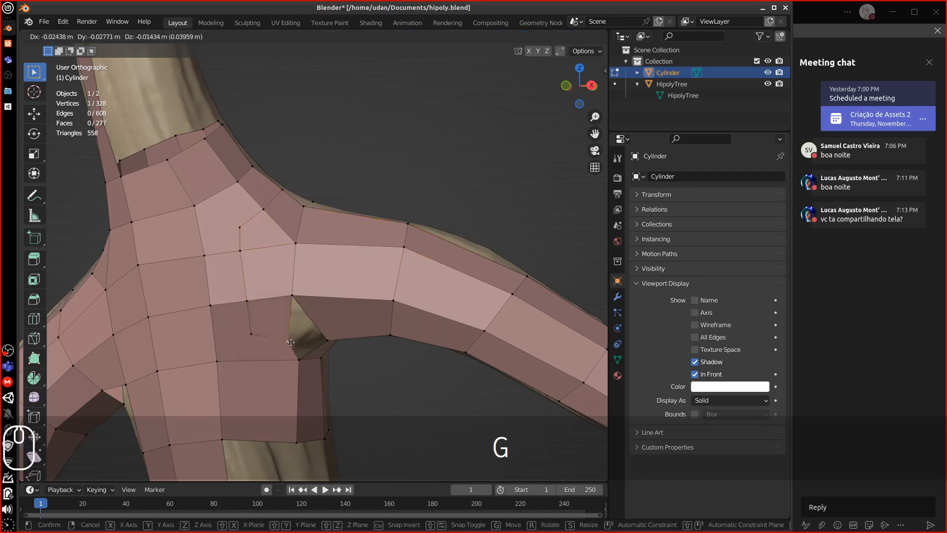
left_click(263, 343)
- Knife-cut two short edges linking the cut path's upper and lower corners to the neighbouring trunk vertices
key("k")
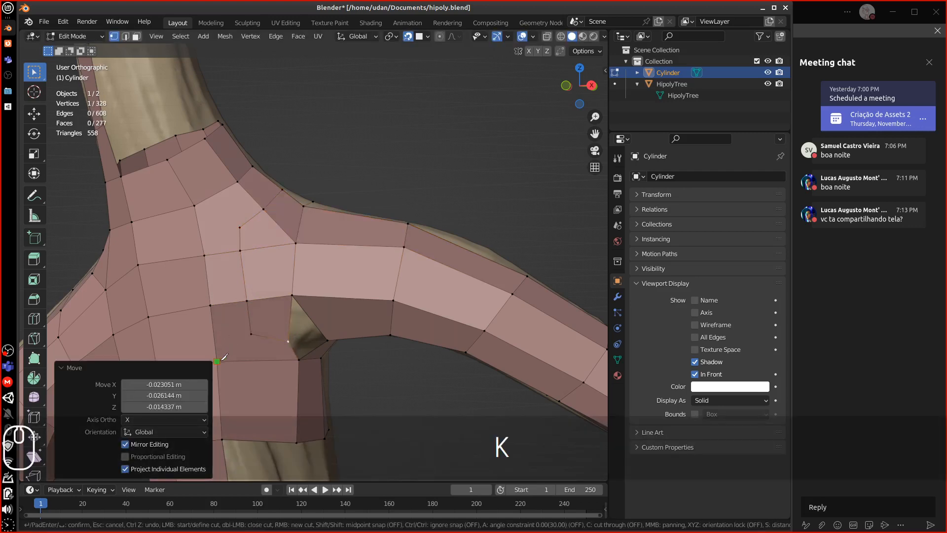
left_click(255, 331)
key("Return")
key("k")
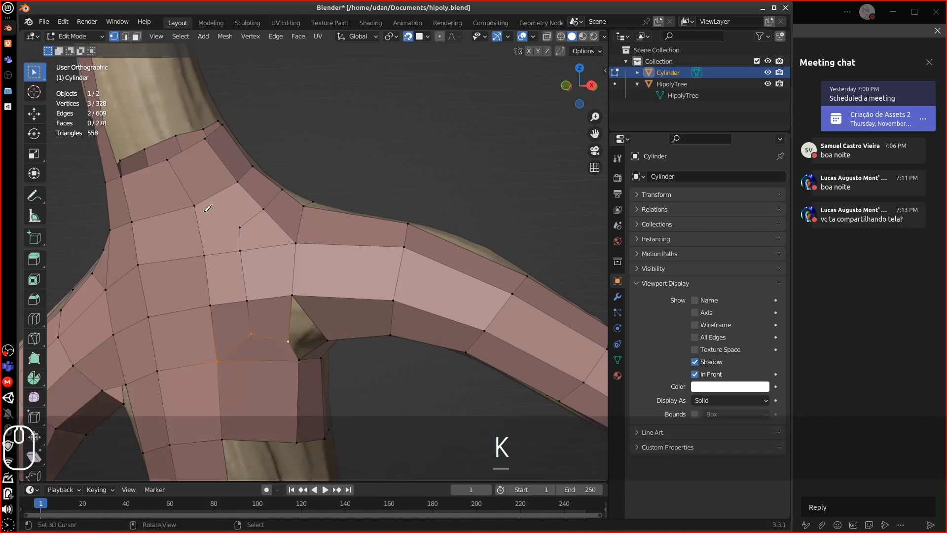
left_click(240, 227)
key("Return")
key("ctrl+r")
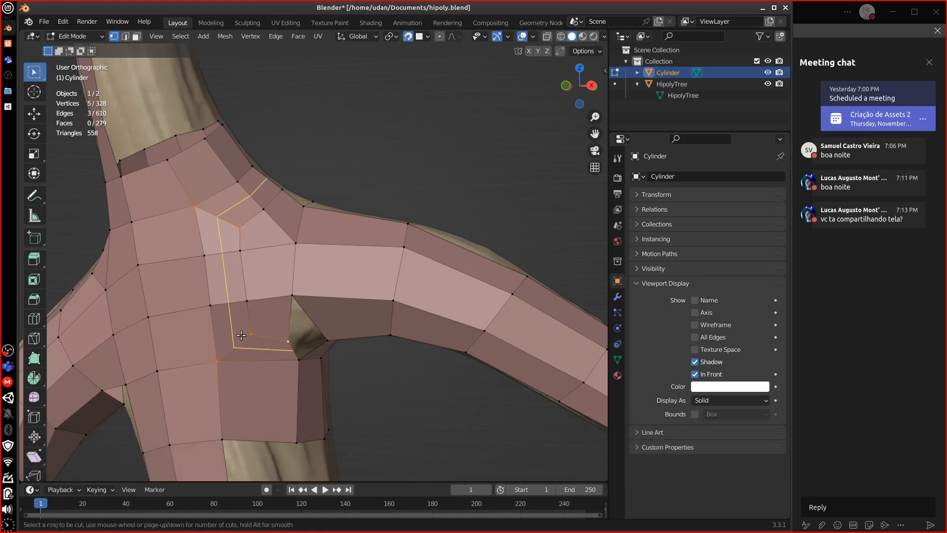
key("Escape")
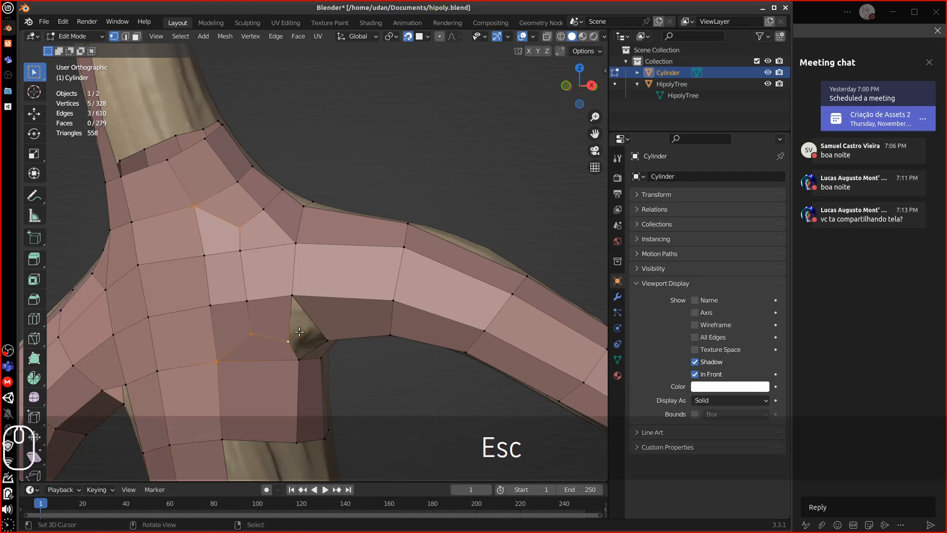
- Close the triangular gap by merging the cut's end vertex with the corner under the right branch at their center
middle_click_drag(290, 299, 275, 320)
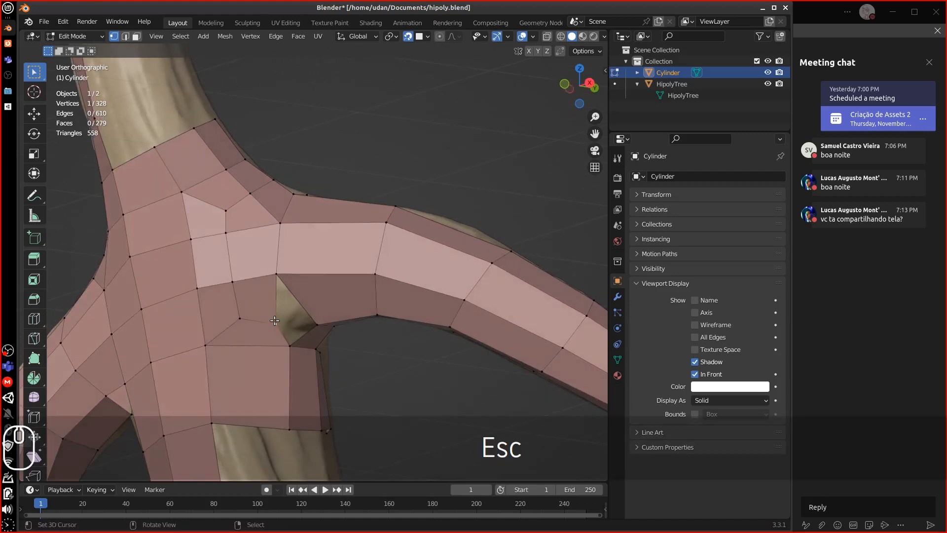
left_click(315, 324, "shift")
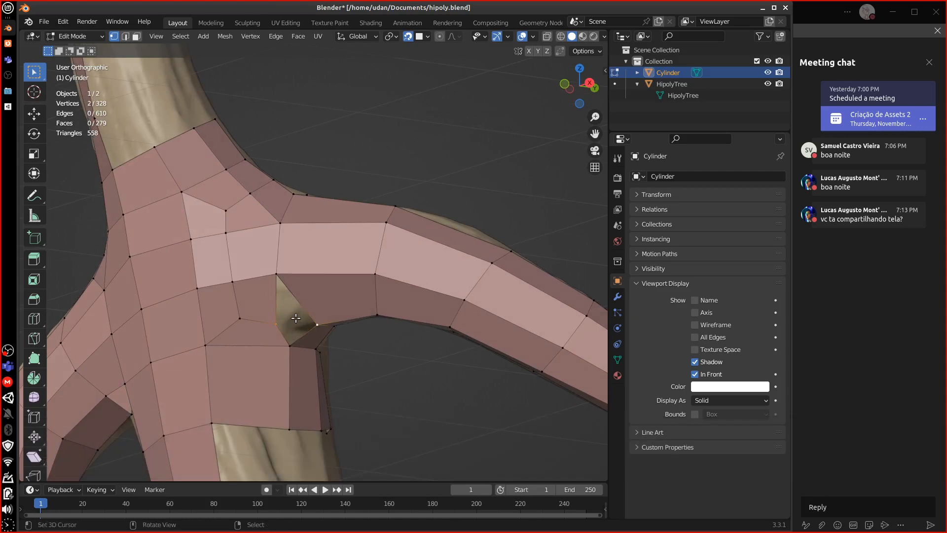
key("m")
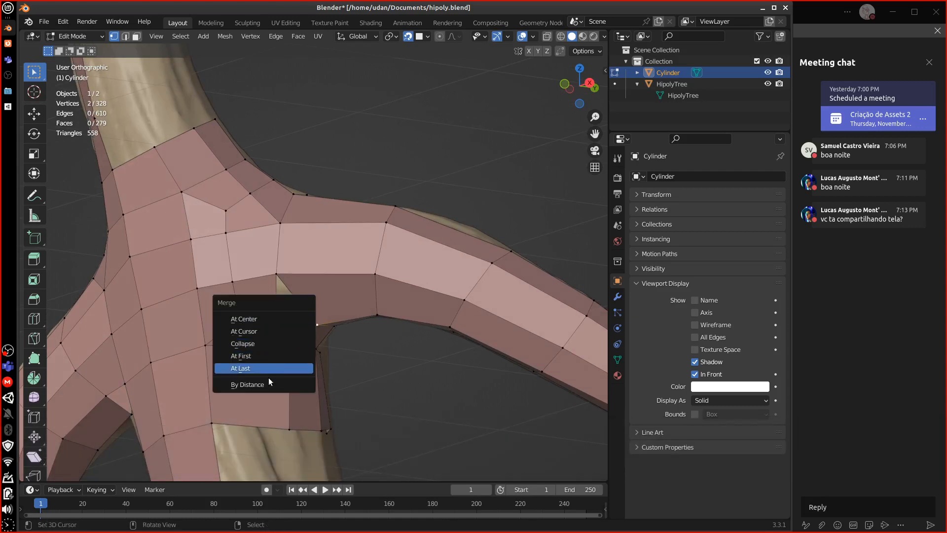
left_click(256, 319)
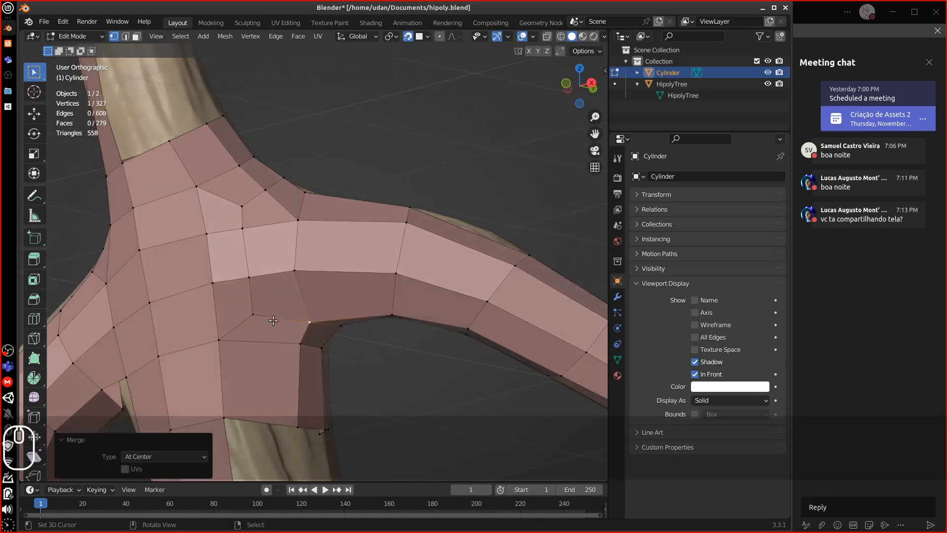
key("ctrl+r")
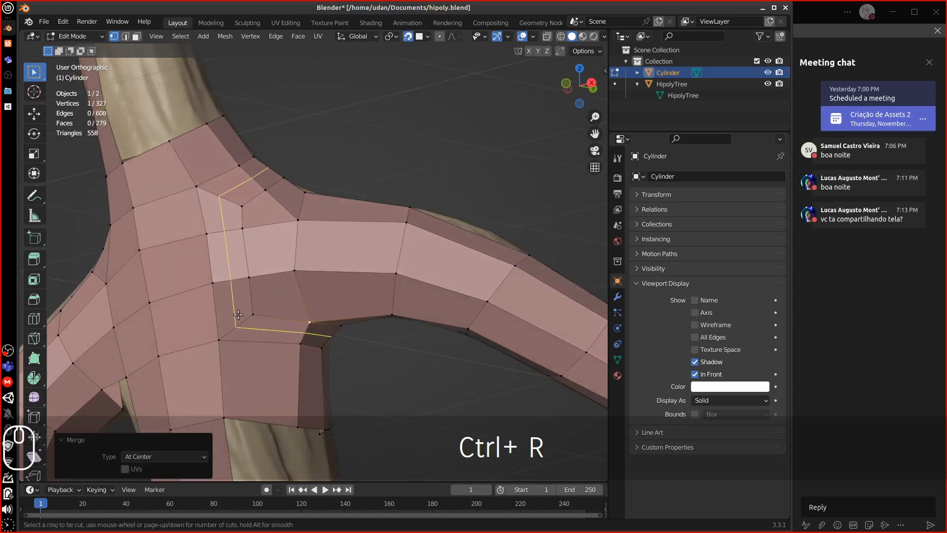
key("Escape")
- Move the vertices along the new cut on the front of the right branch joint to space its quads evenly
middle_click_drag(238, 314, 343, 318)
key("g")
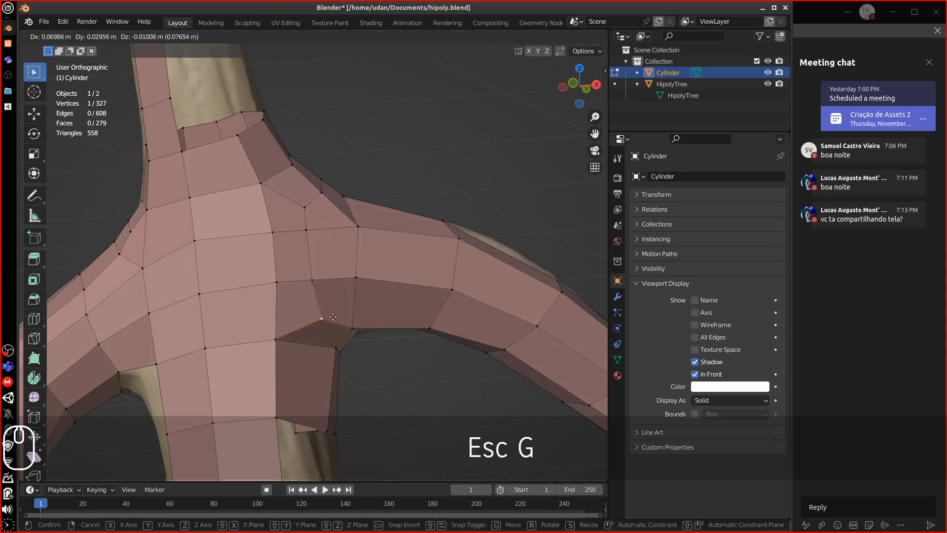
left_click(328, 312)
key("g")
left_click(321, 254)
key("g")
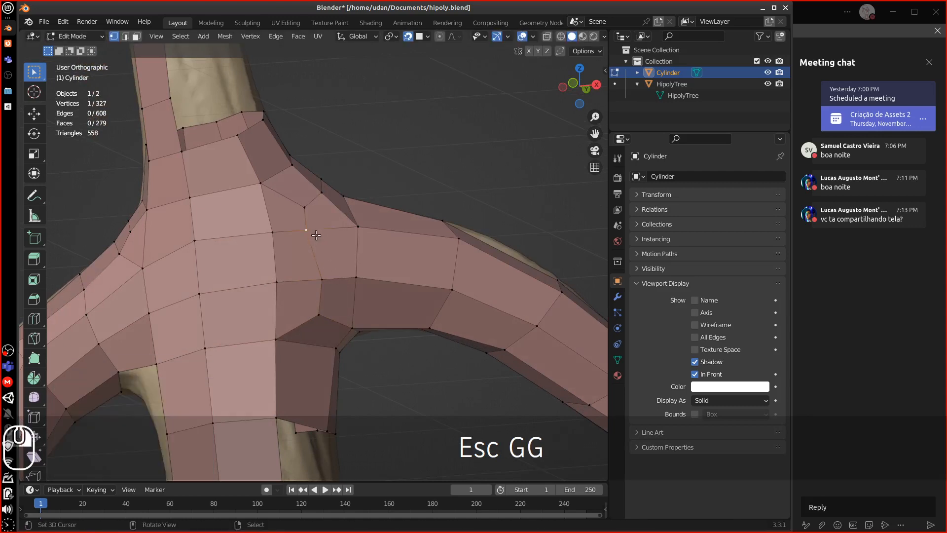
left_click(336, 235)
key("g")
left_click(381, 215)
- Reposition the vertices on the upper front of the branch joint, including the upper corner of the knife cut
middle_click_drag(380, 216, 291, 276)
key("g")
left_click(298, 257)
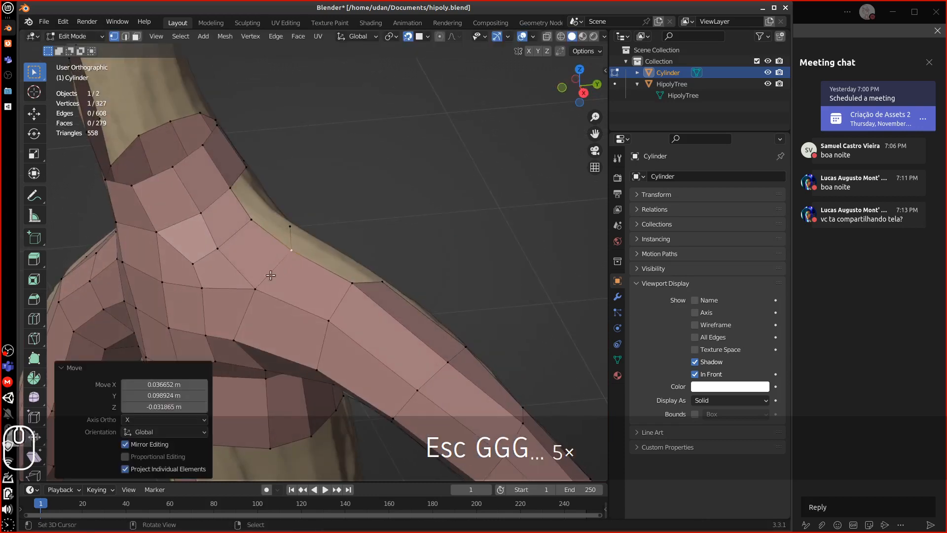
right_click(257, 288)
key("g")
left_click(254, 291)
right_click(193, 263)
key("g")
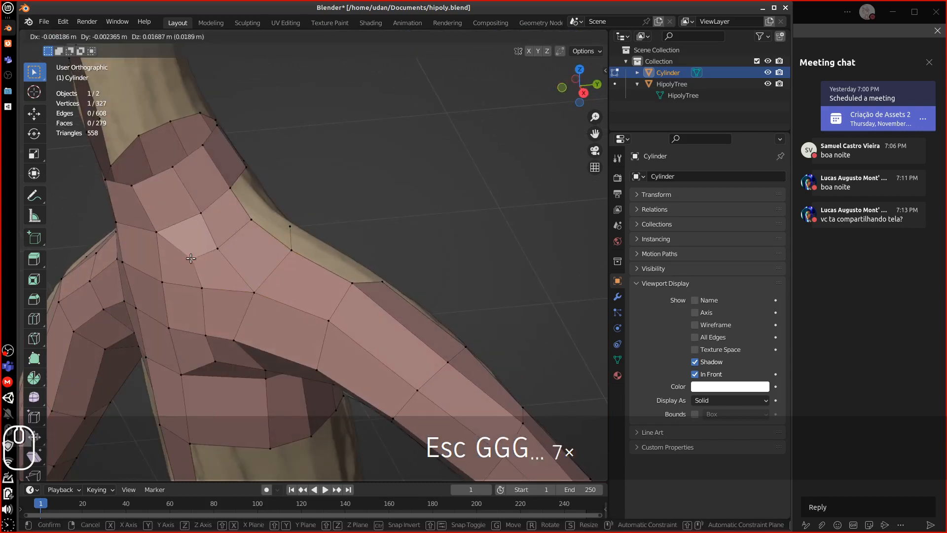
left_click(191, 259)
- Adjust the remaining vertices between the trunk ring and the top of the right branch, then inspect the joint from the front
right_click(217, 248)
key("g")
left_click(219, 244)
right_click(251, 219)
key("g")
left_click(260, 218)
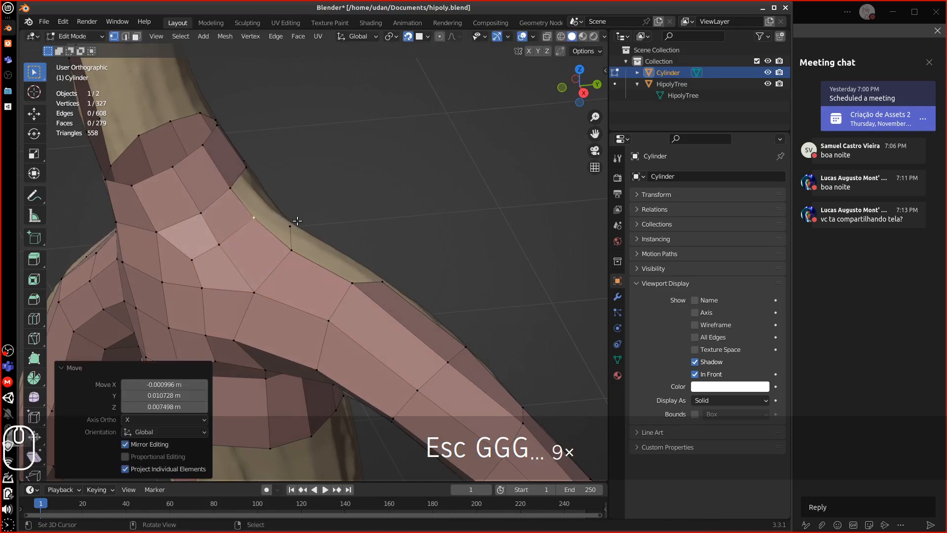
right_click(297, 223)
key("g")
left_click(314, 244)
middle_click_drag(294, 268, 342, 235)
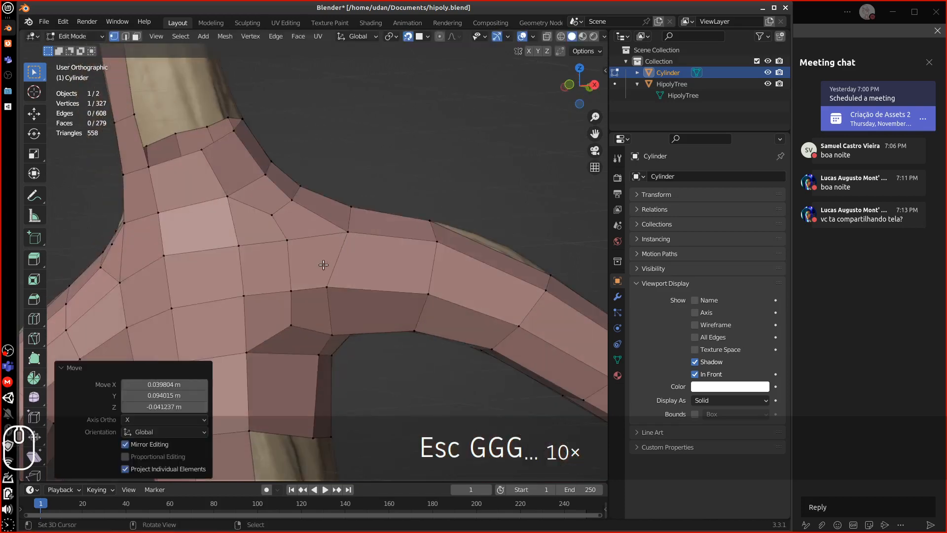
middle_click_drag(323, 265, 345, 249)
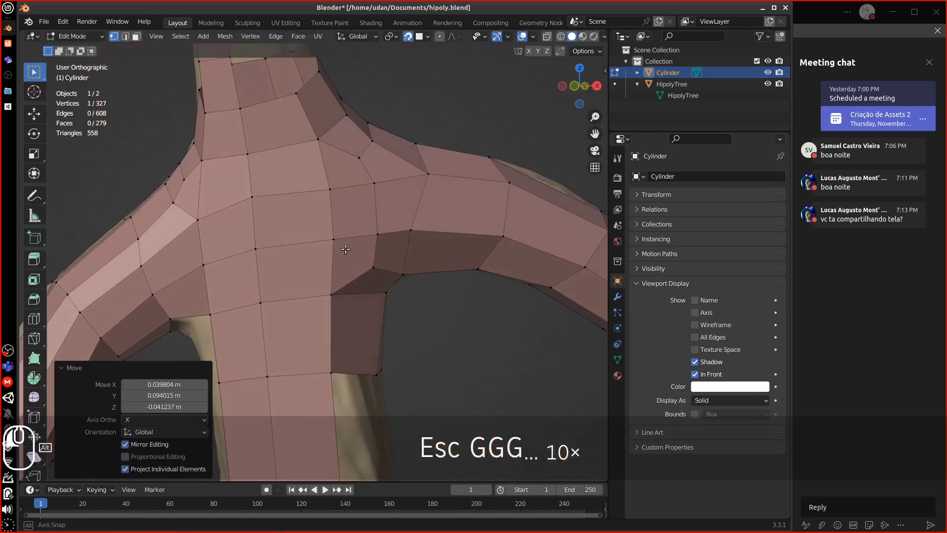
left_click_drag(345, 249, 347, 248, "alt")
left_click_drag(393, 266, 364, 279, "alt+shift")
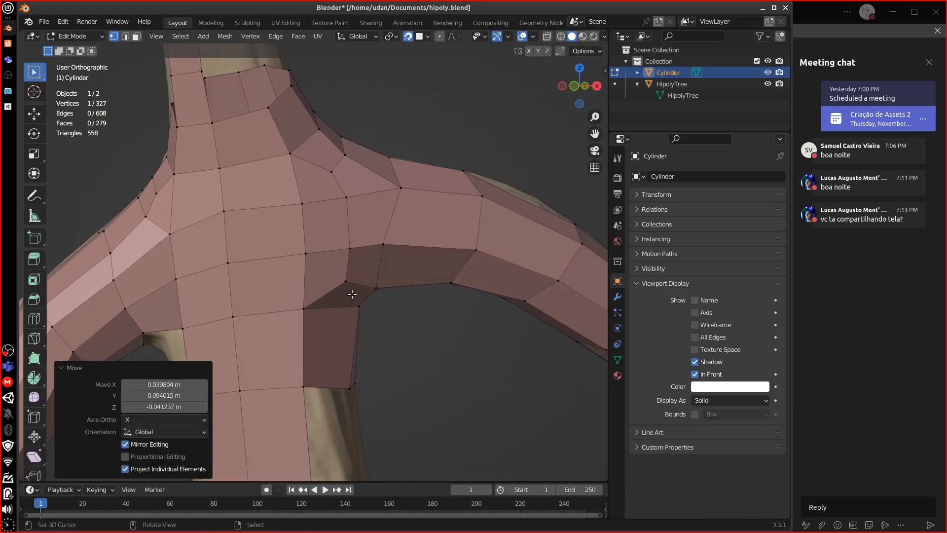
left_click(129, 259)
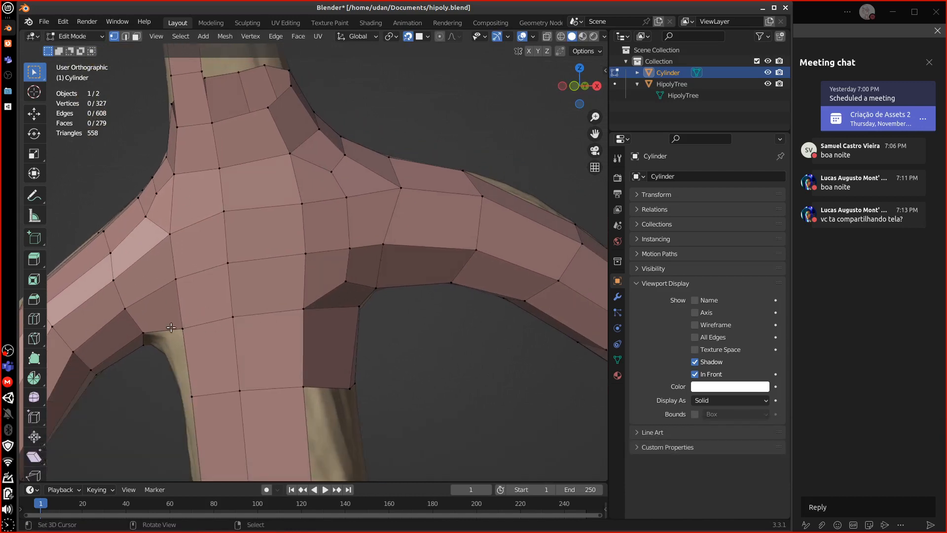
mouse_move(366, 260)
left_mouse_down("alt")
mouse_move(305, 290)
mouse_move(275, 280)
mouse_move(219, 286)
mouse_move(208, 321)
mouse_move(414, 281)
mouse_move(417, 262)
mouse_move(383, 254)
left_mouse_up("alt")
- Extrude the bottom edges of the front trunk strip downward toward the fork between the two roots
scroll(380, 254, "down", 7)
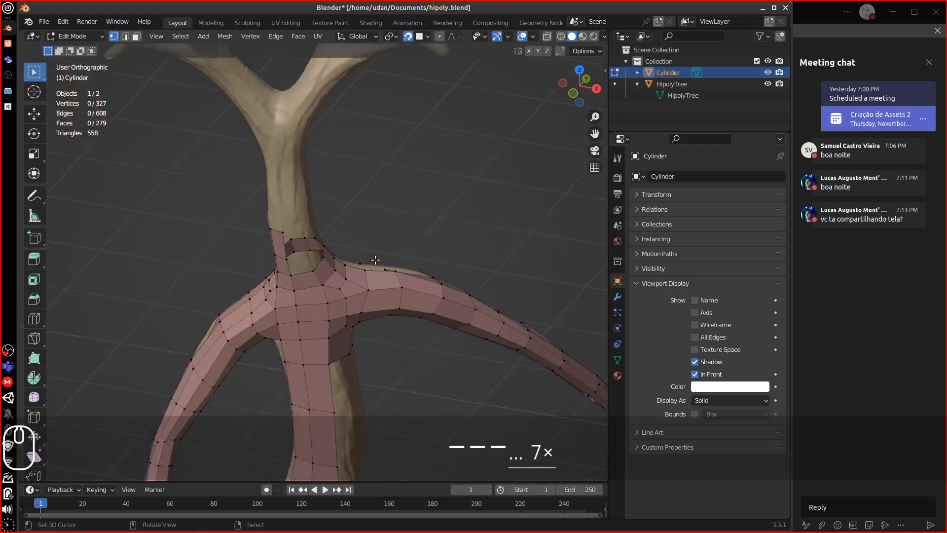
left_click_drag(377, 328, 396, 214, "alt+shift")
left_click_drag(345, 276, 406, 254, "alt")
left_click_drag(347, 310, 387, 222, "alt+shift")
left_click_drag(400, 237, 343, 244, "alt")
left_click_drag(359, 278, 333, 250, "alt+shift")
scroll(333, 250, "up", 3)
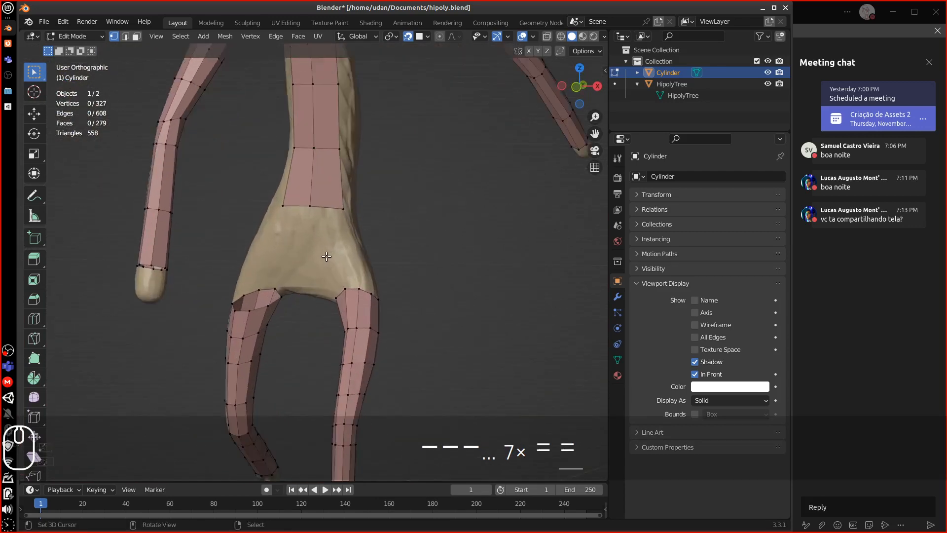
left_click(304, 198, "shift")
left_click(342, 197, "shift")
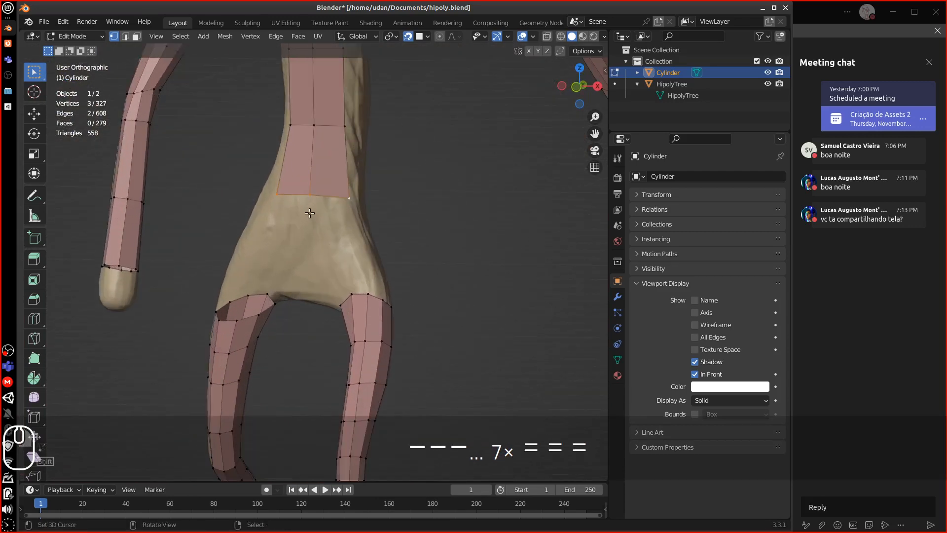
key("e")
left_click(339, 258)
- Reposition the two outer vertices of the newly extruded bottom edge on the trunk
right_click(341, 259)
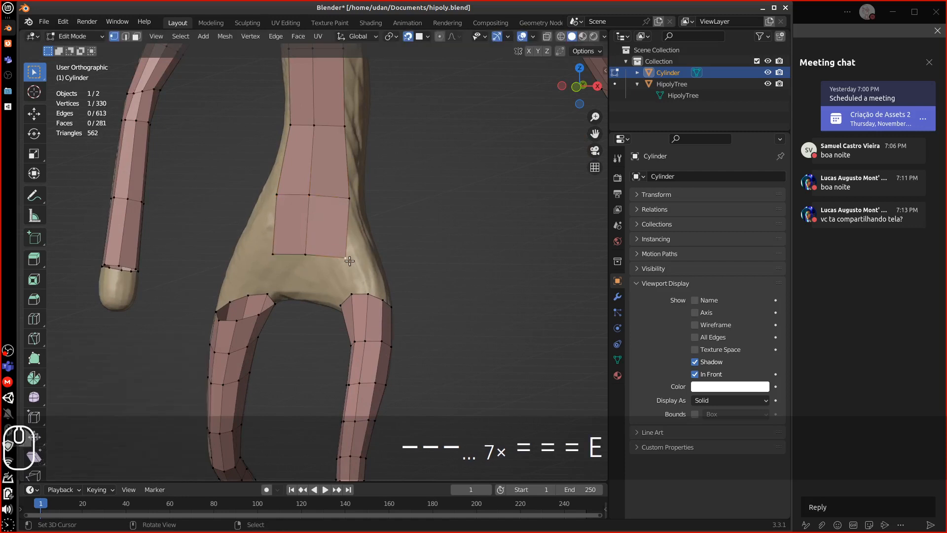
key("g")
left_click(344, 265)
right_click(273, 256)
key("g")
left_click(283, 258)
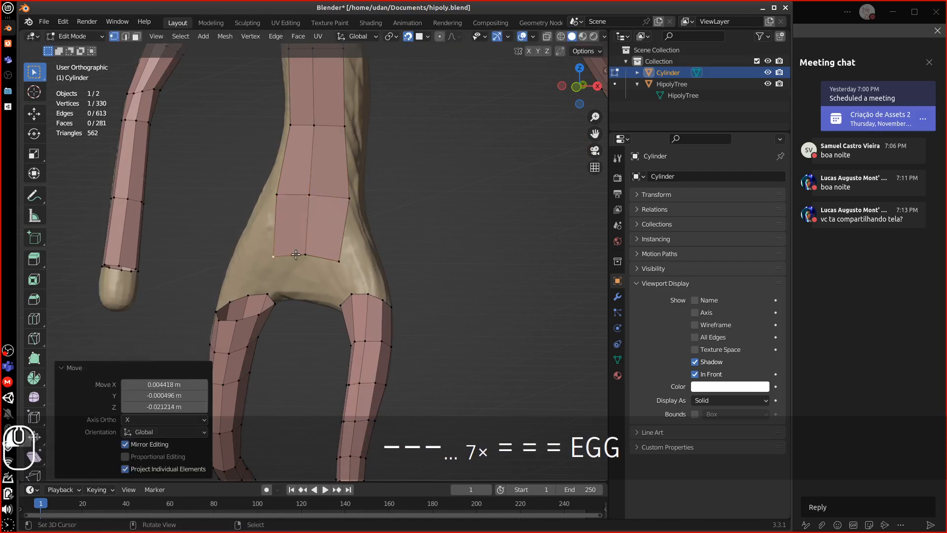
- Lower the middle vertex of the front trunk strip's bottom edge and extrude that edge down to the fork between the roots
right_click(304, 256)
key("g")
left_click(306, 263)
right_click(275, 257, "shift")
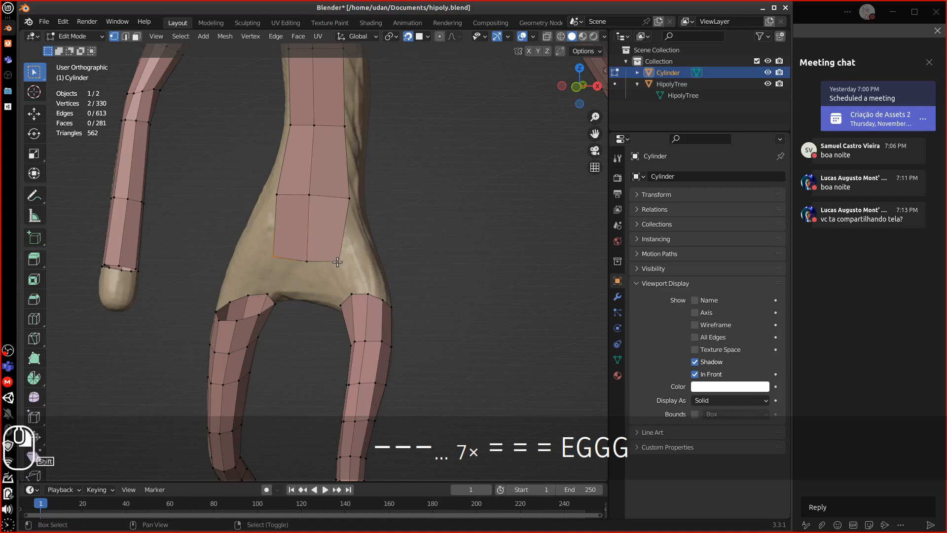
key("e")
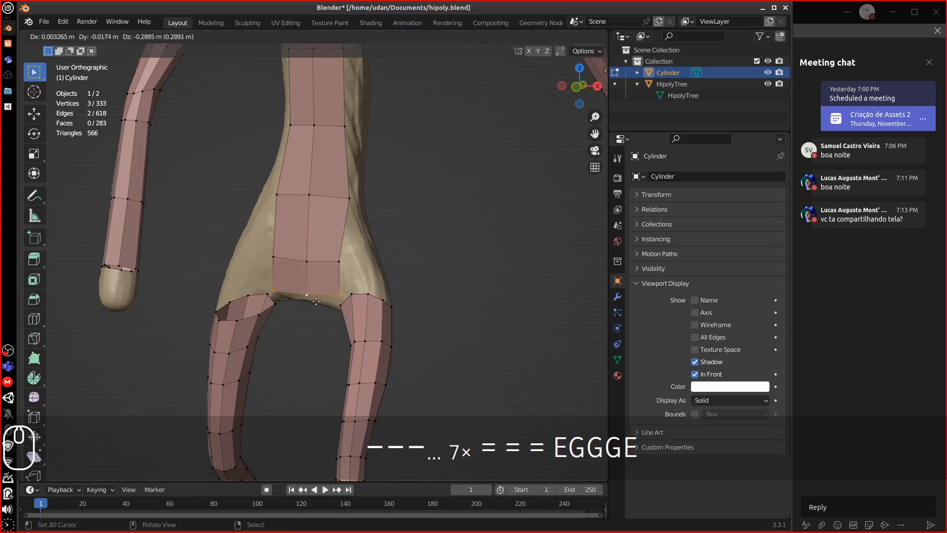
left_click(313, 296)
- Extrude the strip's bottom edge onto the underside of the fork and reposition the vertices of the new edge
middle_click_drag(313, 296, 315, 262)
left_click(302, 324, "ctrl")
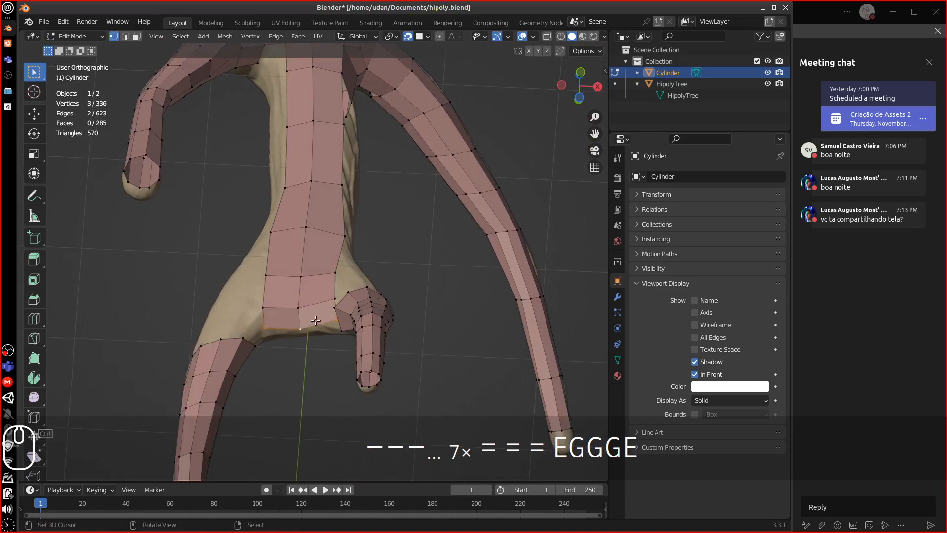
mouse_move(304, 327)
middle_mouse_down()
mouse_move(326, 294)
mouse_move(319, 326)
middle_mouse_up()
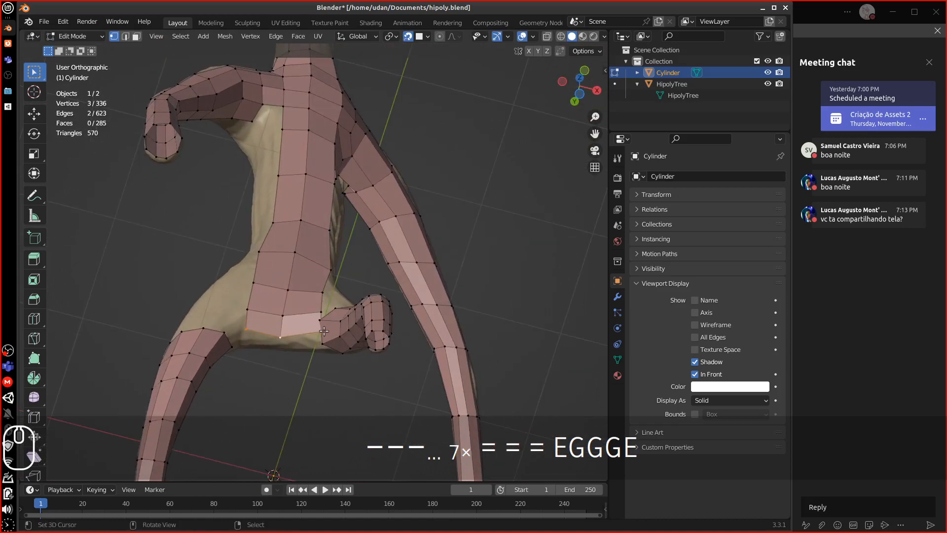
left_click(318, 336)
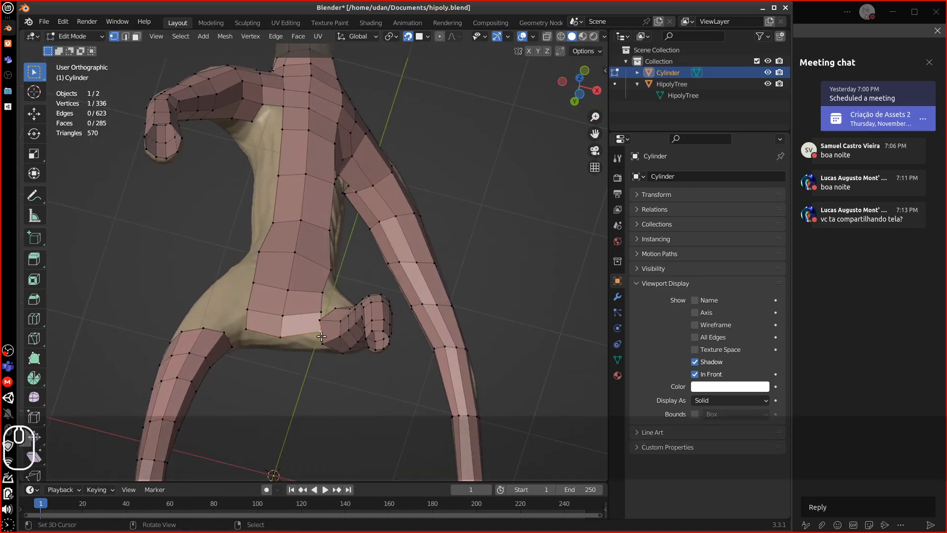
key("g")
left_click(303, 337)
key("g")
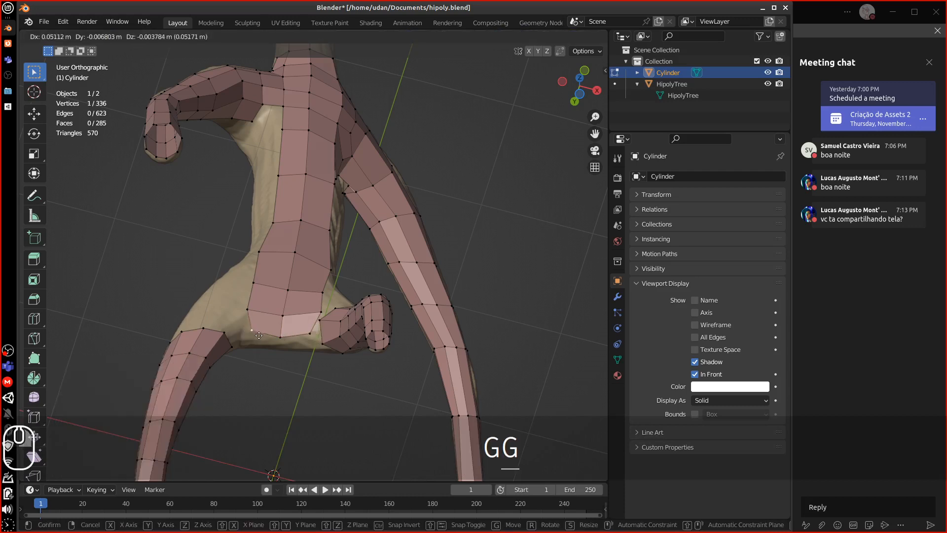
left_click(256, 335)
key("g")
left_click(287, 335)
- Extrude the strip's end edge from under the fork to the rear of the tree and in several segments up the back of the trunk
left_click(305, 334, "shift")
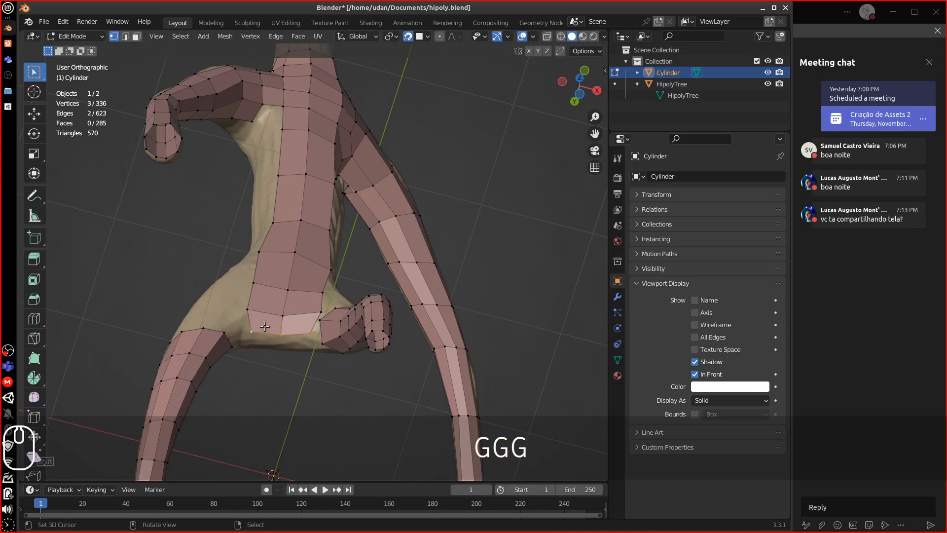
middle_click_drag(265, 327, 229, 315)
right_click(269, 349, "ctrl")
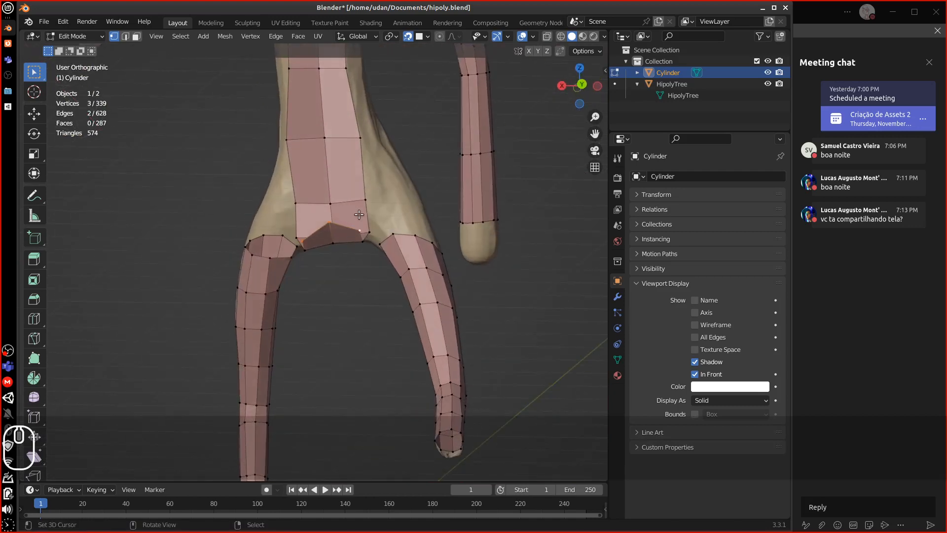
left_click_drag(332, 194, 324, 257, "alt+shift")
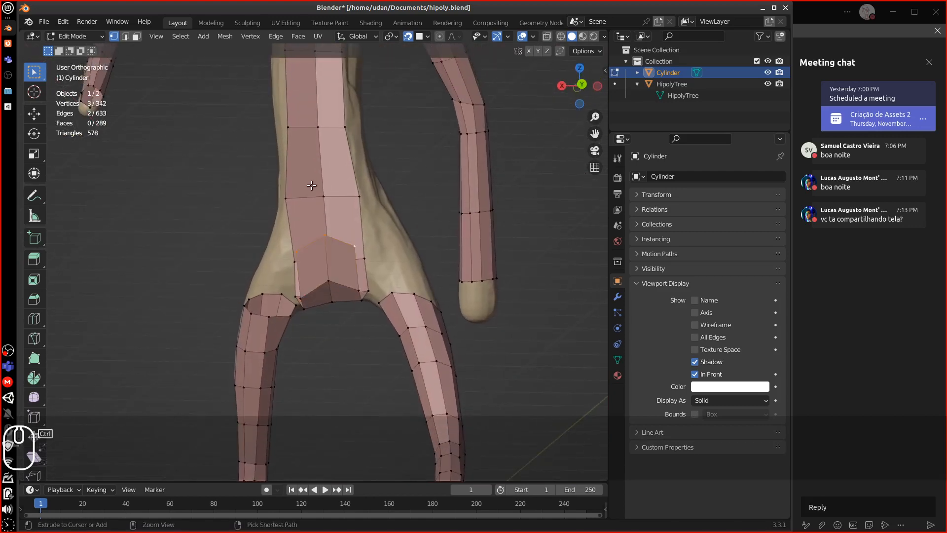
right_click(323, 199, "ctrl")
right_click(318, 127, "ctrl")
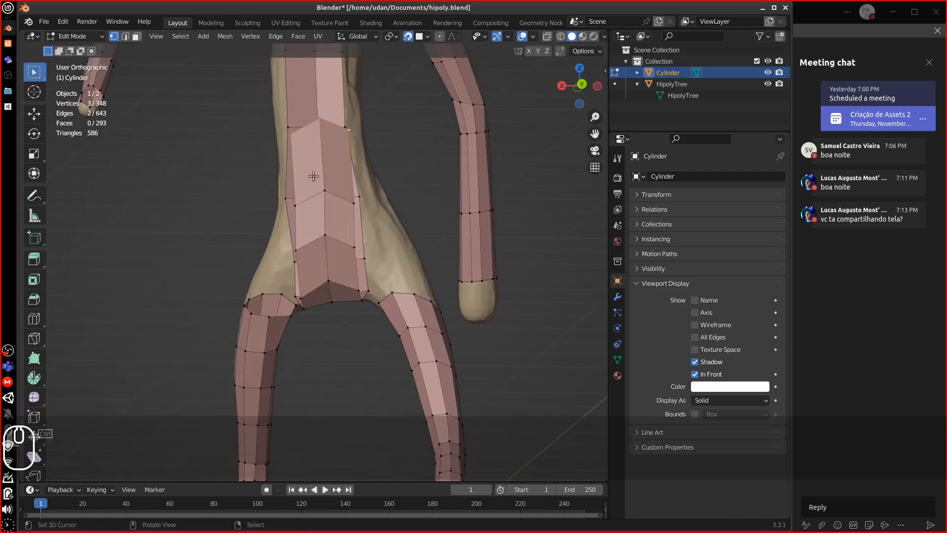
- Reposition the outer and middle vertices of the second row from the top on the back trunk strip
key("g")
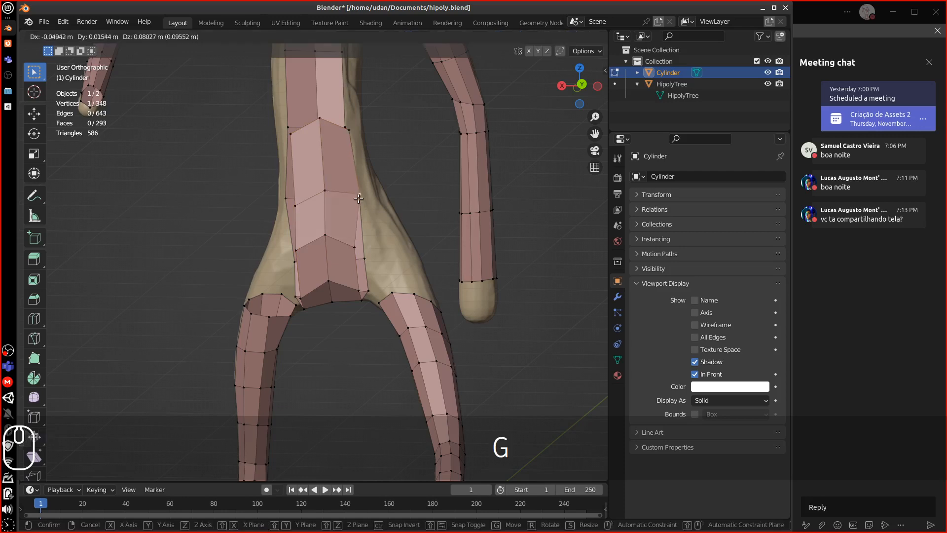
key("g")
key("g")
left_click(289, 192)
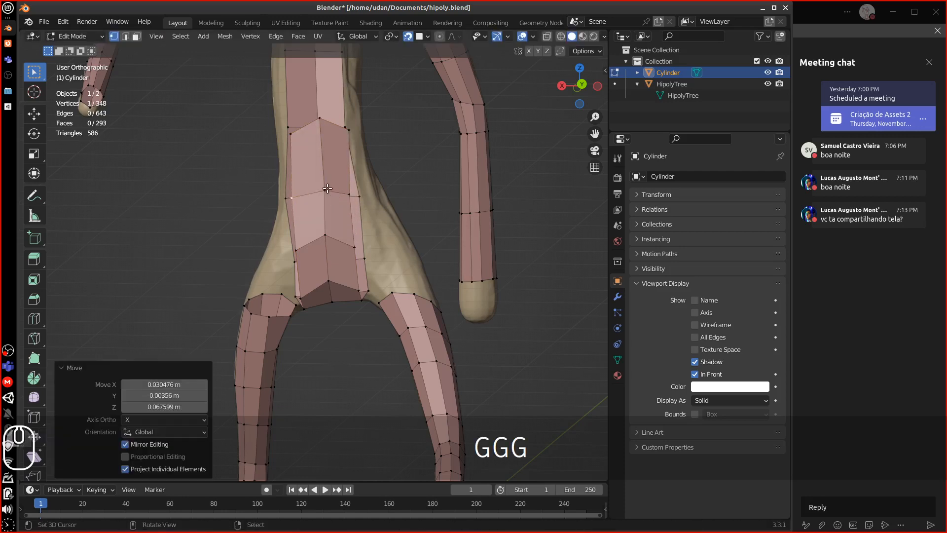
left_click(327, 189)
key("g")
left_click(322, 190)
- Lower the middle vertices of the two bottom rows and of the top row to straighten the back strip's cross edges
left_click(329, 220)
key("g")
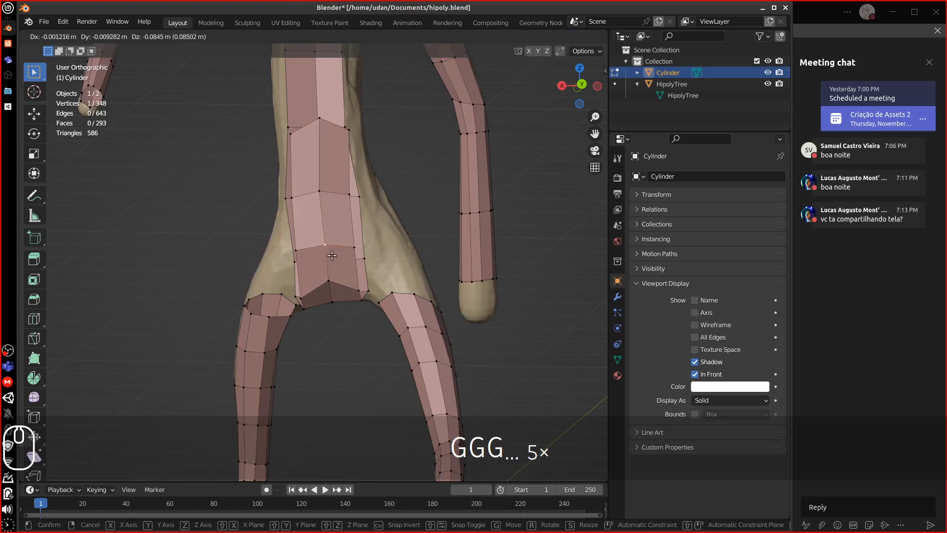
left_click(334, 256)
left_click(328, 280)
key("g")
left_click(330, 287)
middle_click(329, 194, "alt")
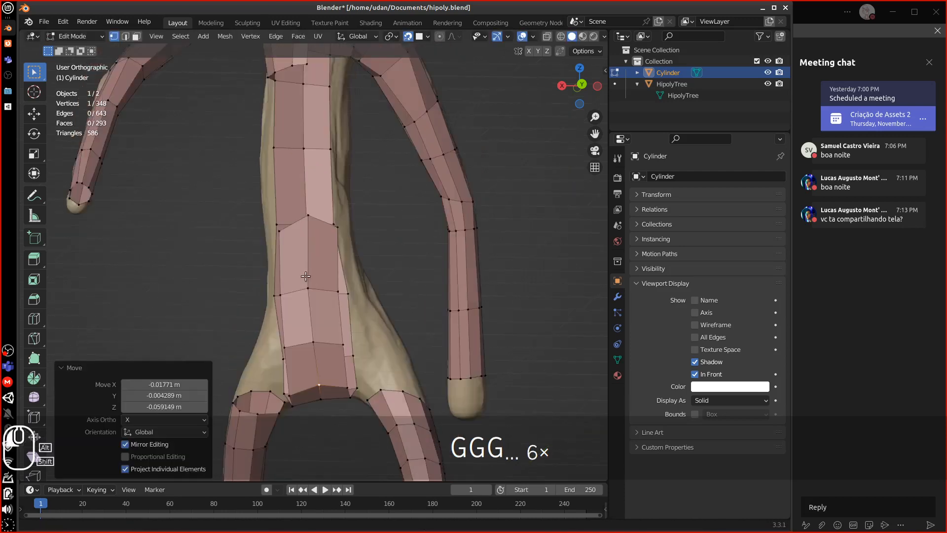
left_click(304, 226)
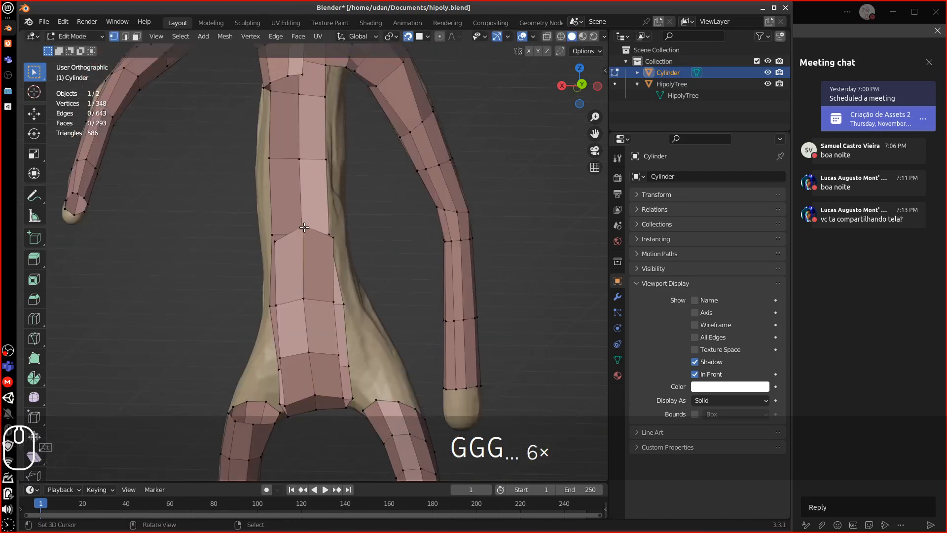
key("g")
left_click(302, 235)
- Extrude the top edge of the back strip one segment farther up the trunk and adjust its position
left_click(274, 242, "shift")
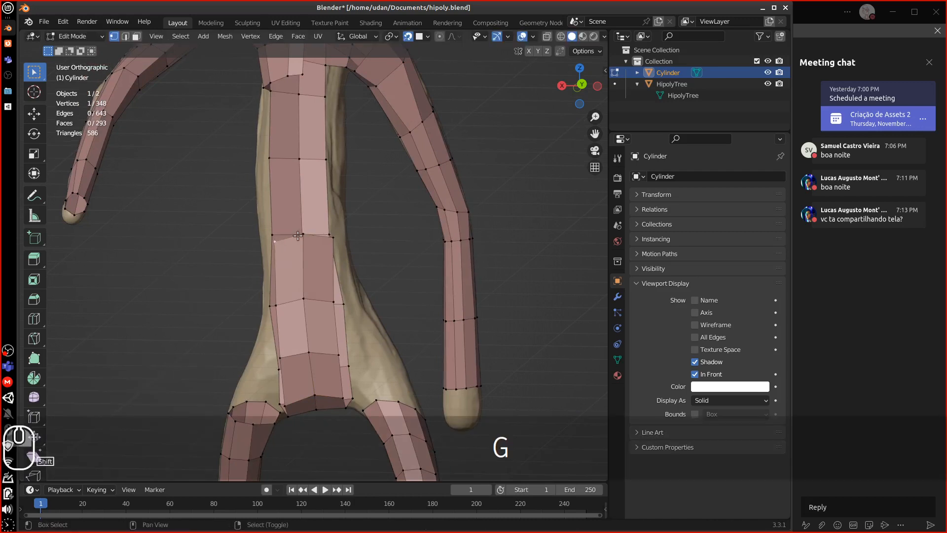
right_click(299, 164, "ctrl")
middle_click_drag(300, 164, 293, 217)
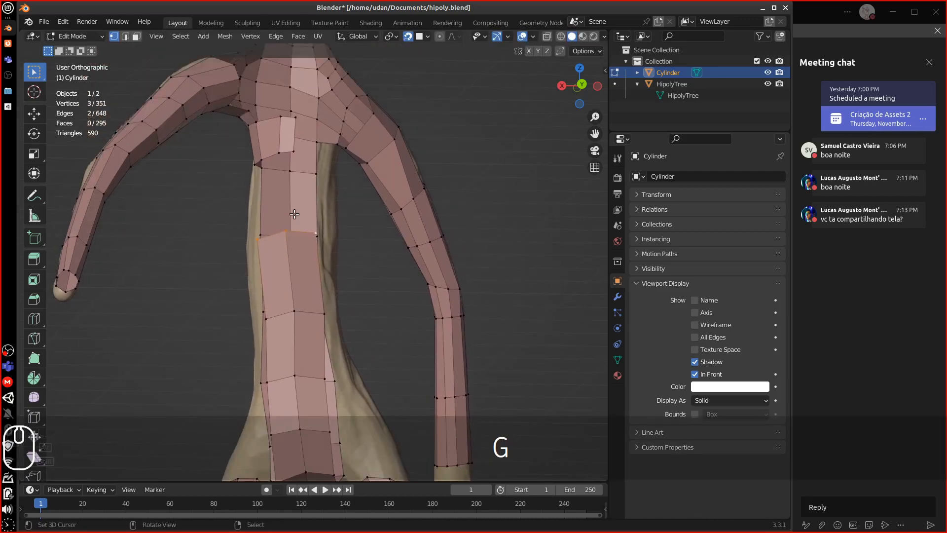
key("g")
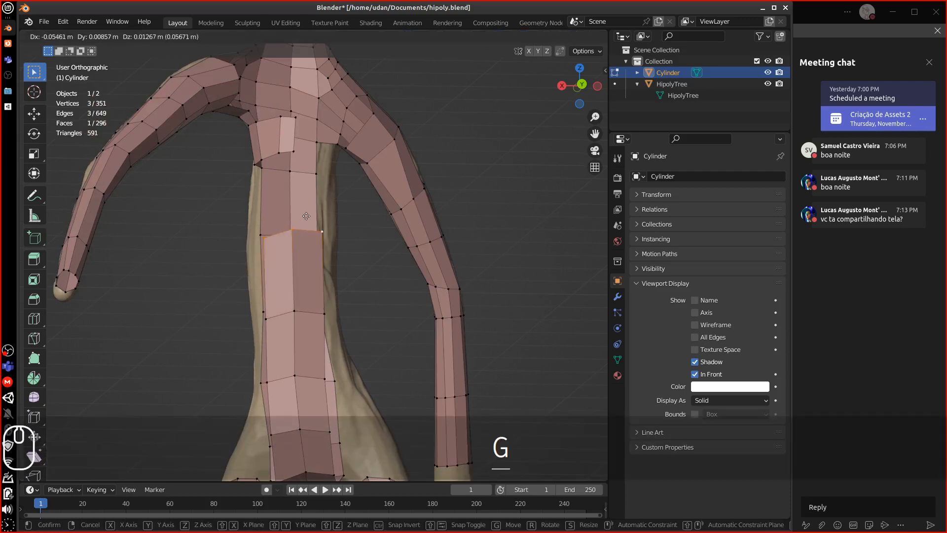
left_click(301, 215)
- Delete the vertices of the small leftover face patch just below the branch joint
left_click(295, 152)
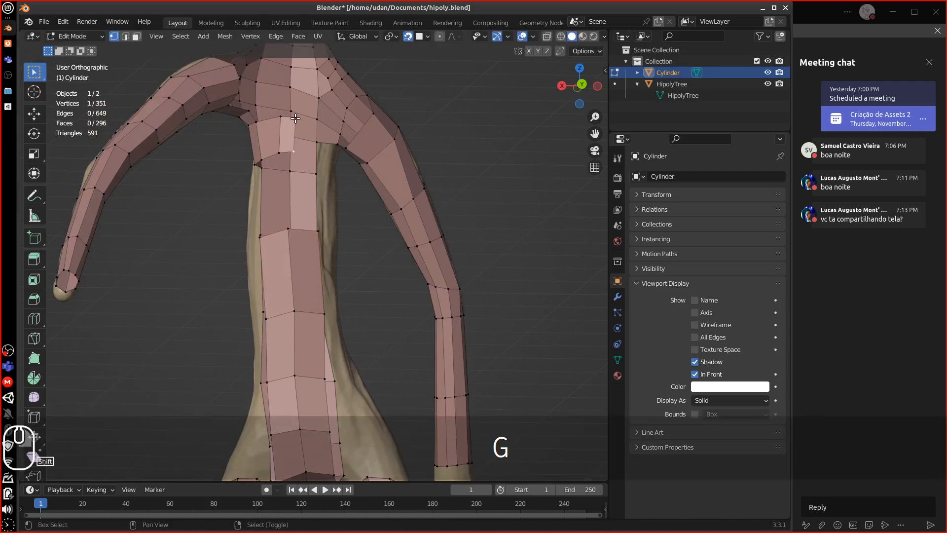
key("Delete")
left_click(287, 150)
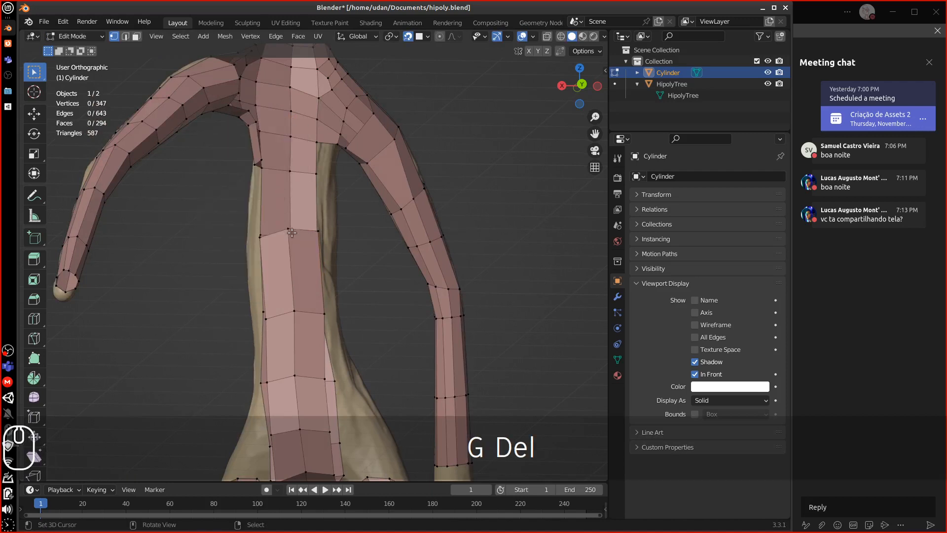
- Extrude the back strip's top edge up to just below the branches in back view and reposition the new vertices
left_click(261, 235)
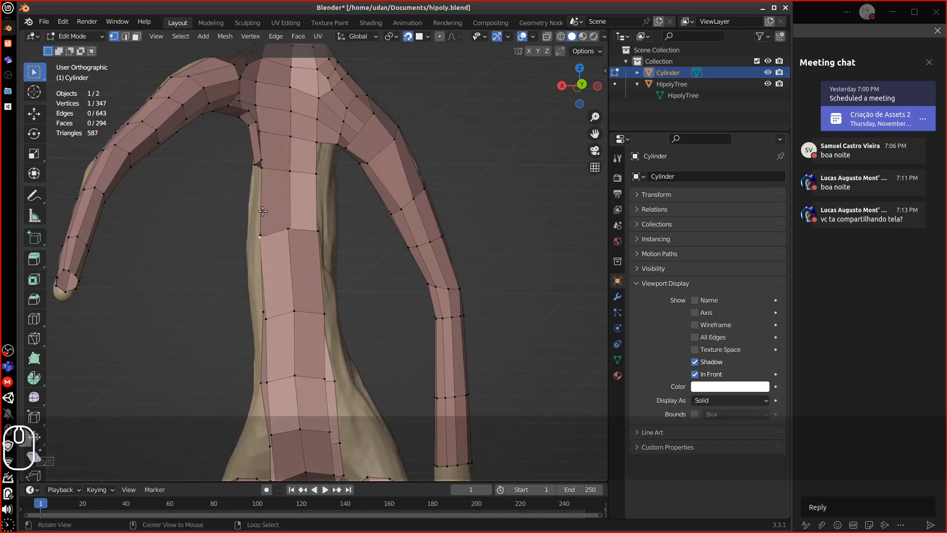
middle_click_drag(263, 211, 297, 207)
left_click(346, 264, "shift")
key("ctrl+1")
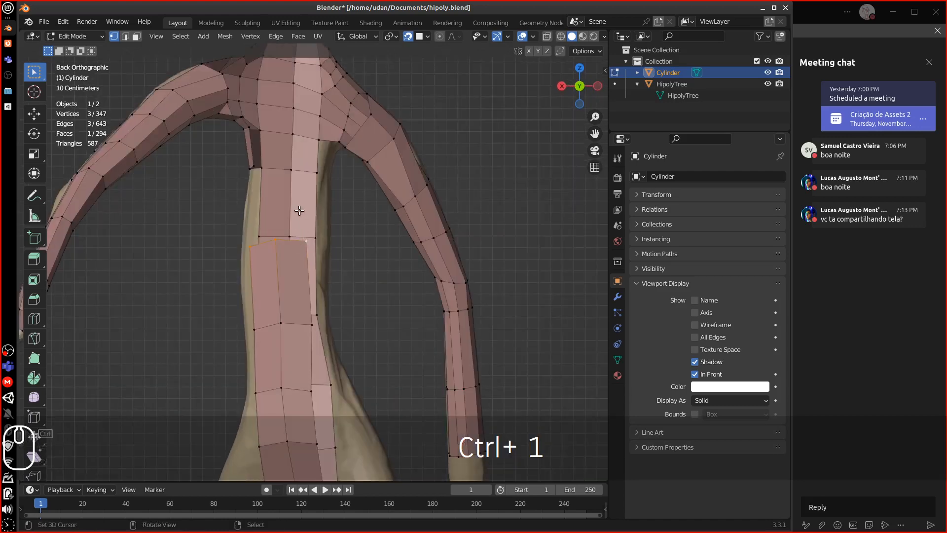
left_click(278, 166, "ctrl")
key("g")
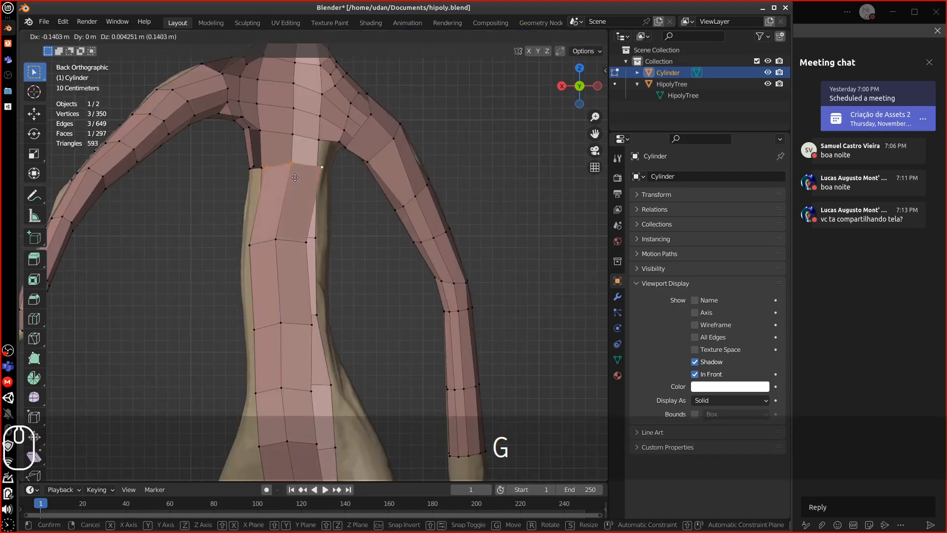
left_click(313, 169)
left_click(313, 168)
key("g")
left_click(312, 170)
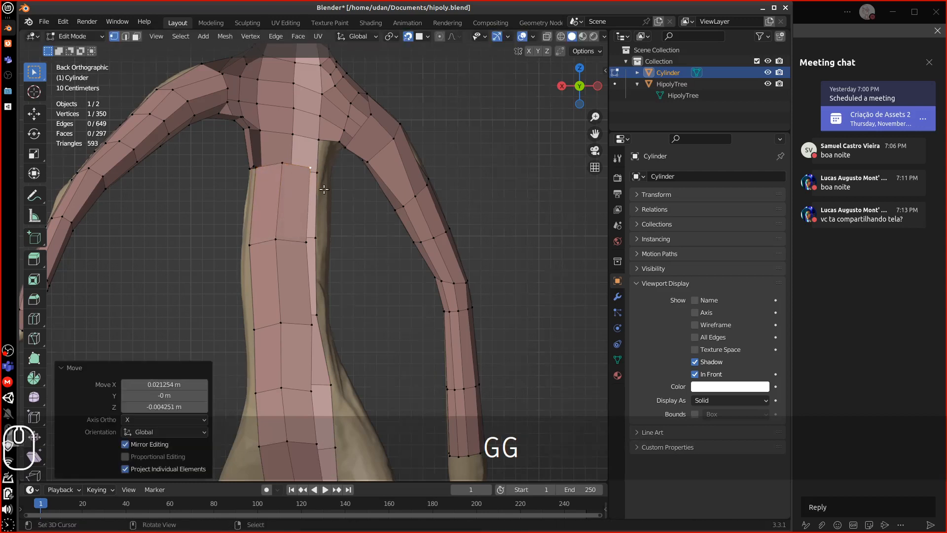
- Merge the back strip's upper corner vertex with the neighbouring vertex under the branch at their center
middle_click_drag(312, 170, 313, 181)
left_click(312, 180, "shift")
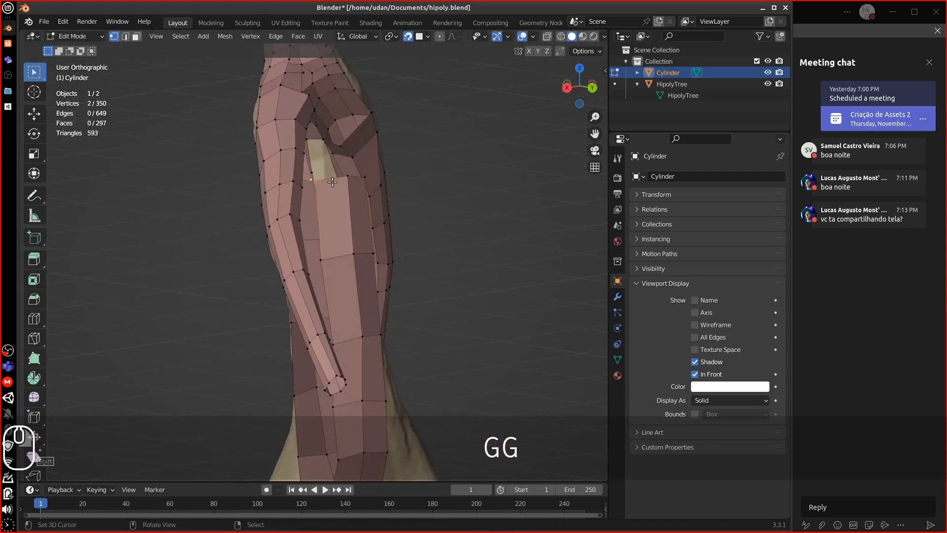
key("m")
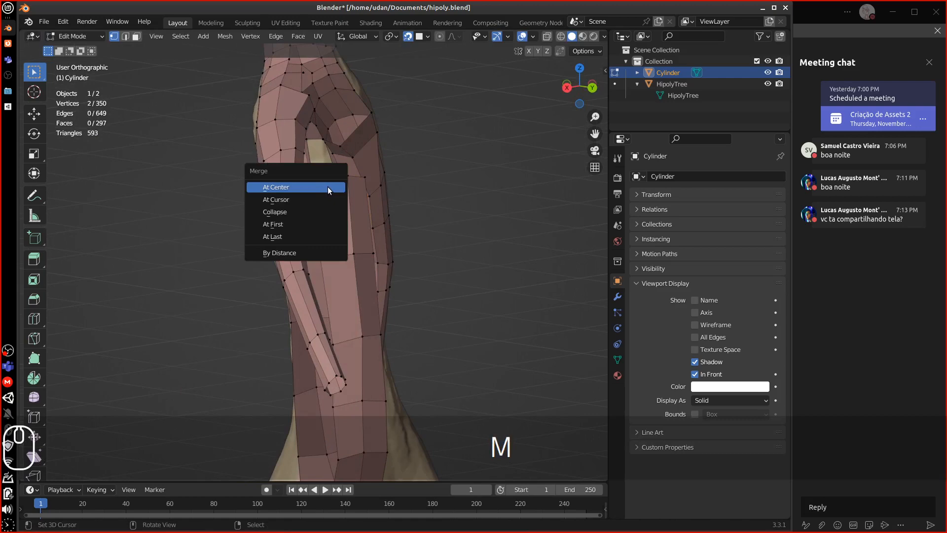
left_click(329, 190)
- Turn off the In Front display for the low-poly mesh
middle_click_drag(329, 190, 154, 209)
scroll(286, 197, "up", 2)
scroll(271, 204, "down", 4)
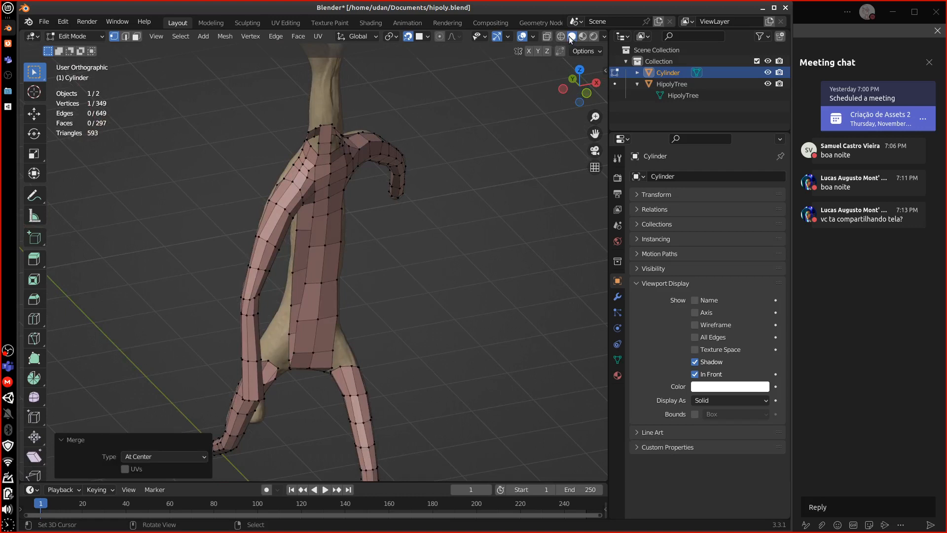
left_click(694, 374)
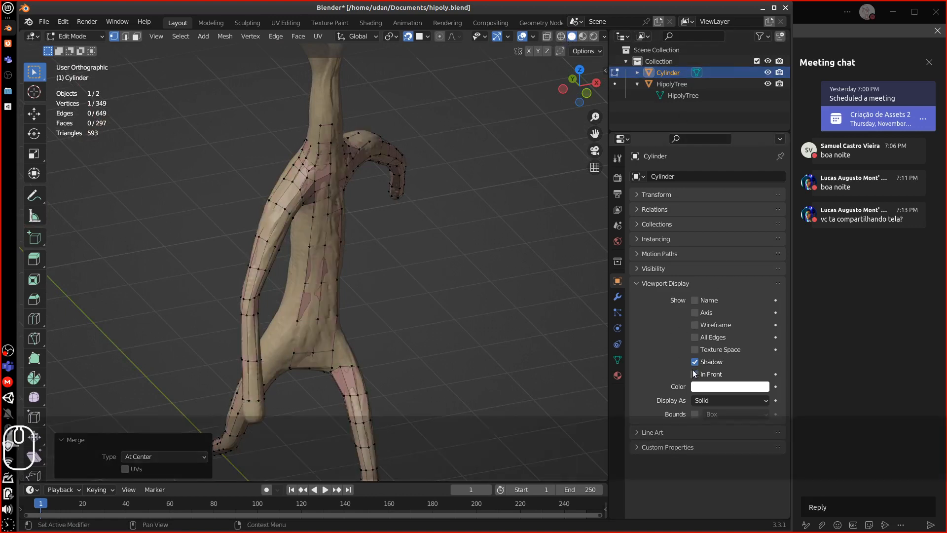
- Hide the high-poly tree to examine the low-poly mesh from several sides, and show the tree again
left_click(768, 84)
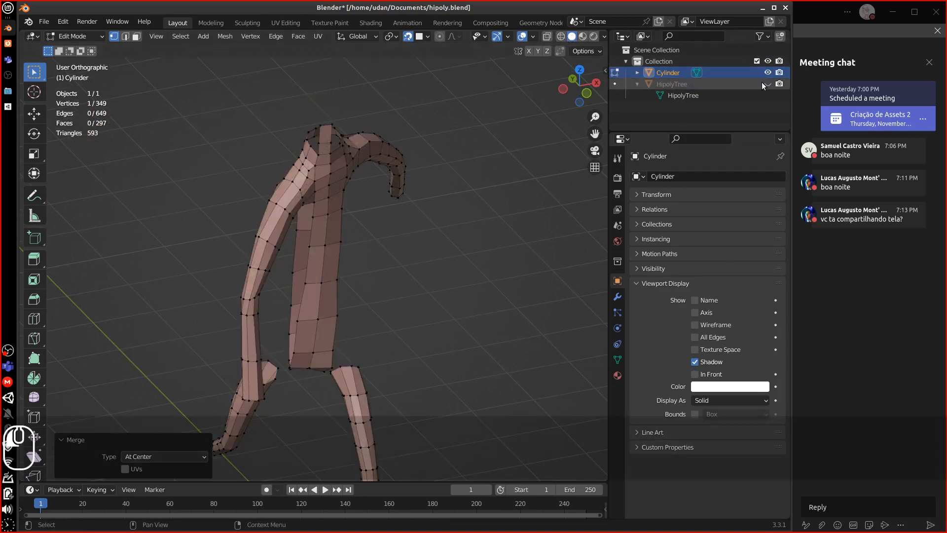
middle_click_drag(399, 230, 326, 240)
key("ctrl+r")
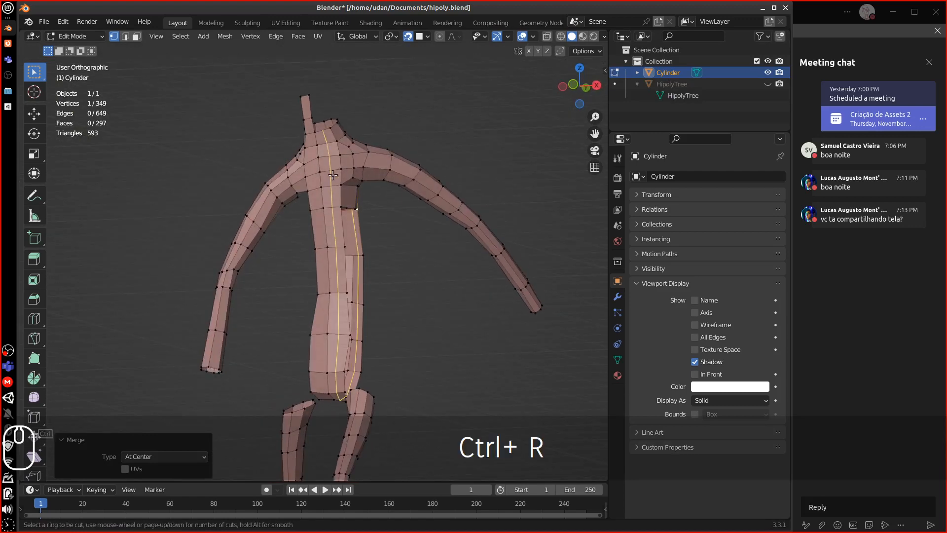
key("Escape")
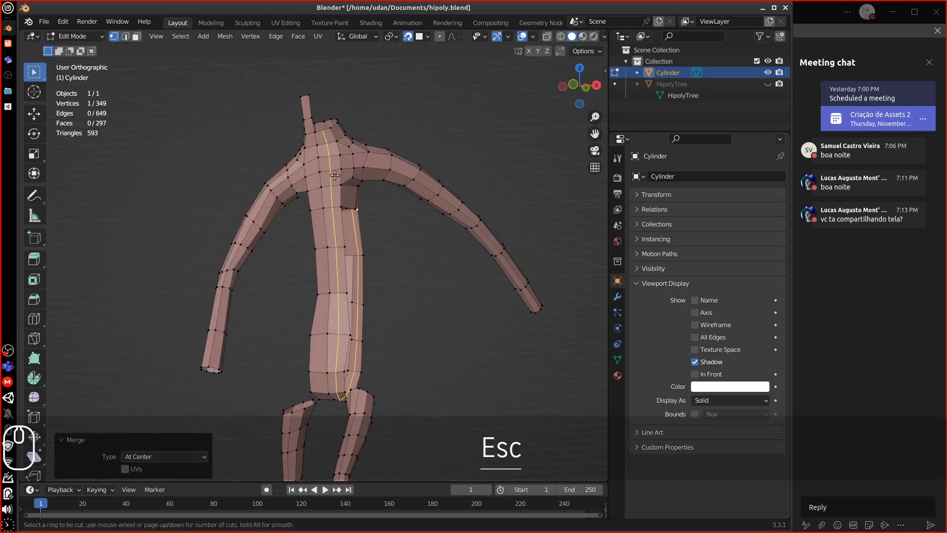
middle_click_drag(335, 174, 375, 183)
scroll(405, 164, "up", 5)
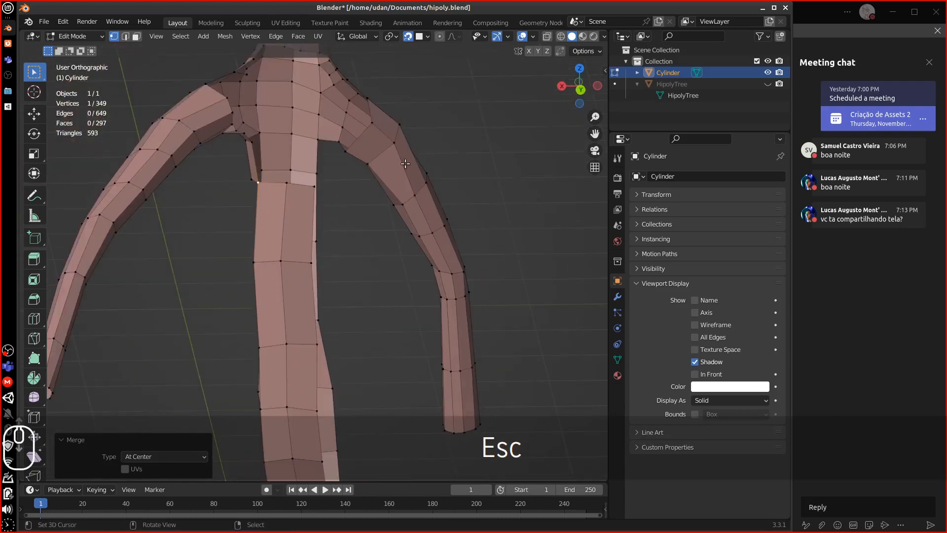
left_click(768, 84)
- Extrude one edge from the top of the back trunk strip up to about the height of the branch crotches
middle_click_drag(321, 191, 279, 303, "shift")
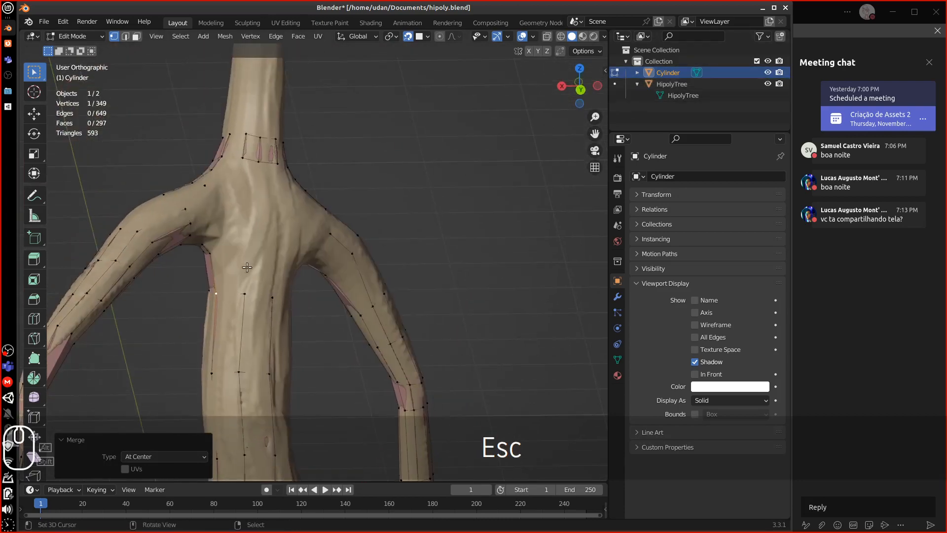
left_click(254, 293)
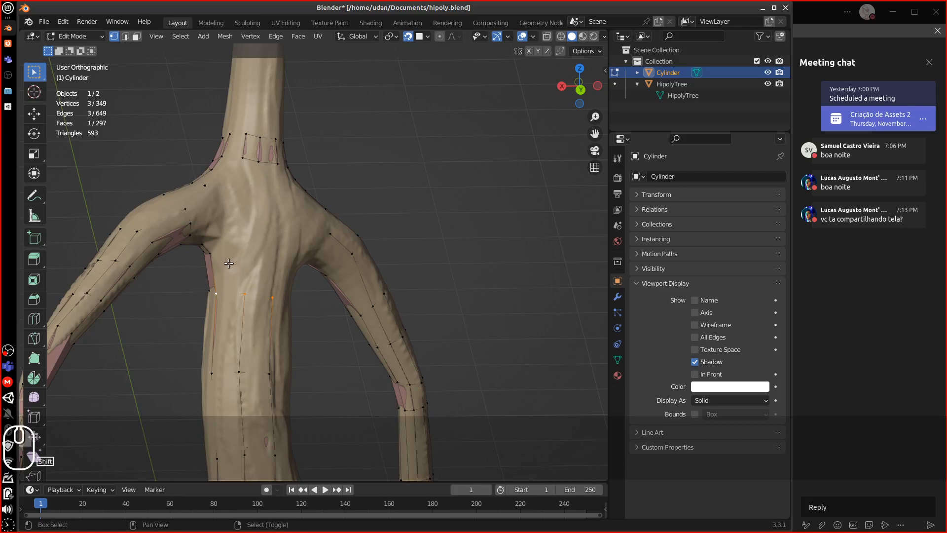
middle_click_drag(240, 257, 250, 252)
right_click(232, 286, "shift")
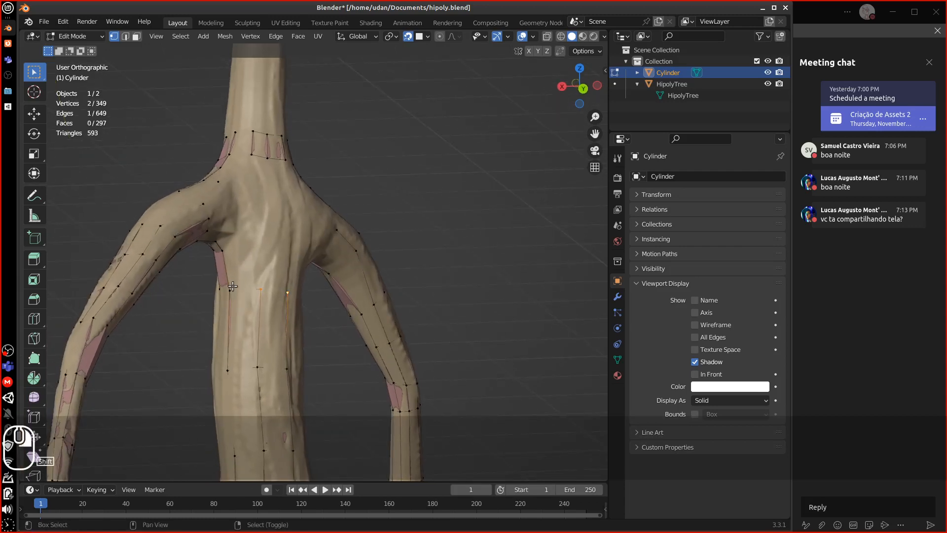
middle_click_drag(274, 287, 270, 250)
key("e")
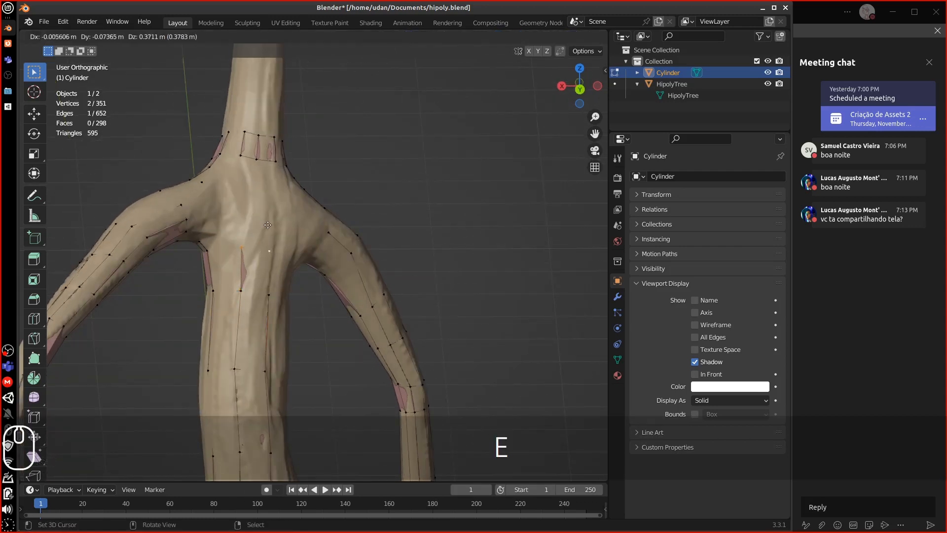
left_click(269, 225)
- Fill the quad beside the extruded face and reposition its upper corner vertex on the trunk surface
right_click(222, 255)
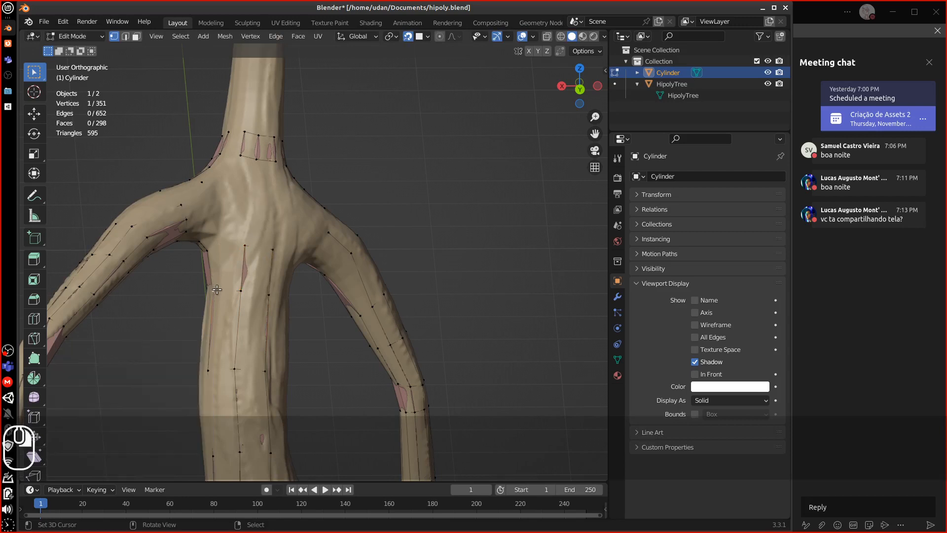
key("g")
left_click(230, 248)
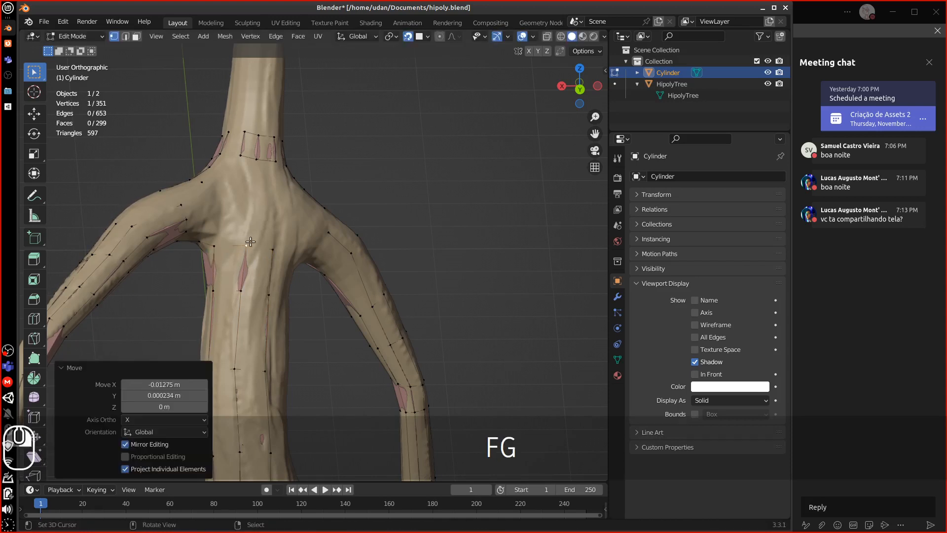
- Try to close the gap between the back strip and the collar above the branches with a single face and a loop cut
left_click(235, 242, "shift")
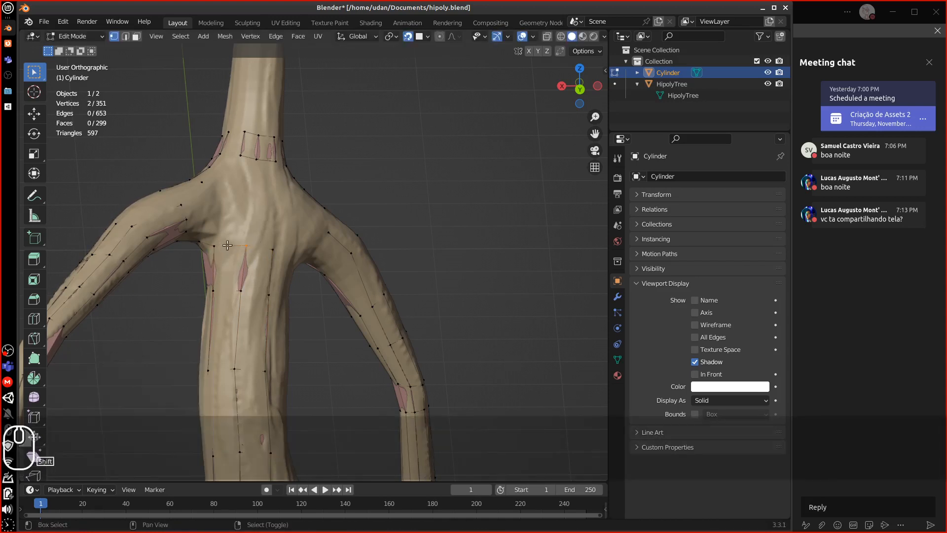
left_click(216, 246)
left_click(246, 245, "shift")
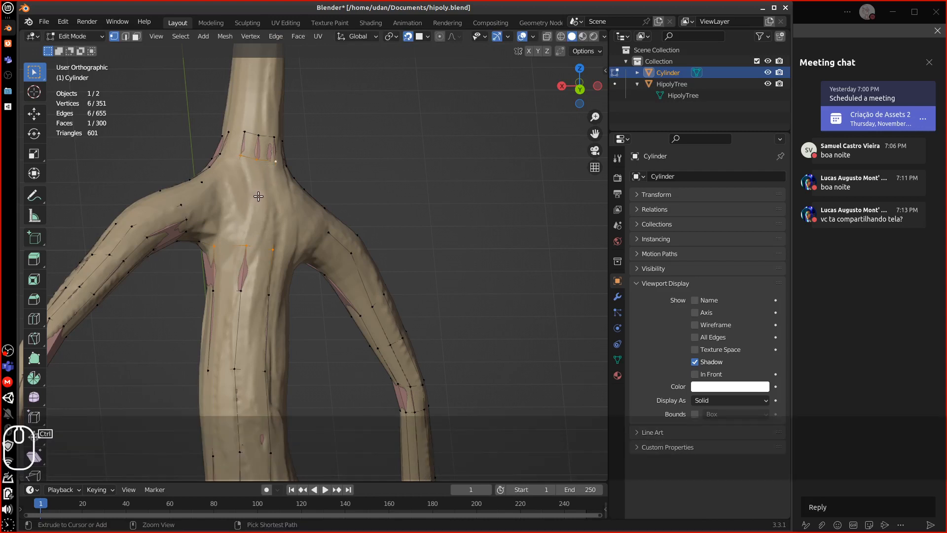
key("ctrl+r")
left_click(258, 202)
key("Escape")
key("g")
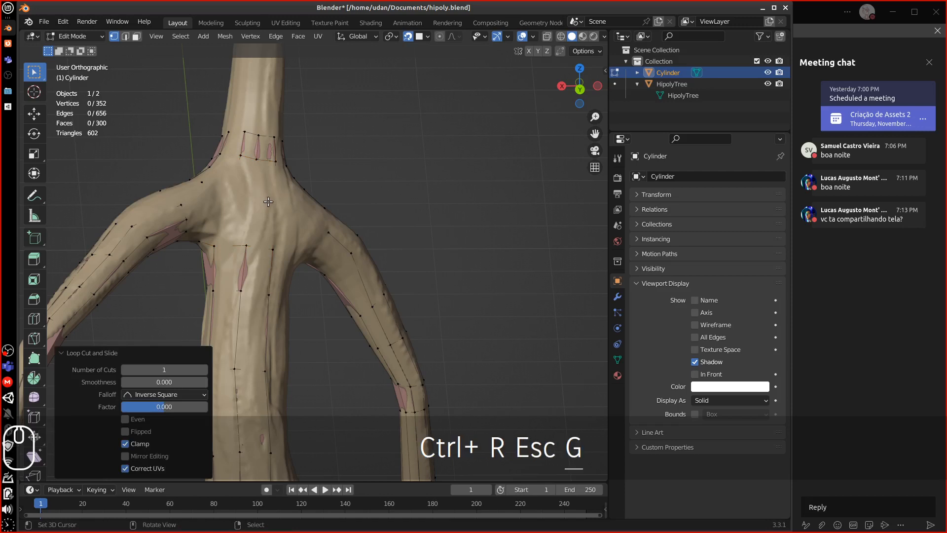
key("Escape")
key("ctrl+z")
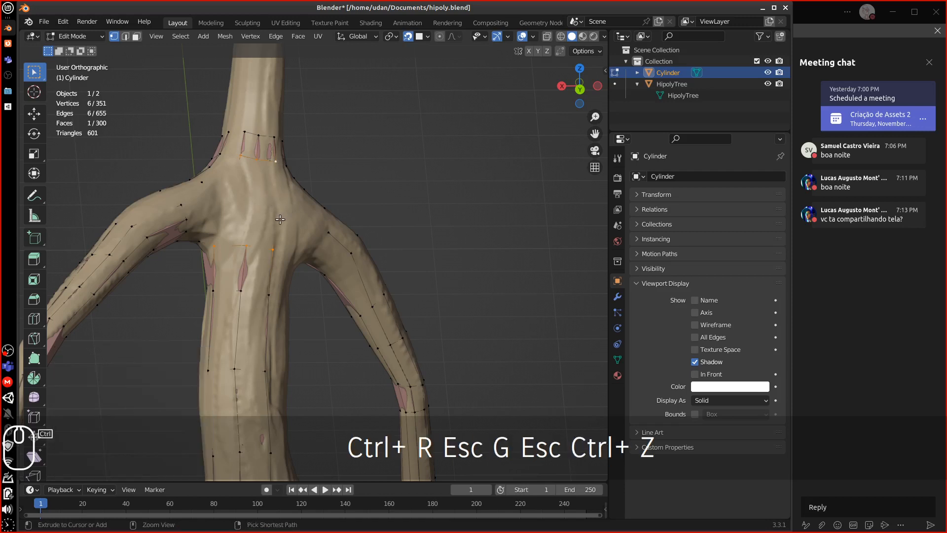
- Turn on the In Front display and replace the single fill face with Bridge Edge Loops between the strip's top edges and the collar edges
left_click(695, 374)
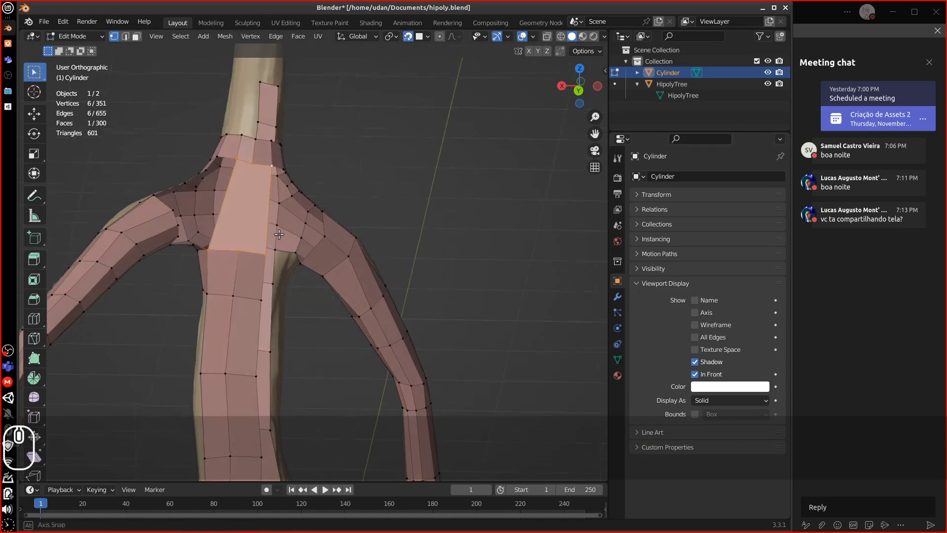
key("ctrl+z")
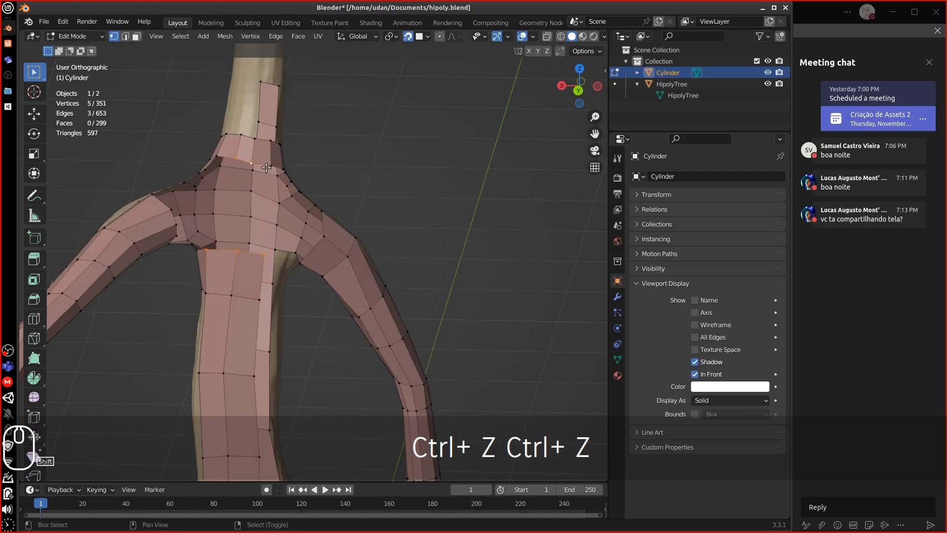
left_click(267, 167, "shift")
key("ctrl+e")
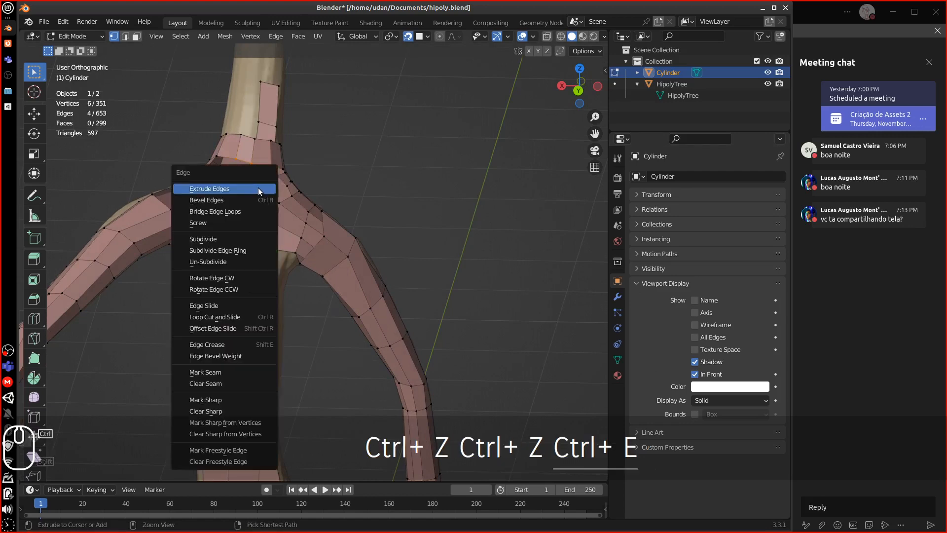
left_click(236, 211)
- Add a loop cut across the bridged back faces, then move it and slide it up toward the collar
key("ctrl+r")
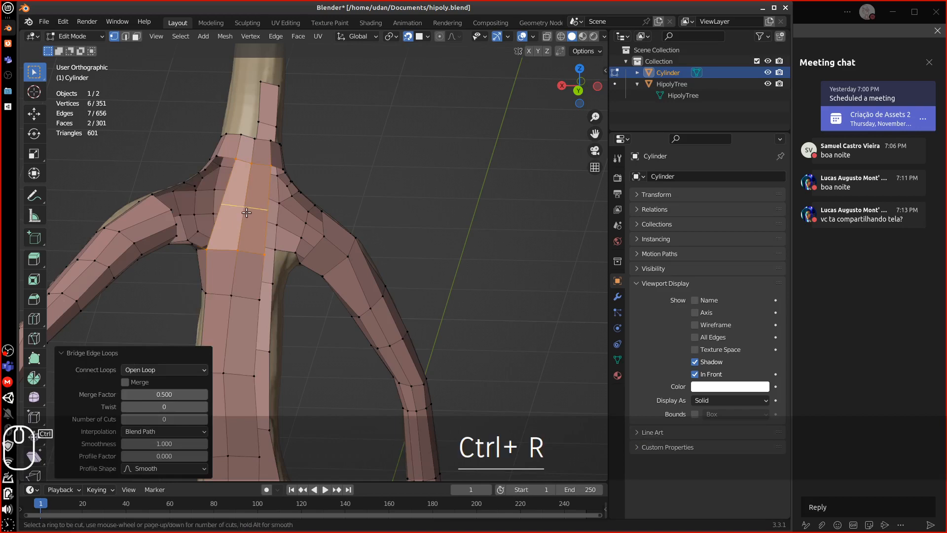
left_click(247, 211)
key("Escape")
key("g")
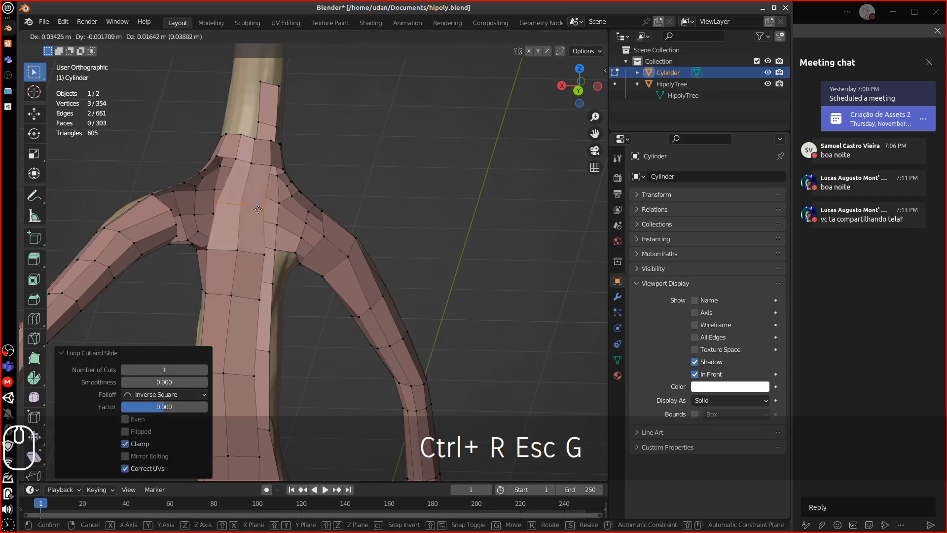
left_click(261, 212)
middle_click_drag(251, 269, 242, 222, "shift")
key("g")
key("g")
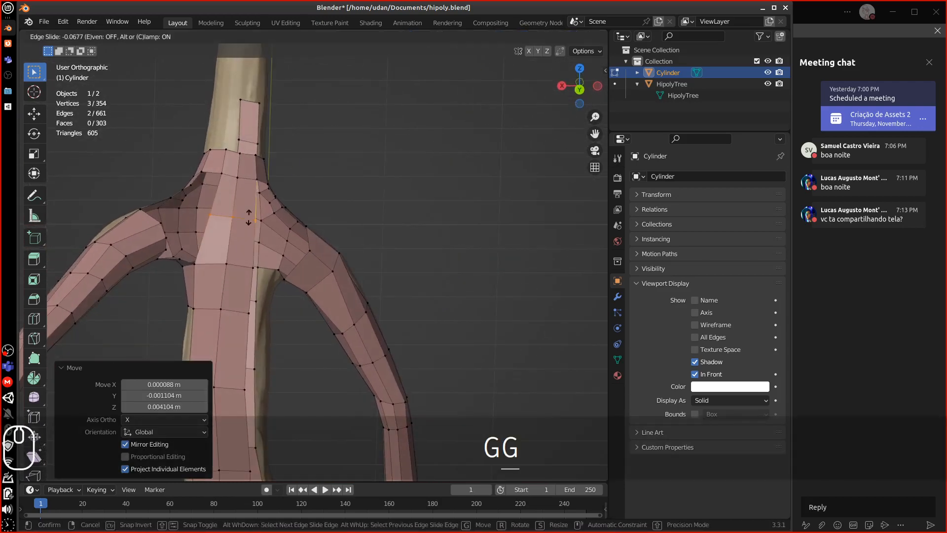
left_click(248, 209)
- Add a second centred loop cut across the bridged faces, below the first one
key("ctrl+r")
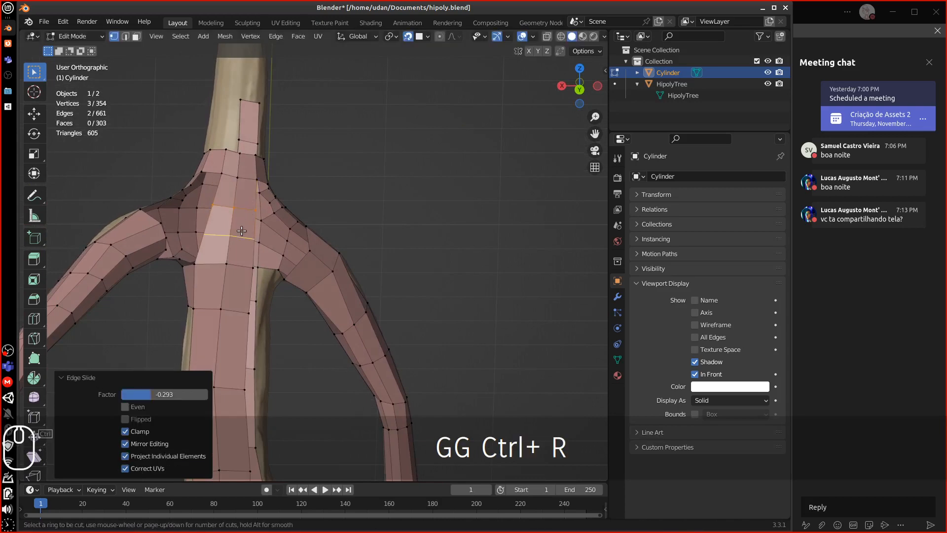
left_click(242, 228)
key("Escape")
- Fill the gap between the bridged trunk faces and the branch base with a face and split it with a repositioned loop cut
middle_click_drag(241, 229, 224, 204)
right_click(241, 244)
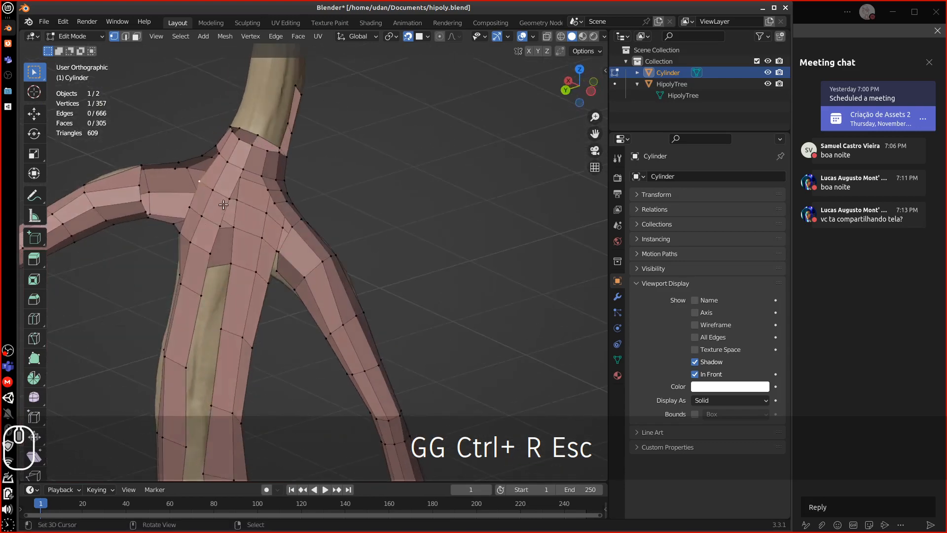
right_click(225, 213, "shift")
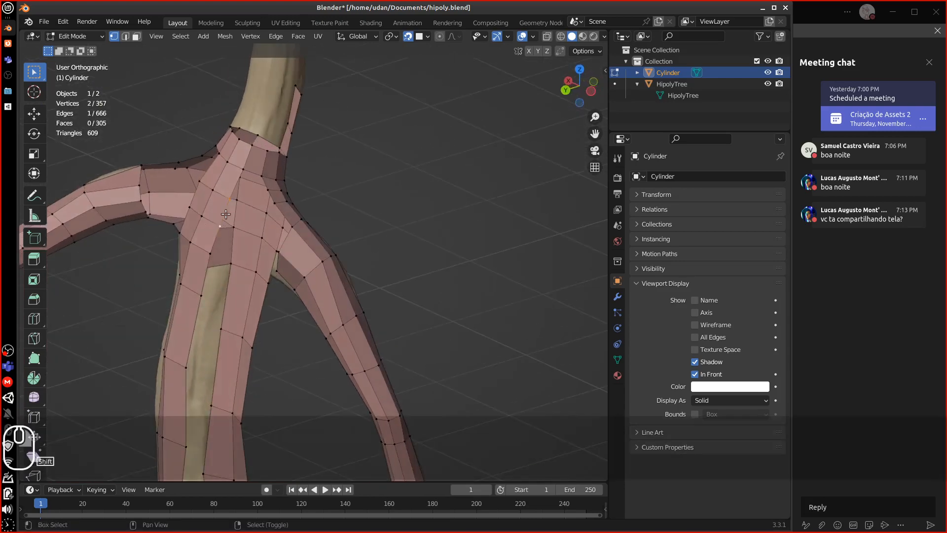
middle_click_drag(271, 231, 250, 239)
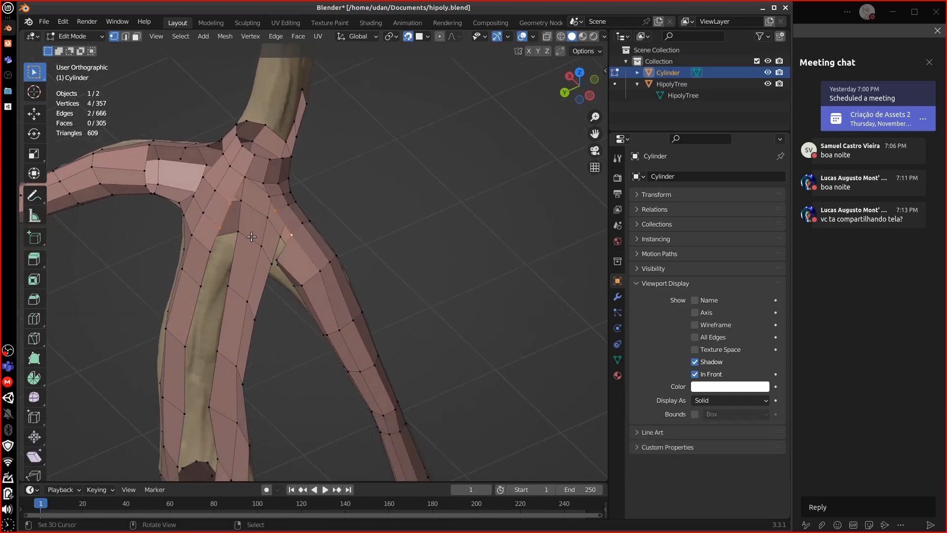
key("f")
key("ctrl+r")
left_click(252, 222)
key("Escape")
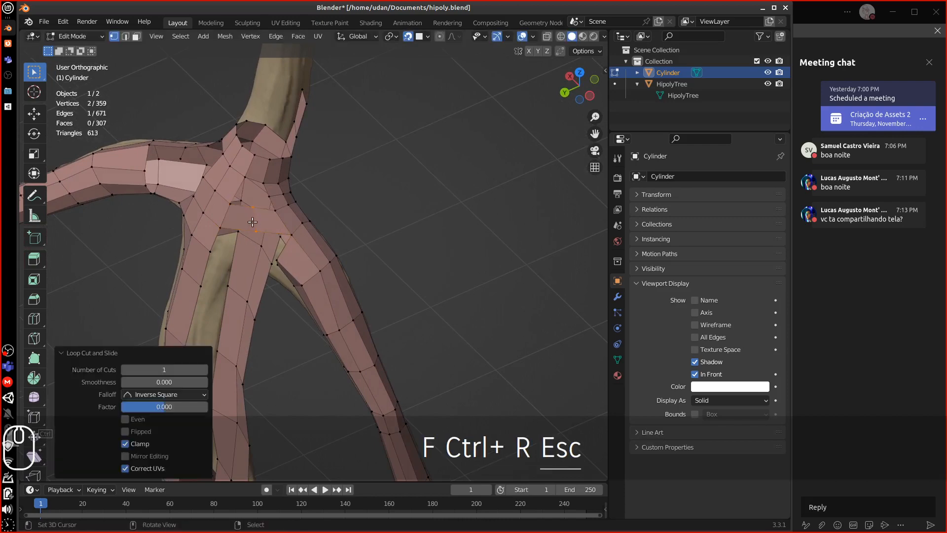
key("g")
left_click(252, 232)
- Fill the quad above the split faces, between the trunk's loop-cut vertices and the collar
mouse_move(256, 230)
middle_mouse_down()
mouse_move(309, 191)
mouse_move(268, 155)
mouse_move(263, 217)
mouse_move(116, 208)
mouse_move(264, 217)
middle_mouse_up()
key("ctrl+r")
key("Escape")
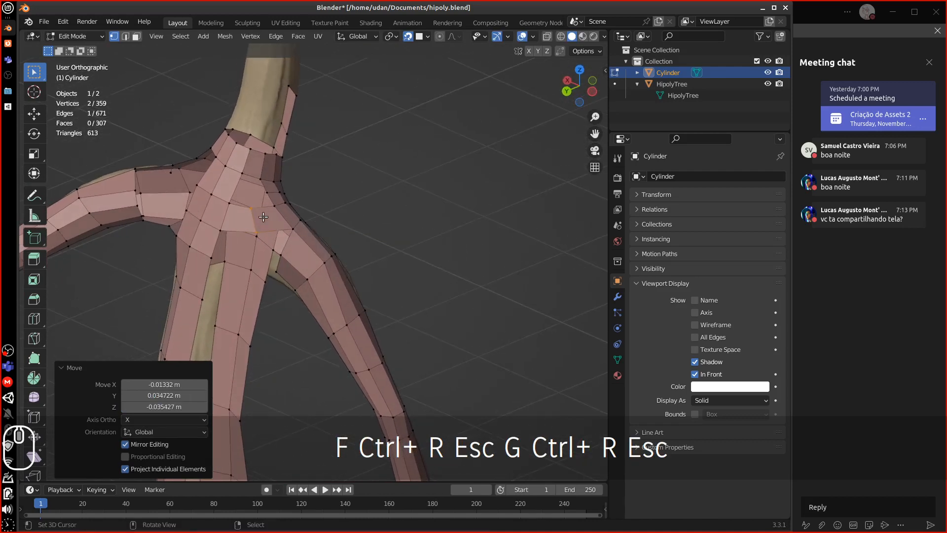
left_click(251, 208, "shift")
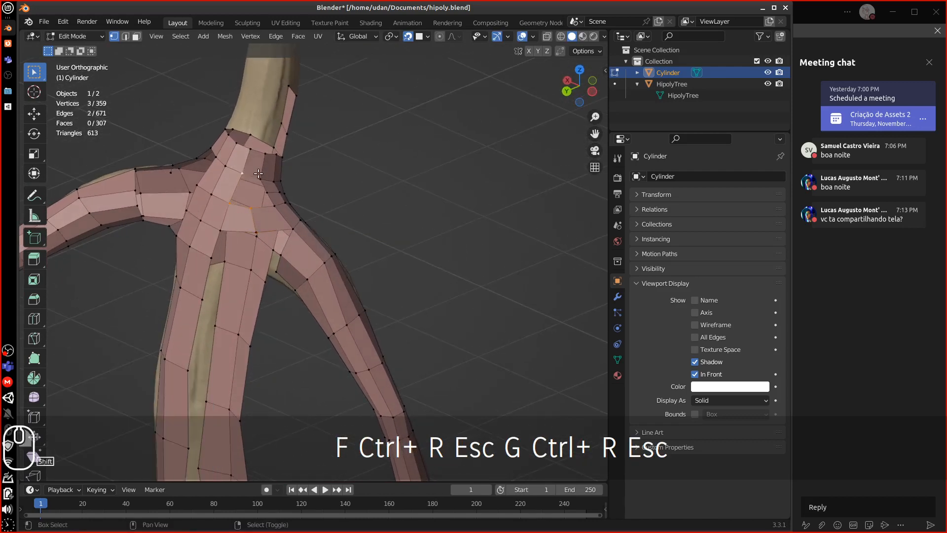
key("f")
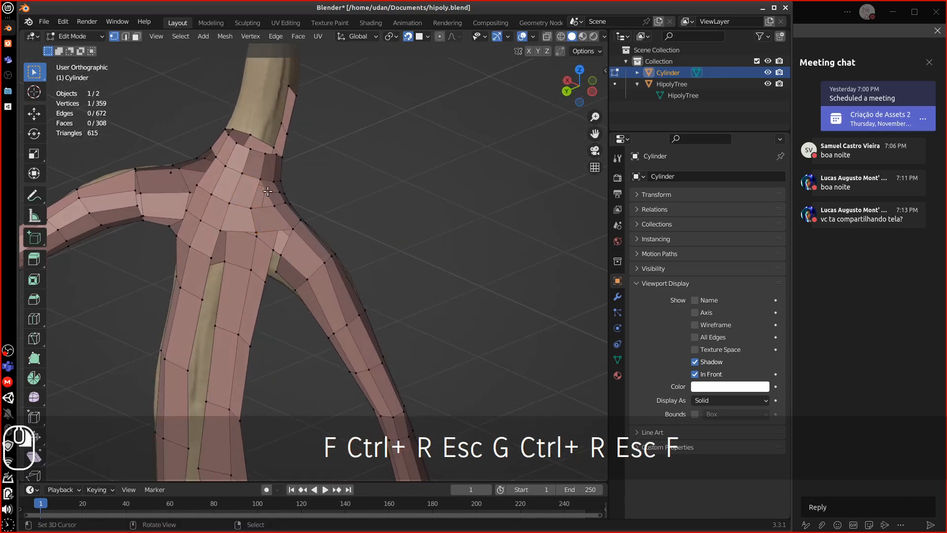
- Reposition the inner vertex at the branch joint and fill the remaining four-sided hole next to it
middle_click_drag(303, 194, 285, 189)
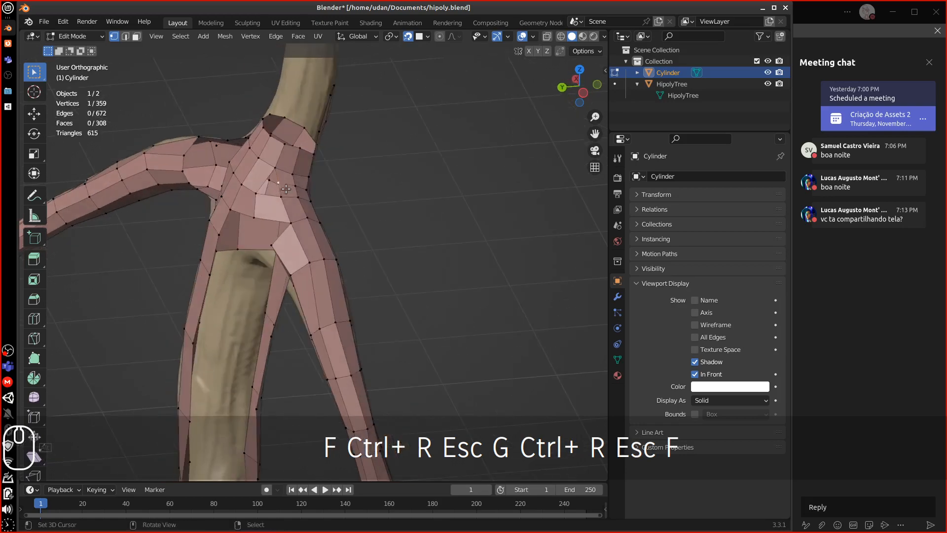
key("g")
left_click(289, 190)
left_click(281, 194, "shift")
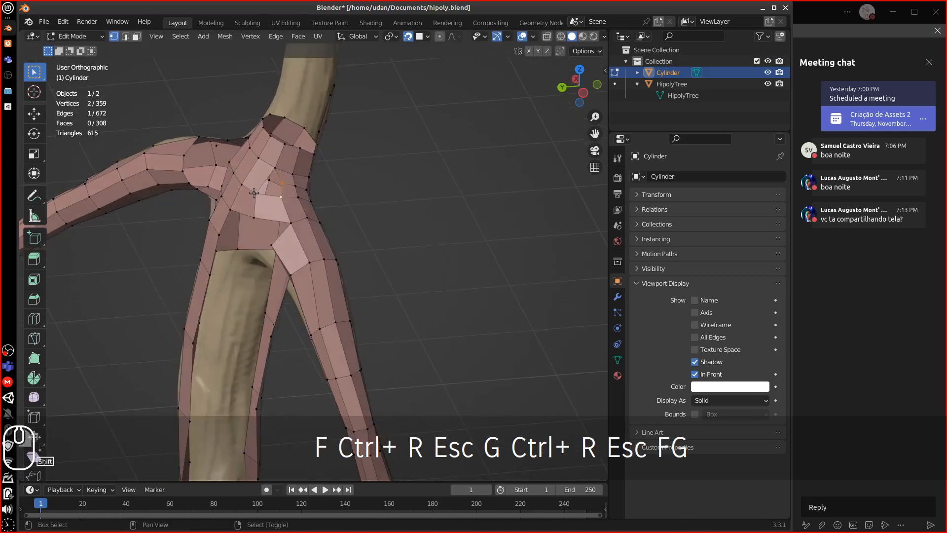
left_click(283, 181, "shift")
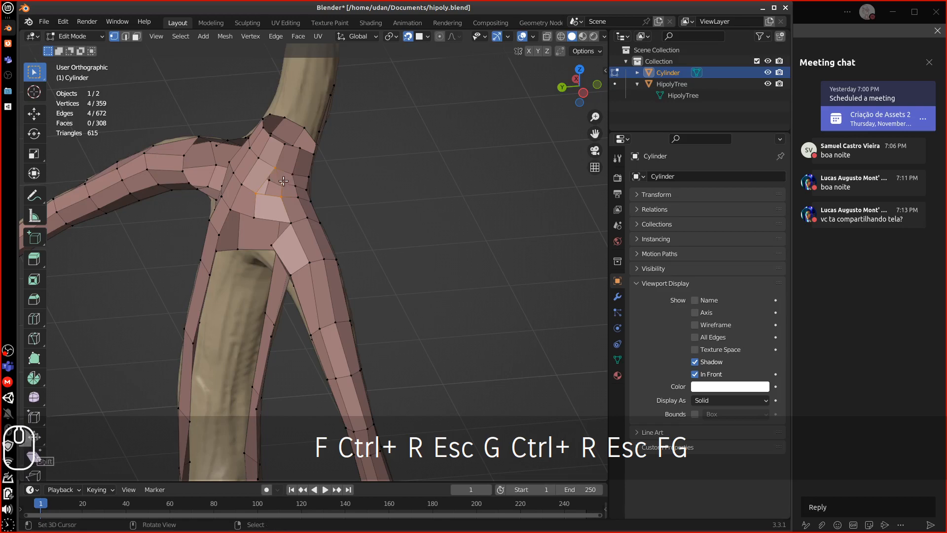
key("f")
- Connect the trunk panel to the opposite branch base with an edge and fill the quad between that edge and the collar
middle_click_drag(285, 183, 199, 245)
left_click(235, 261, "shift")
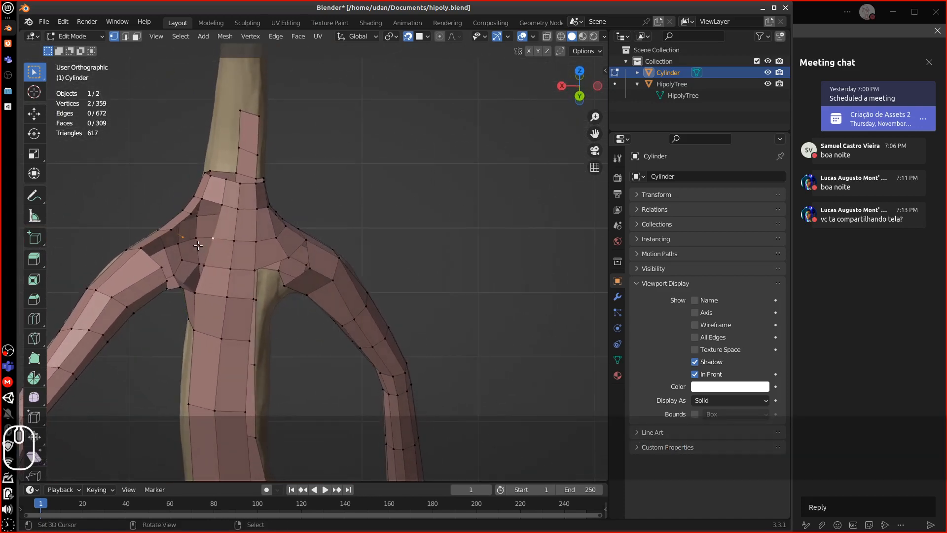
key("f")
middle_click_drag(203, 202, 222, 239)
right_click(219, 246)
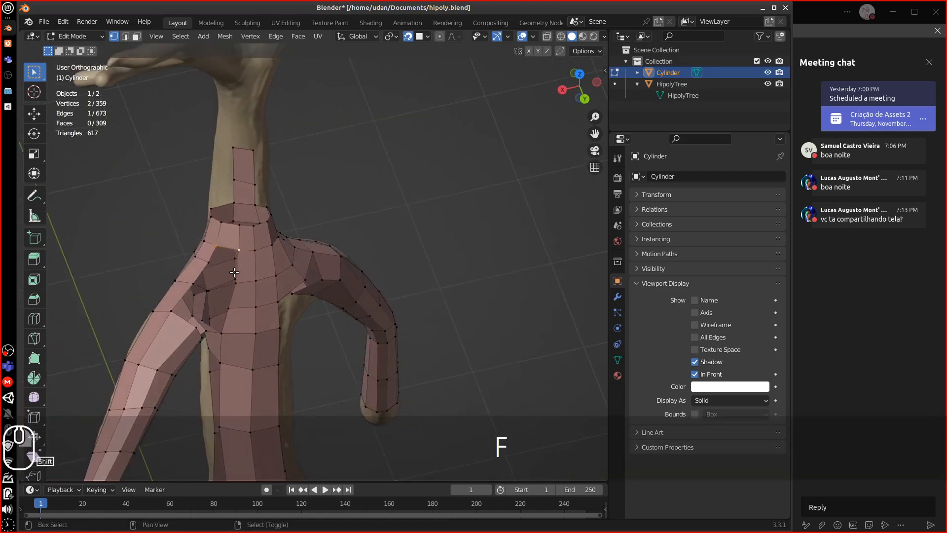
middle_click_drag(235, 278, 222, 270)
right_click(194, 264)
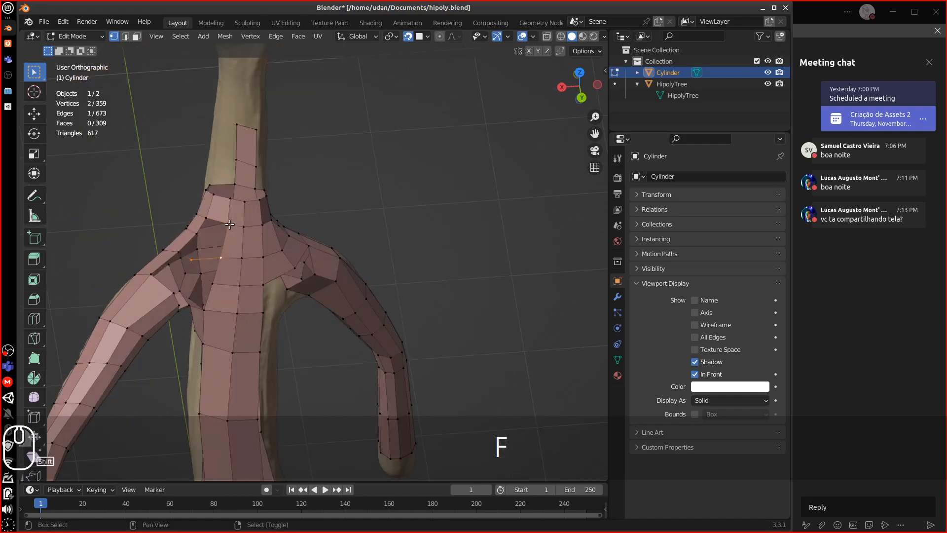
key("f")
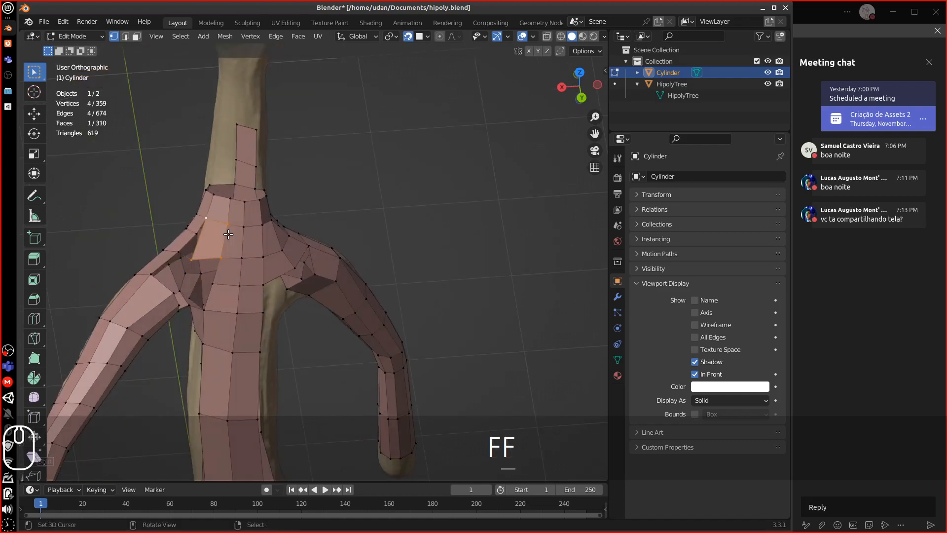
- Reposition two vertices along the opposite branch base to fit the joint's surface
middle_click_drag(226, 231, 252, 269)
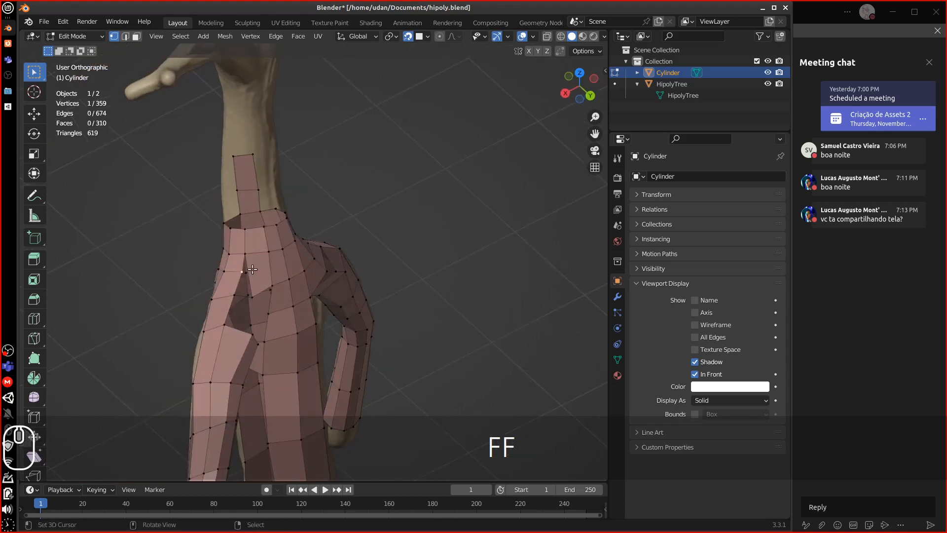
key("g")
left_click(241, 272)
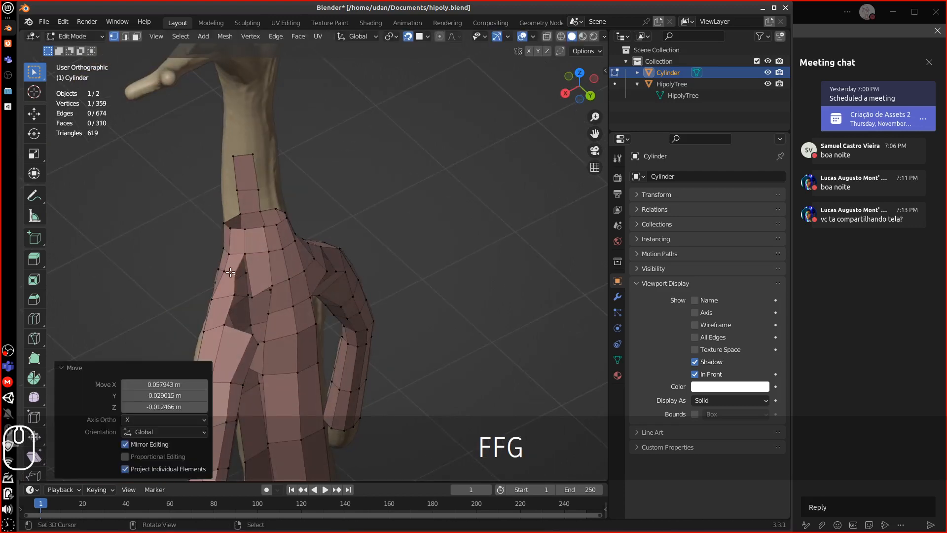
key("g")
left_click(235, 292)
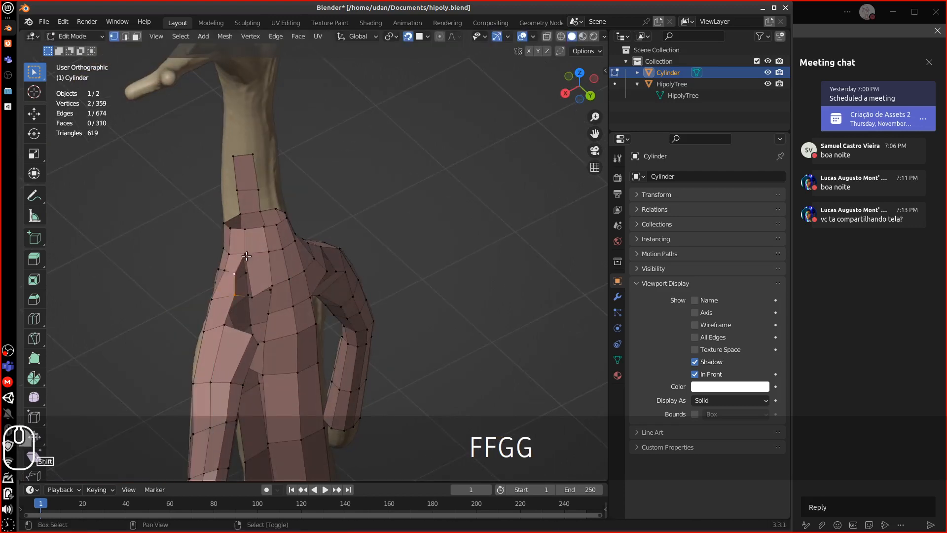
- Fill the next gap at the opposite branch joint with a face joining the repositioned vertices to the trunk panel
left_click(254, 294, "shift")
key("f")
middle_click_drag(246, 273, 230, 253)
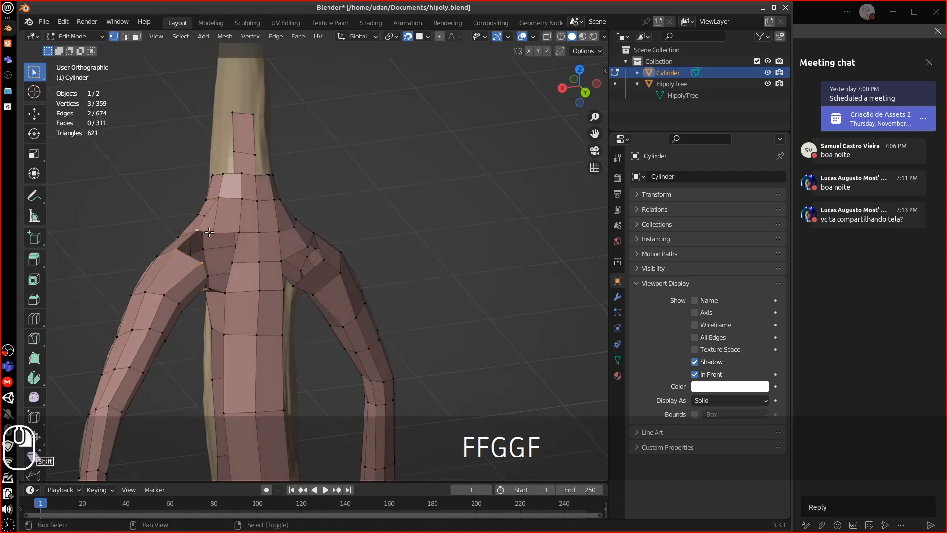
- Fill the two remaining gaps at the opposite branch joint with faces joining the branch base to the trunk
key("f")
middle_click_drag(213, 264, 190, 256)
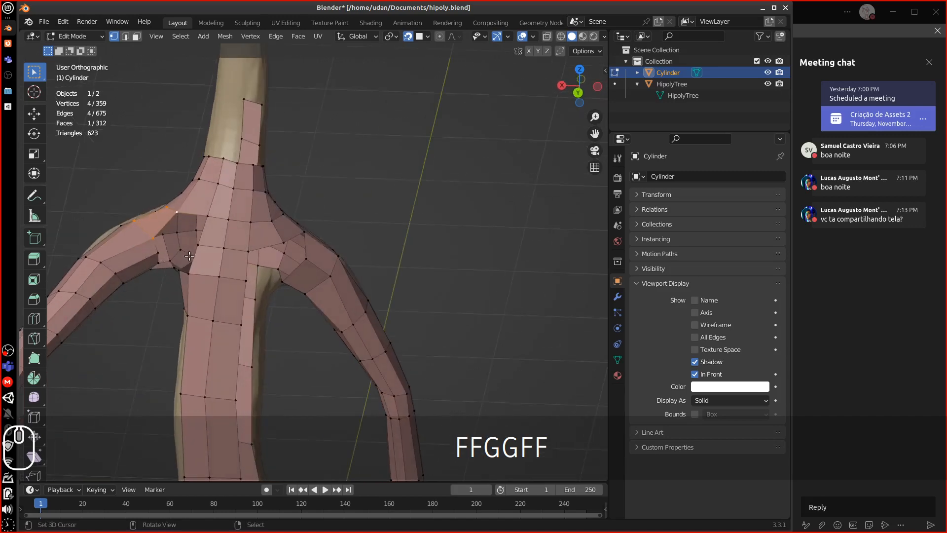
left_click(154, 239)
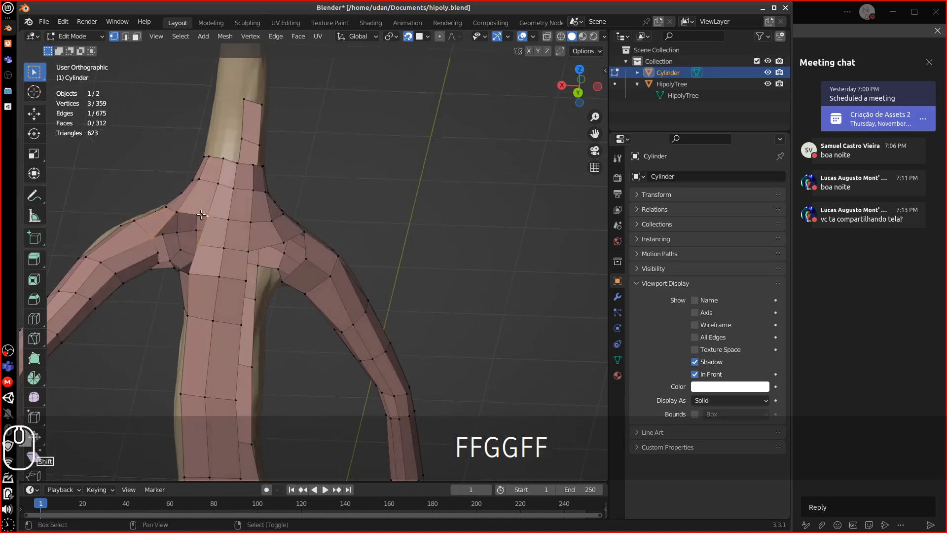
left_click(179, 212, "shift")
key("f")
- Switch to Object Mode and hide the HipolyTree object to inspect the low-poly mesh on its own
middle_click_drag(187, 230, 420, 232)
key("Tab")
left_click(767, 84)
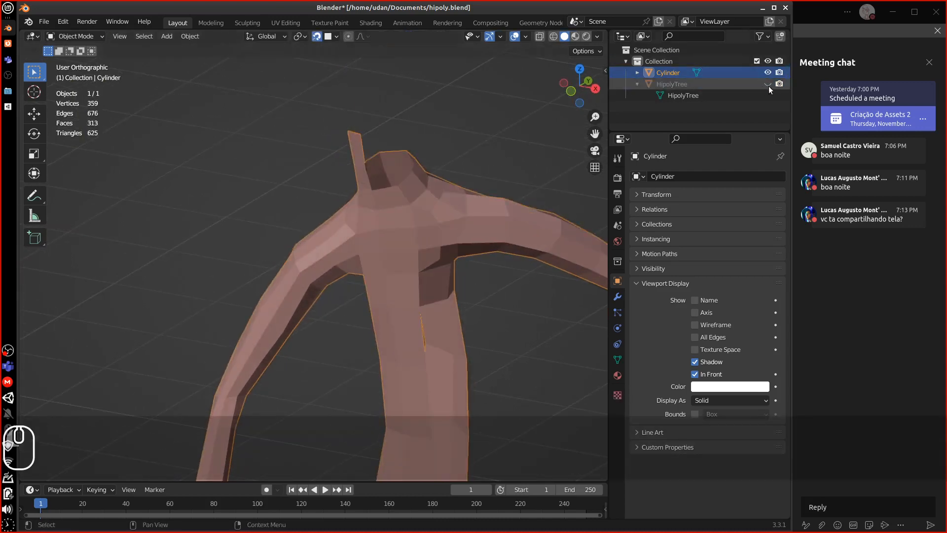
middle_click_drag(390, 245, 223, 167)
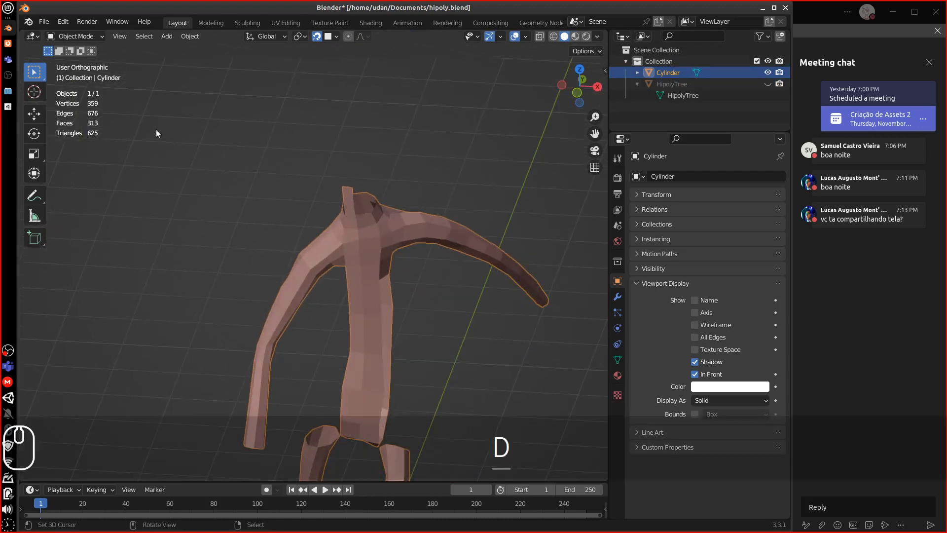
- Annotate 2000 beside the scene statistics, rewrite it as 2500 with further marks below, and erase the notes
left_click_drag(149, 130, 201, 131)
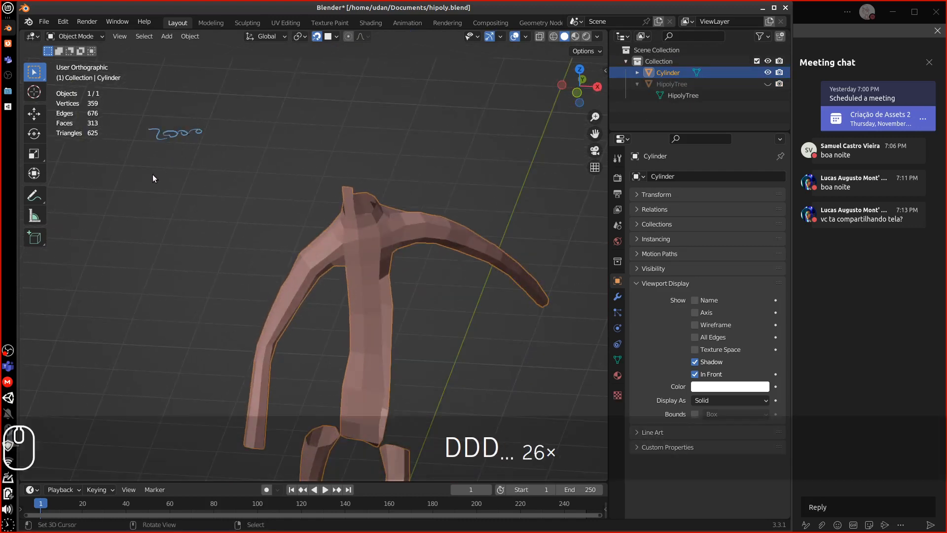
key("d")
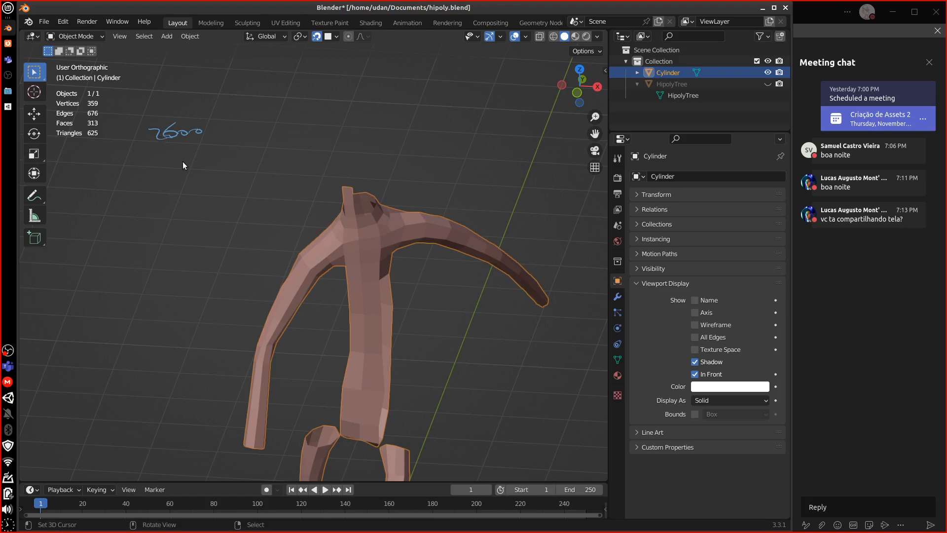
key("d")
left_click_drag(165, 157, 181, 156)
left_click_drag(190, 154, 201, 159)
key("d")
mouse_move(182, 173)
right_mouse_down()
mouse_move(179, 154)
mouse_move(212, 123)
mouse_move(153, 130)
right_mouse_up()
middle_click_drag(345, 276, 319, 265)
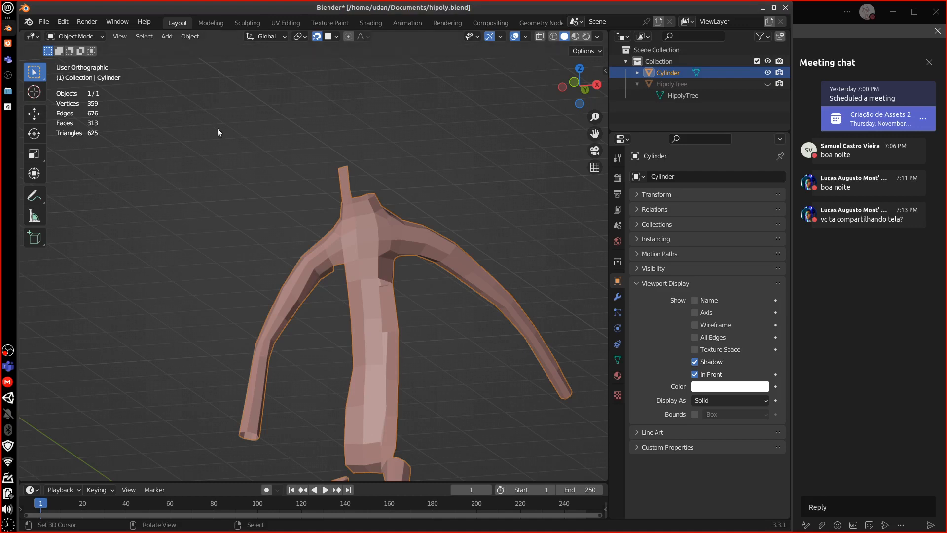
- Annotate the workflow Sculpt, Retopo, Bake as handwritten words connected by downward arrows beside the tree mesh
mouse_move(187, 132)
left_mouse_down()
mouse_move(194, 148)
mouse_move(226, 124)
mouse_move(261, 124)
left_mouse_up()
left_click(212, 158)
left_click_drag(213, 159, 223, 171)
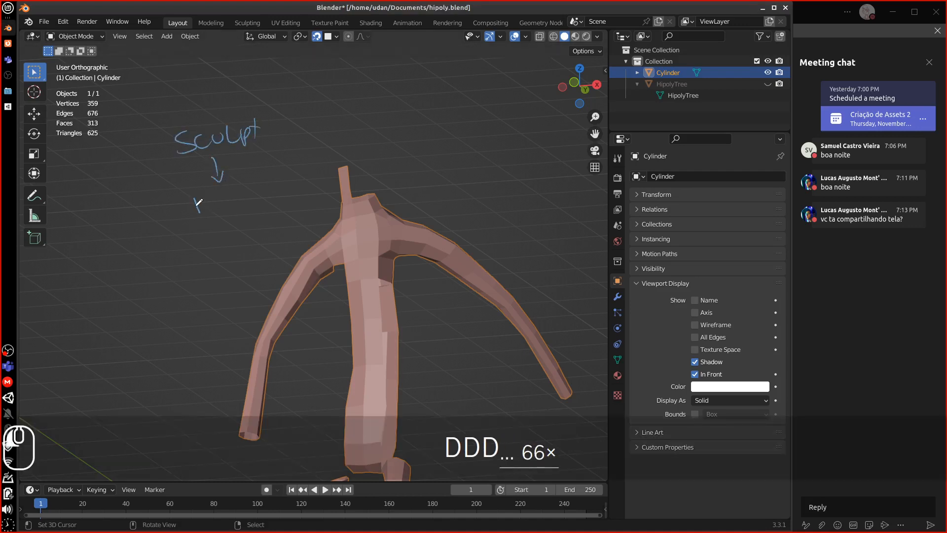
left_click_drag(194, 212, 274, 191)
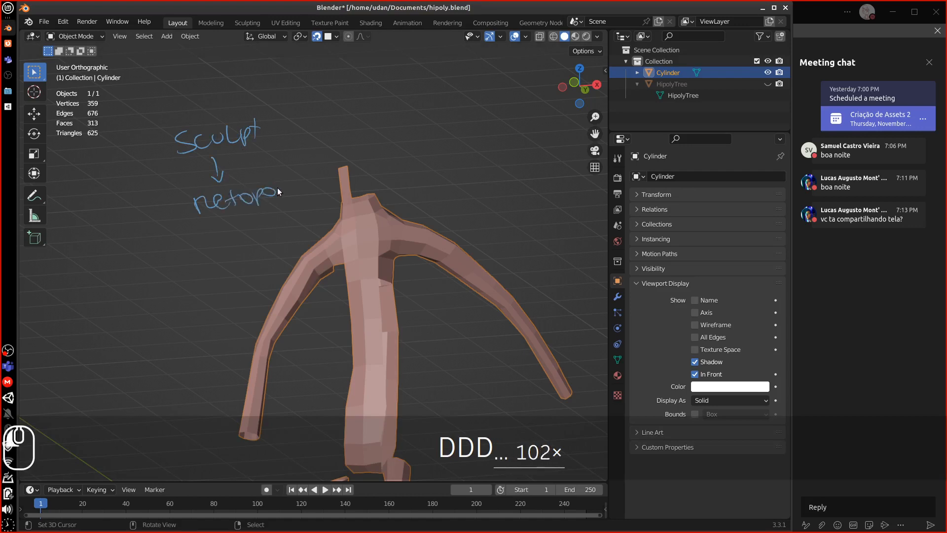
left_click(230, 222)
mouse_move(229, 224)
left_mouse_down()
mouse_move(232, 275)
mouse_move(299, 254)
left_mouse_up()
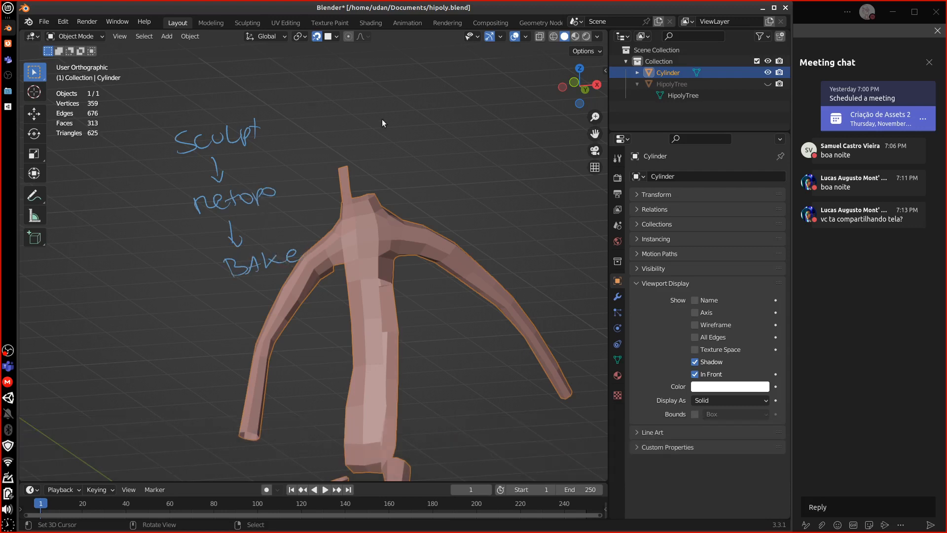
- Annotate a second workflow of Model, Sculpt, Bake with connecting arrows next to the first one
mouse_move(356, 130)
left_mouse_down()
mouse_move(413, 104)
mouse_move(431, 120)
mouse_move(403, 143)
mouse_move(407, 162)
mouse_move(471, 142)
left_mouse_up()
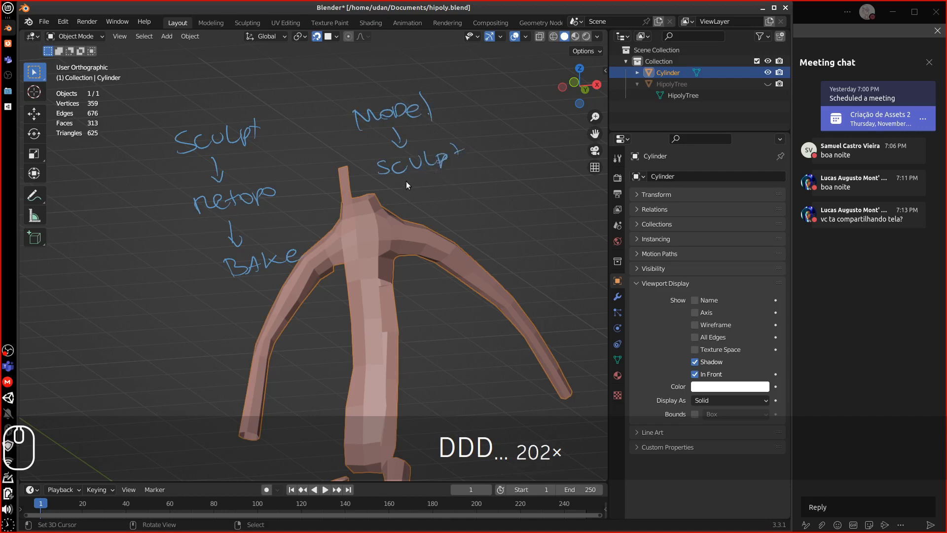
mouse_move(411, 183)
left_mouse_down()
mouse_move(417, 202)
mouse_move(423, 193)
left_mouse_up()
mouse_move(407, 212)
left_mouse_down()
mouse_move(418, 233)
mouse_move(420, 216)
mouse_move(478, 205)
mouse_move(481, 220)
left_mouse_up()
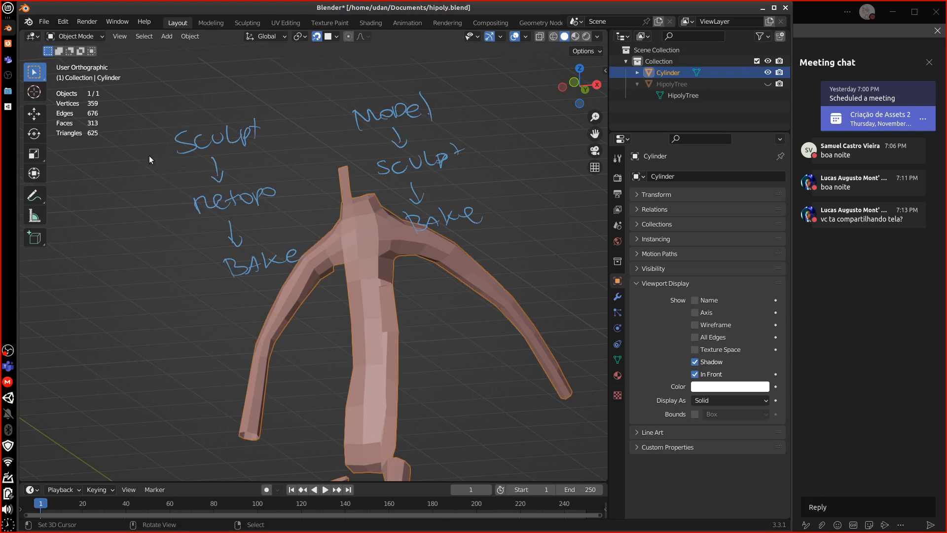
- Write "Model sheet" with a circled question mark above the first workflow and draw a box around its Sculpt stage
mouse_move(151, 102)
left_mouse_down()
mouse_move(169, 89)
mouse_move(205, 91)
mouse_move(278, 69)
left_mouse_up()
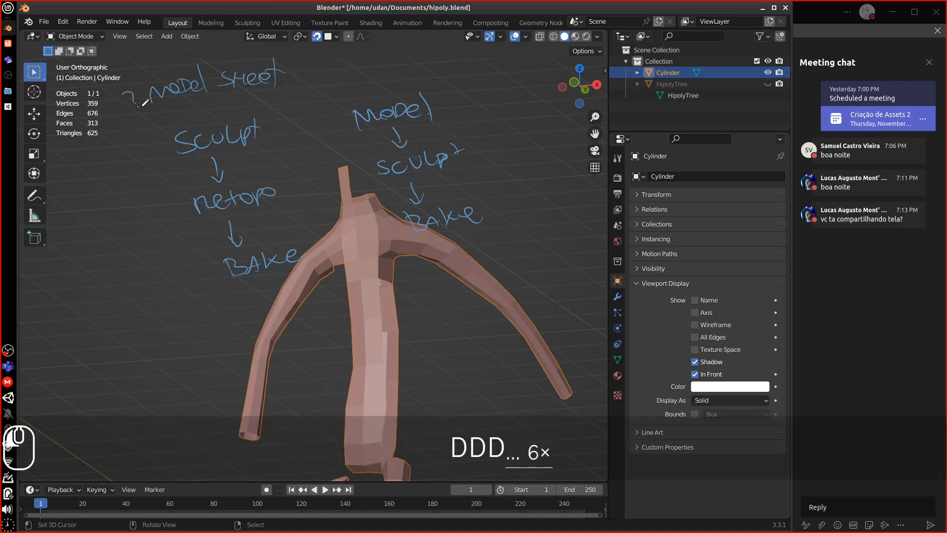
mouse_move(151, 110)
left_mouse_down()
mouse_move(148, 83)
mouse_move(123, 88)
left_mouse_up()
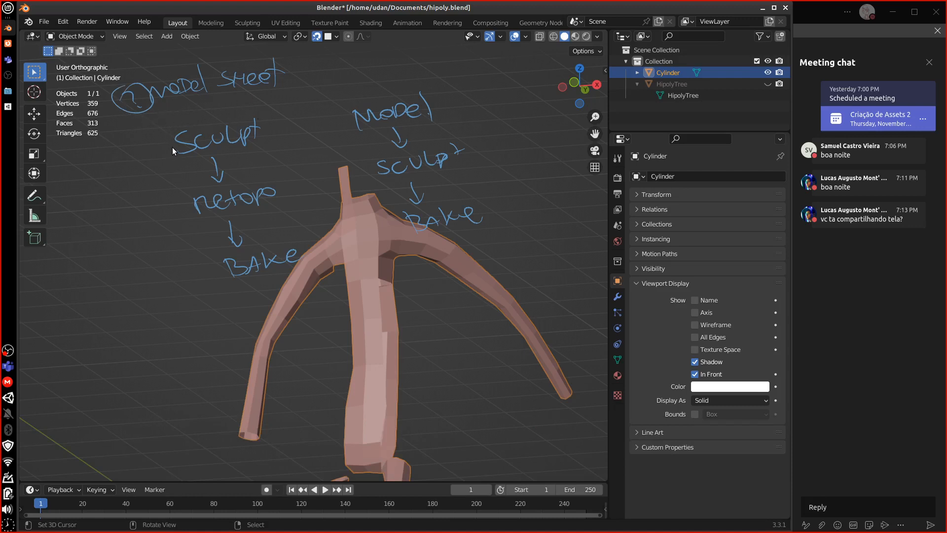
key("d")
mouse_move(170, 159)
left_mouse_down()
mouse_move(186, 123)
mouse_move(241, 116)
left_mouse_up()
mouse_move(264, 114)
left_mouse_down()
mouse_move(277, 138)
mouse_move(179, 161)
left_mouse_up()
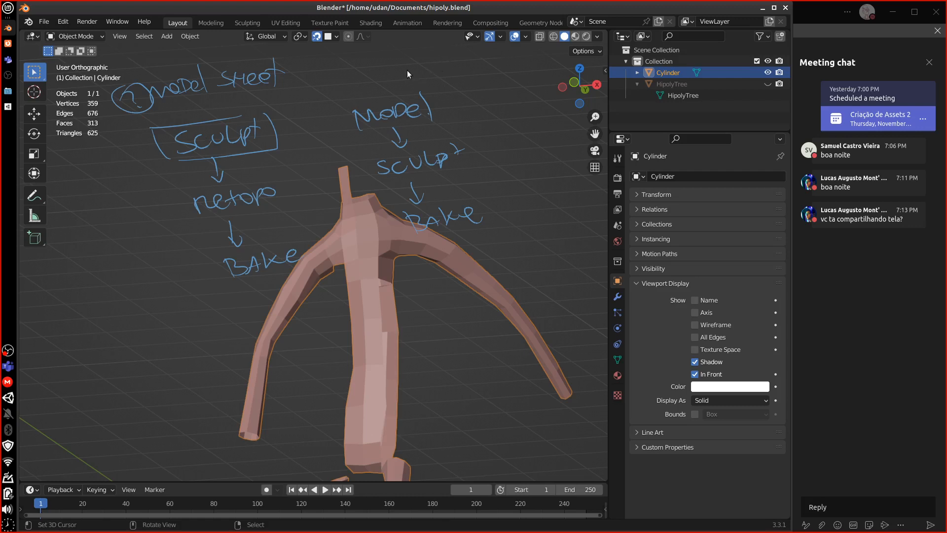
- Write "Model sheet" with a circled exclamation mark above the second workflow, box Model, and mark Sculpt with a circled exclamation mark
mouse_move(362, 74)
left_mouse_down()
mouse_move(452, 52)
mouse_move(455, 67)
mouse_move(475, 57)
mouse_move(479, 66)
mouse_move(483, 55)
mouse_move(526, 60)
mouse_move(554, 78)
mouse_move(542, 59)
left_mouse_up()
left_click(539, 78)
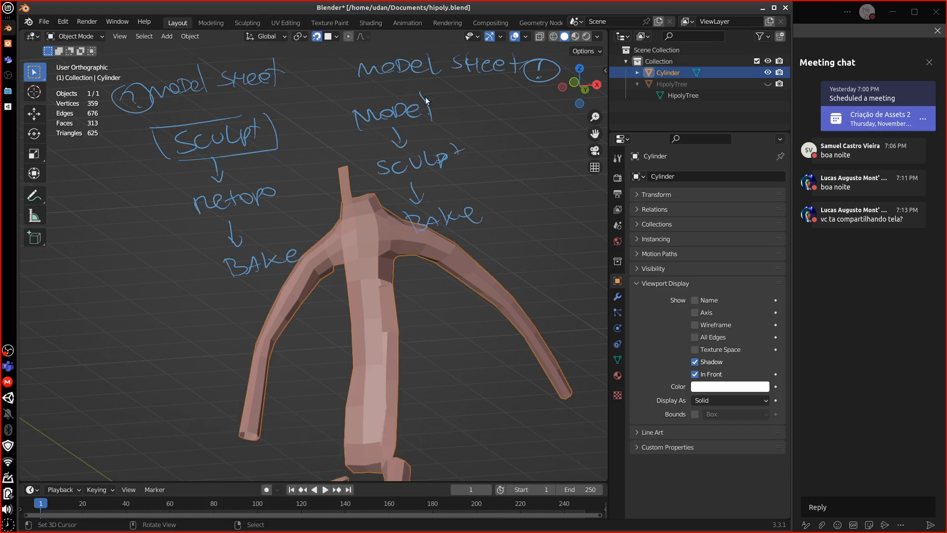
mouse_move(346, 123)
left_mouse_down()
mouse_move(436, 86)
mouse_move(332, 139)
left_mouse_up()
mouse_move(501, 133)
left_mouse_down()
mouse_move(488, 155)
mouse_move(494, 136)
left_mouse_up()
left_click(489, 160)
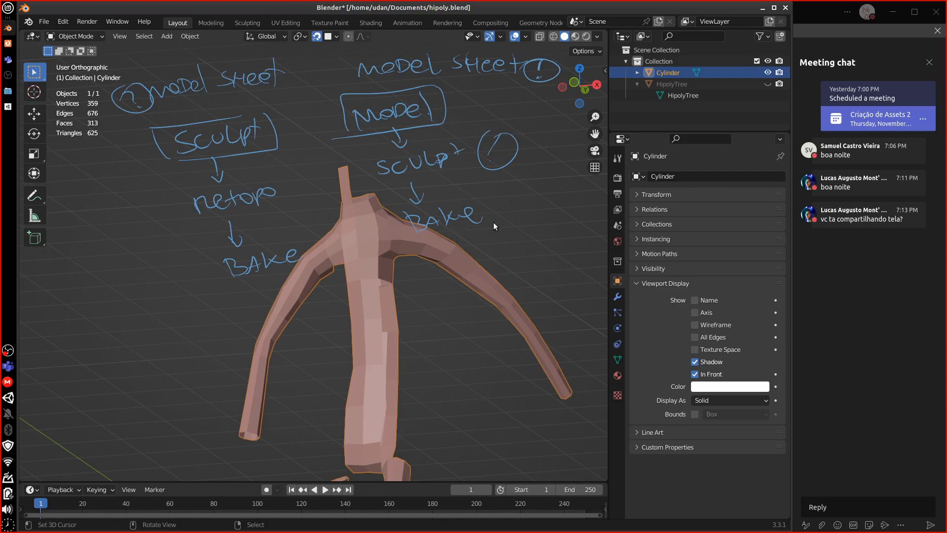
- Erase all workflow annotations from the viewport
key("d")
mouse_move(503, 214)
right_mouse_down()
mouse_move(415, 224)
mouse_move(534, 197)
mouse_move(472, 185)
mouse_move(311, 185)
mouse_move(498, 143)
mouse_move(222, 157)
mouse_move(122, 100)
mouse_move(345, 60)
mouse_move(525, 63)
mouse_move(444, 99)
mouse_move(375, 113)
right_mouse_up()
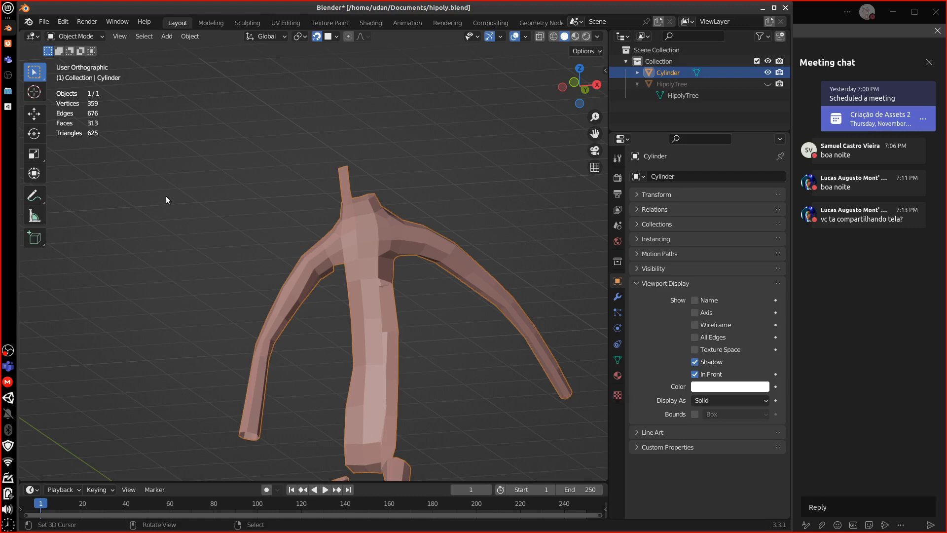
- Review the snapping options used for retopology, and open the Cylinder's modifier settings and the list of available modifiers
left_click(336, 36)
left_click(328, 36)
left_click(336, 36)
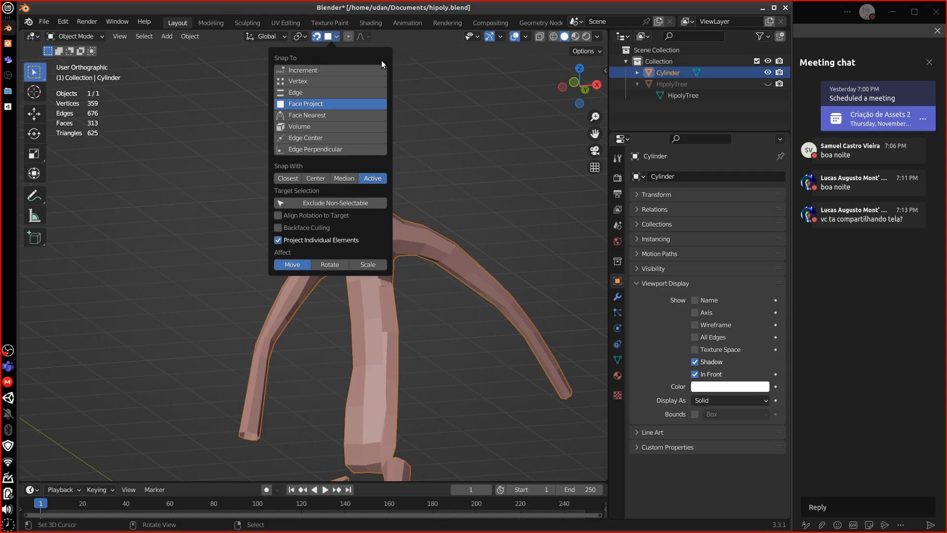
left_click(617, 297)
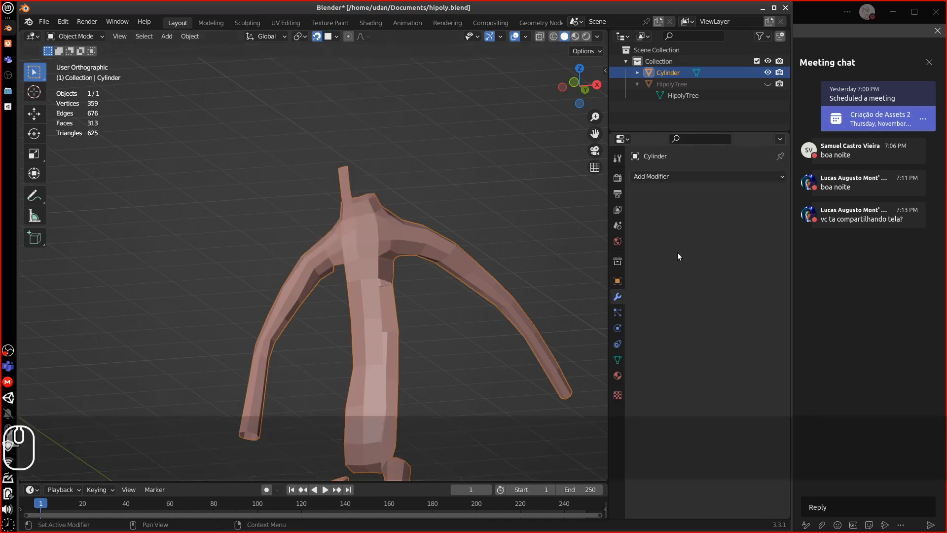
left_click(711, 176)
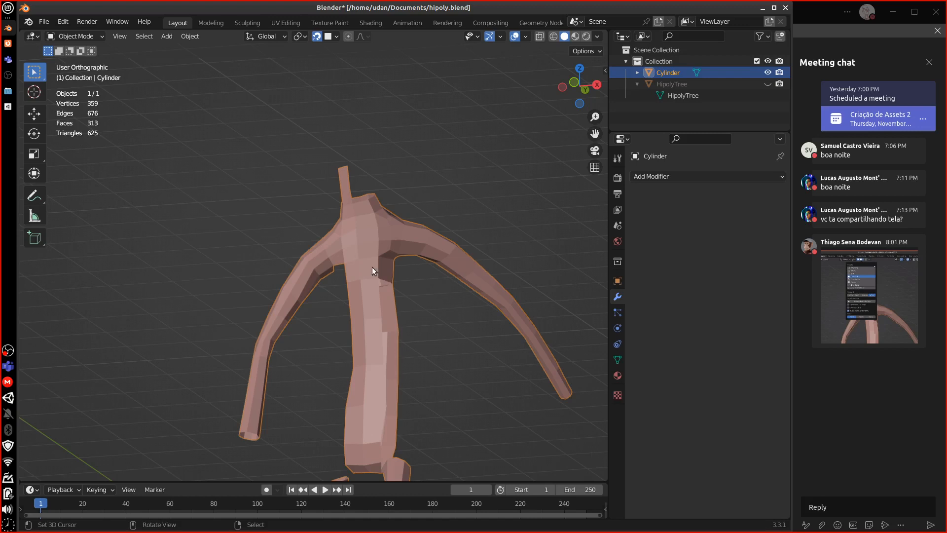
left_click(8, 350)
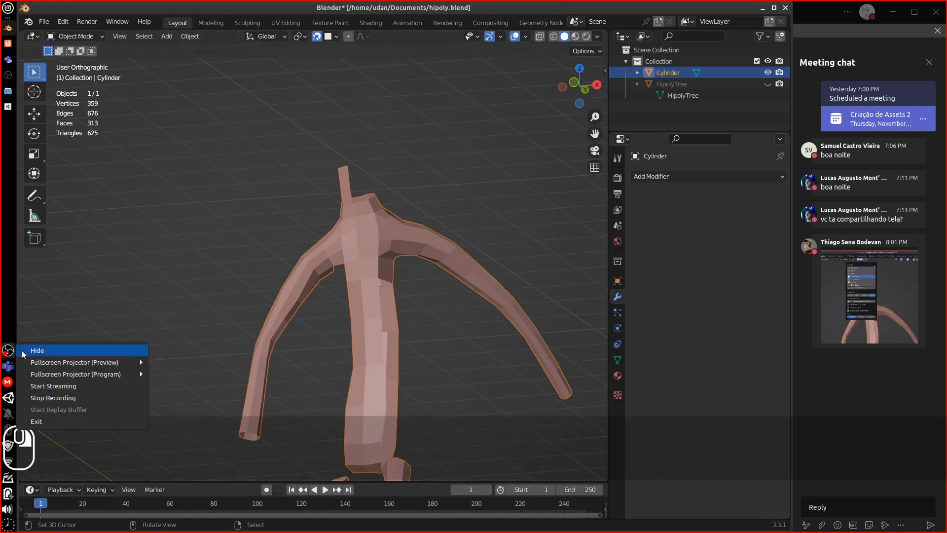